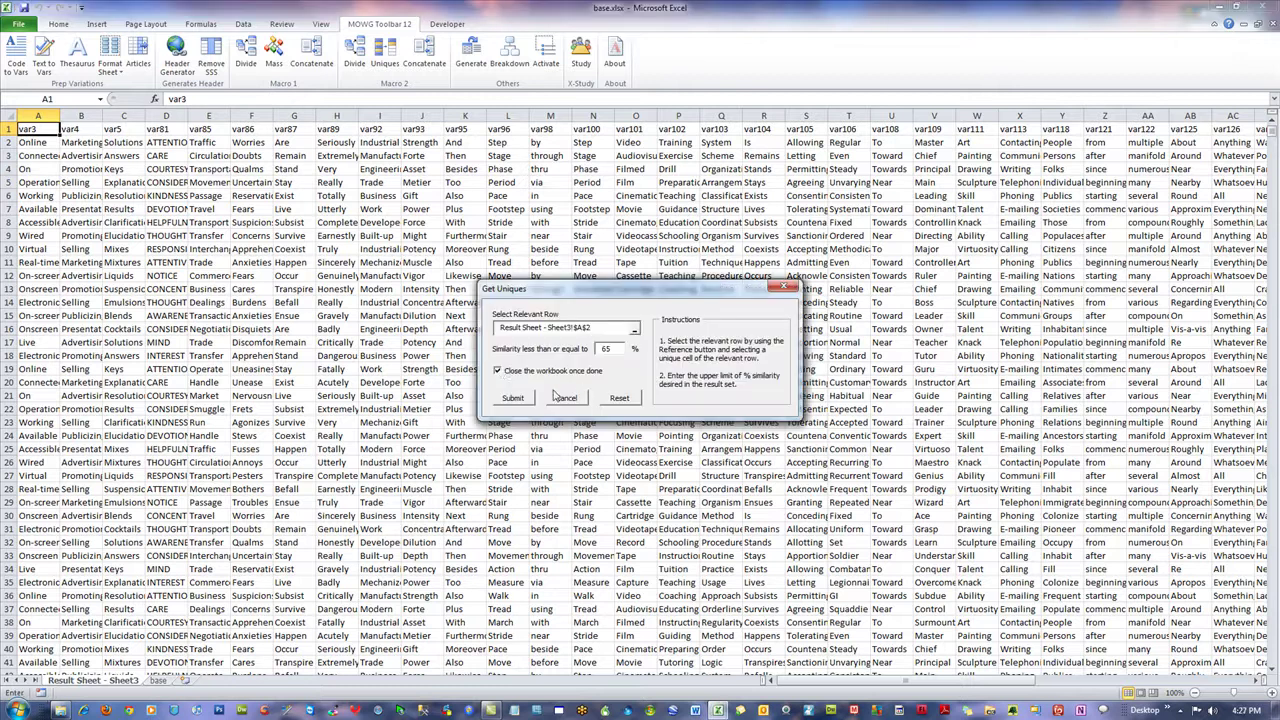
Run the 65% similarity unique-row extraction and abort once 333 rows are found.
click(515, 397)
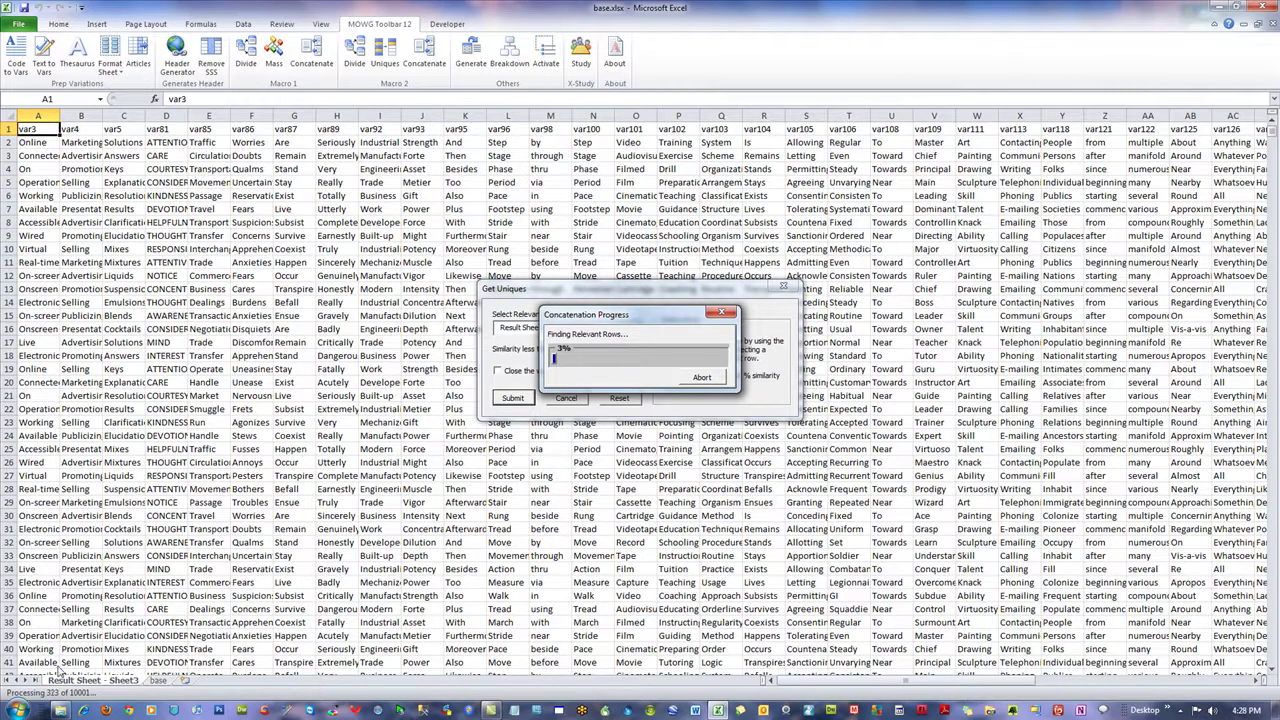
click(703, 377)
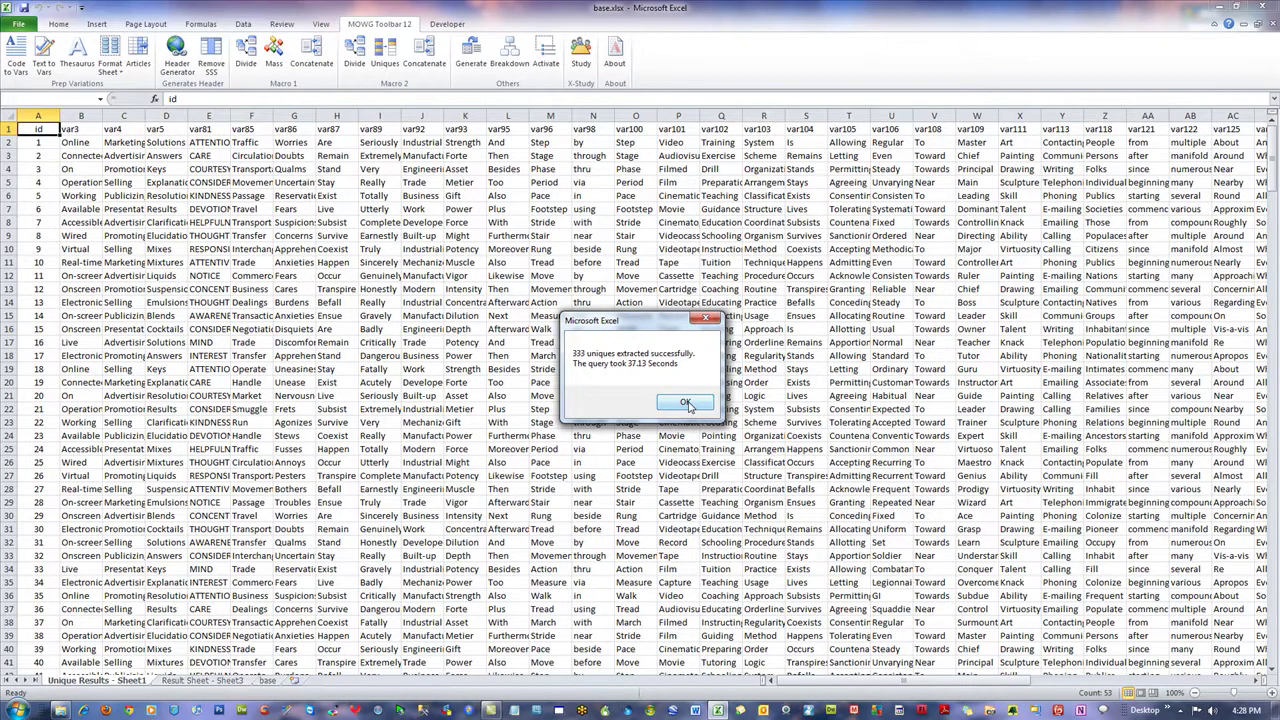
Dismiss the summary, check the Unique Results rows, and save the workbook as base.xlsx.
click(686, 404)
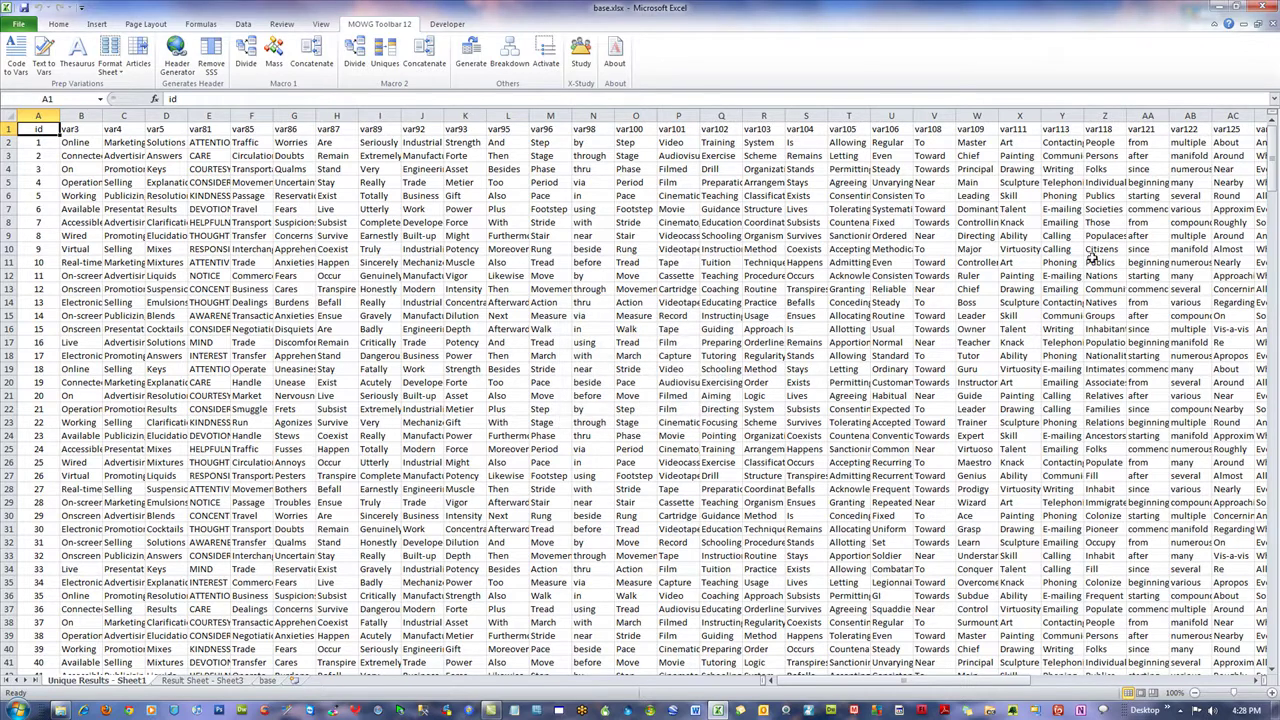
drag(1271, 157, 1271, 135)
click(8, 142)
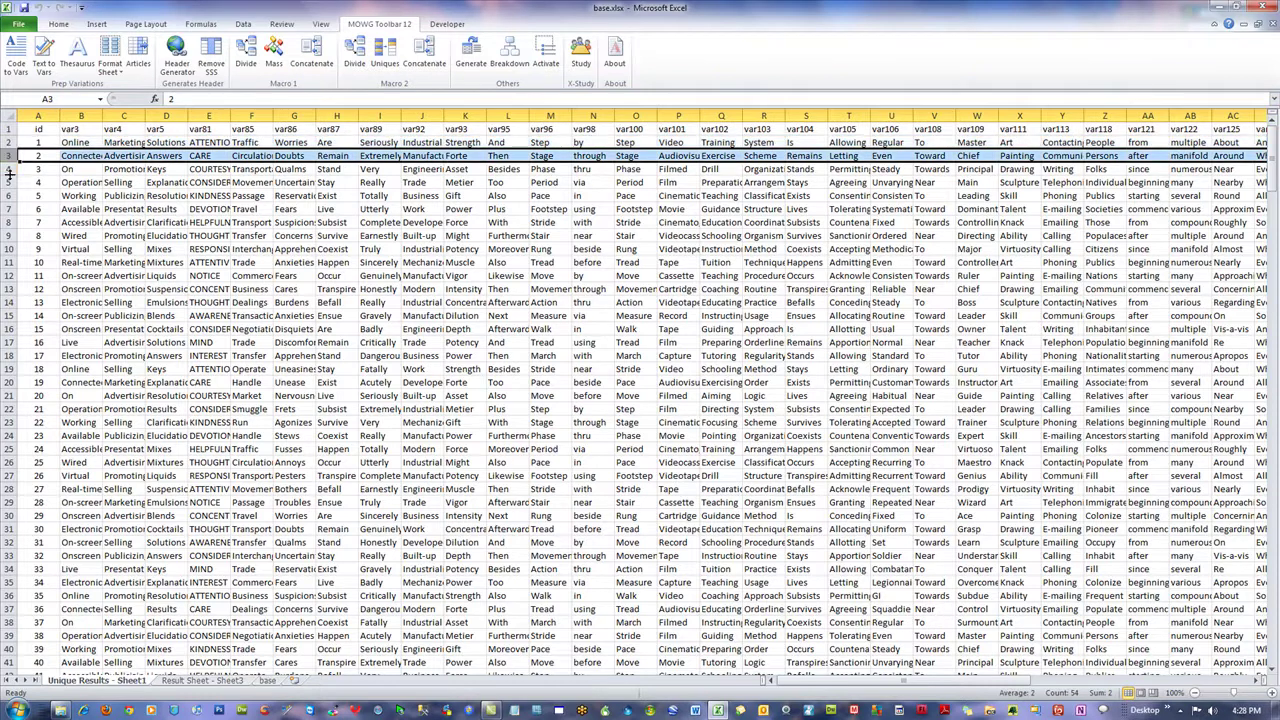
click(95, 145)
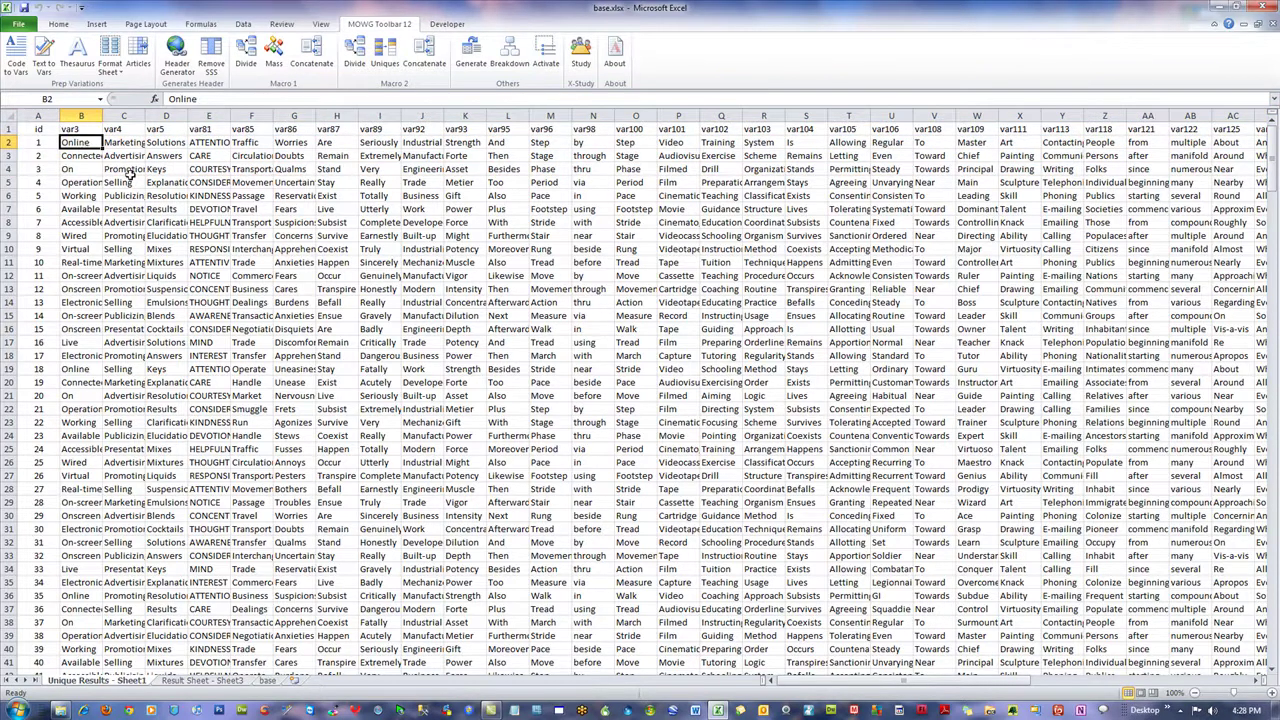
click(24, 8)
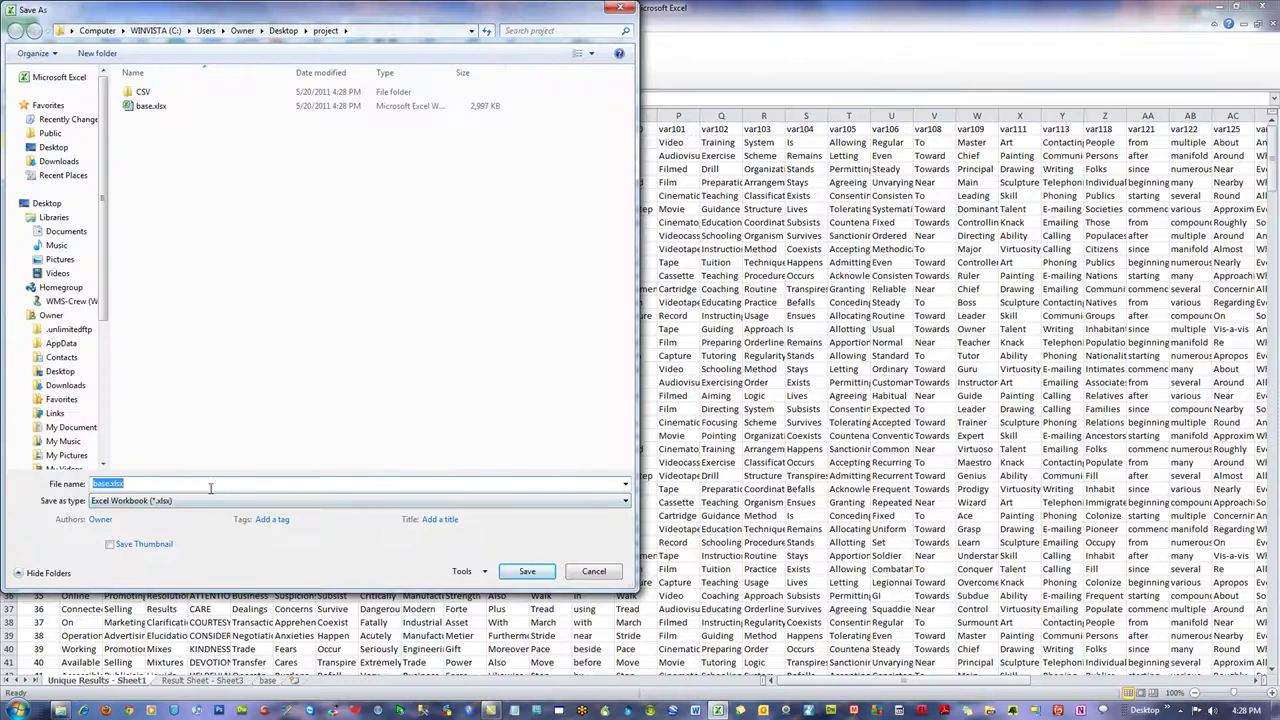
Save the active sheet as uniques.csv in CSV (Comma delimited) format, keeping that format.
click(175, 502)
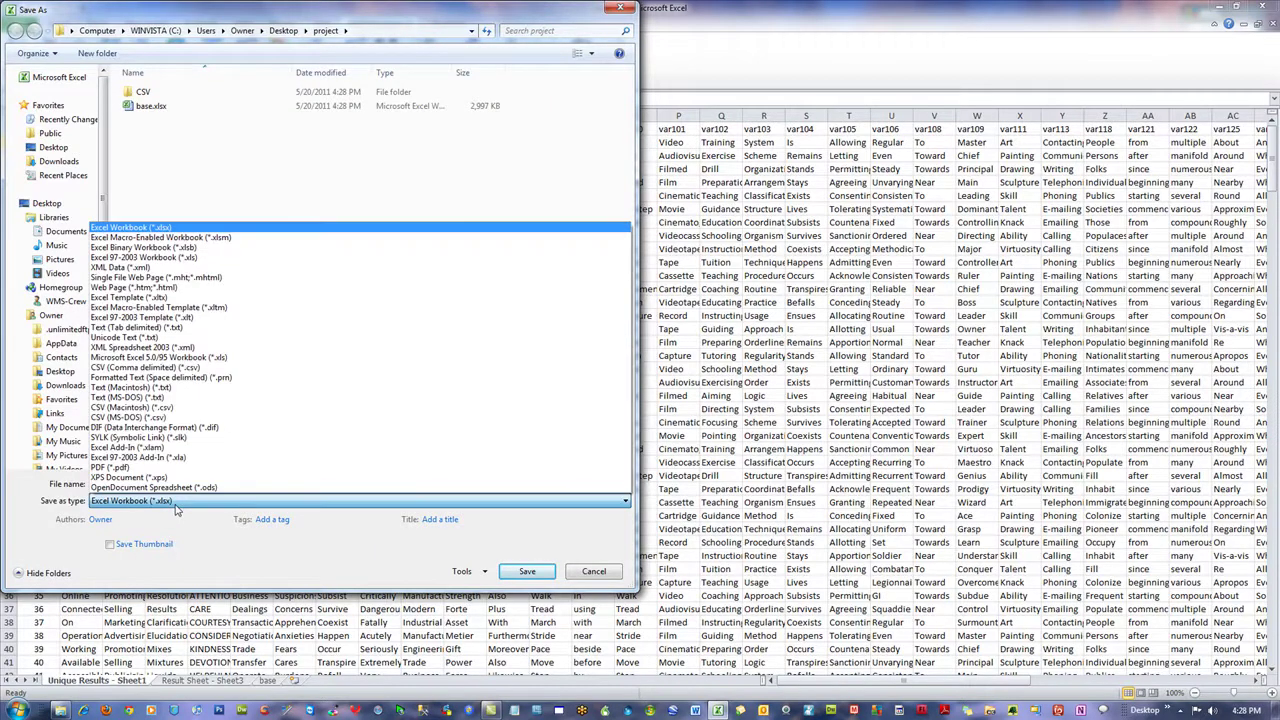
click(175, 505)
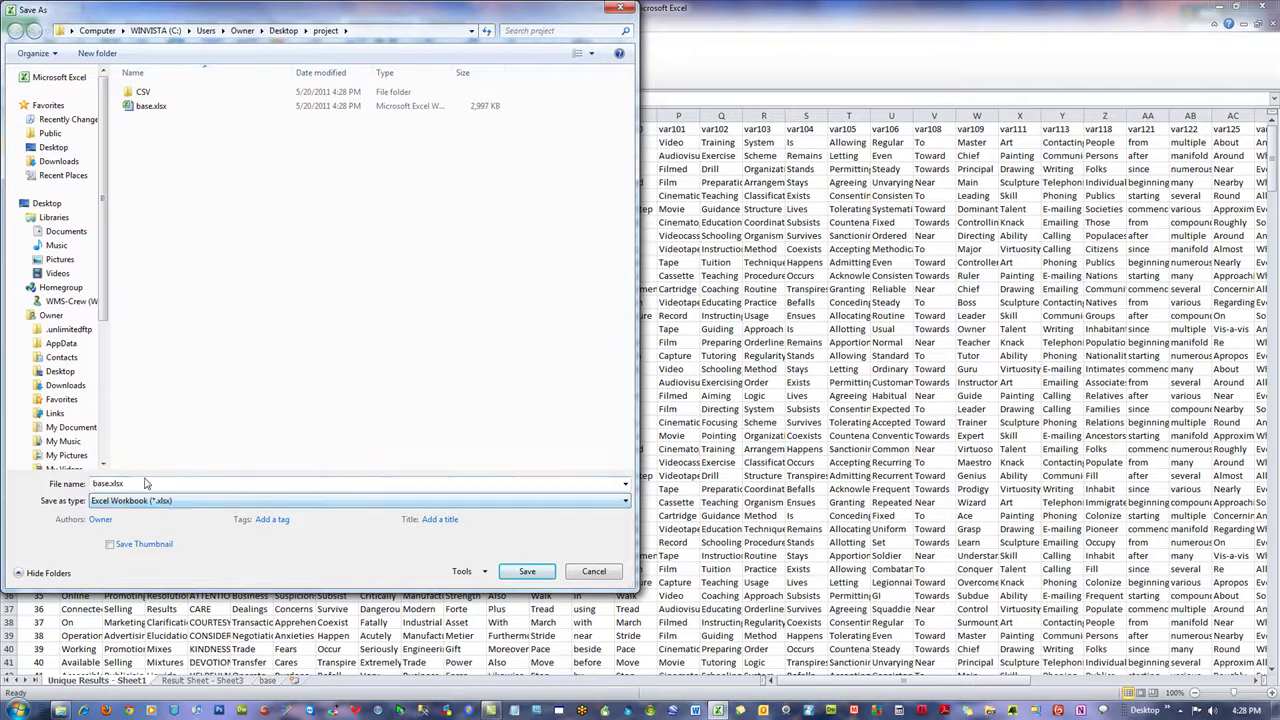
text(uniques)
click(172, 505)
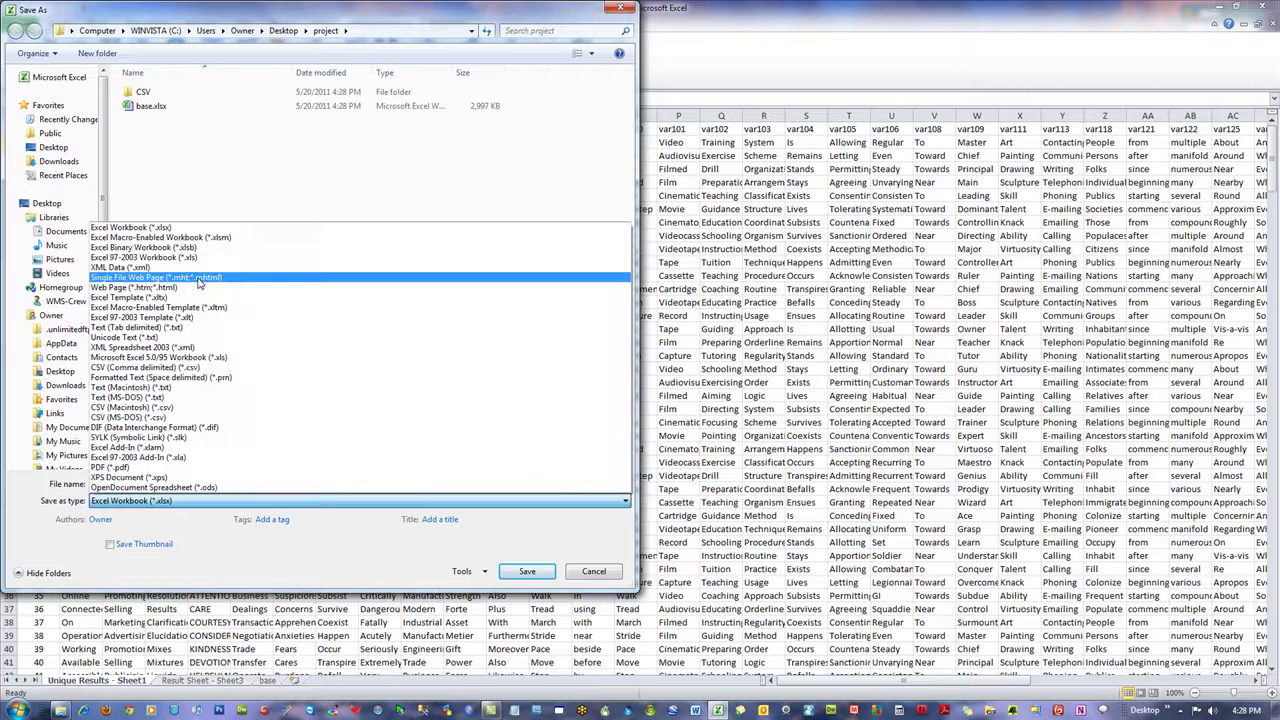
click(174, 370)
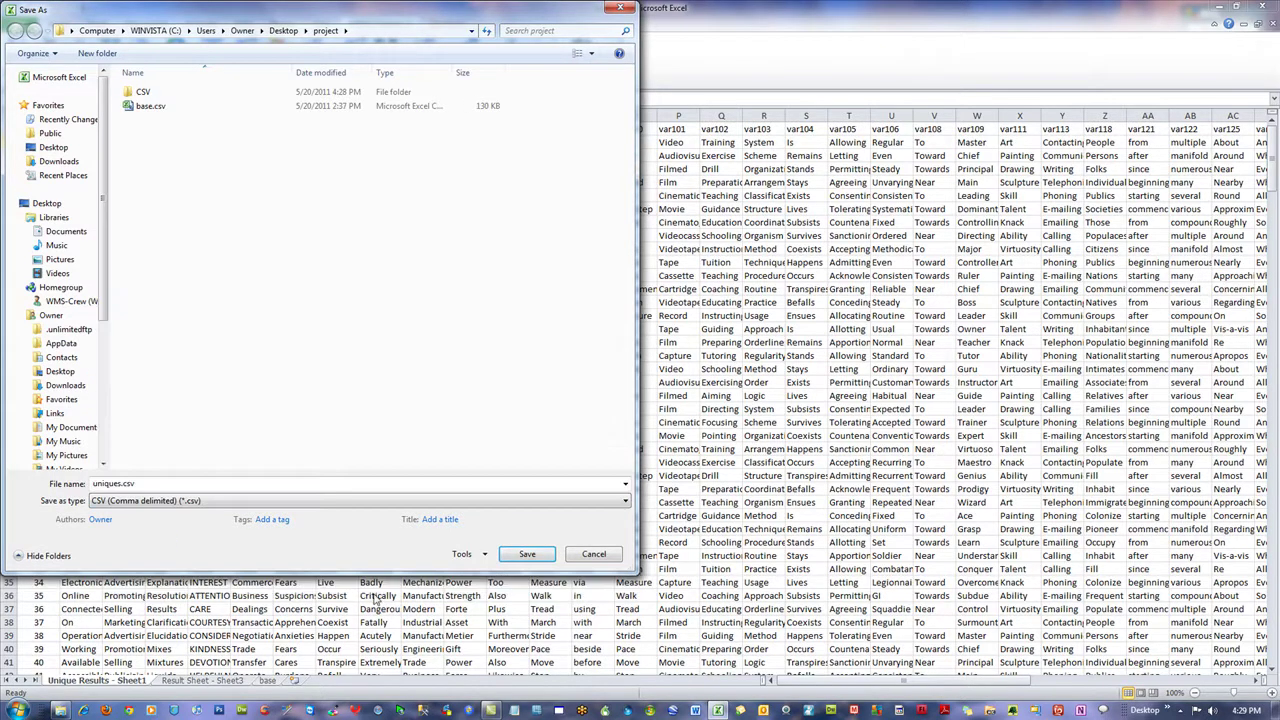
click(528, 556)
click(616, 389)
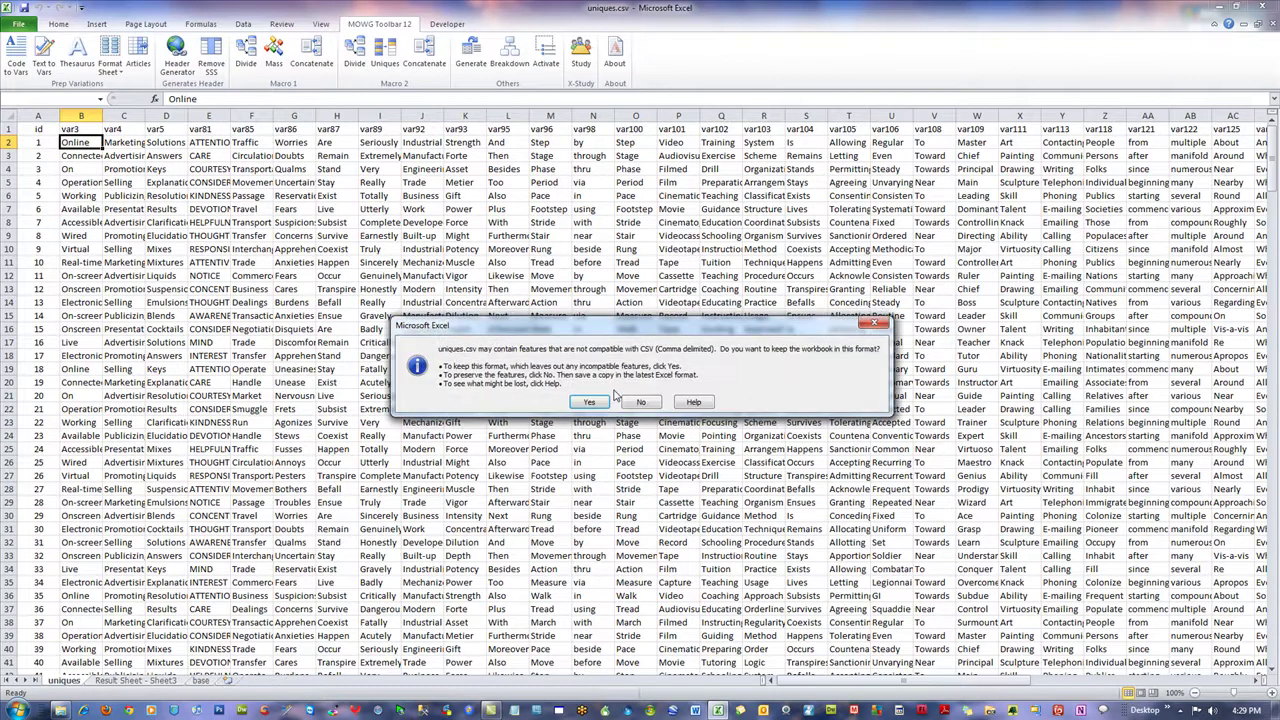
click(588, 399)
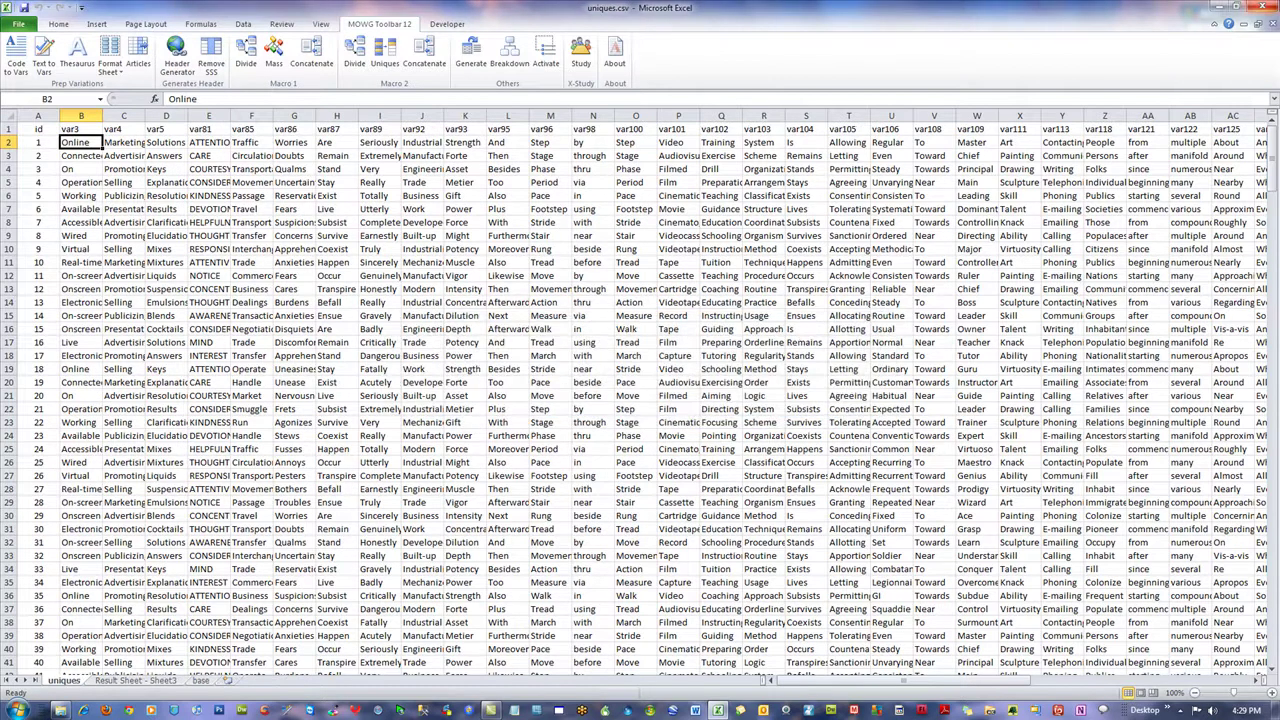
Close Excel without saving and delete the CSV folder from the project folder.
click(1264, 8)
click(648, 374)
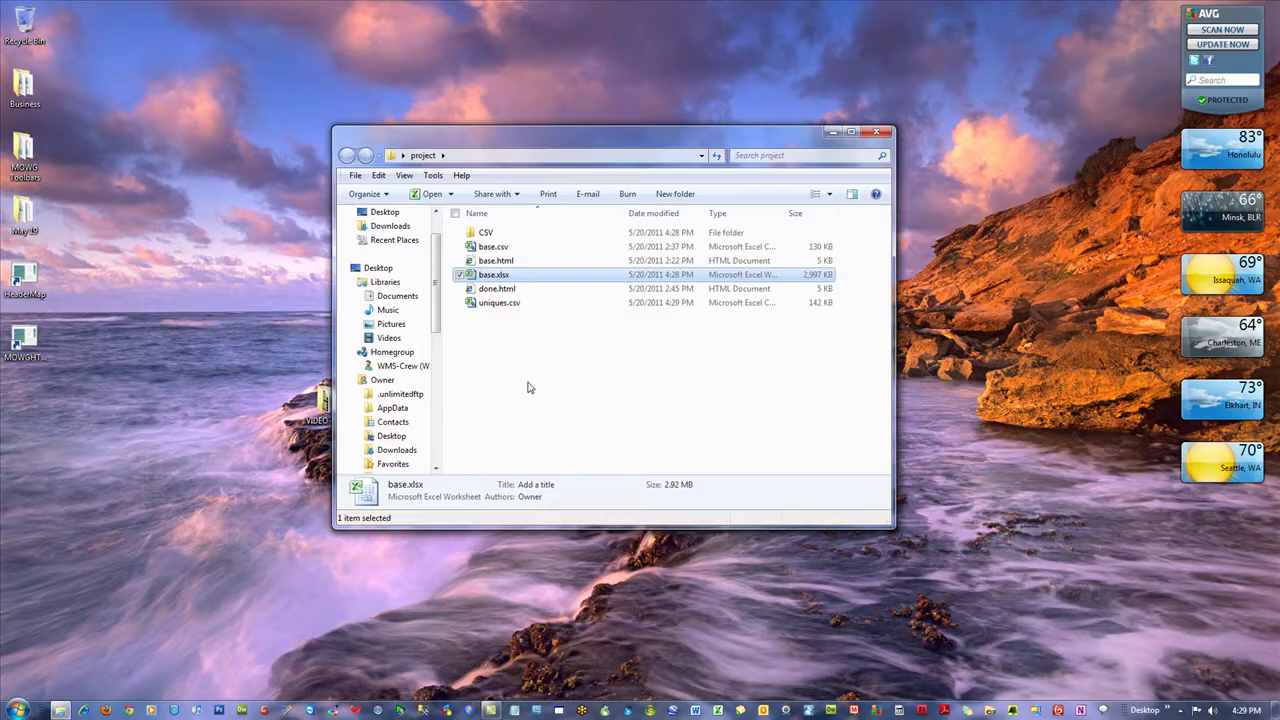
right_click(487, 234)
click(558, 480)
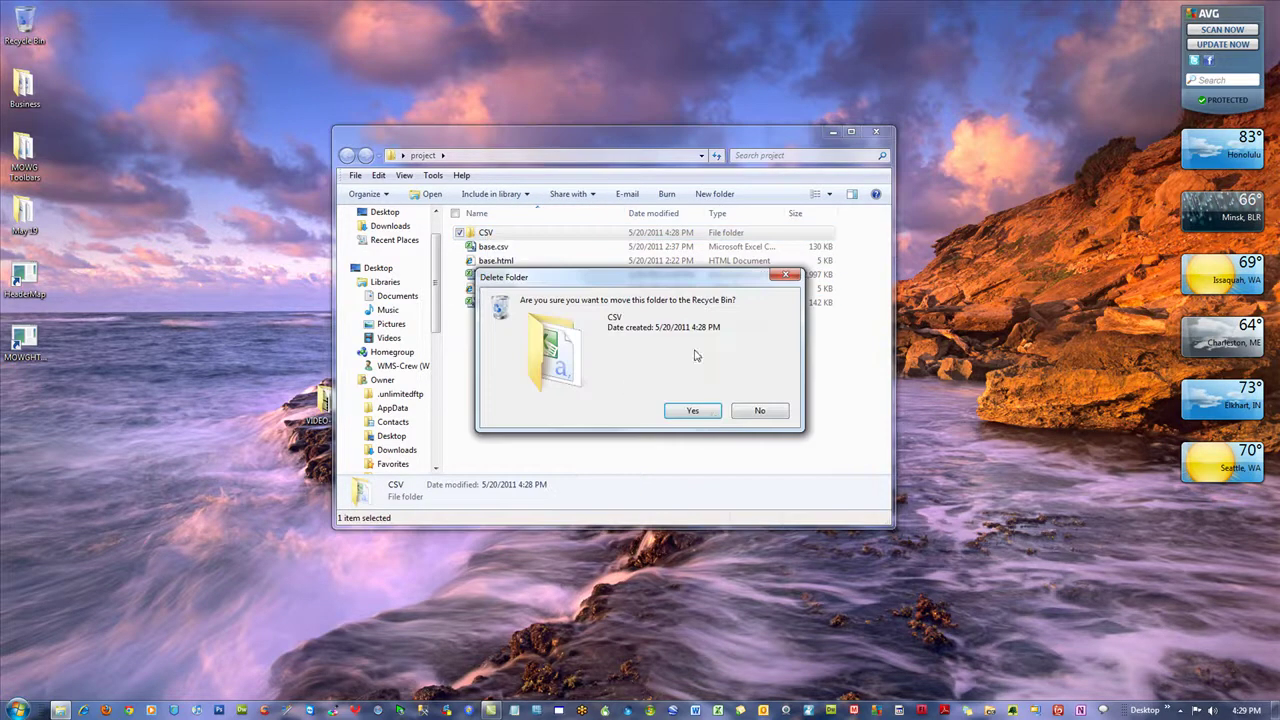
click(692, 412)
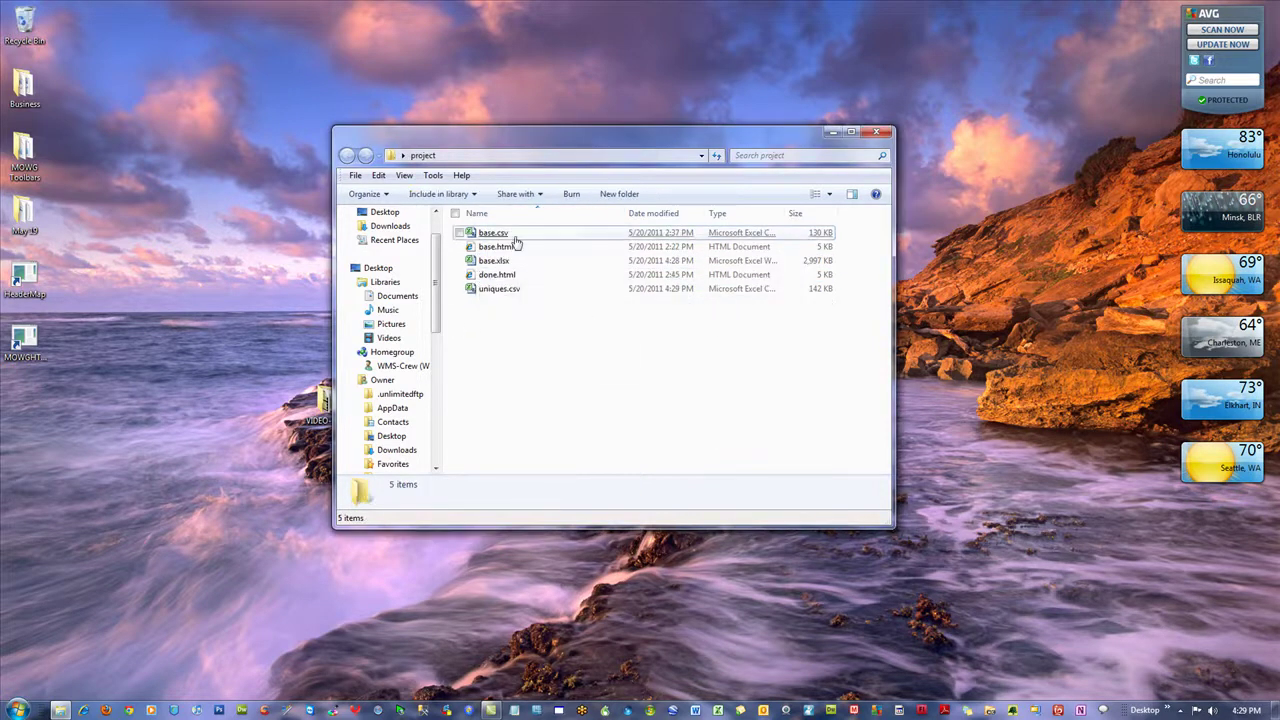
drag(494, 234, 490, 272)
drag(591, 146, 695, 122)
Launch the MOWG HTML Generator and set done.html and uniques.csv as sources.
click(25, 340)
click(604, 294)
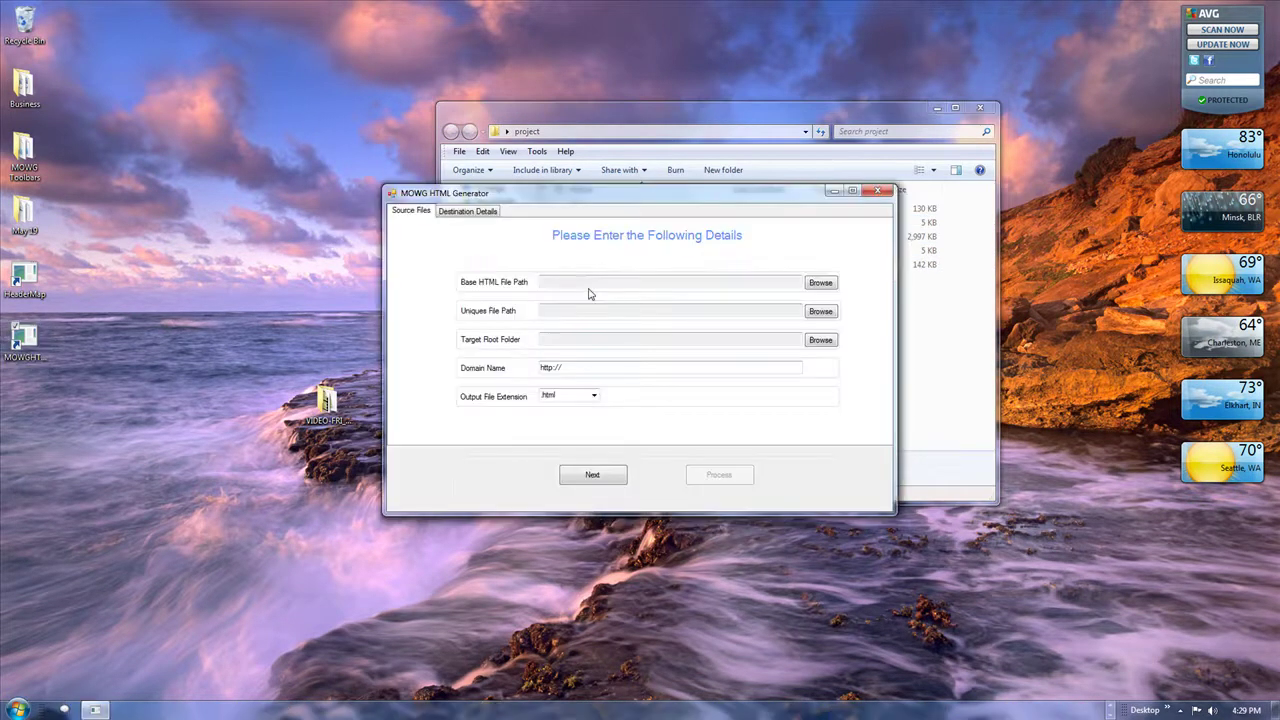
click(580, 281)
double_click(552, 310)
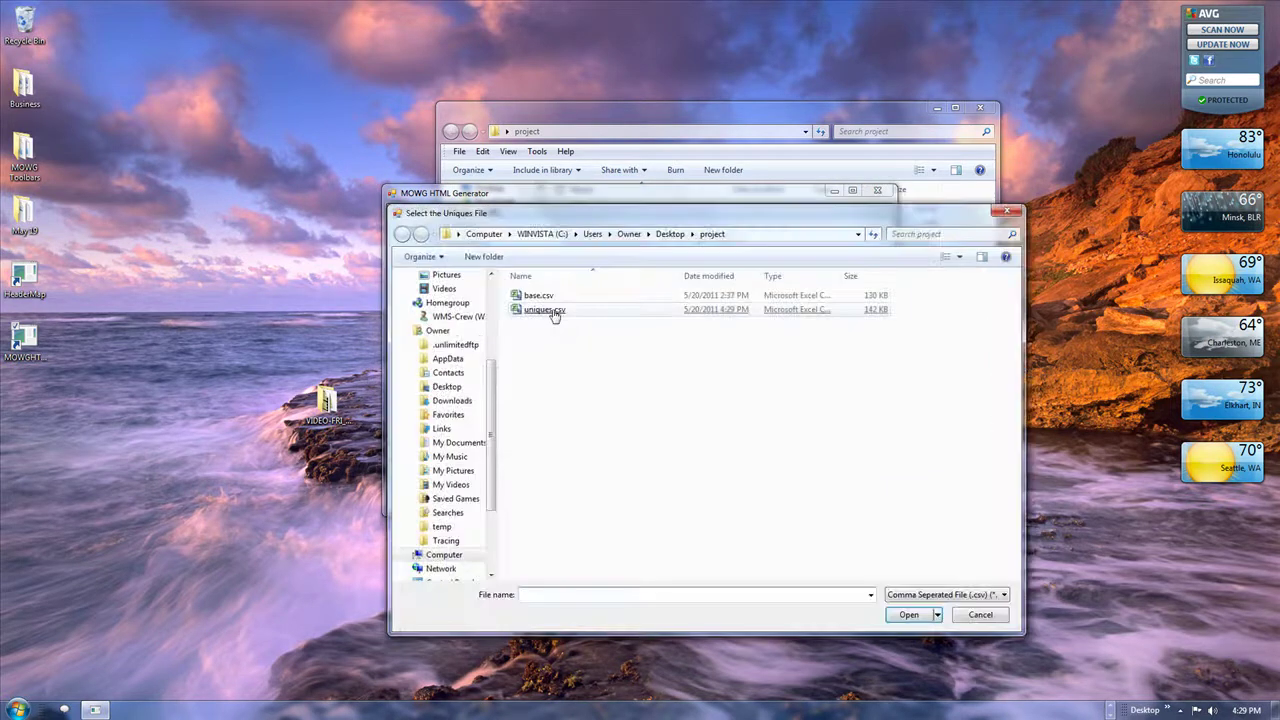
double_click(551, 311)
Create a new MOWG folder on the C: drive as the target root.
click(572, 339)
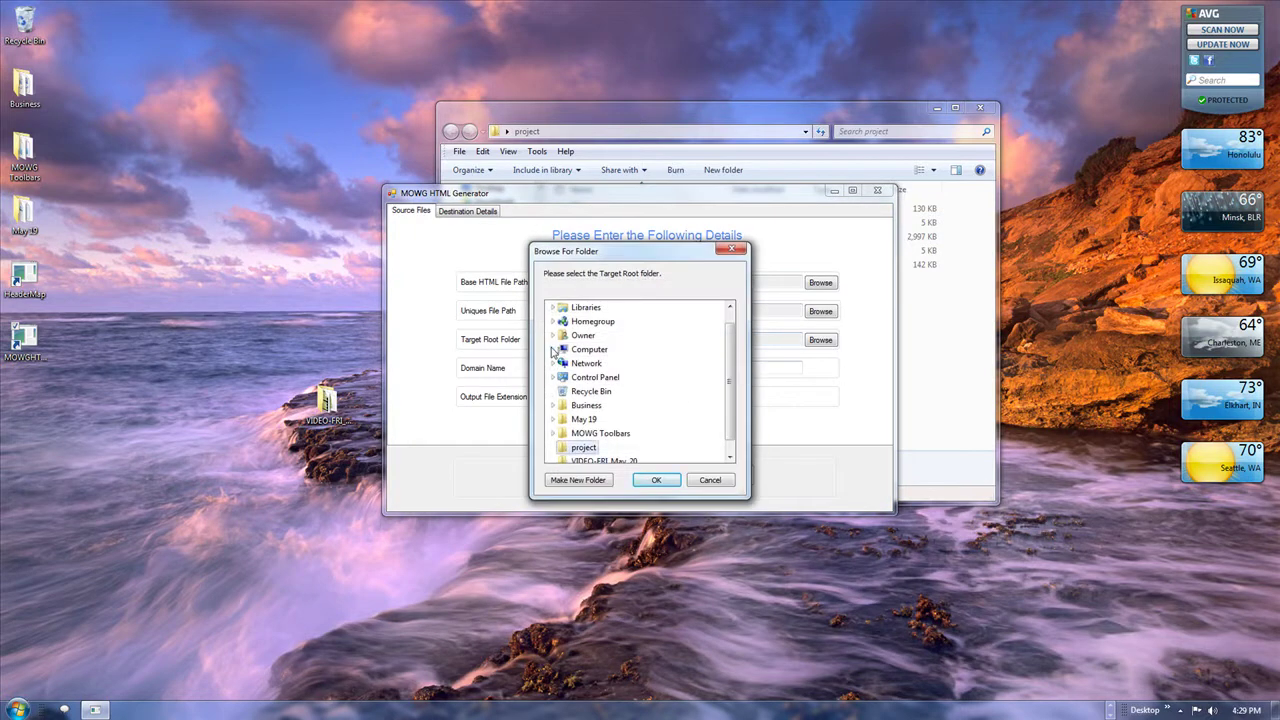
click(553, 349)
click(559, 364)
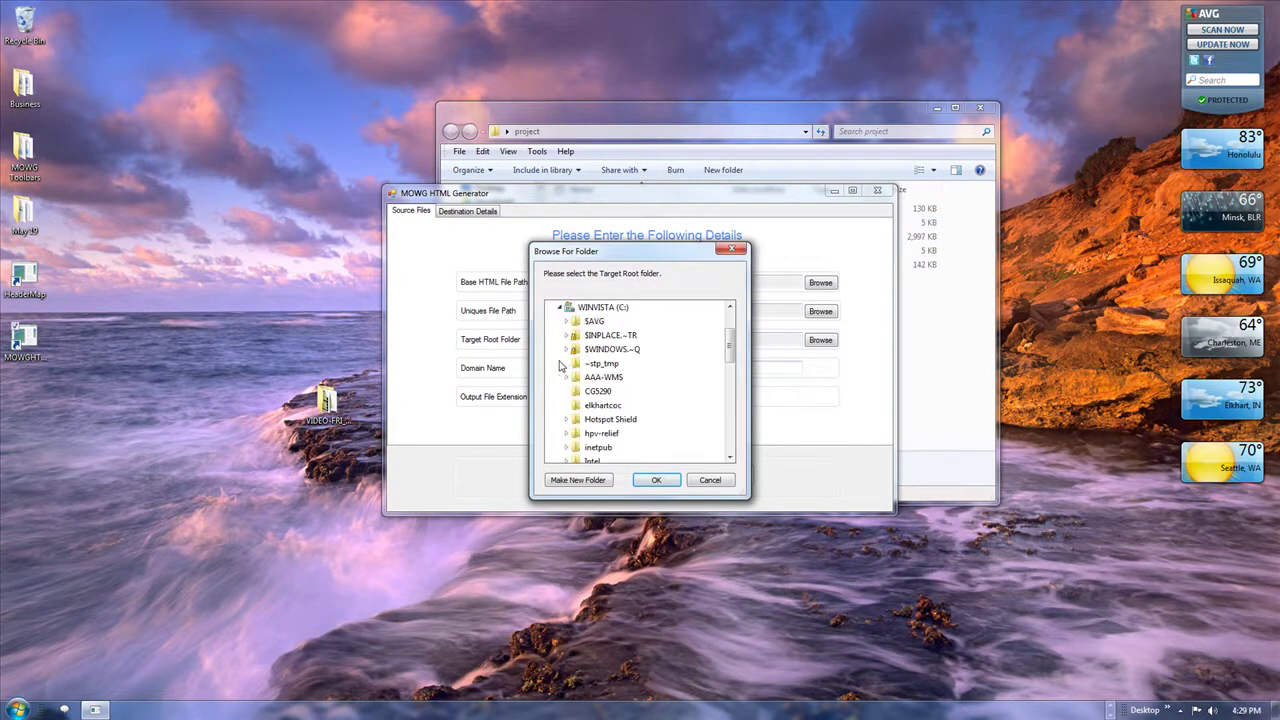
click(605, 309)
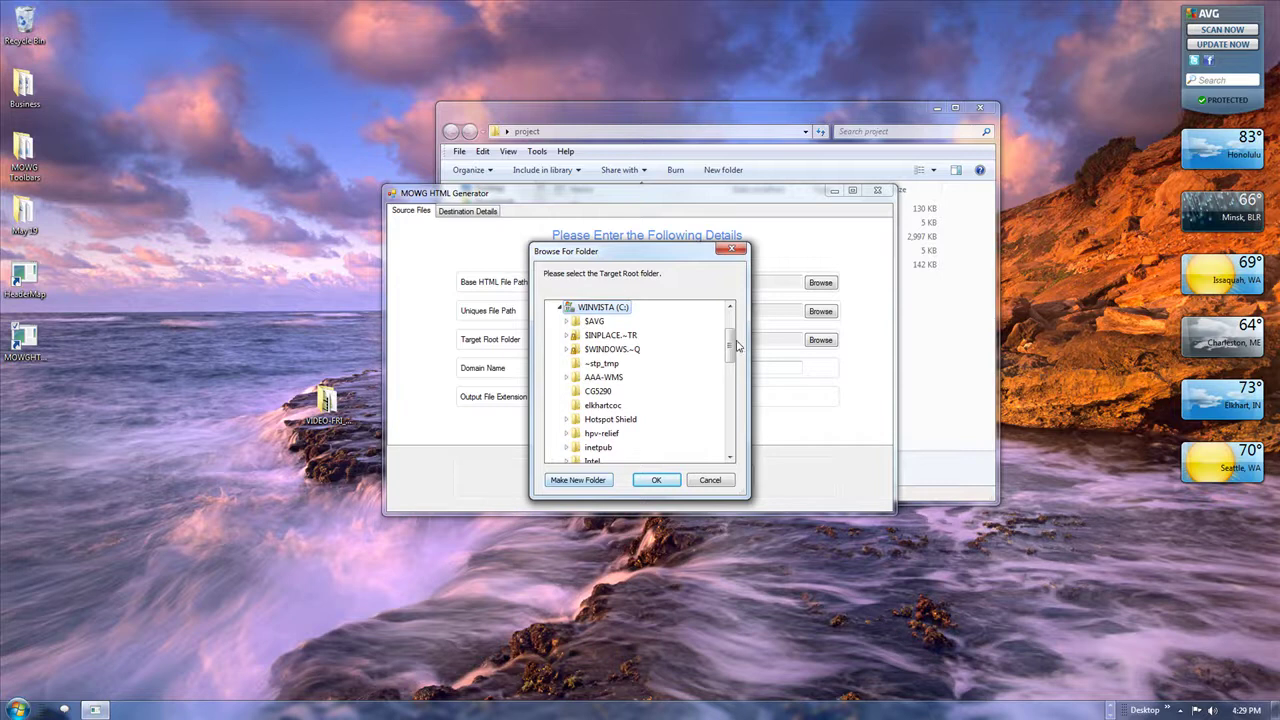
mouse_move(731, 345)
mouse_down()
mouse_move(731, 371)
mouse_move(731, 345)
mouse_up()
click(591, 482)
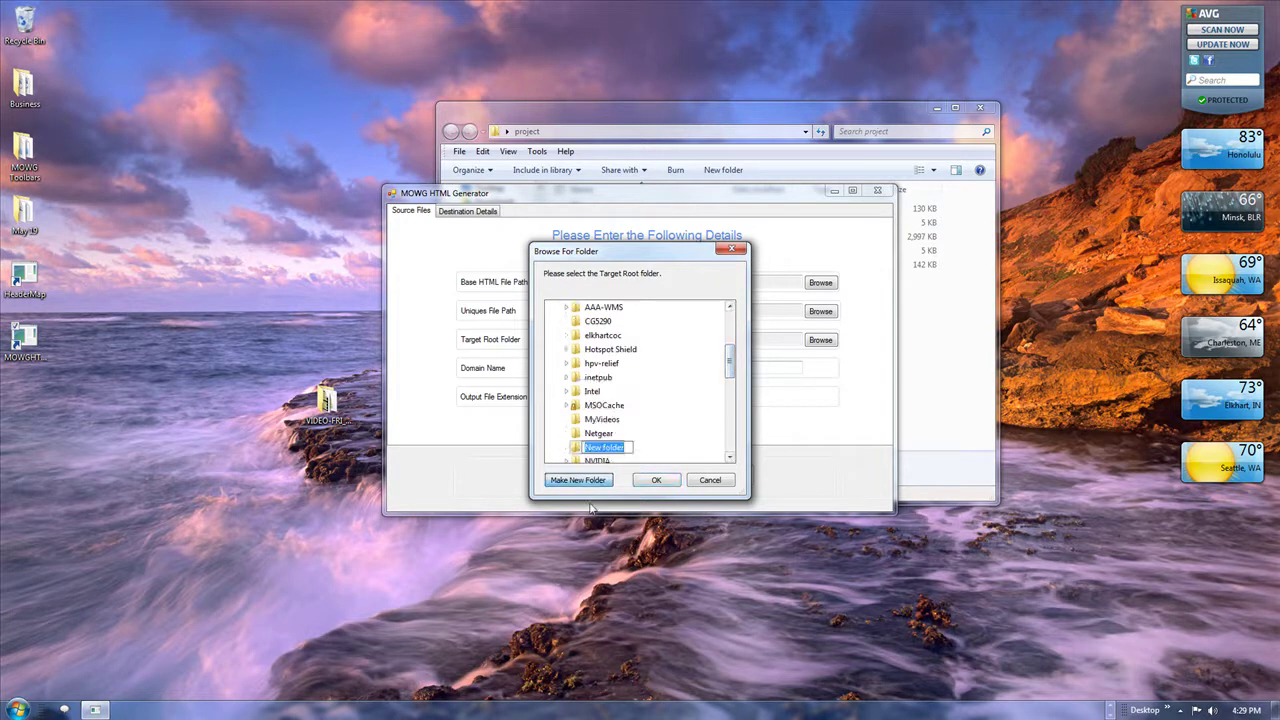
text(MOWG)
key(Return)
click(656, 480)
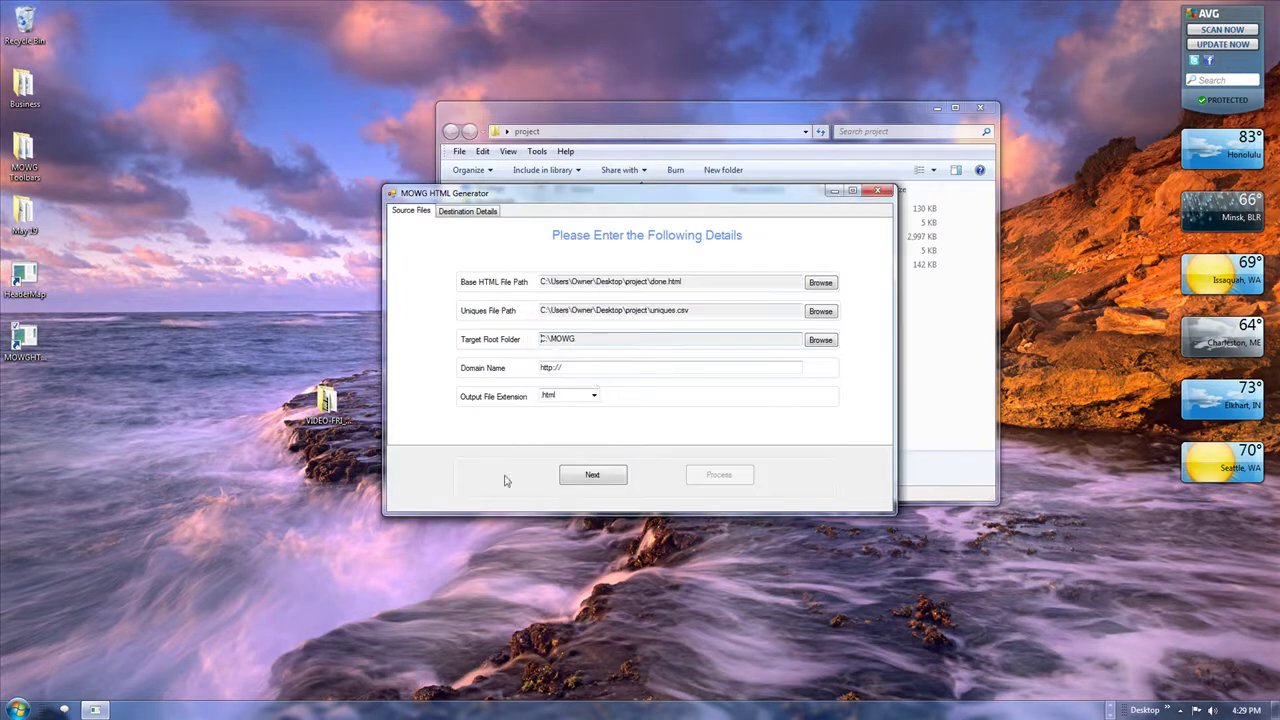
click(579, 368)
text(www.mowg-crew.com/affi)
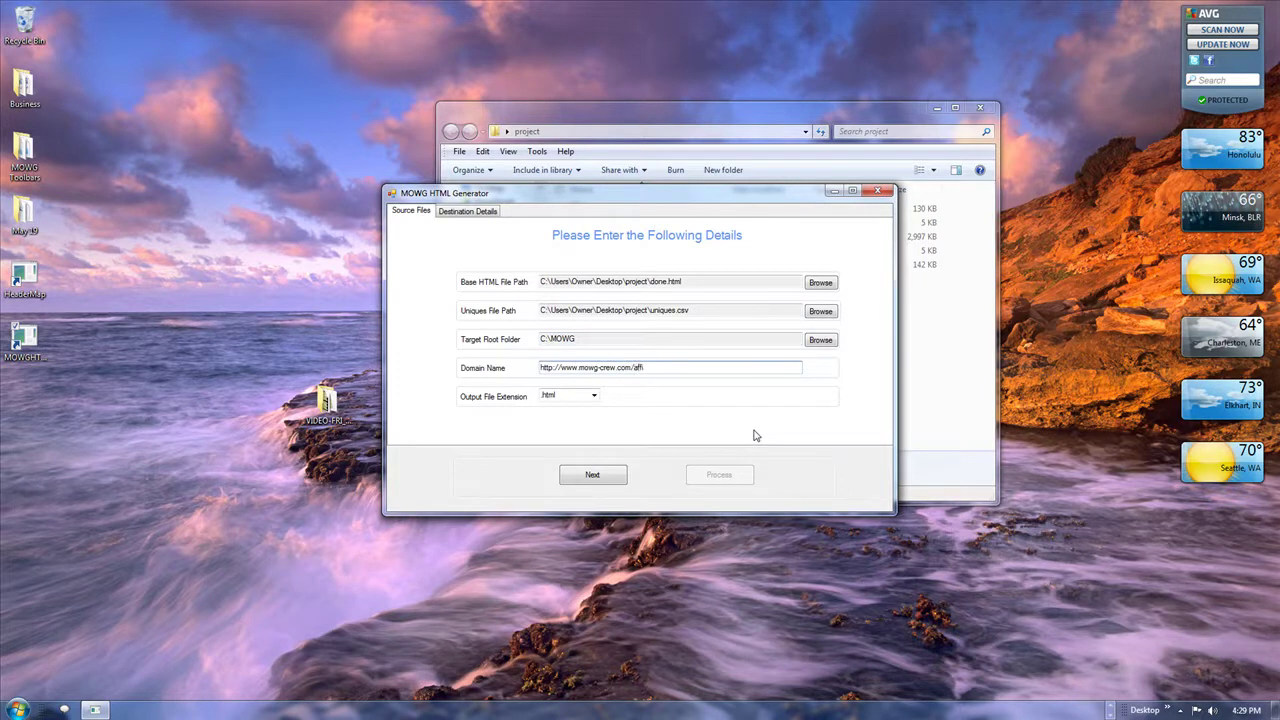
text(f)
text(-e)
text(liate)
click(879, 192)
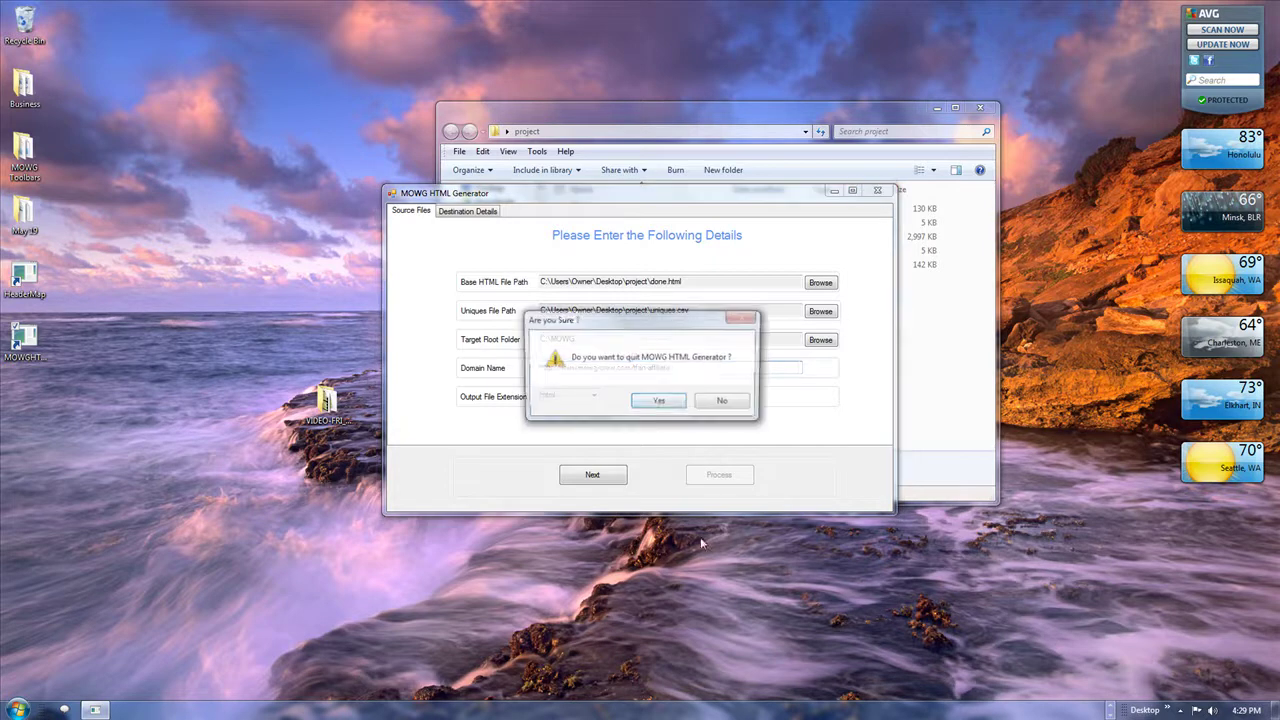
click(667, 408)
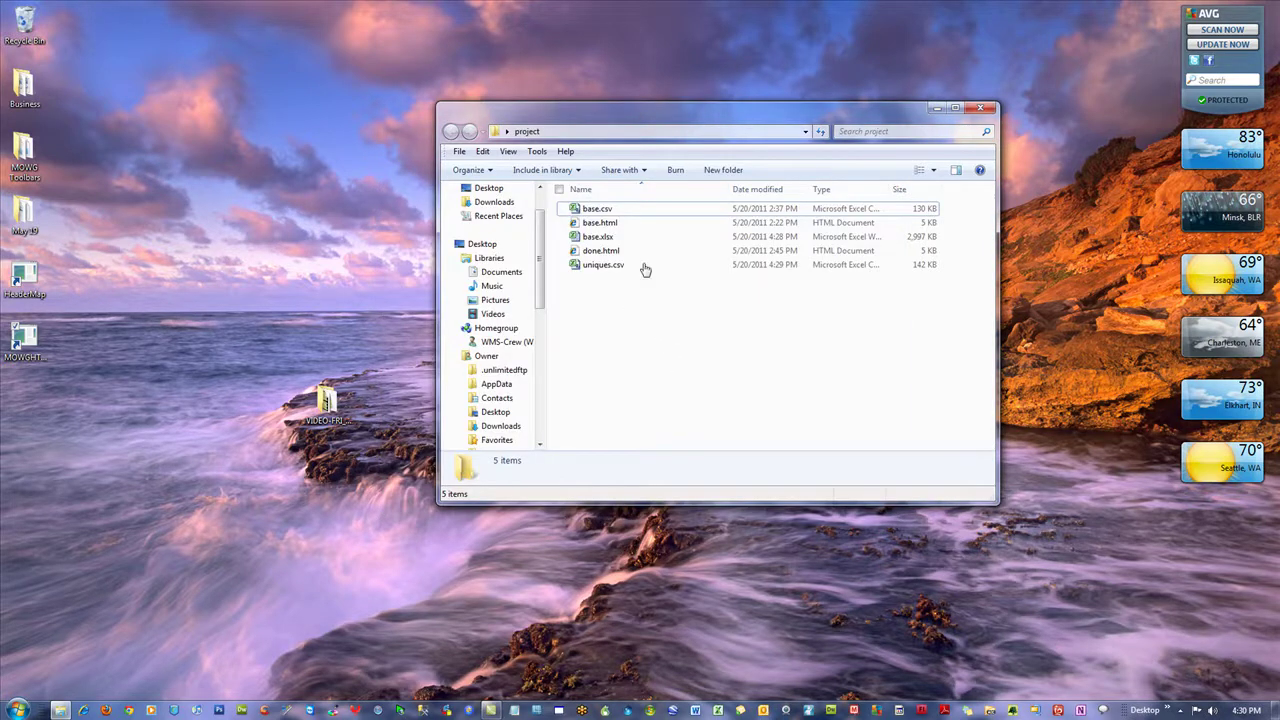
double_click(603, 251)
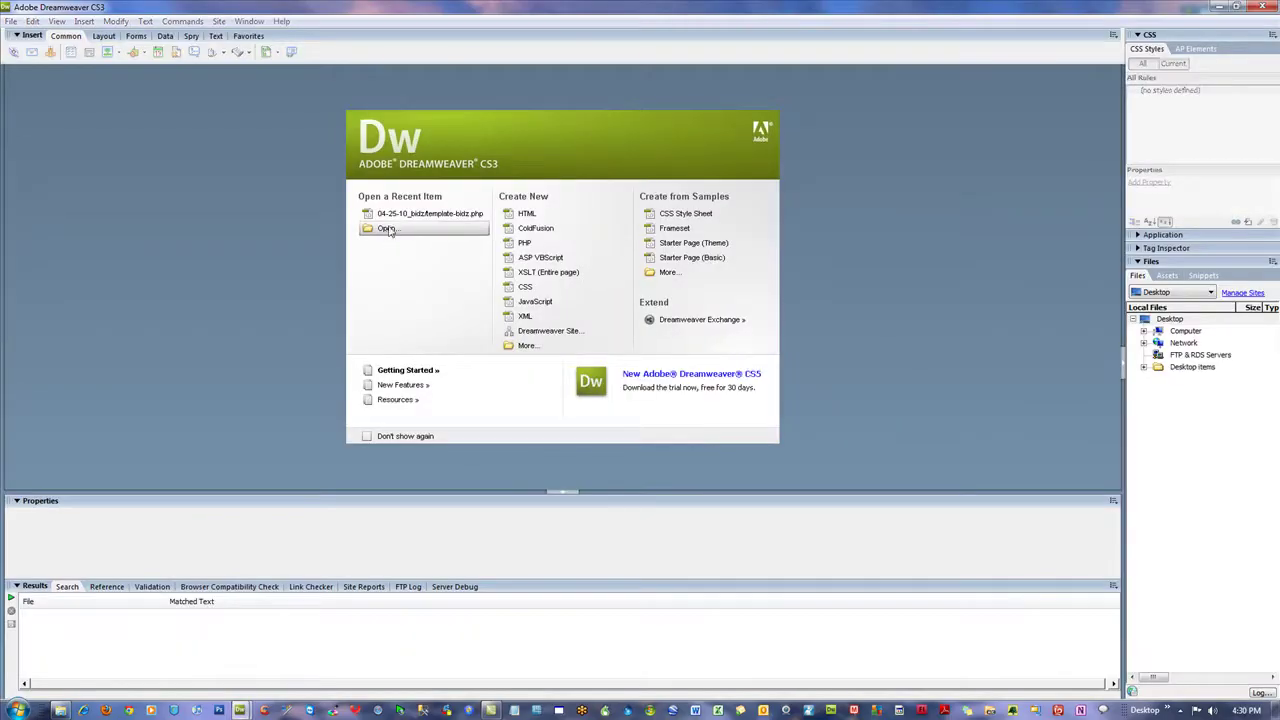
click(389, 230)
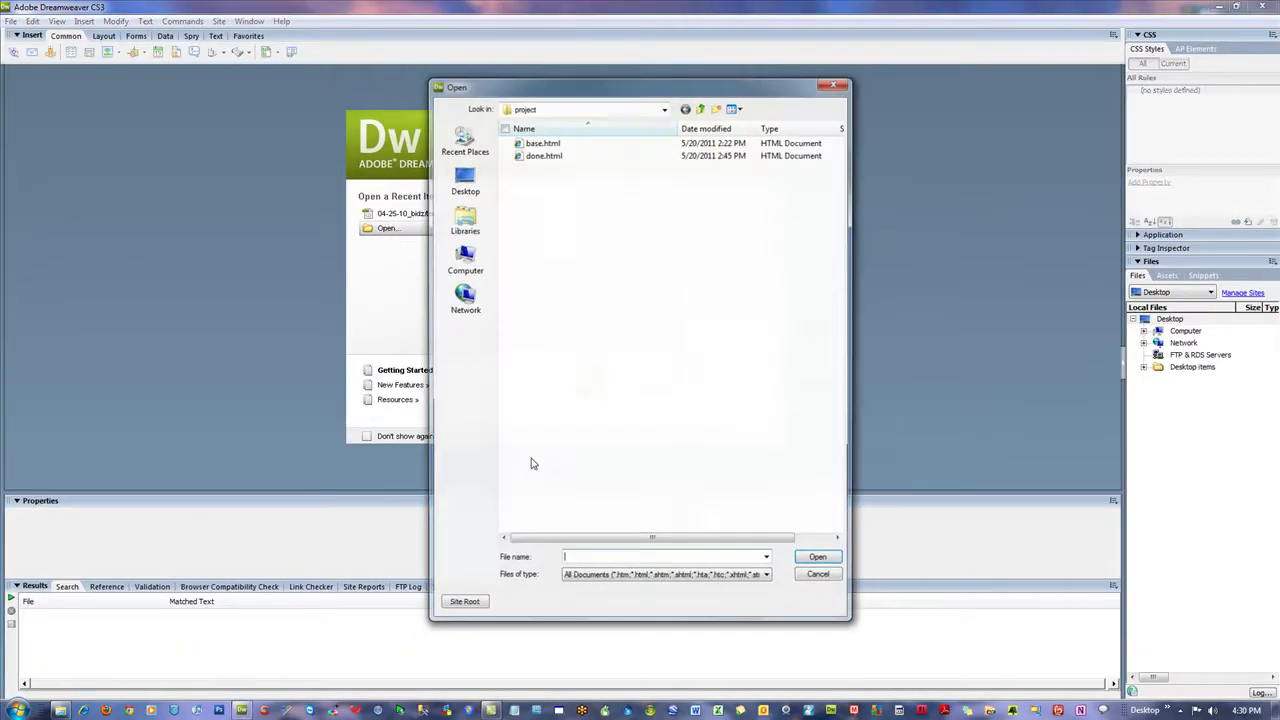
click(540, 154)
key(Return)
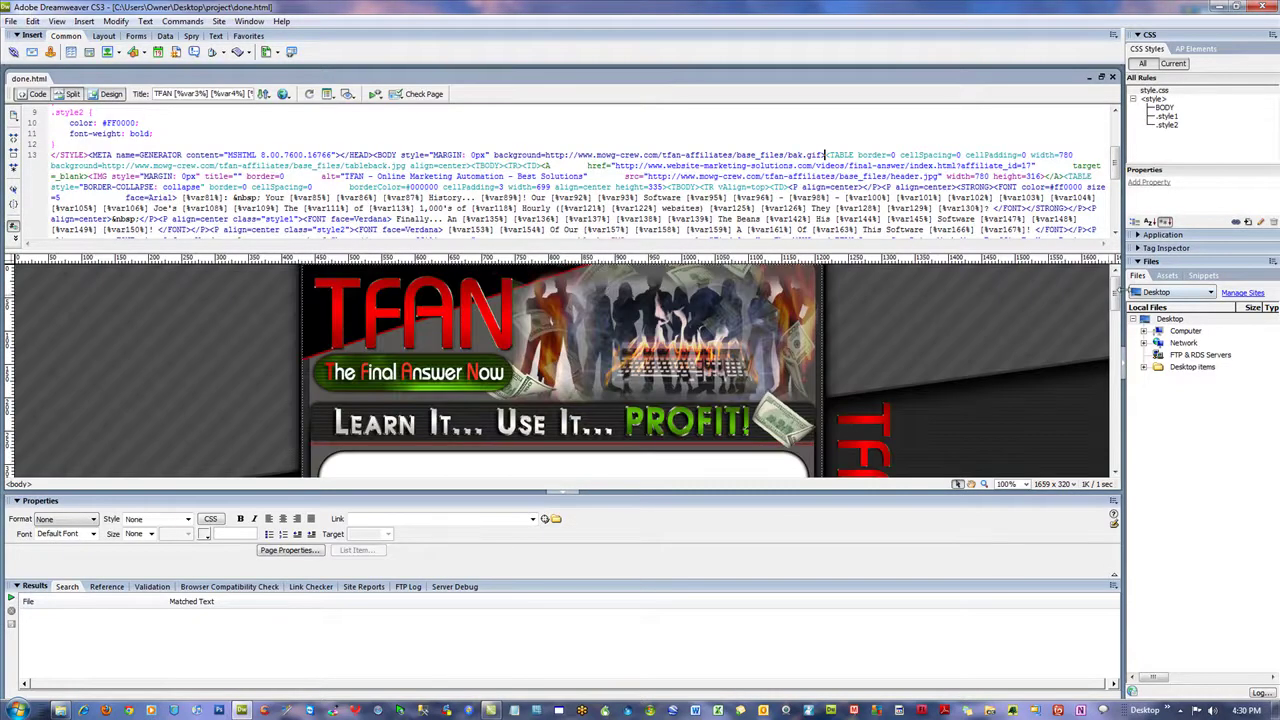
mouse_move(1116, 290)
mouse_down()
mouse_move(1116, 447)
mouse_move(1116, 415)
mouse_up()
click(772, 431)
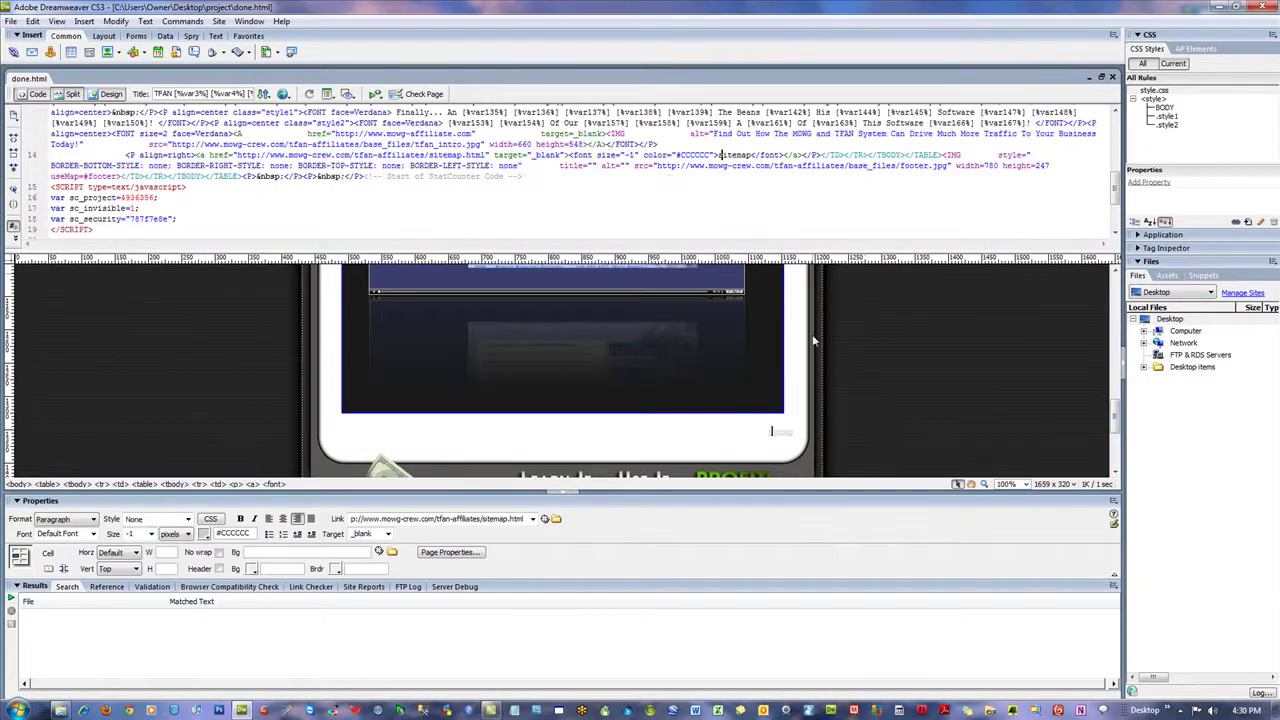
drag(765, 432, 797, 432)
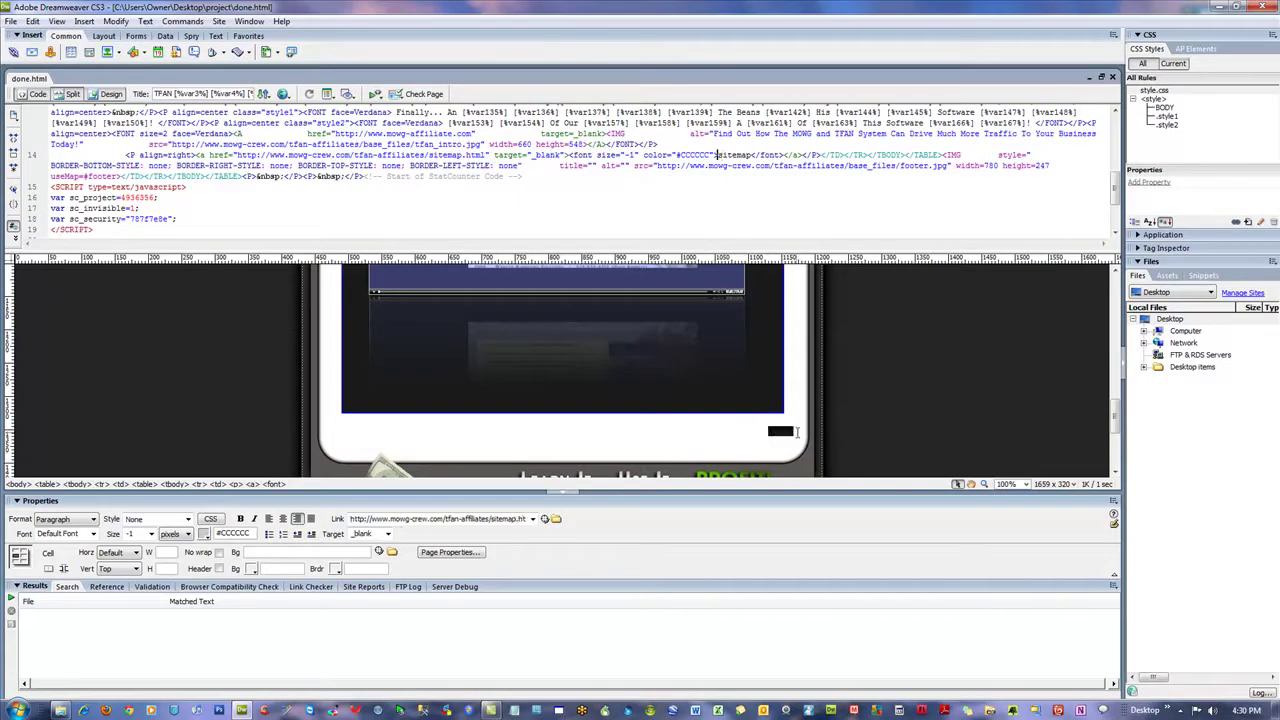
click(766, 432)
double_click(770, 432)
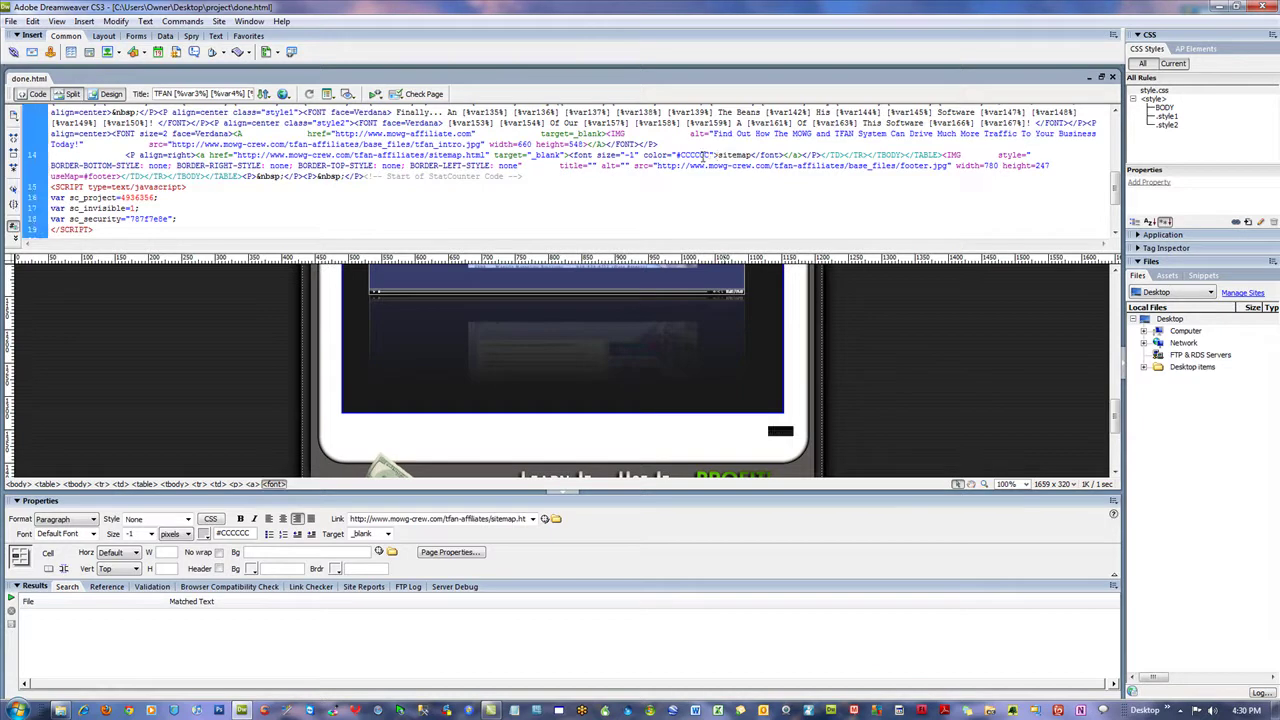
click(757, 431)
drag(766, 431, 795, 431)
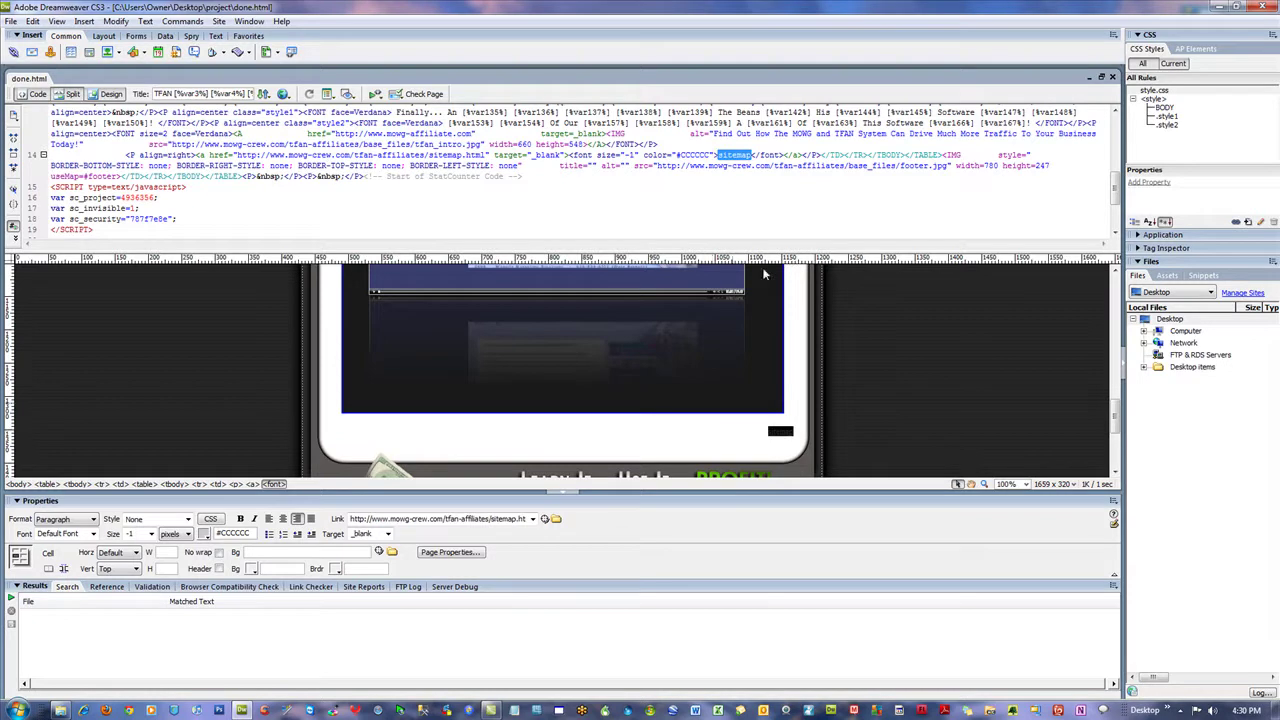
click(720, 430)
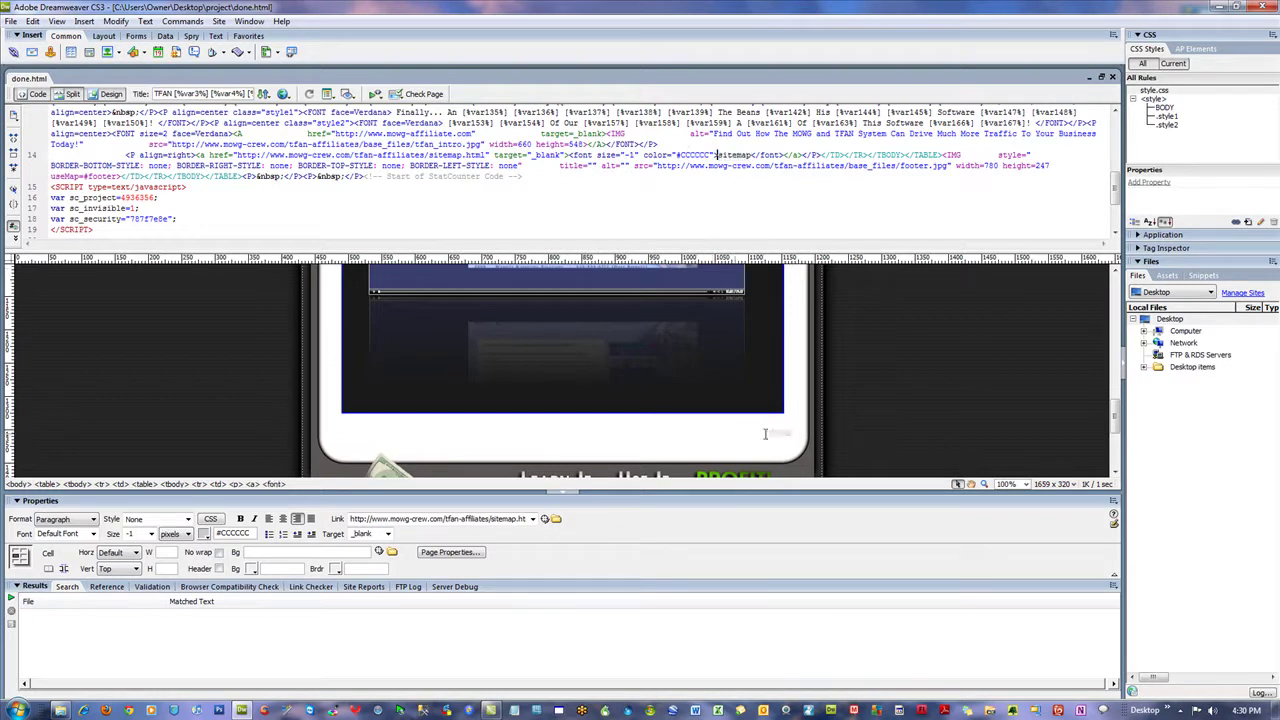
double_click(765, 430)
click(763, 432)
Scroll through done.html in Dreamweaver, close it, and relaunch the MOWG HTML Generator.
scroll(886, 402, up, 3)
scroll(886, 402, up, 3)
scroll(886, 402, up, 3)
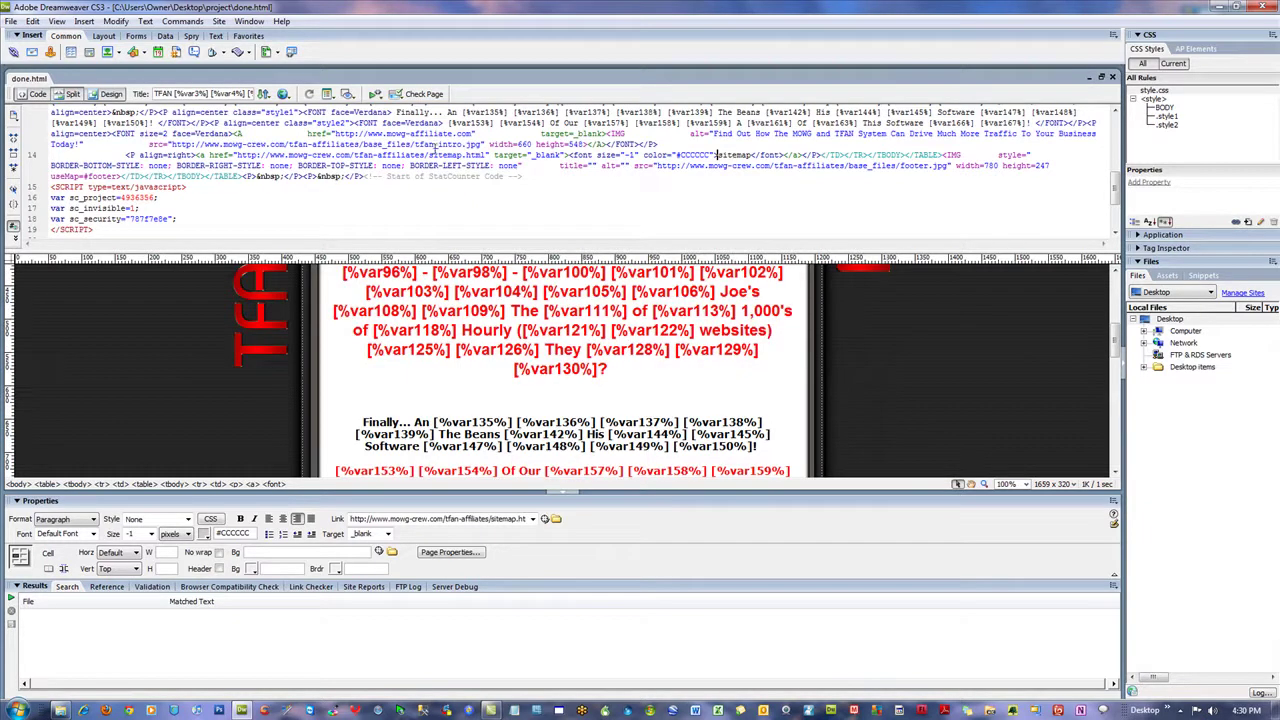
scroll(893, 317, up, 3)
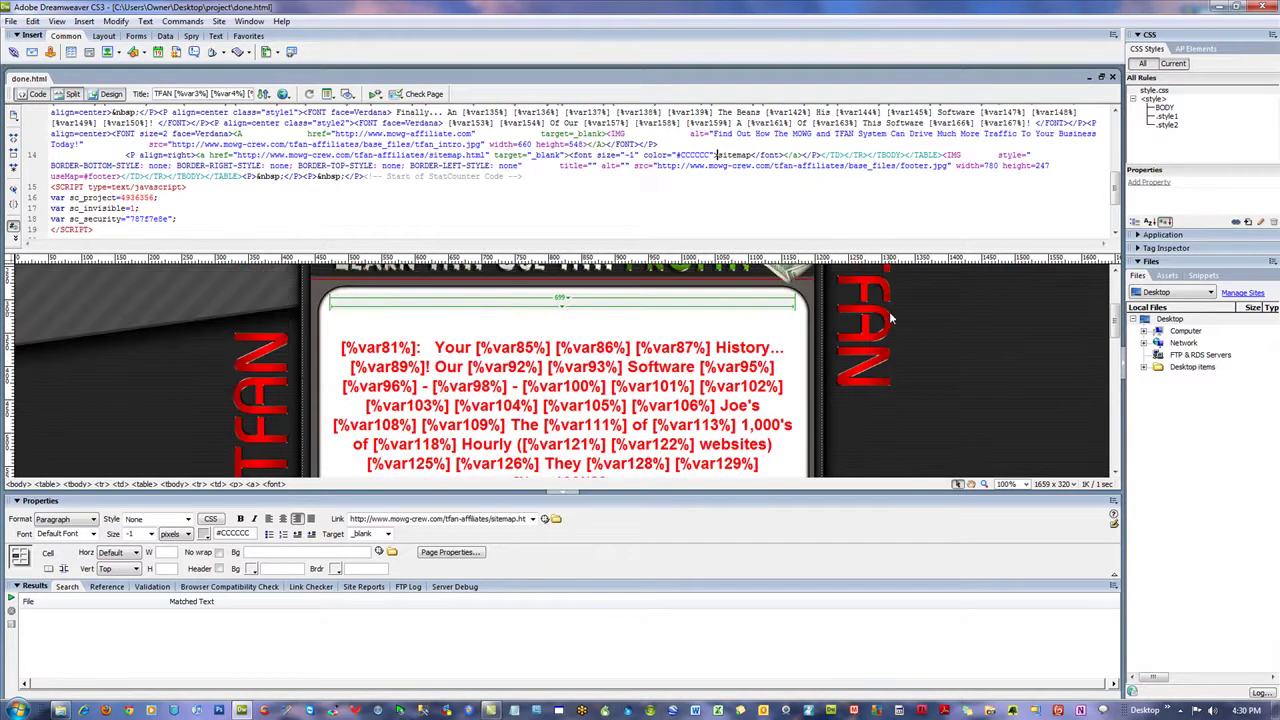
scroll(913, 338, down, 3)
scroll(932, 338, down, 3)
scroll(932, 338, down, 3)
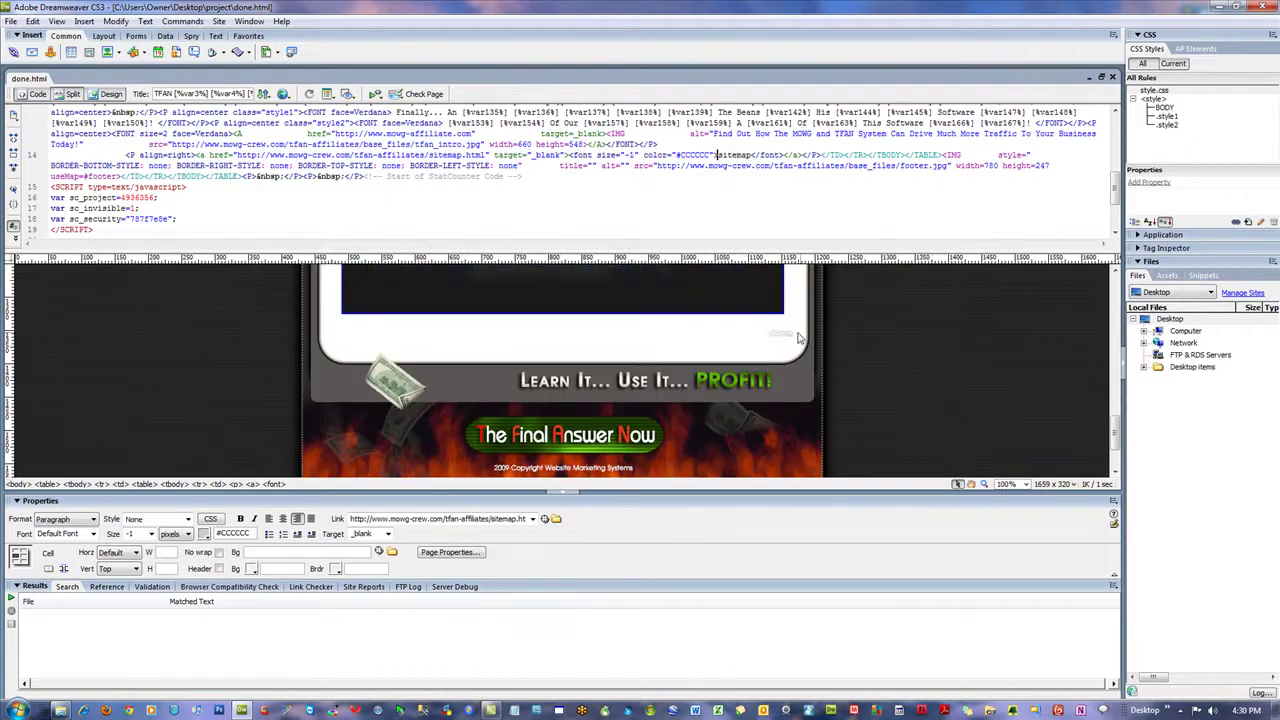
scroll(924, 329, up, 5)
scroll(924, 329, up, 5)
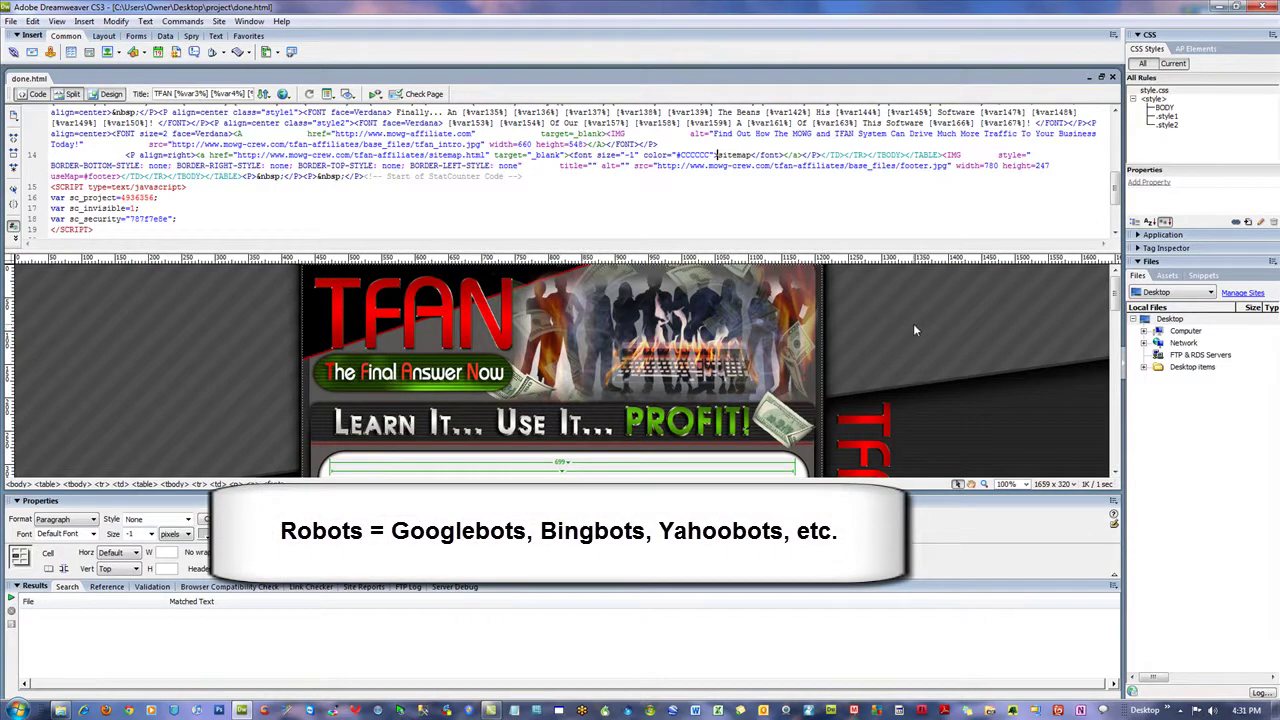
scroll(912, 330, down, 3)
scroll(912, 330, down, 2)
scroll(900, 332, down, 3)
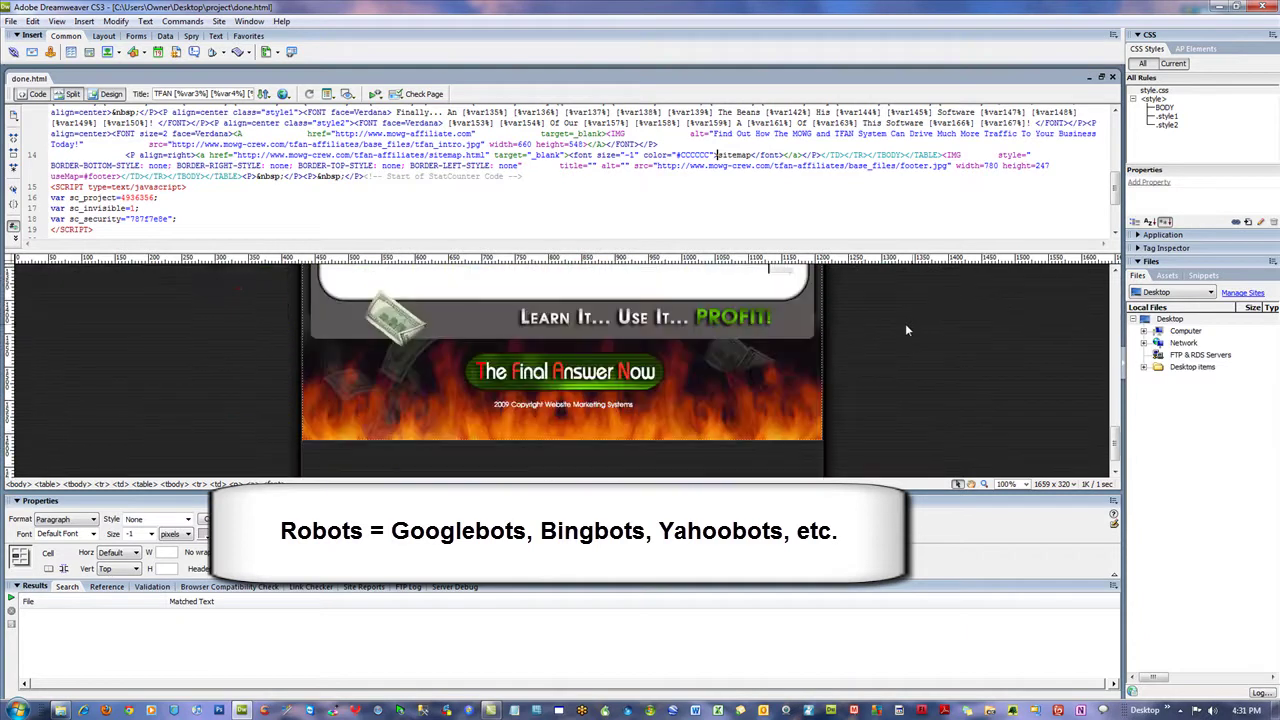
scroll(855, 336, up, 3)
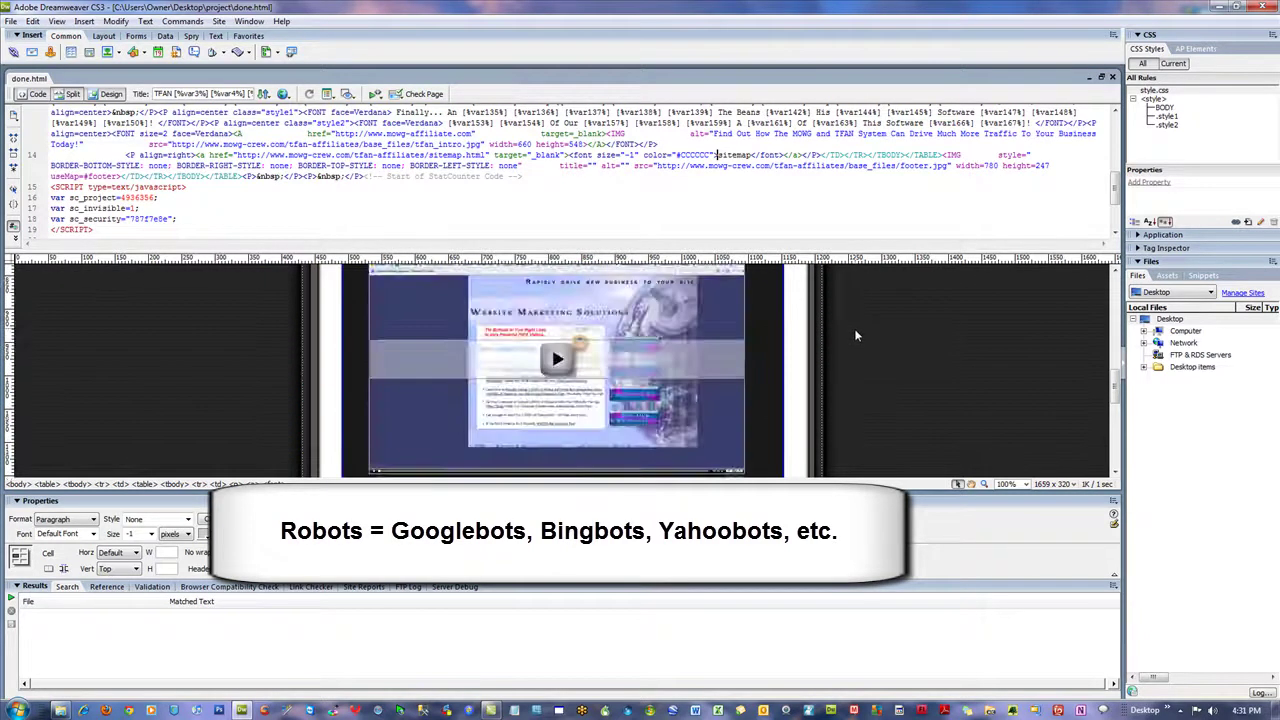
scroll(855, 336, up, 3)
scroll(855, 336, up, 2)
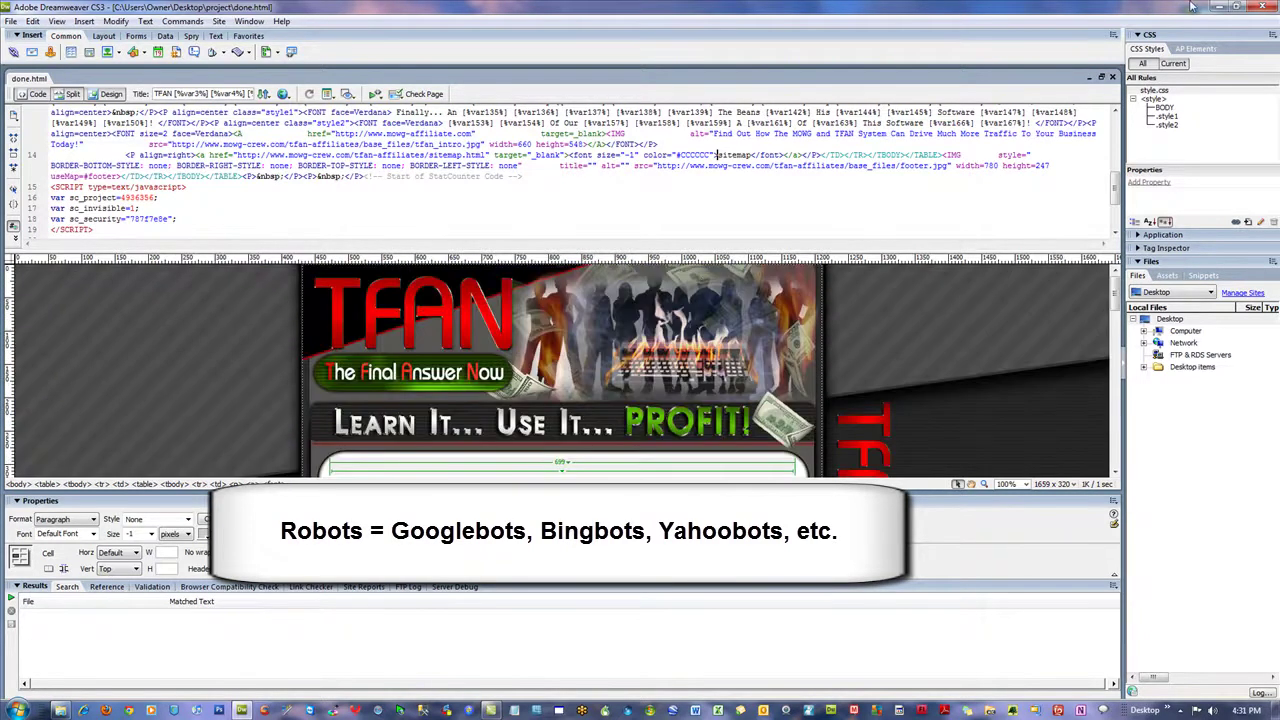
click(1261, 8)
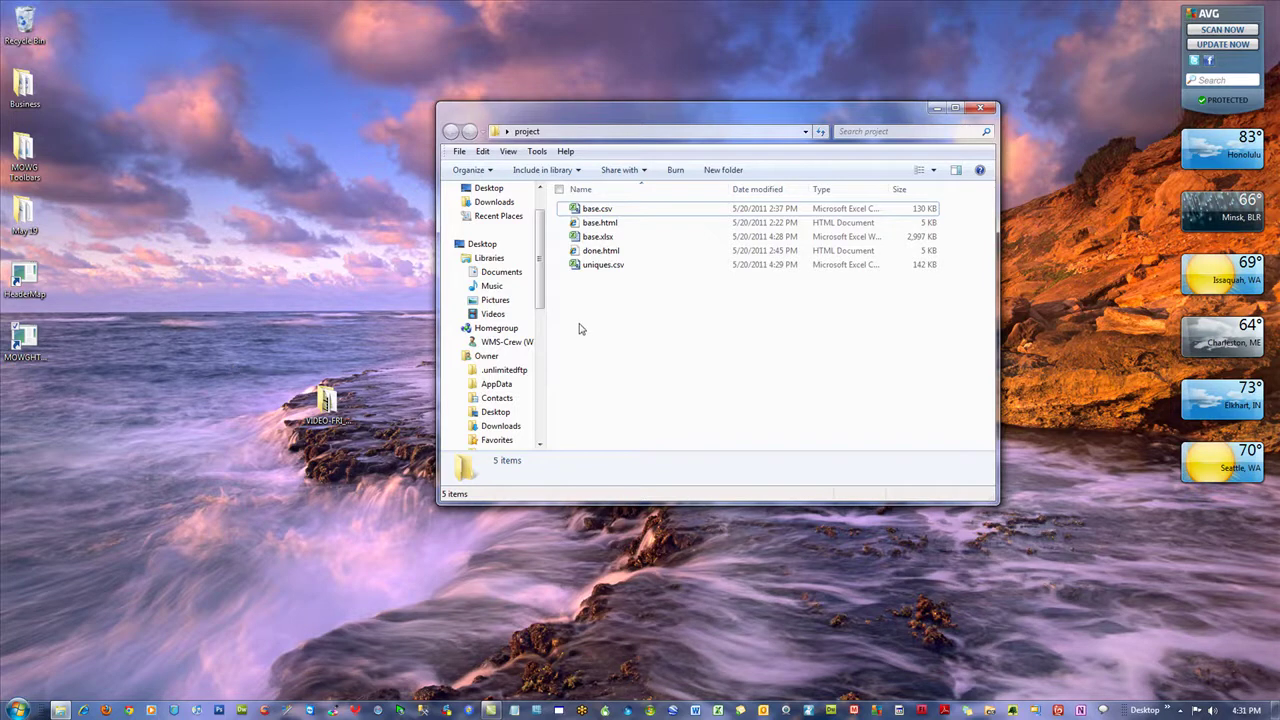
double_click(24, 336)
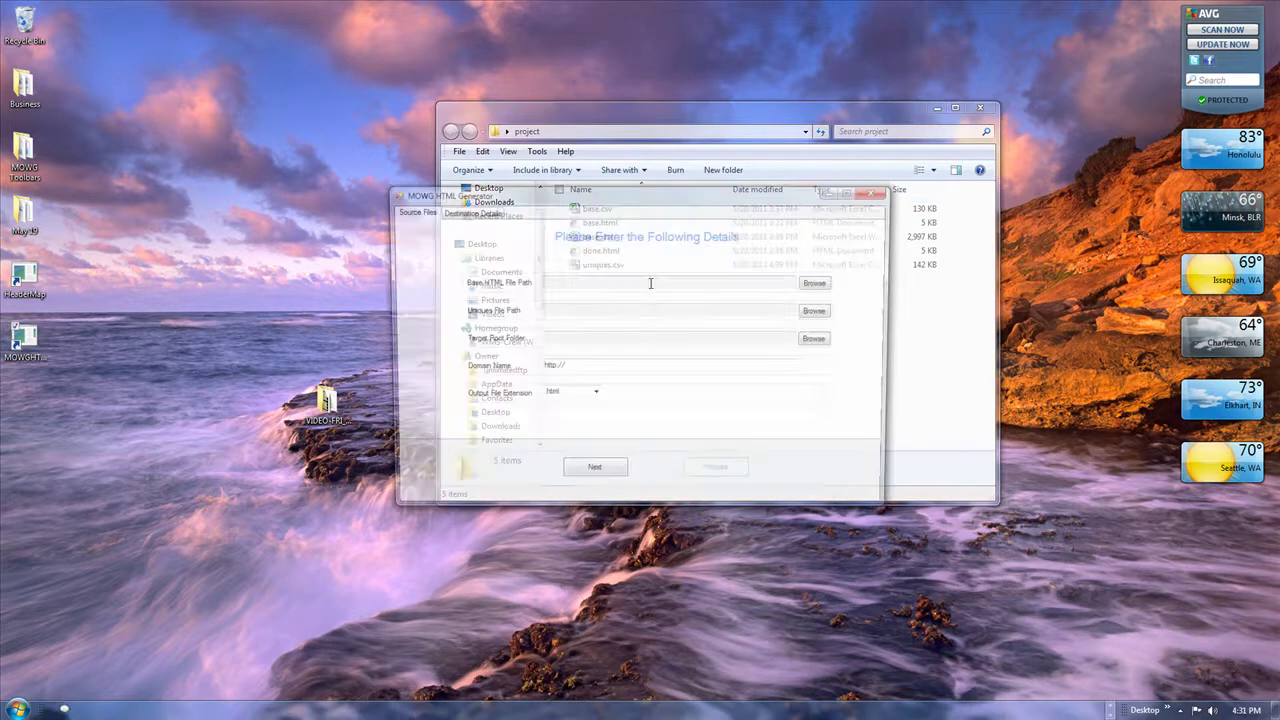
Set done.html as the base HTML file and uniques.csv as the uniques file.
click(589, 283)
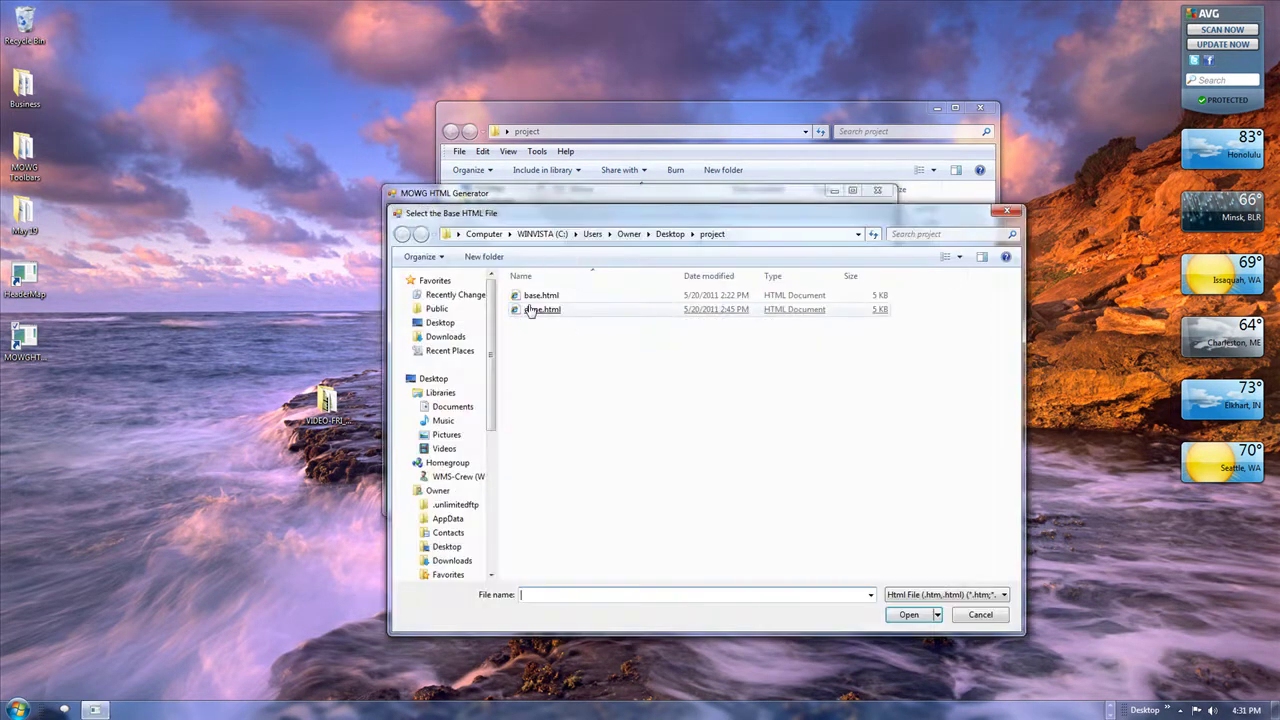
double_click(530, 311)
click(570, 312)
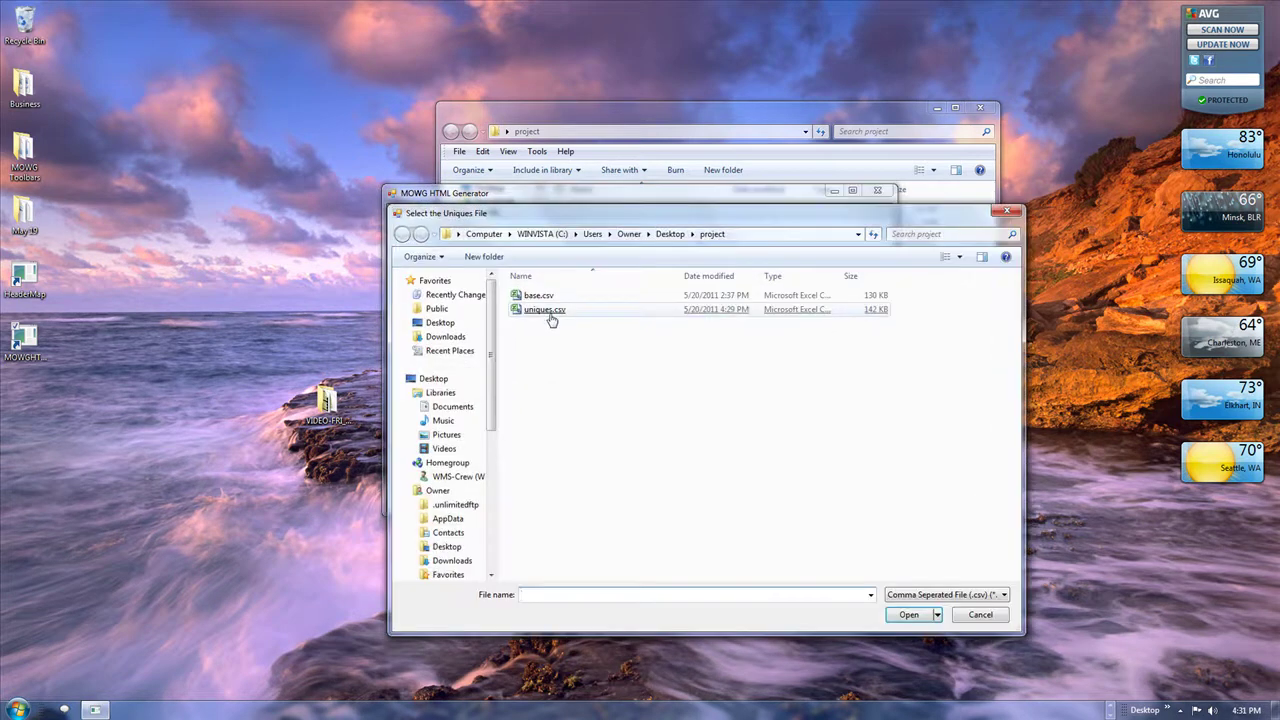
double_click(552, 320)
Choose C:\MOWG as the target root folder.
click(557, 340)
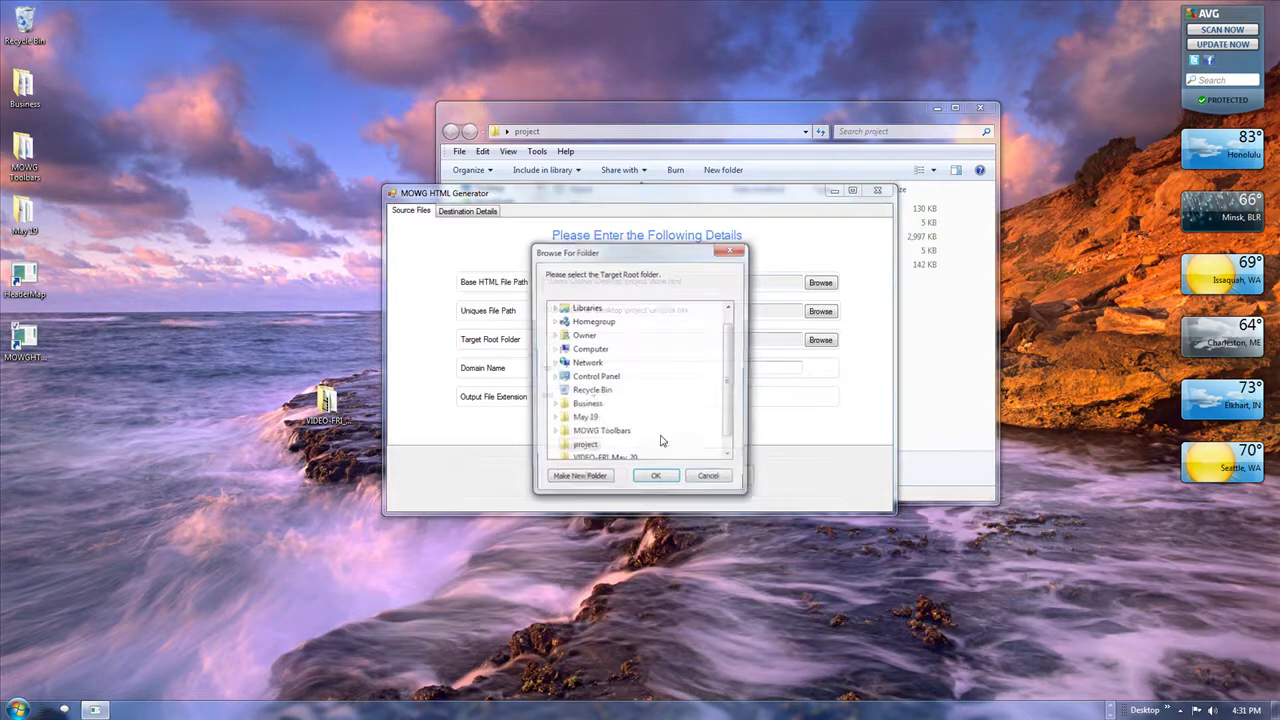
click(553, 349)
double_click(565, 367)
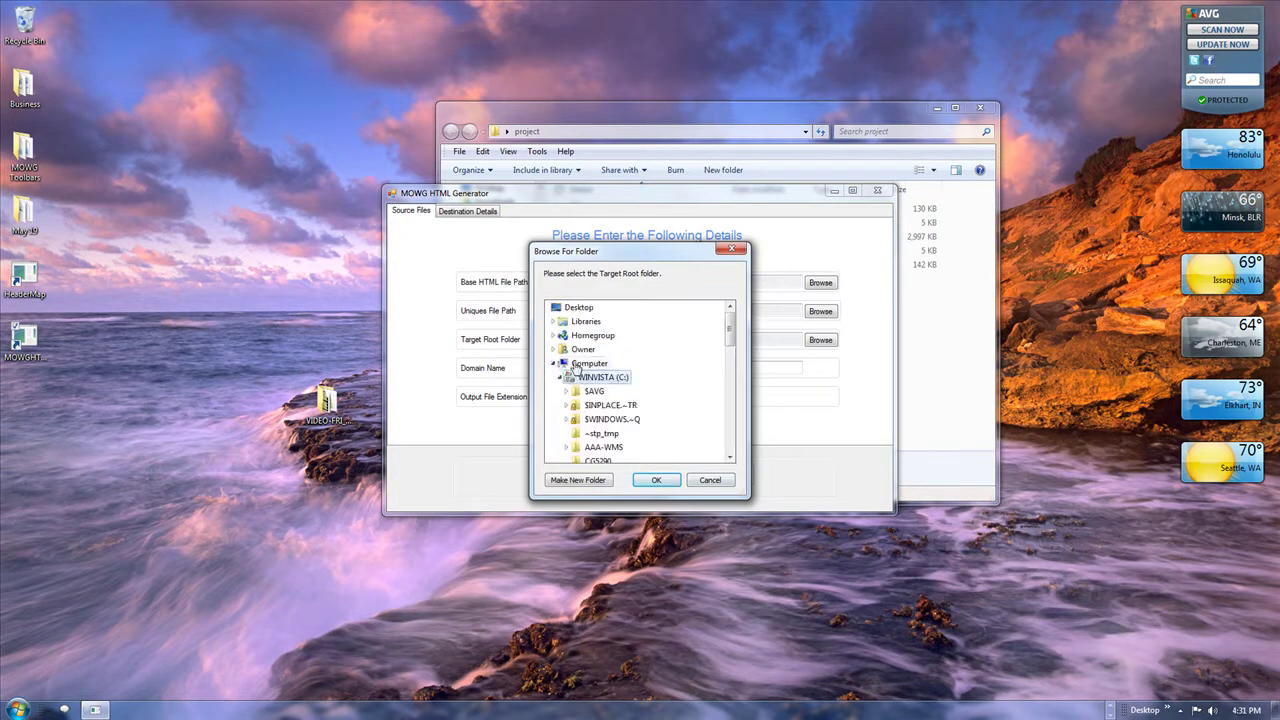
scroll(640, 417, down, 3)
scroll(640, 417, down, 3)
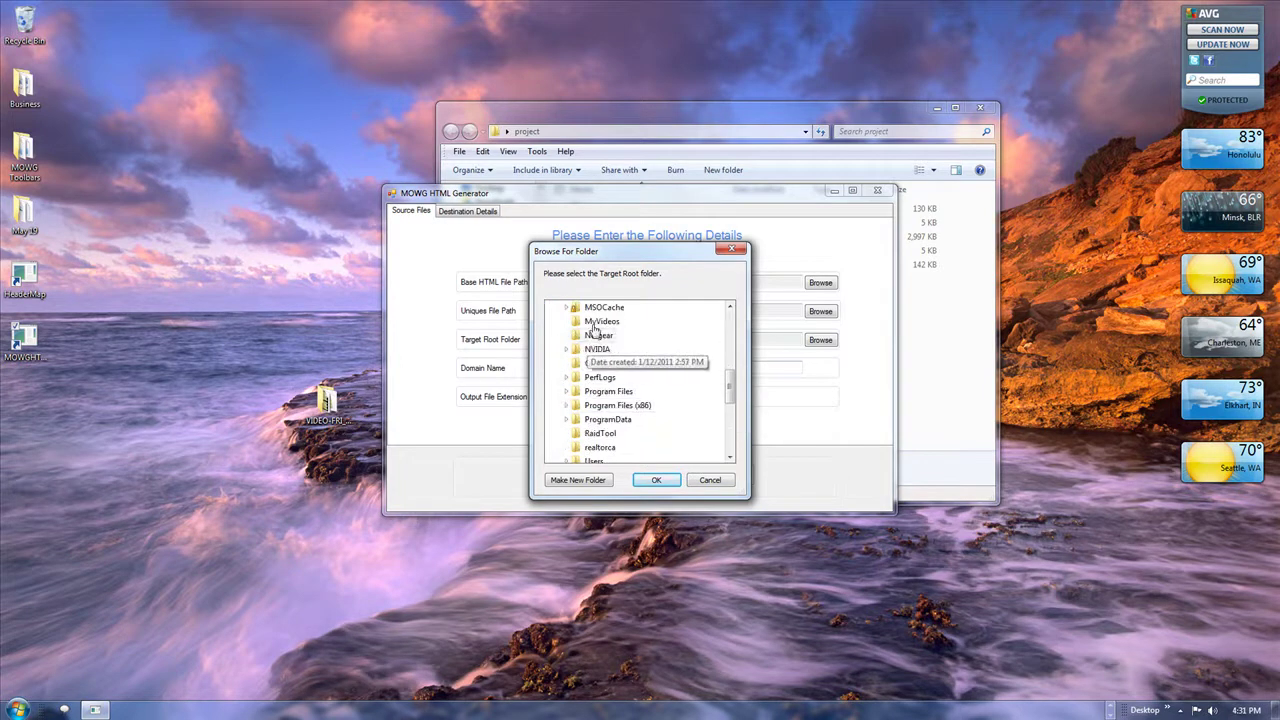
scroll(632, 400, up, 3)
click(598, 420)
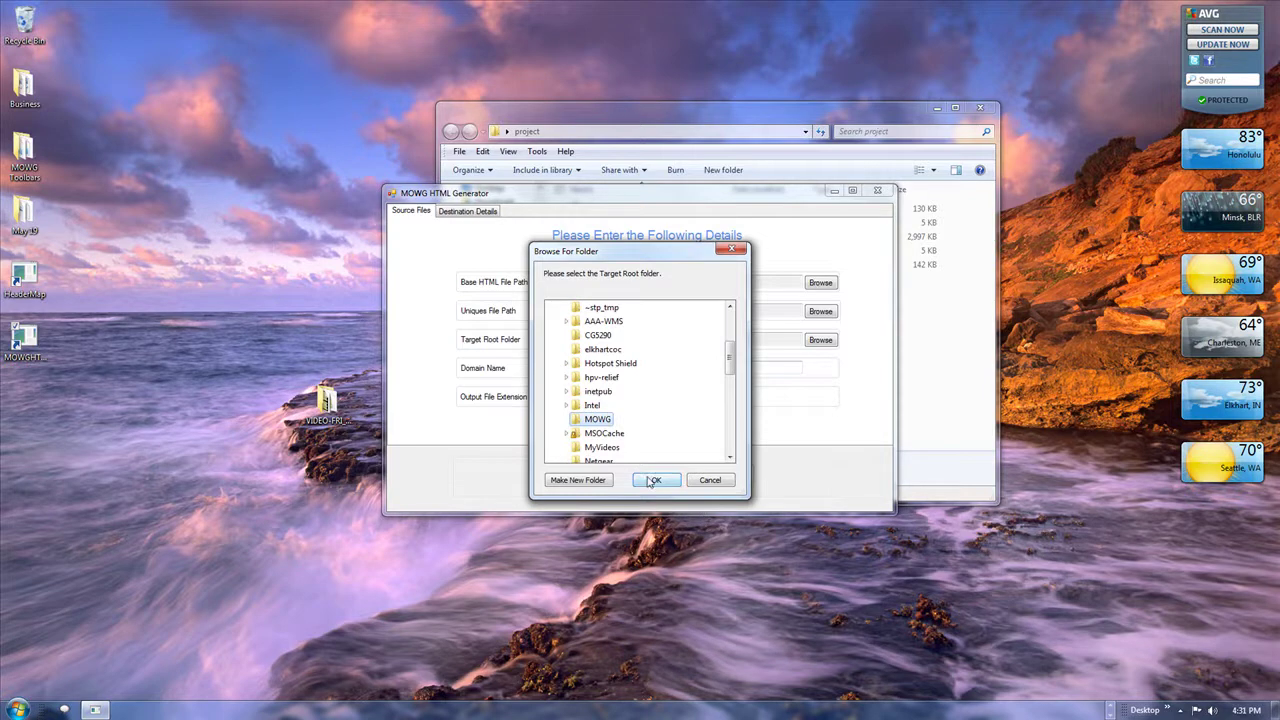
click(656, 480)
click(601, 370)
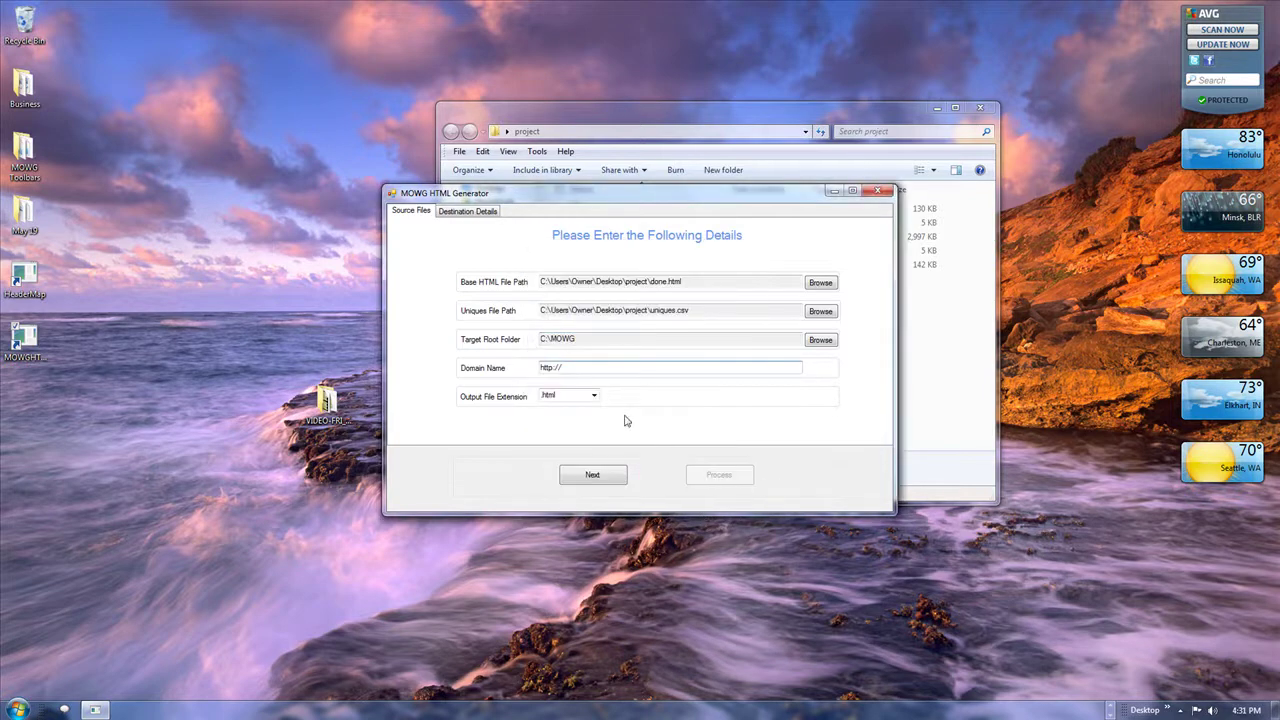
text(www.mow)
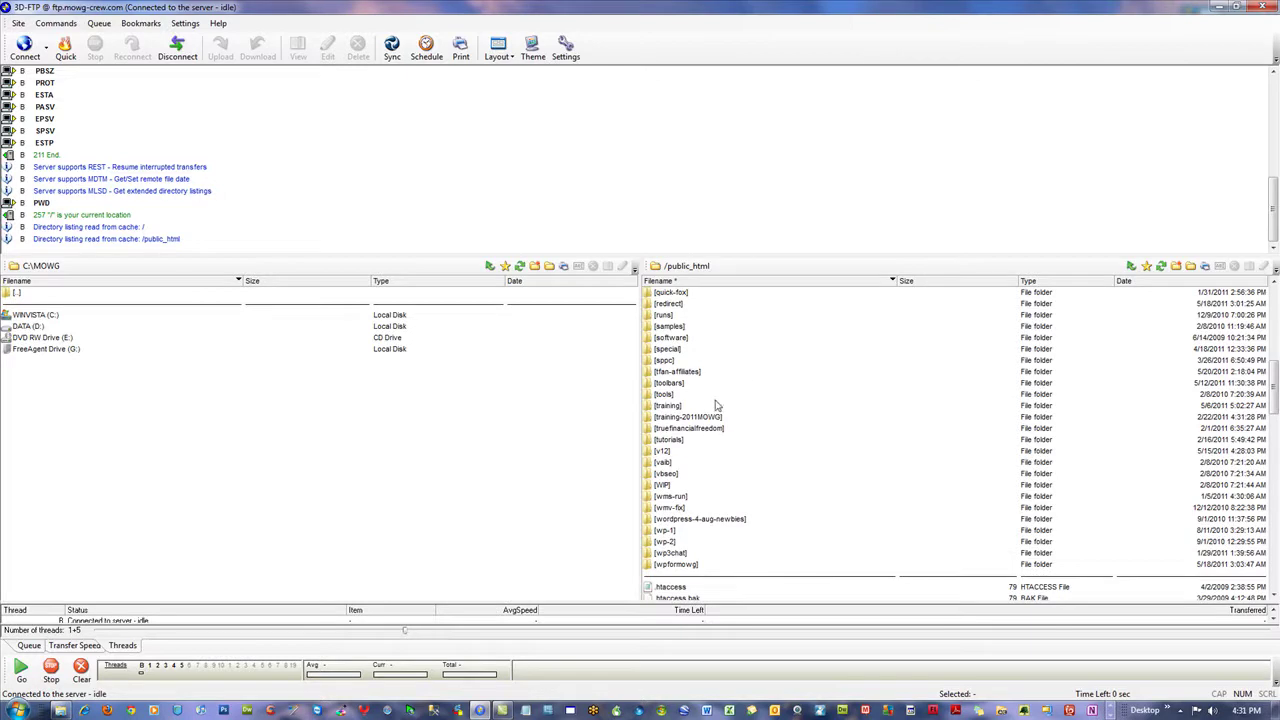
click(688, 372)
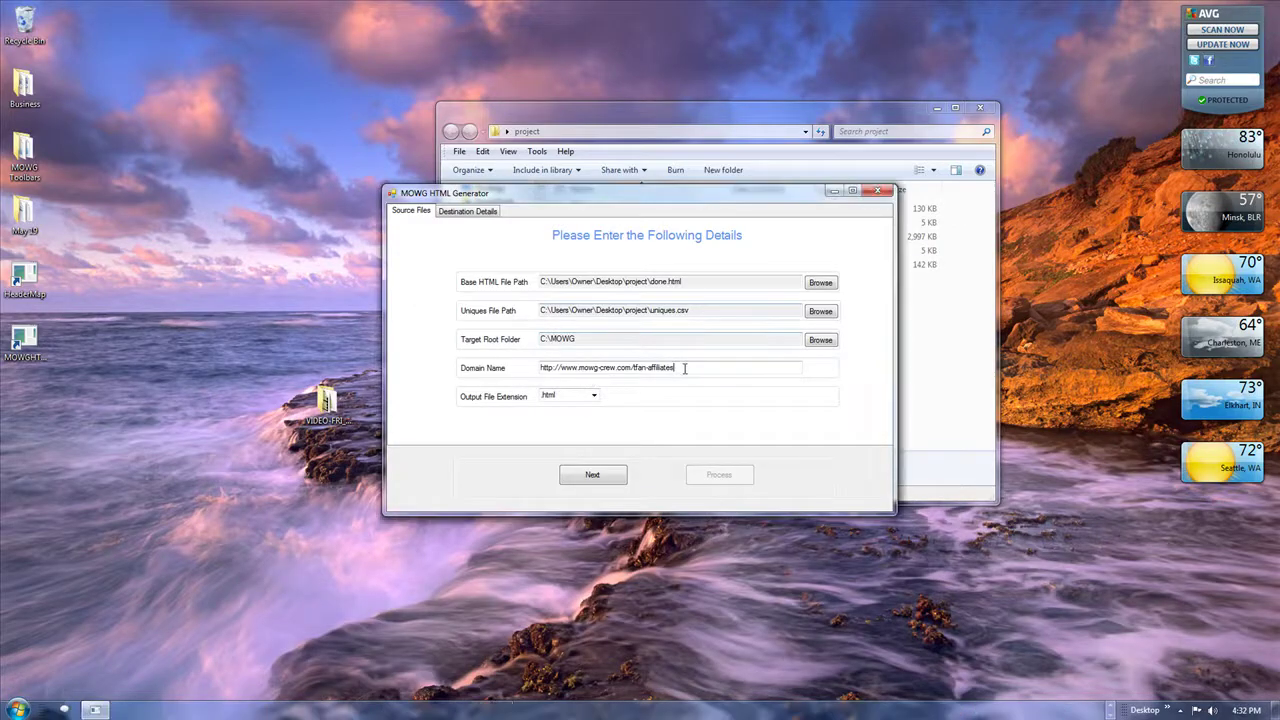
Go to Destination Details, select [var3]-Online, and move the generator window lower left.
click(596, 475)
click(448, 262)
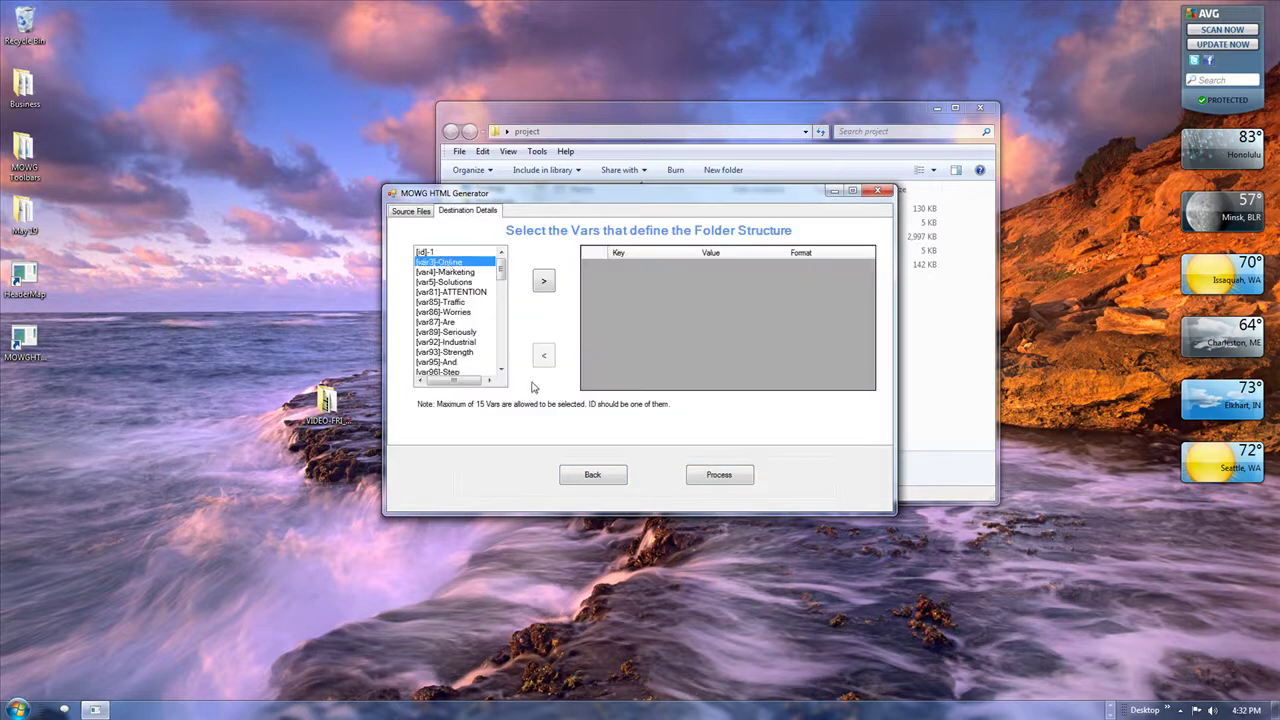
mouse_move(624, 192)
mouse_down()
mouse_move(524, 289)
mouse_move(447, 273)
mouse_up()
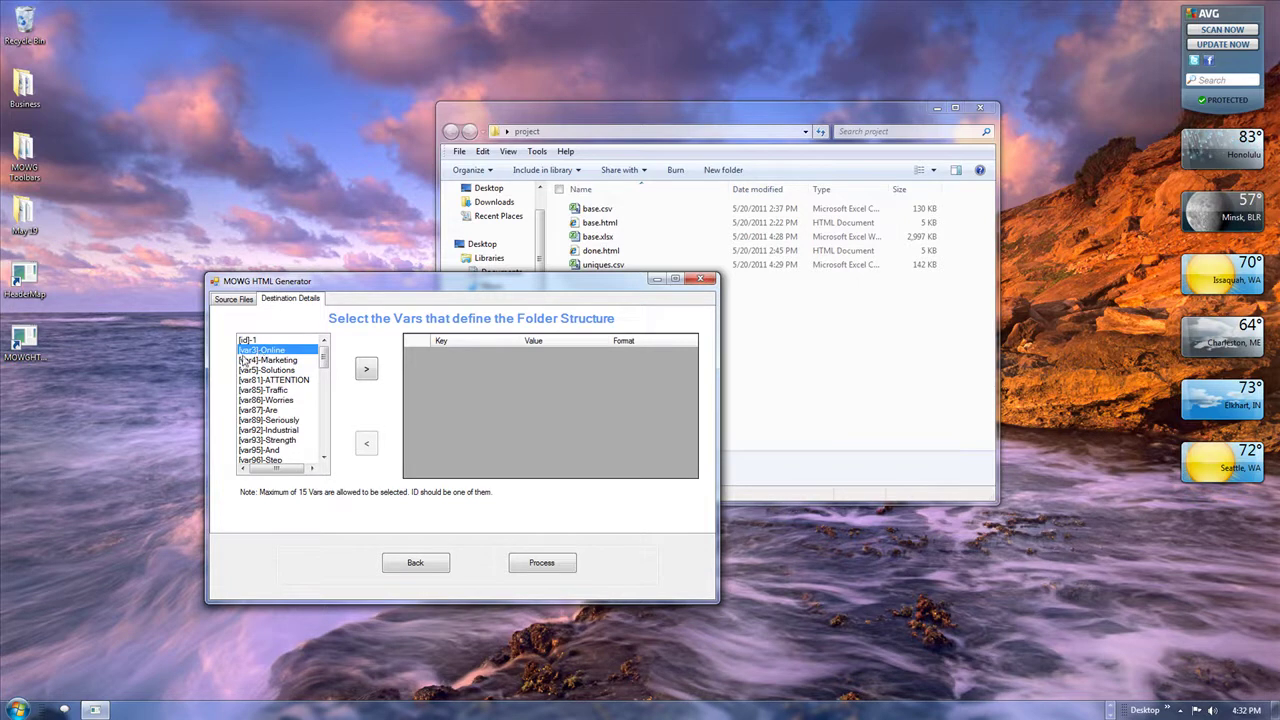
click(1110, 710)
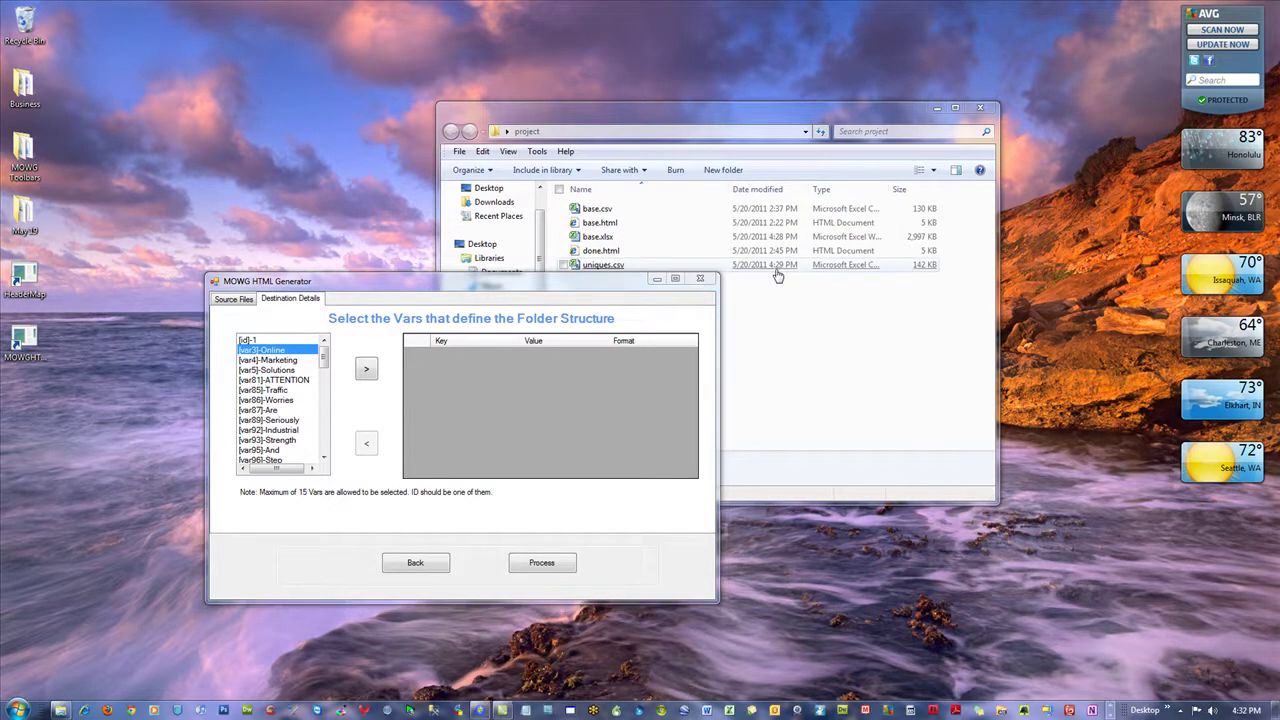
Open uniques.csv in Excel and inspect row 2 keywords Marketing, Solutions, Industrial and Strength.
double_click(607, 262)
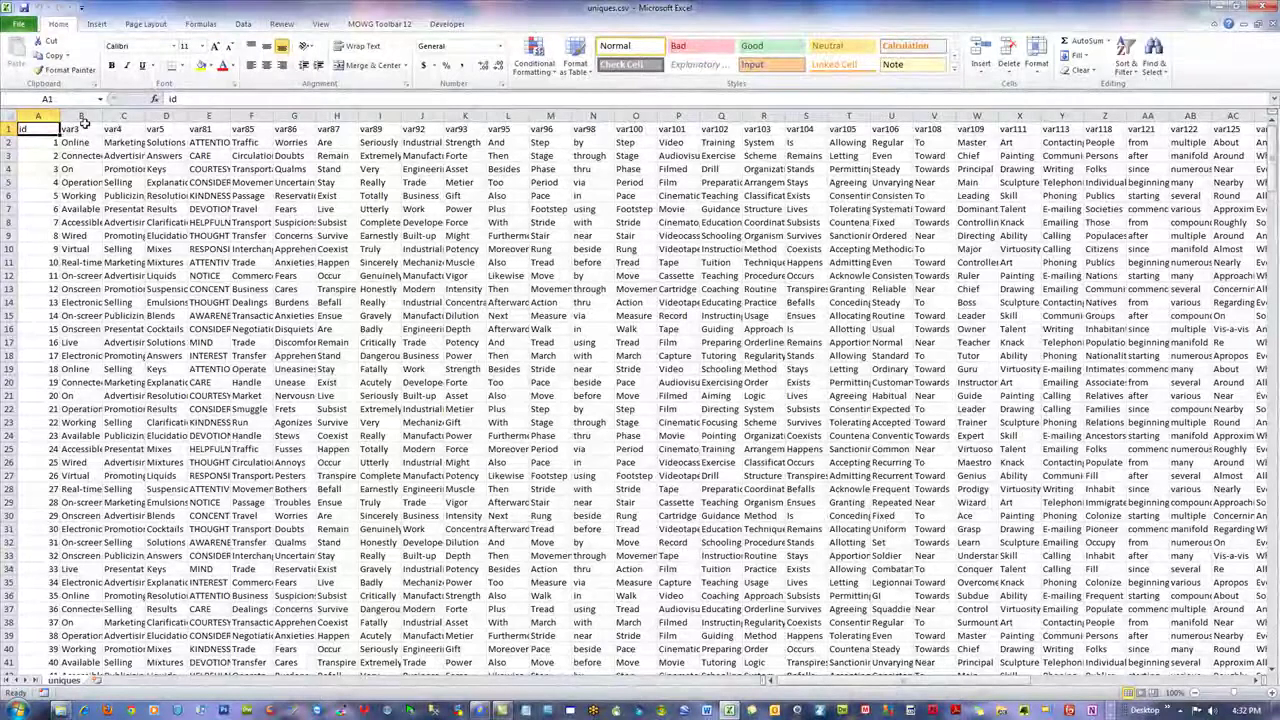
mouse_move(72, 143)
mouse_down()
mouse_move(75, 176)
mouse_move(75, 143)
mouse_up()
click(117, 140)
click(168, 142)
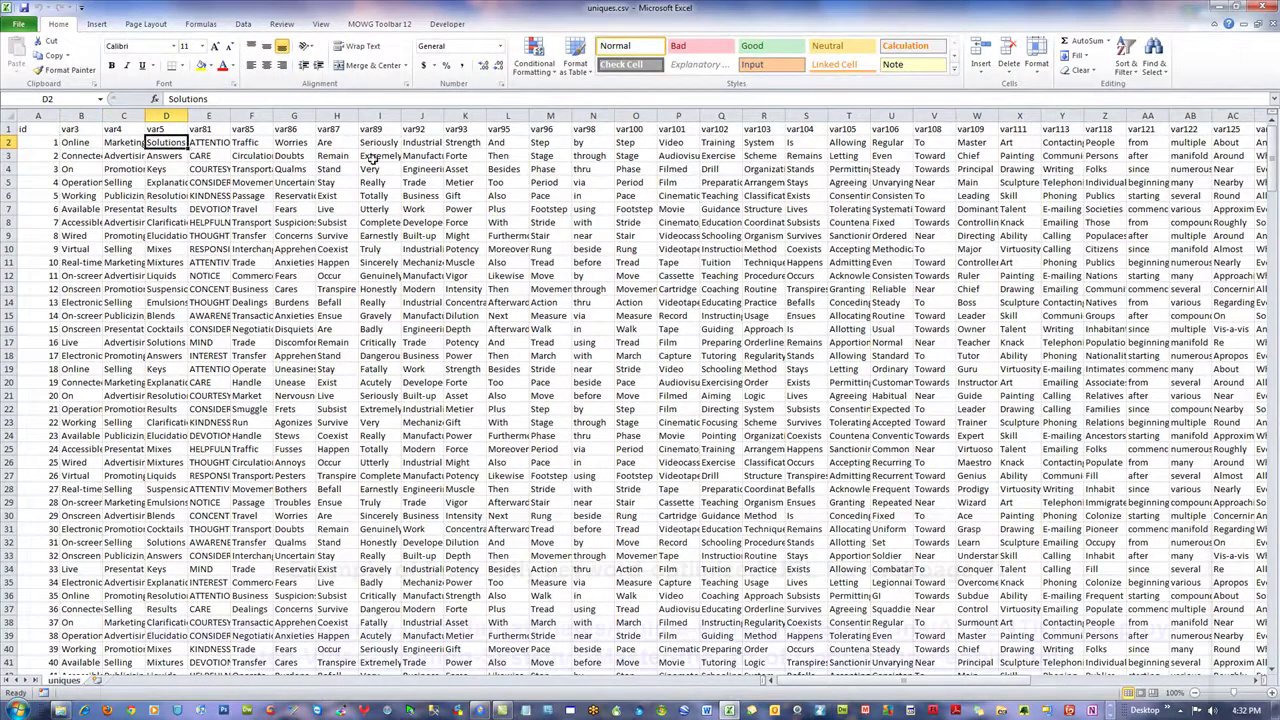
click(410, 143)
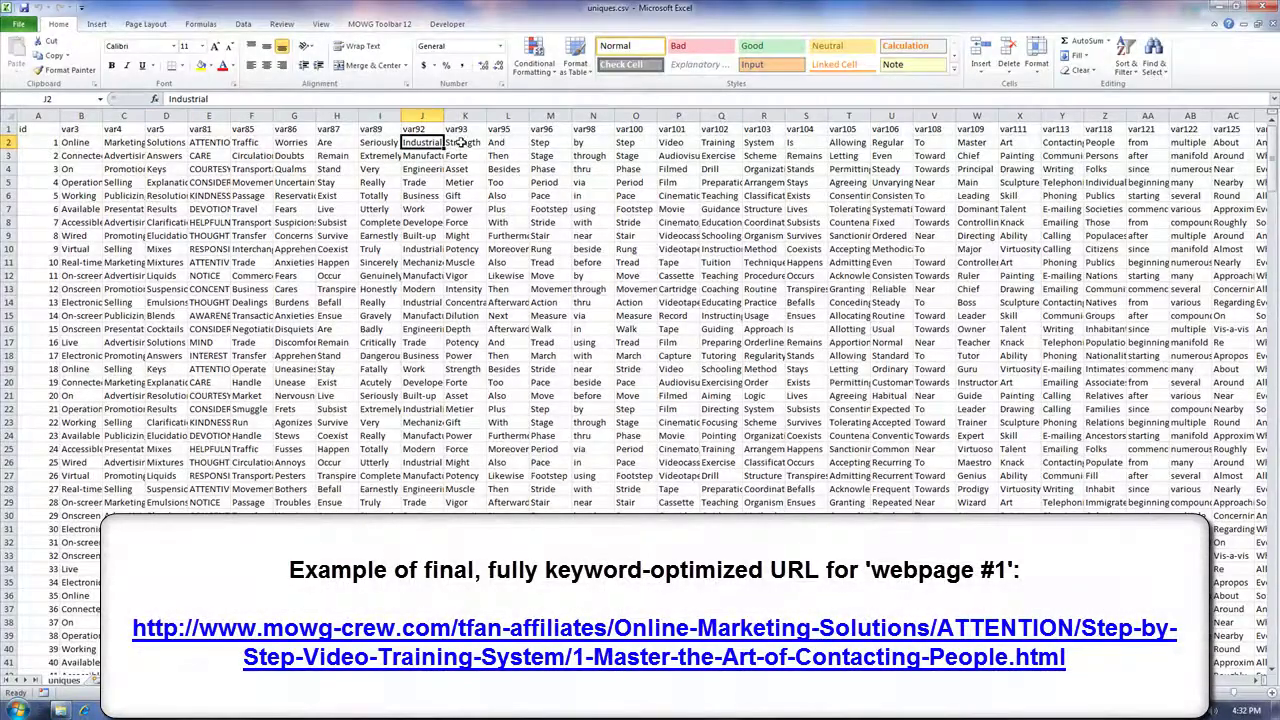
click(462, 142)
Check keywords Step, Video and Training, then row 3's Advertising and Answers.
click(544, 145)
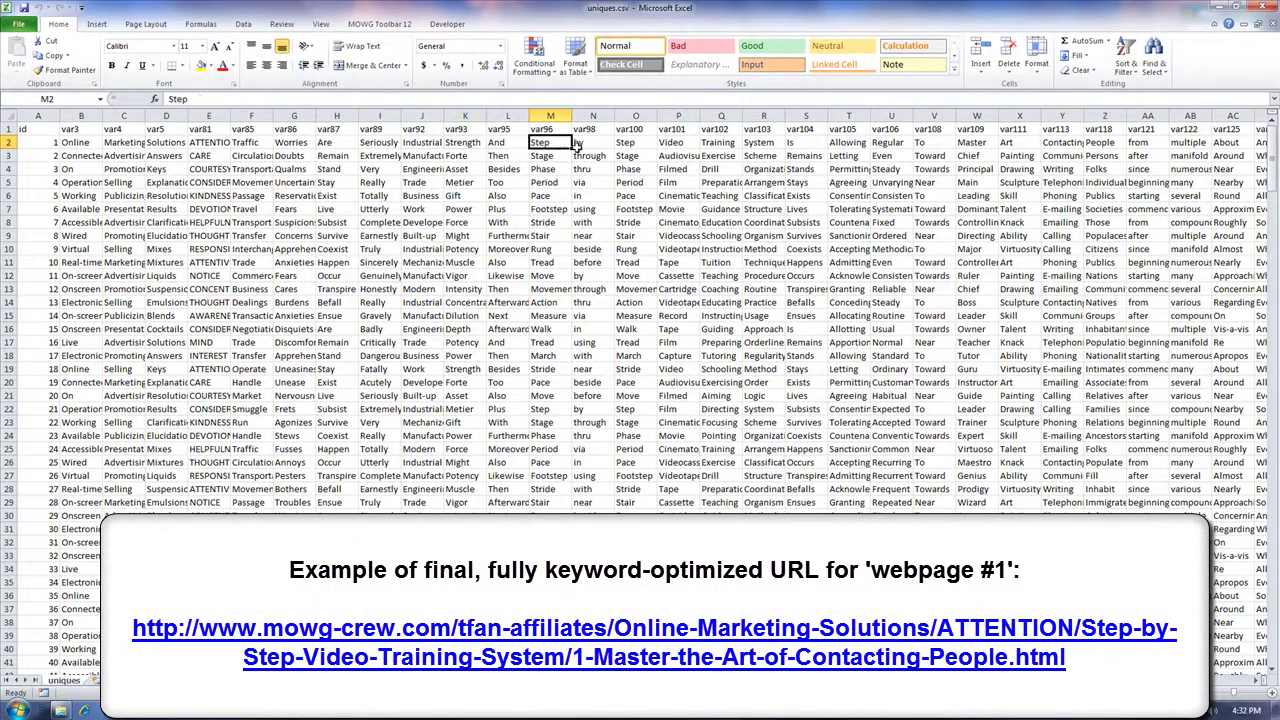
click(590, 143)
click(645, 142)
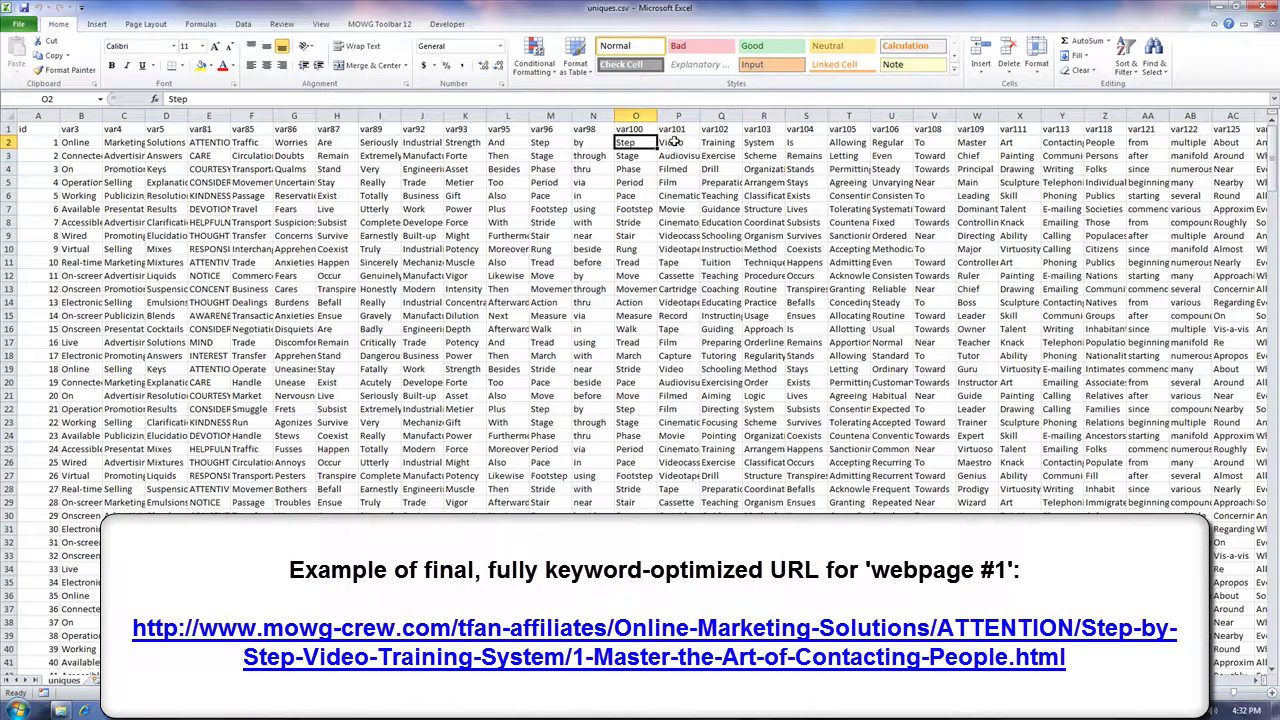
click(728, 142)
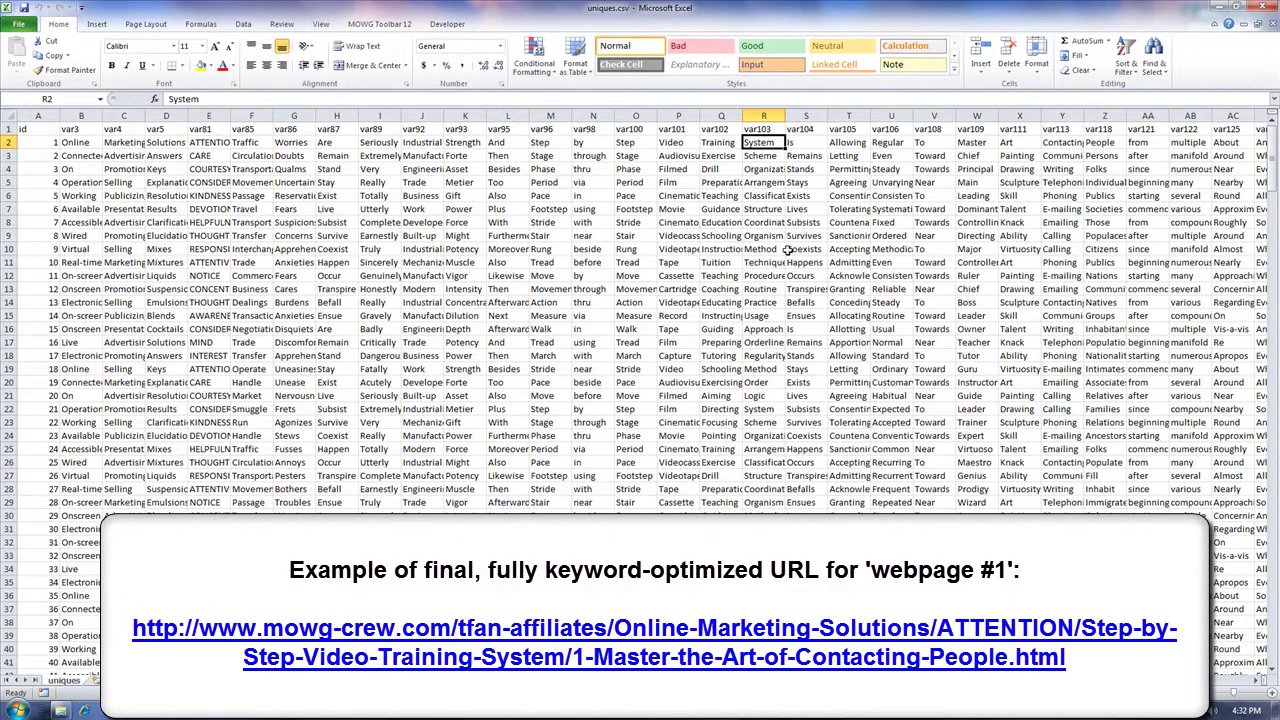
click(84, 155)
click(176, 157)
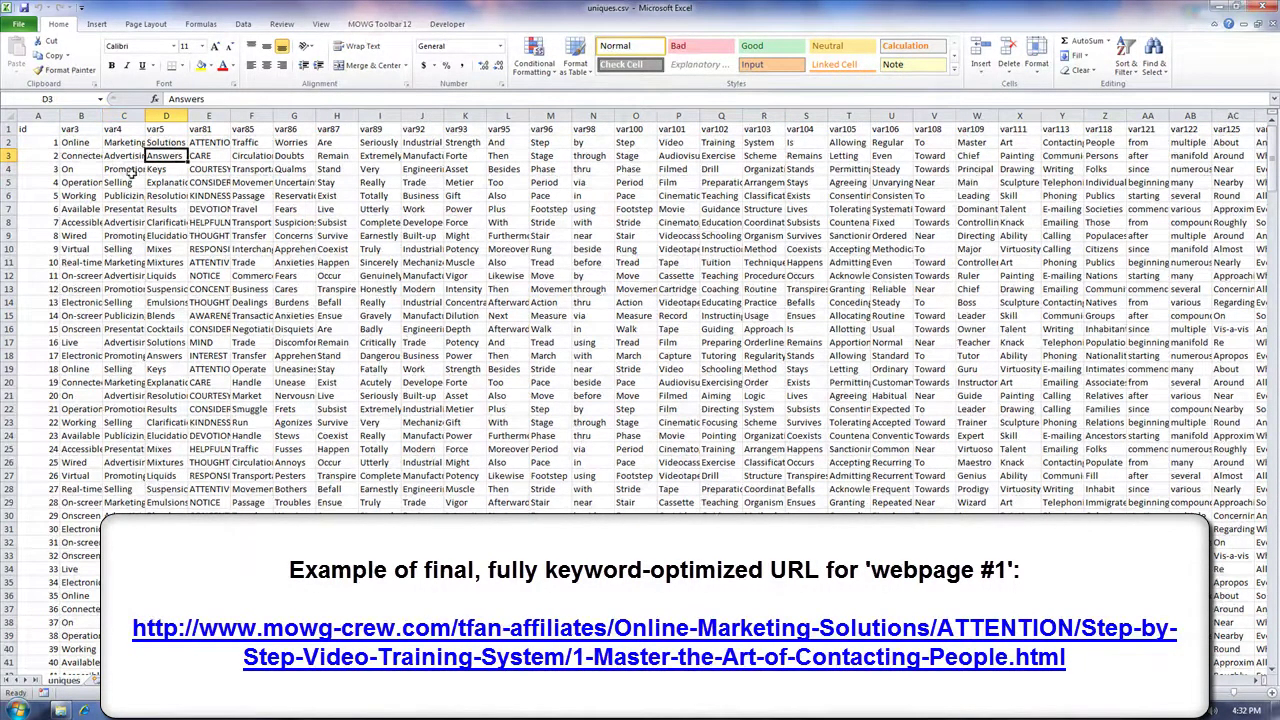
Close Excel and add the first vars, through ATTENTION, Step, by, Video and Training.
click(1270, 8)
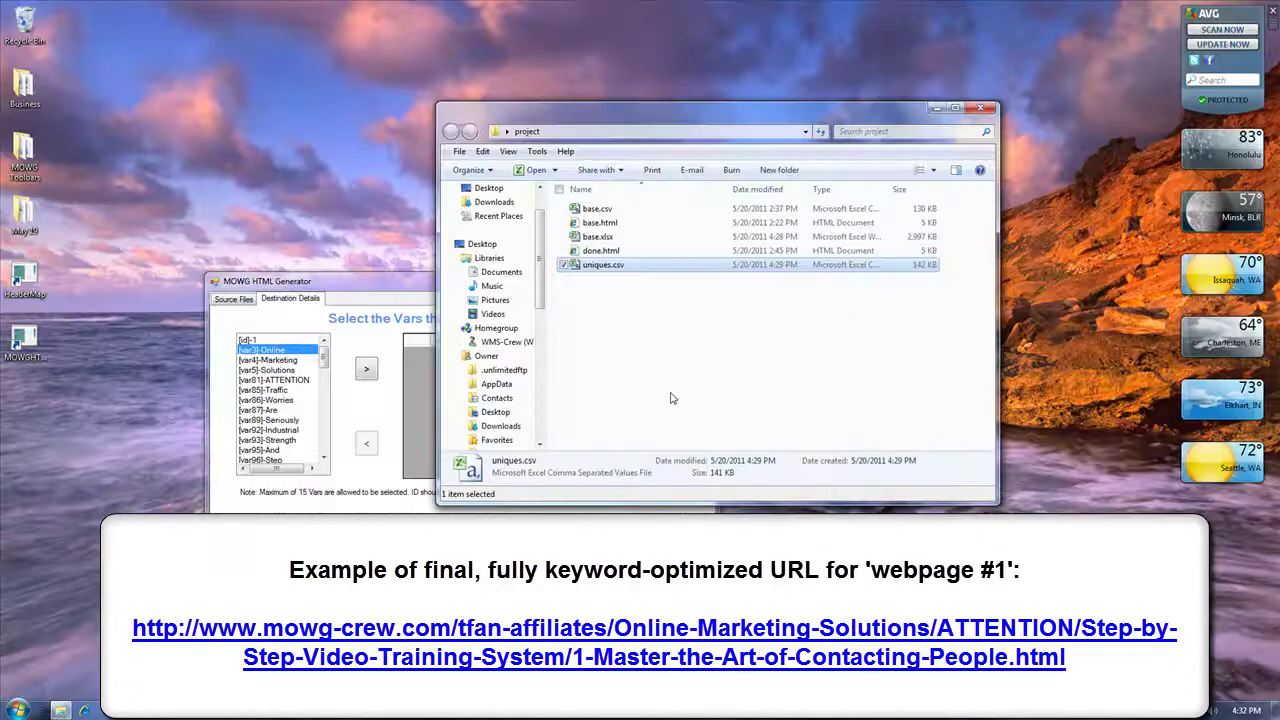
click(300, 325)
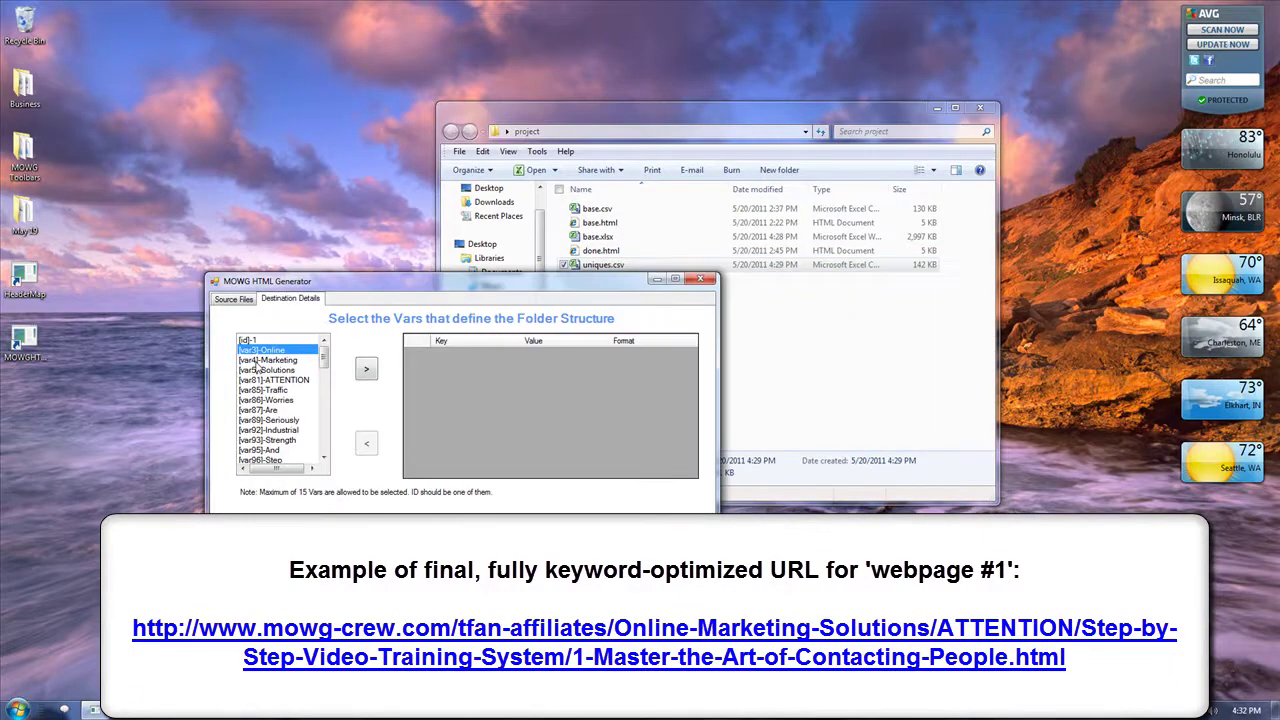
click(367, 371)
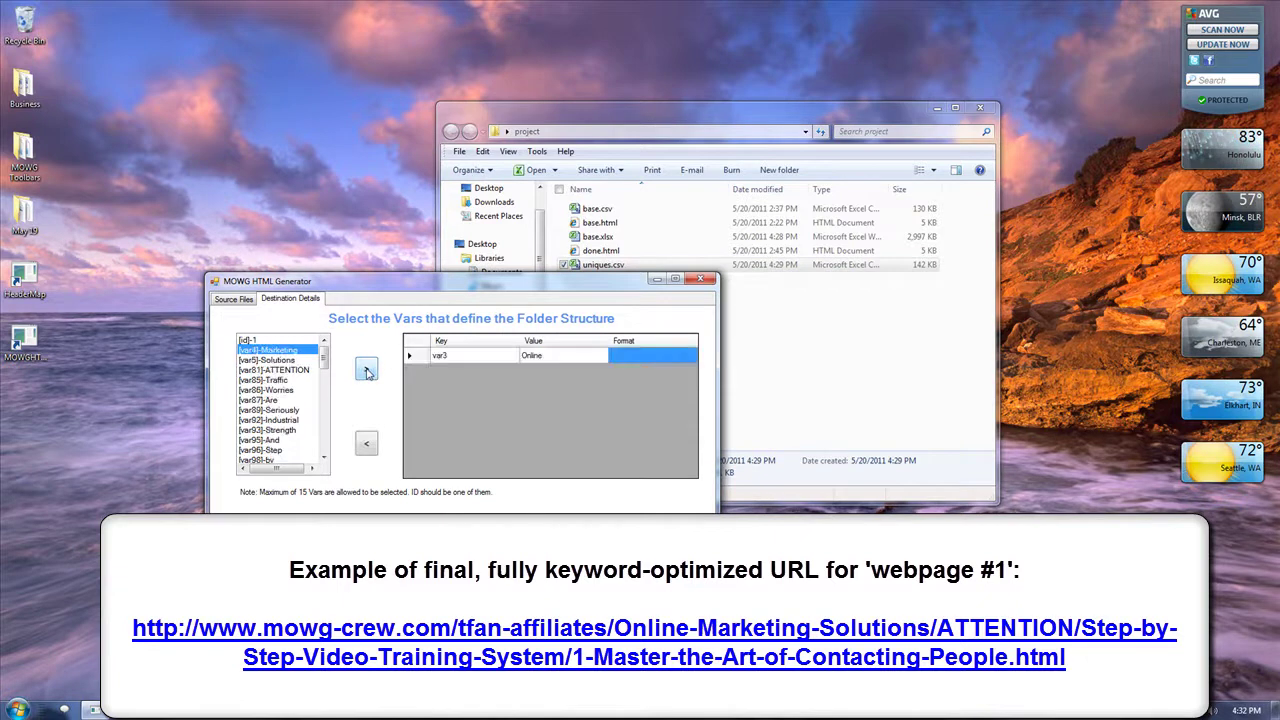
click(367, 371)
click(367, 371)
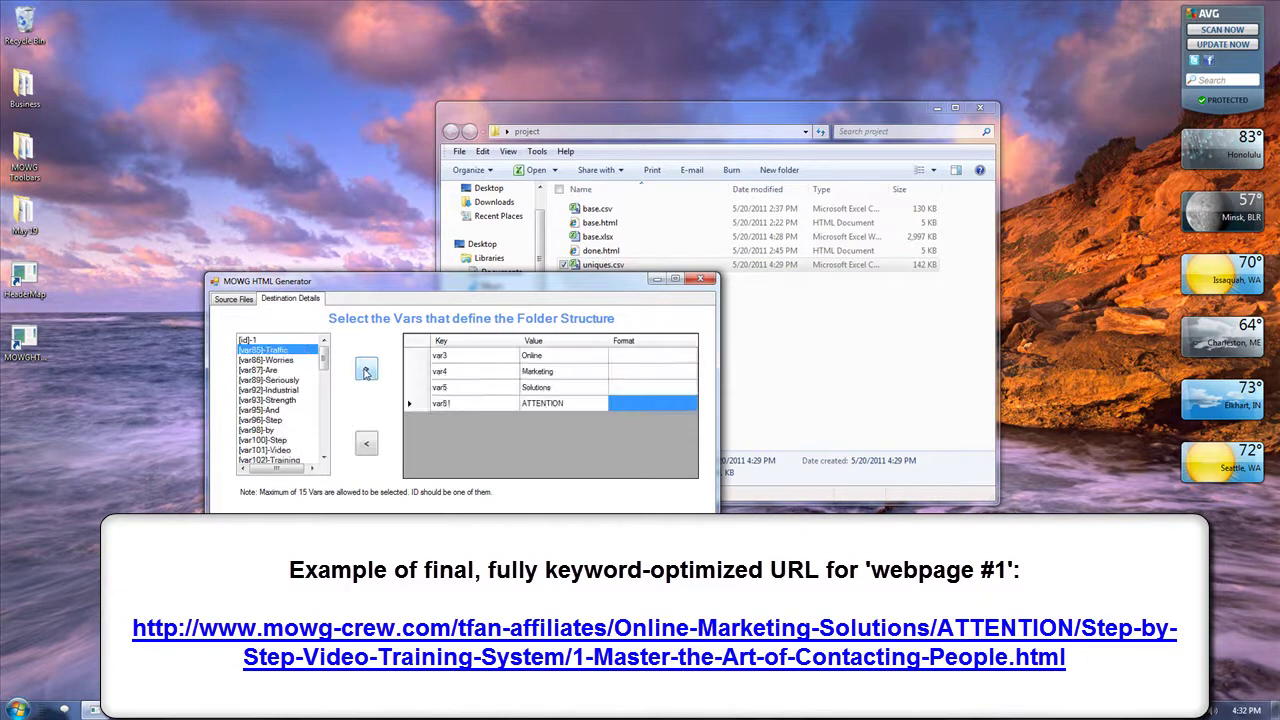
click(272, 420)
click(367, 371)
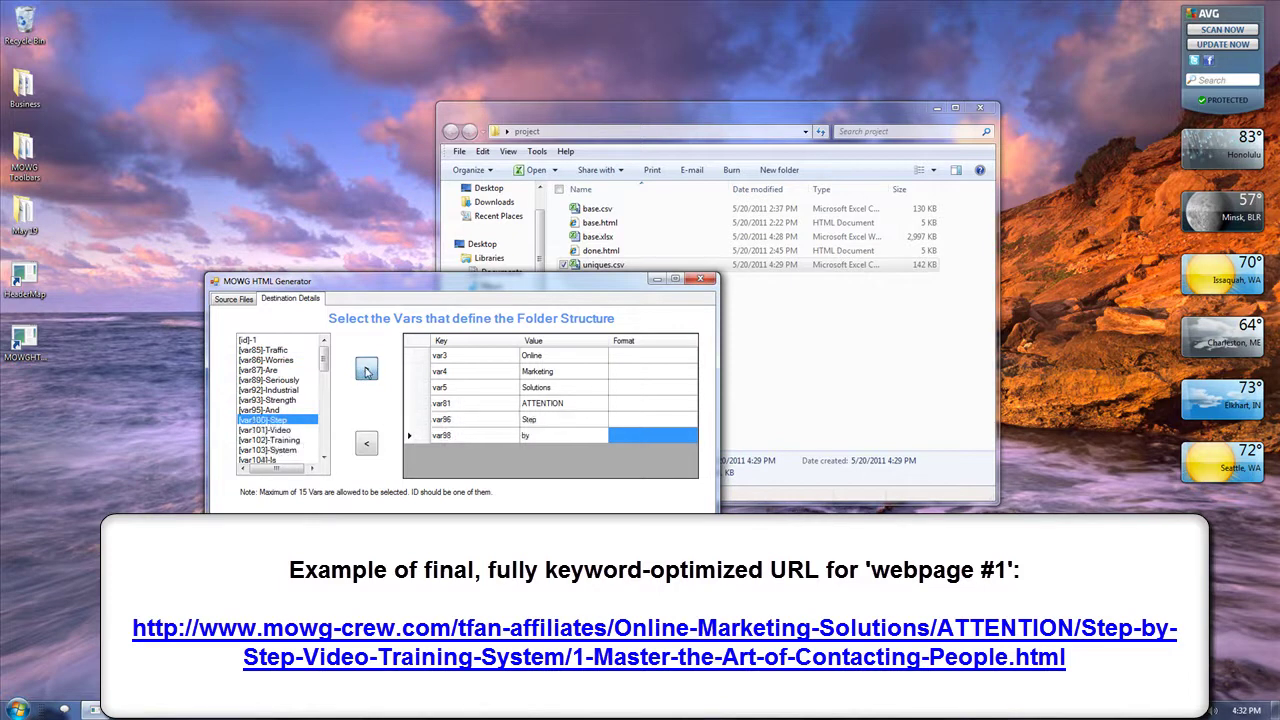
click(366, 371)
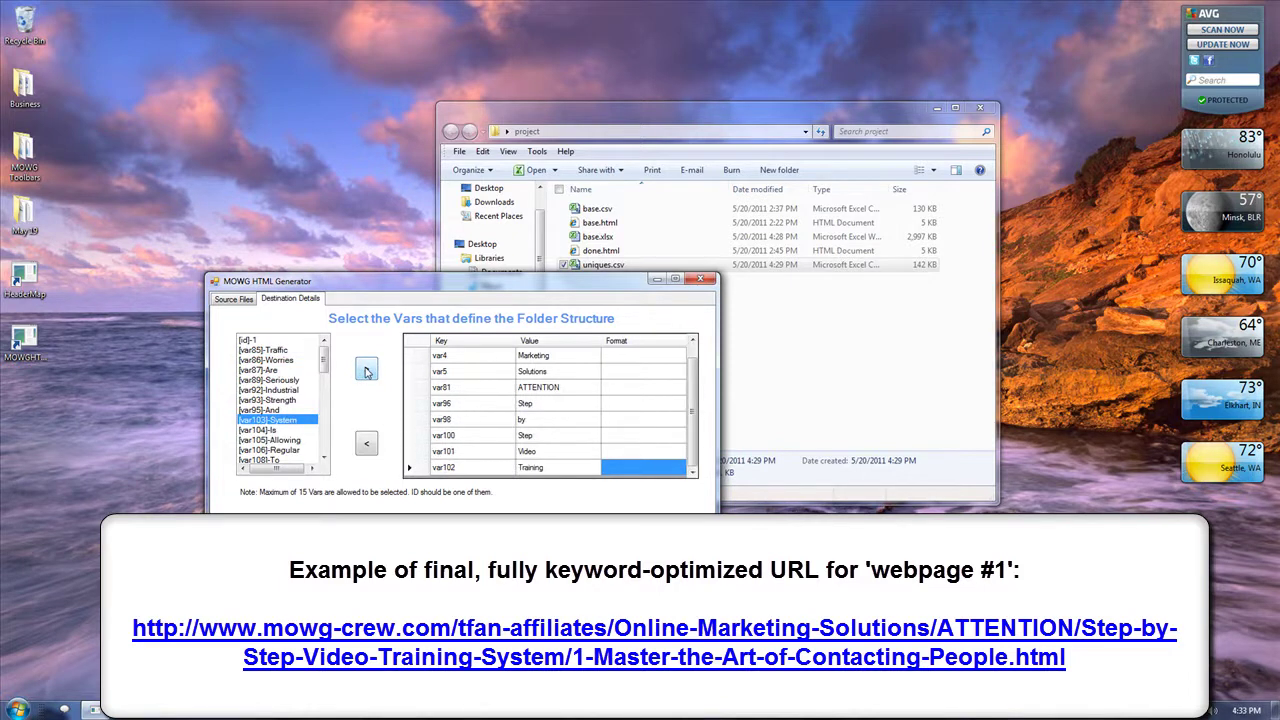
Add id, then Master, Art, Contacting and People to complete the fifteen-var structure.
drag(528, 279, 540, 137)
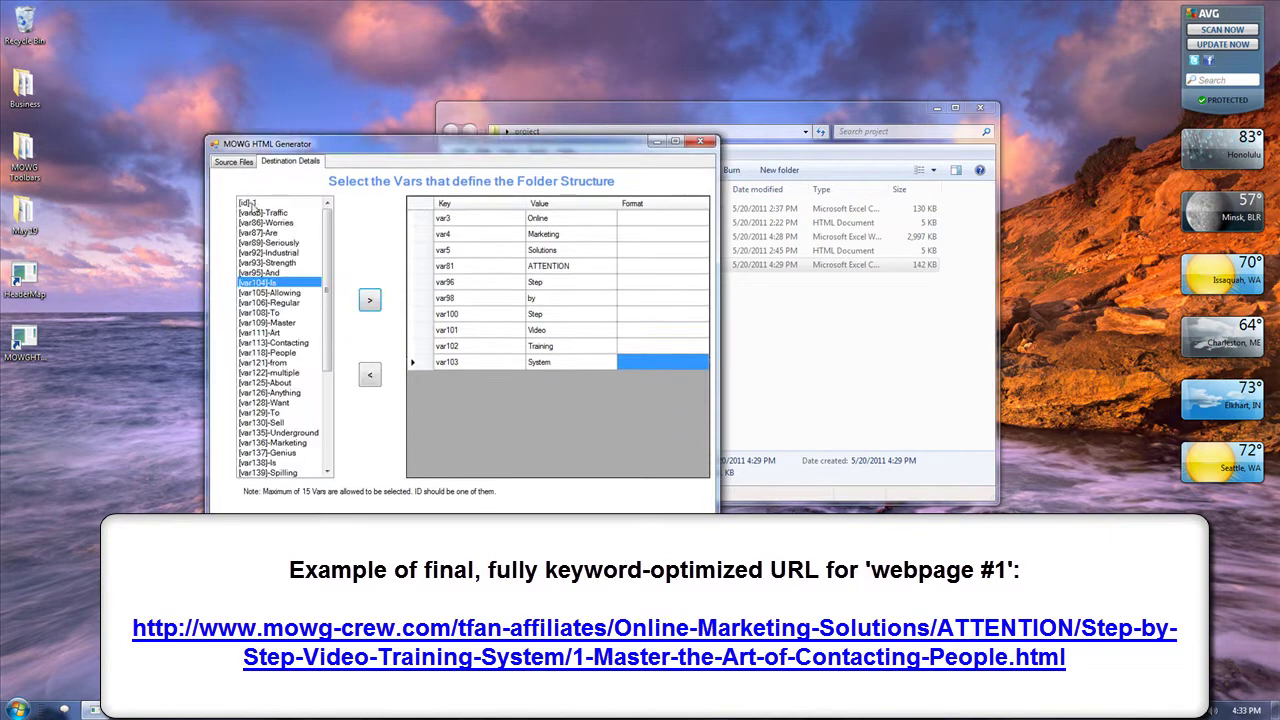
click(499, 219)
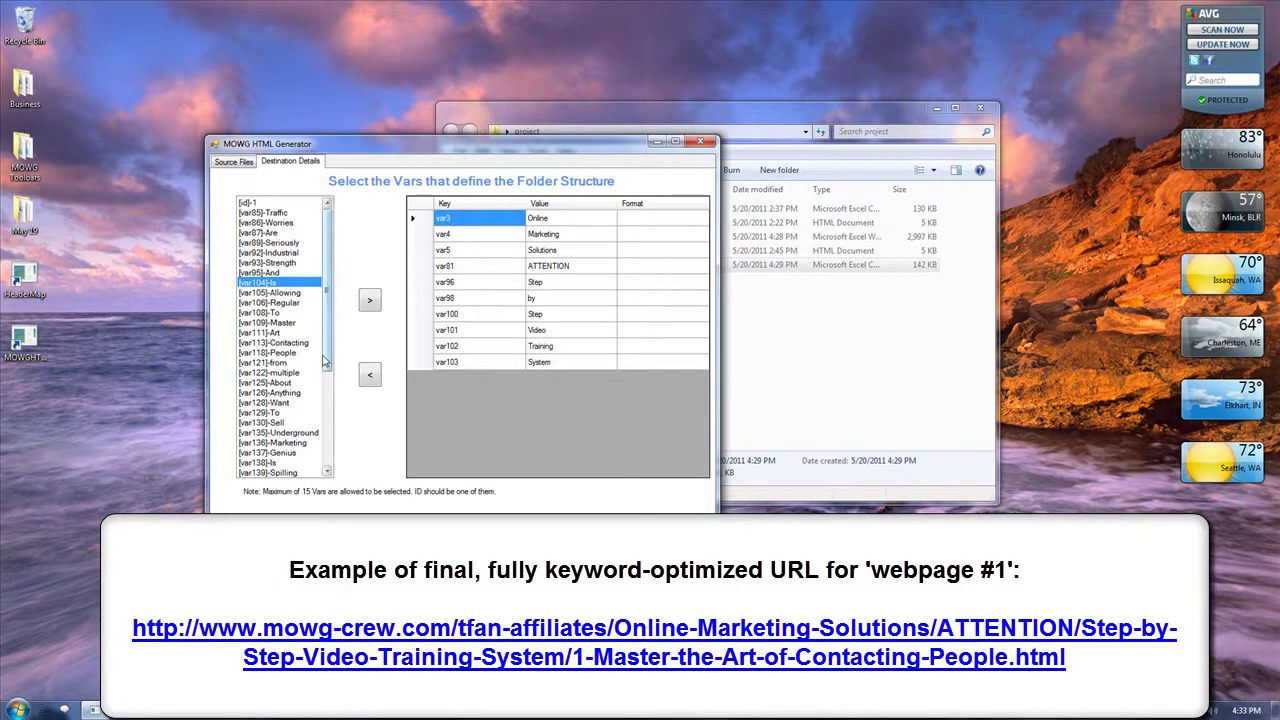
click(249, 205)
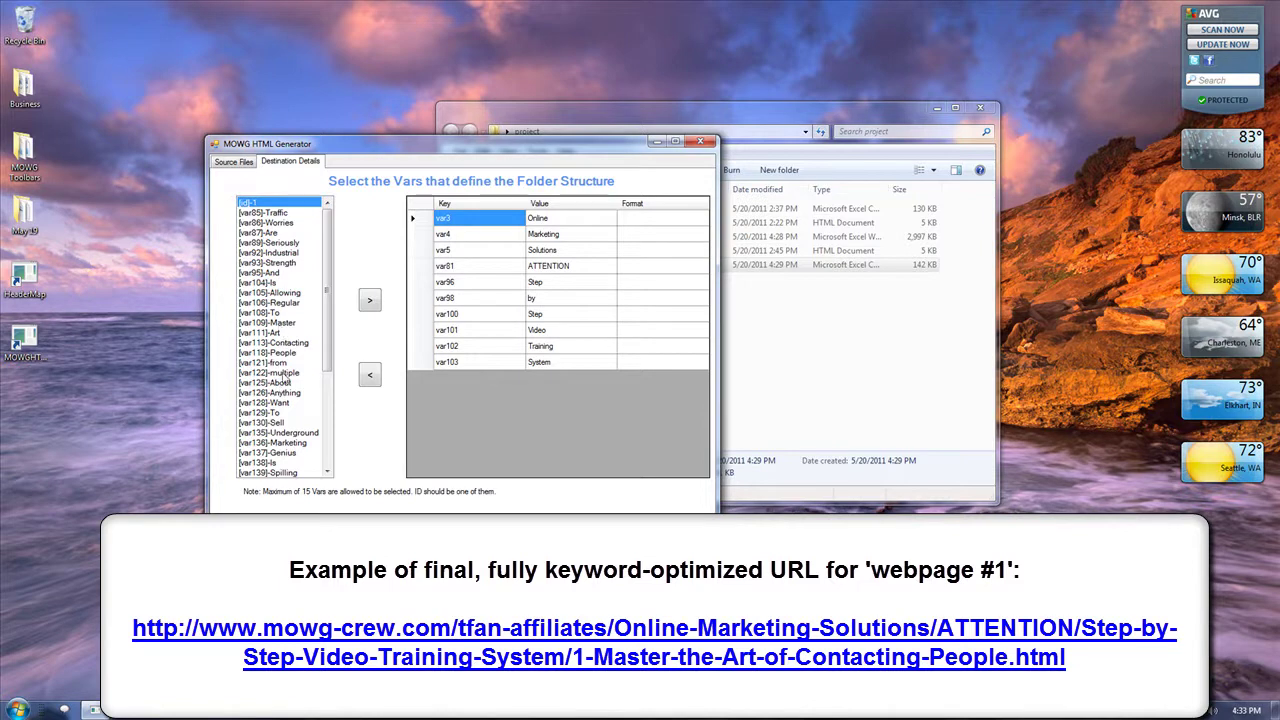
click(284, 323)
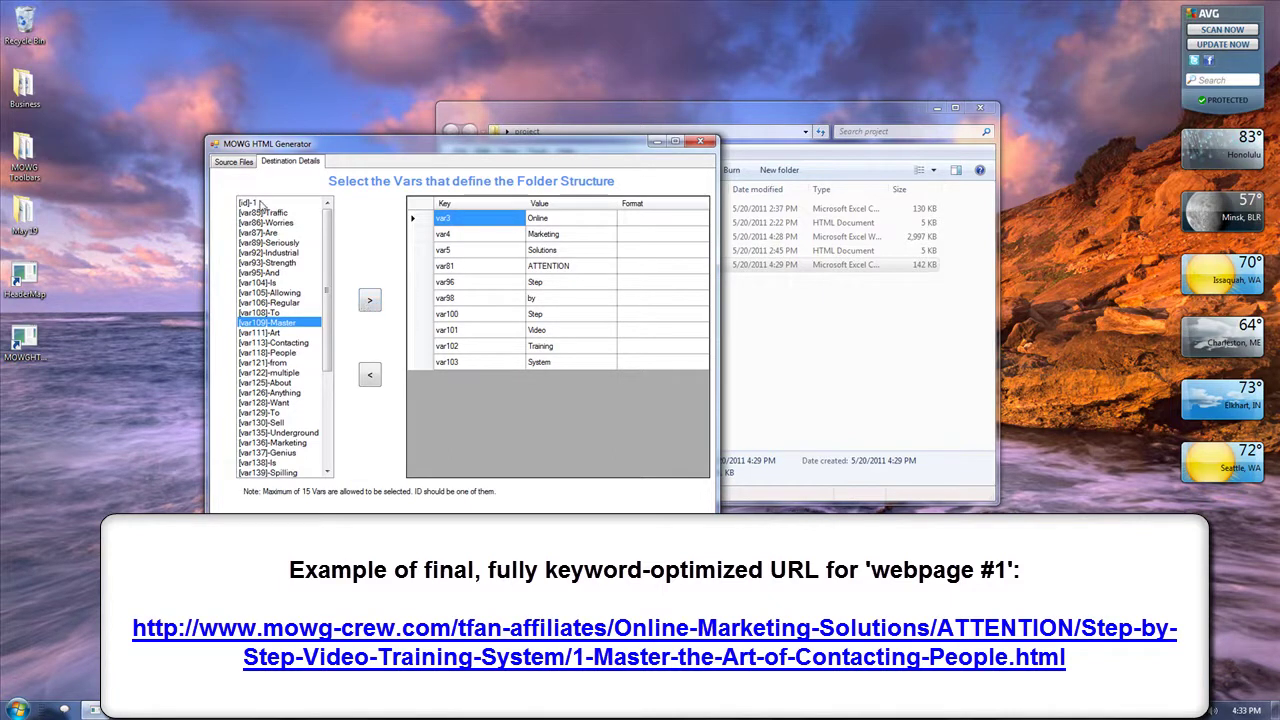
click(369, 303)
click(369, 303)
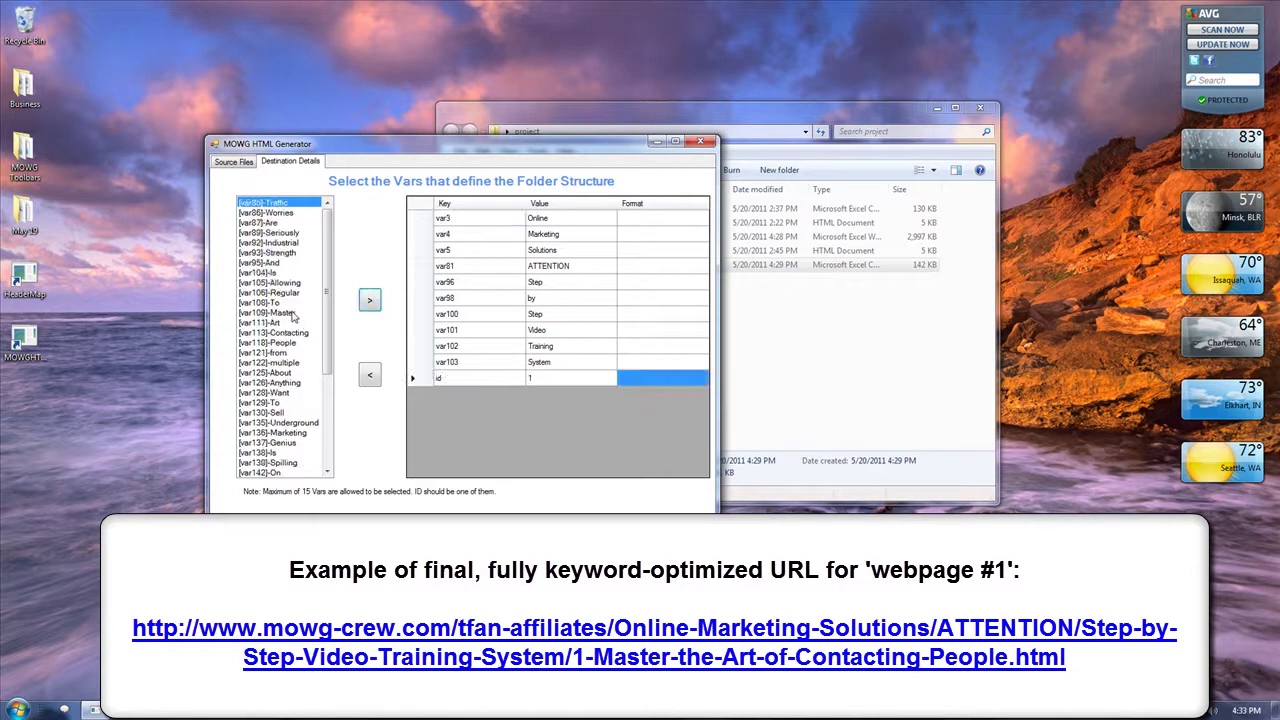
click(293, 312)
click(370, 303)
click(370, 303)
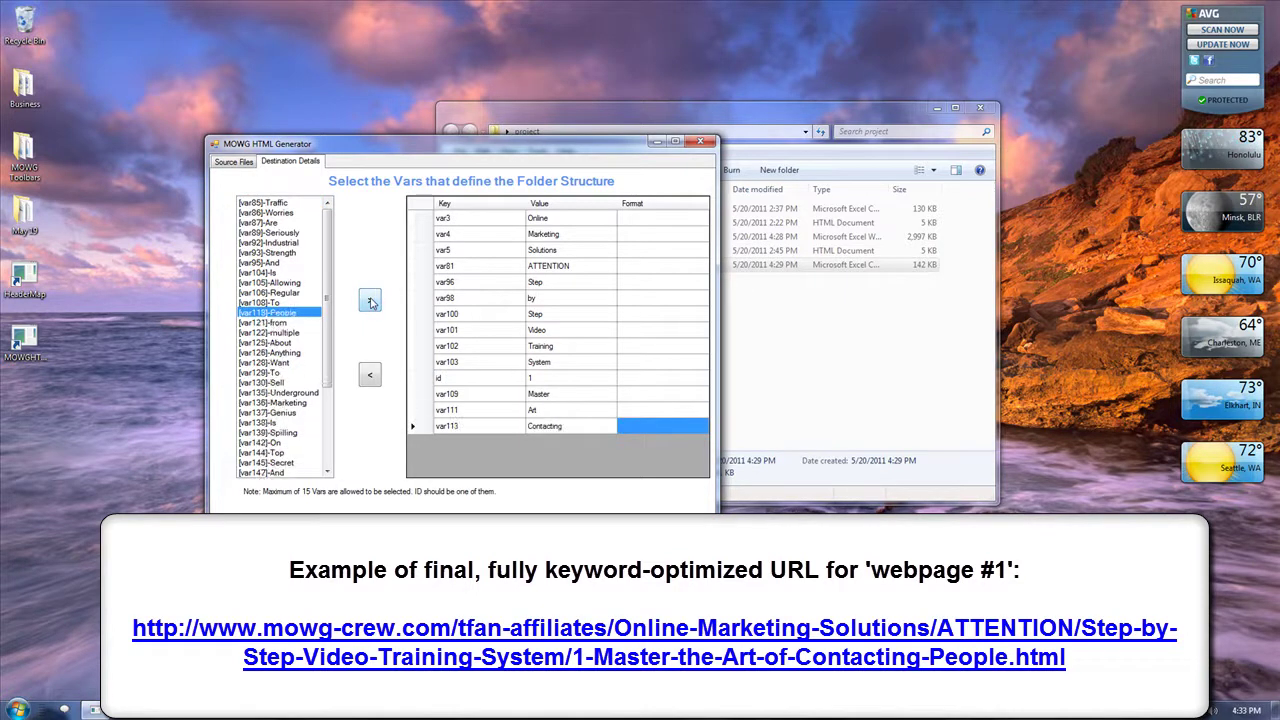
Enter hyphens for the opening rows and backslashes after Solutions and ATTENTION.
click(642, 220)
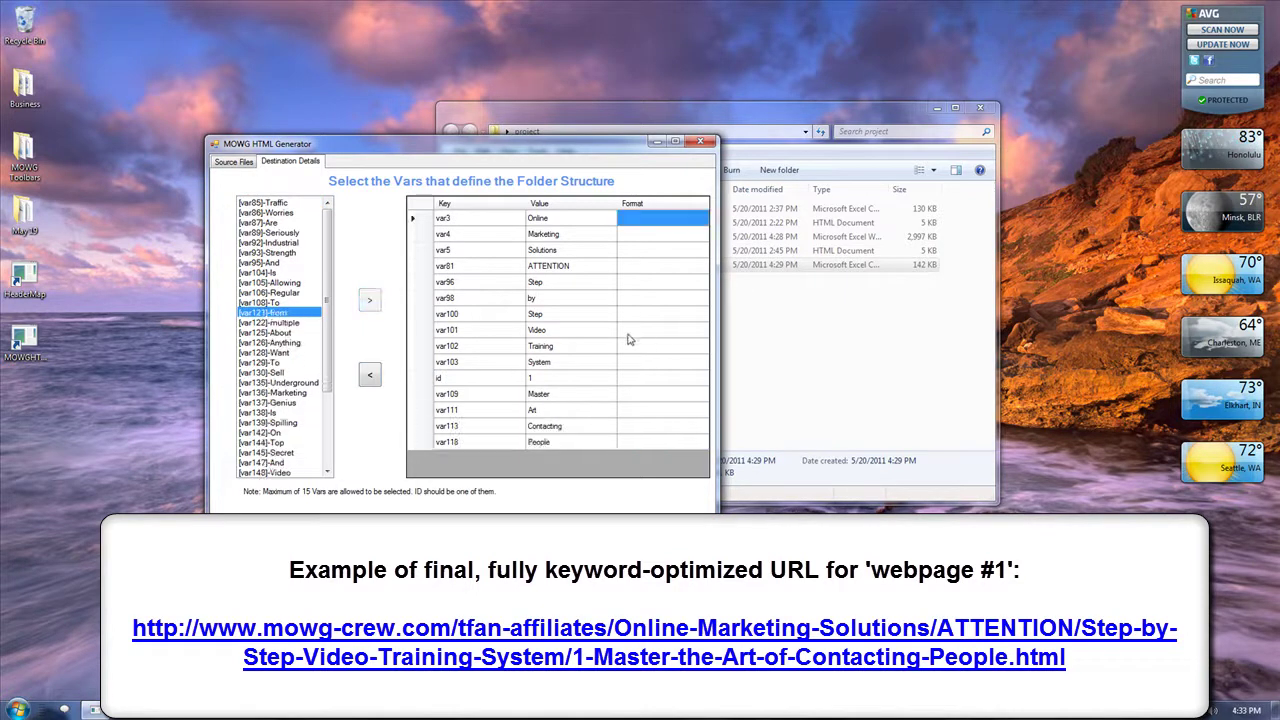
text(-)
key(Return)
text(-)
key(Return)
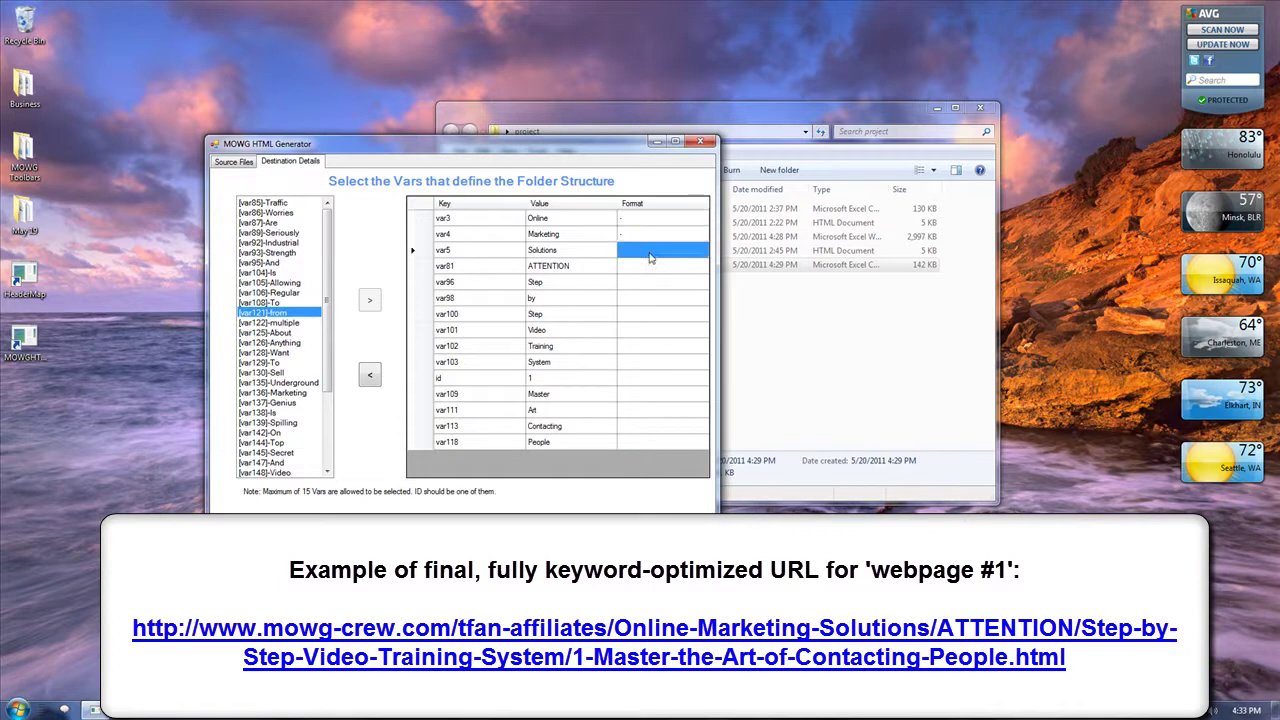
text(\)
key(Return)
text(\)
key(Return)
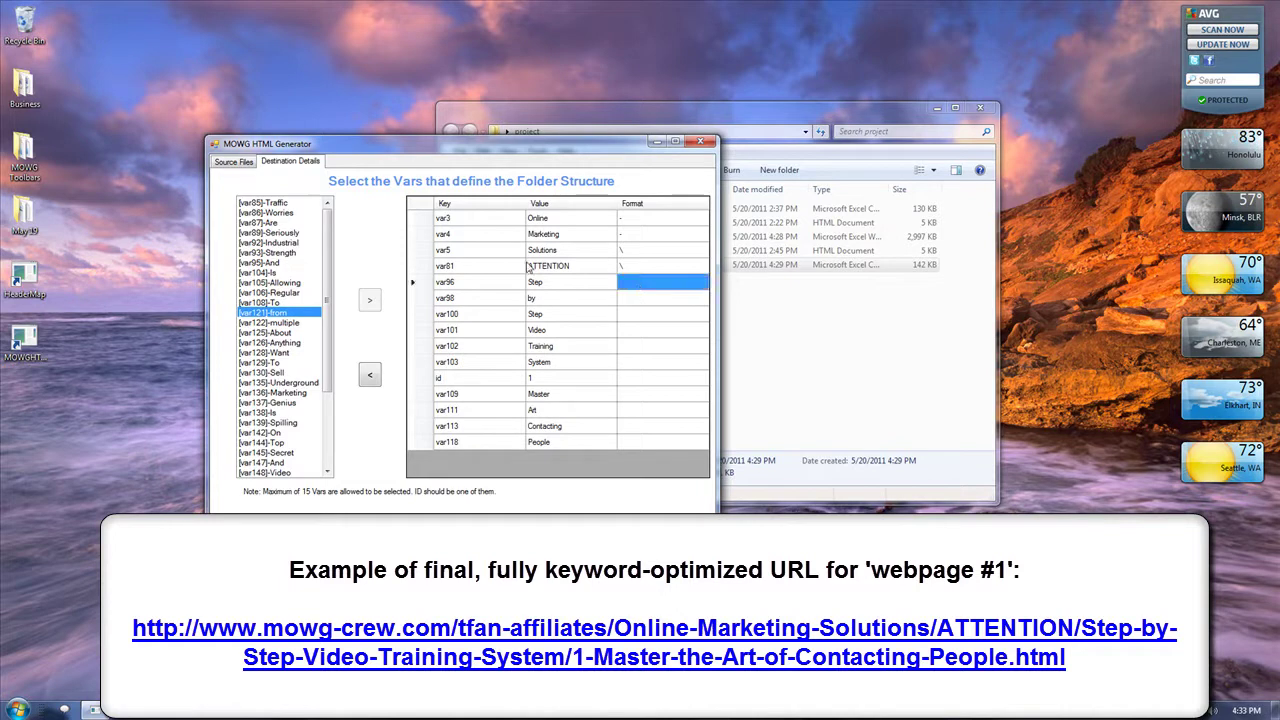
click(561, 268)
click(548, 234)
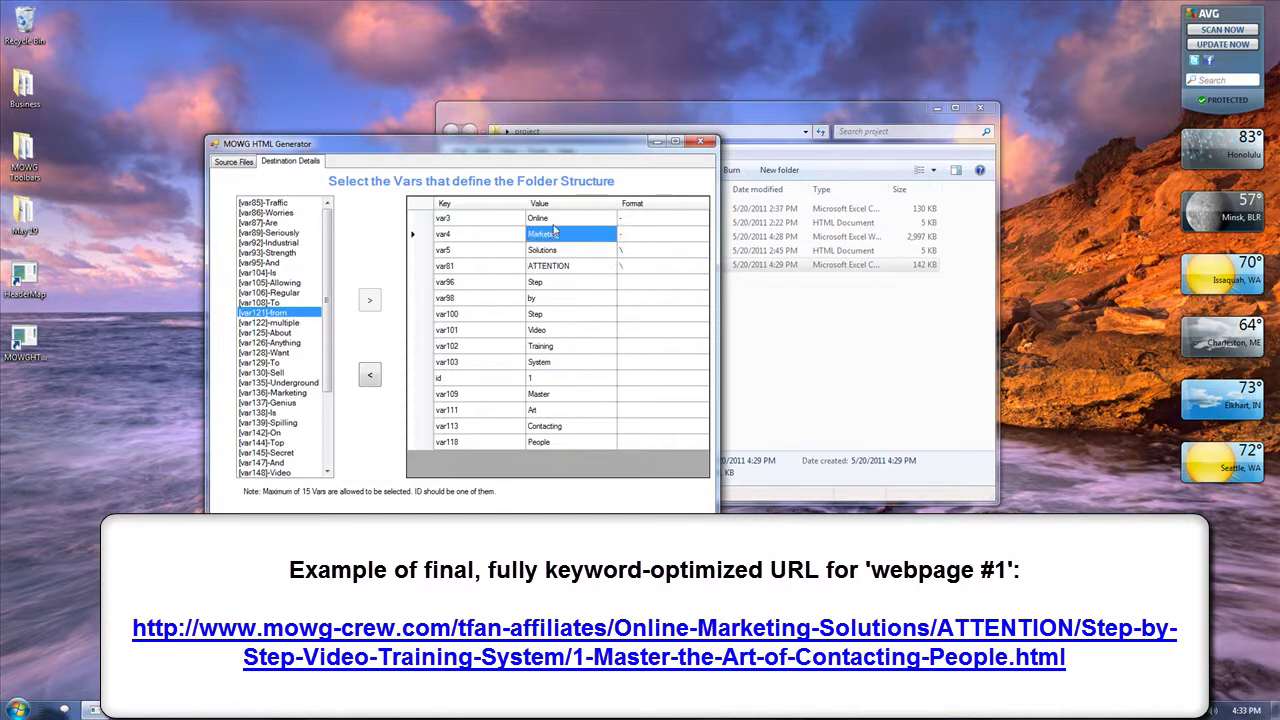
click(548, 283)
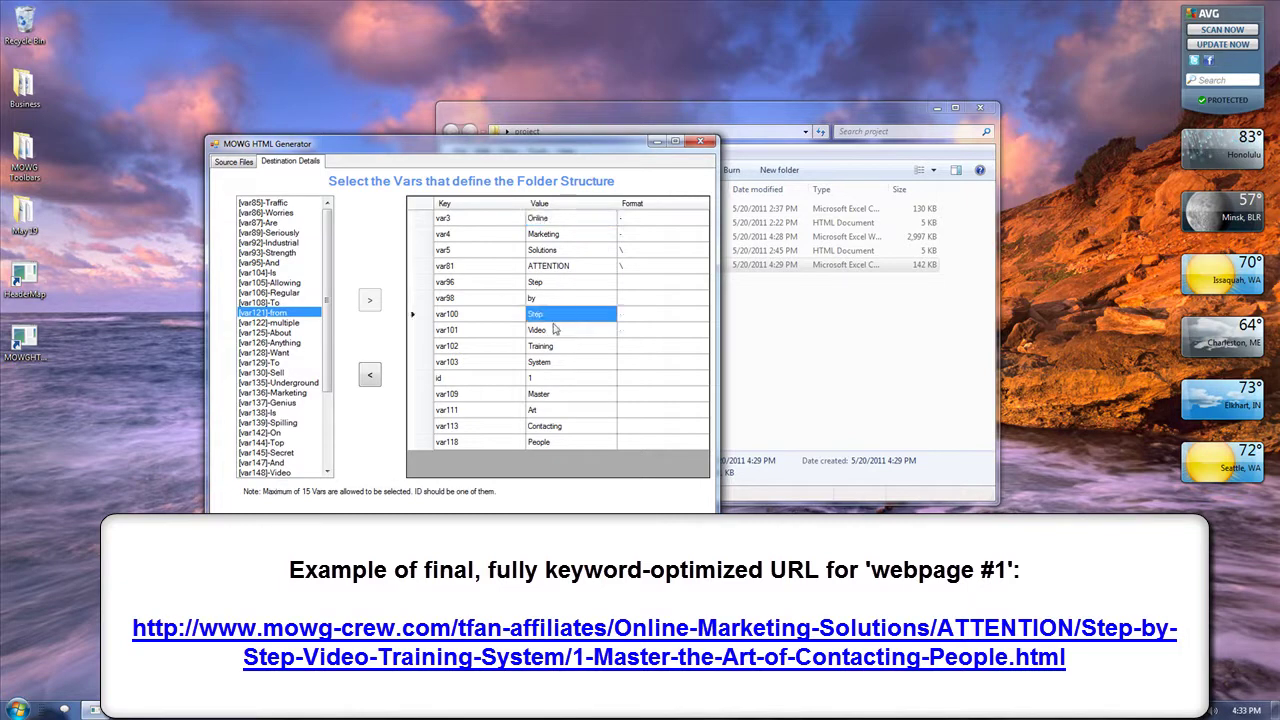
Put hyphens after Step, by, Video and Training, and a backslash after System.
click(655, 288)
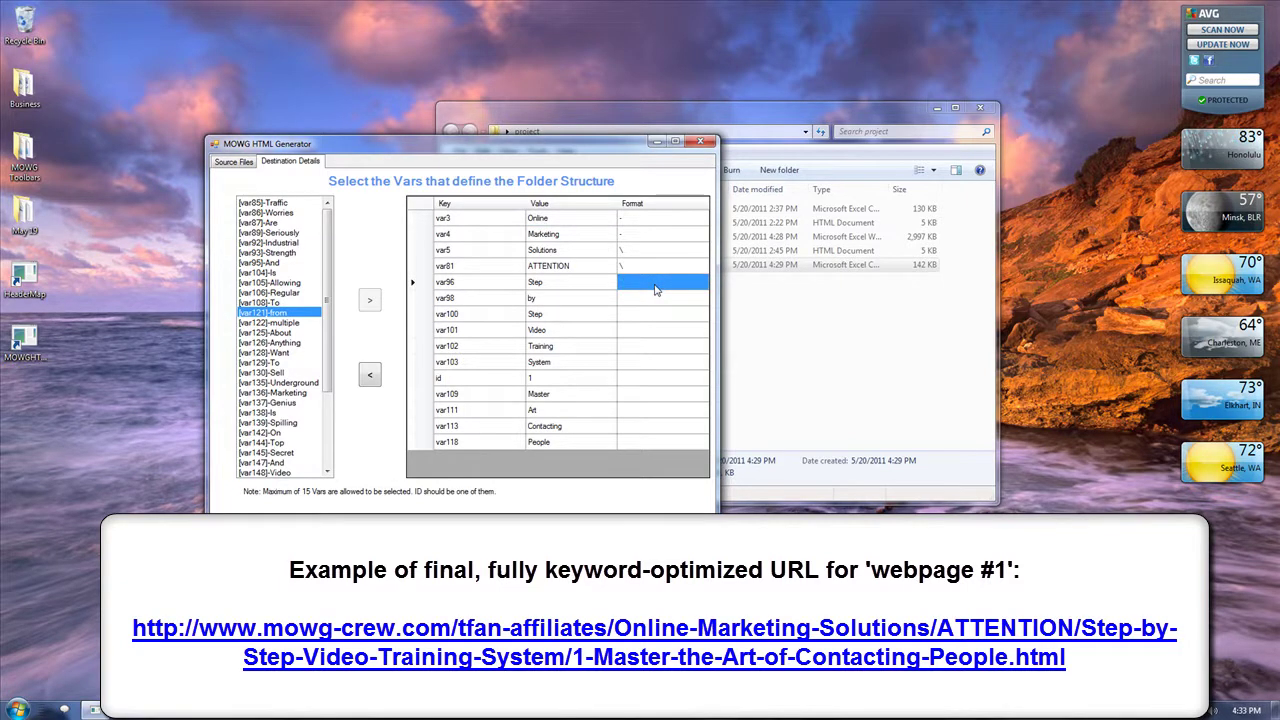
text(-)
key(Return)
click(640, 298)
text(-)
click(640, 314)
text(-)
click(625, 331)
text(-)
click(631, 346)
text(\)
key(BackSpace)
click(651, 366)
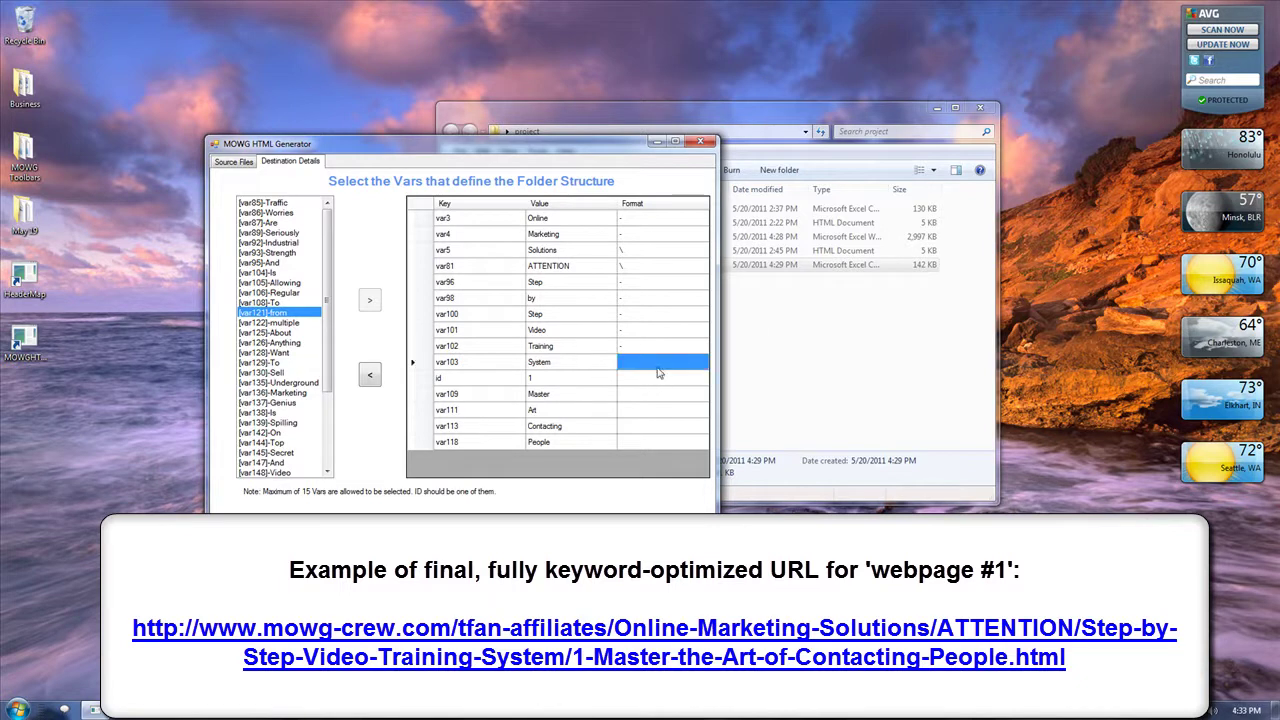
text(\)
click(634, 377)
Give id a hyphen, Master '-the-', and set the Art and Contacting separators.
text(-)
click(638, 395)
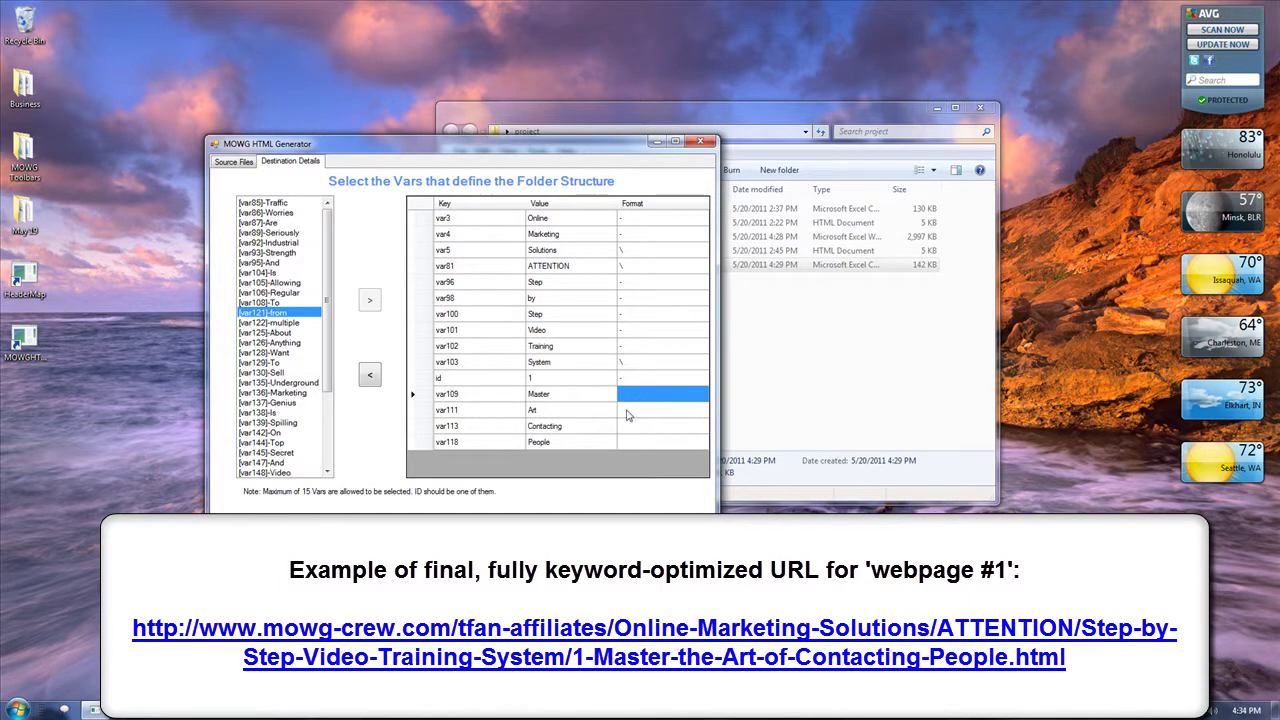
text(-the-)
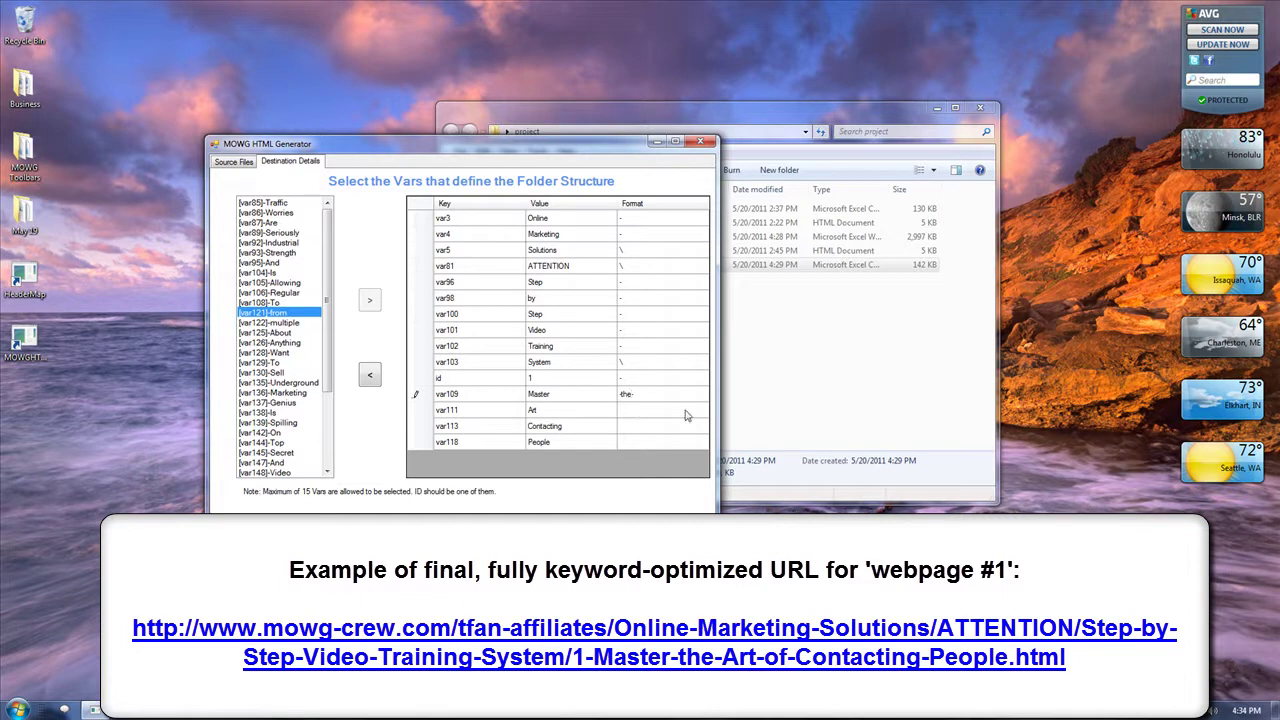
click(678, 416)
text(-)
click(626, 431)
text(-)
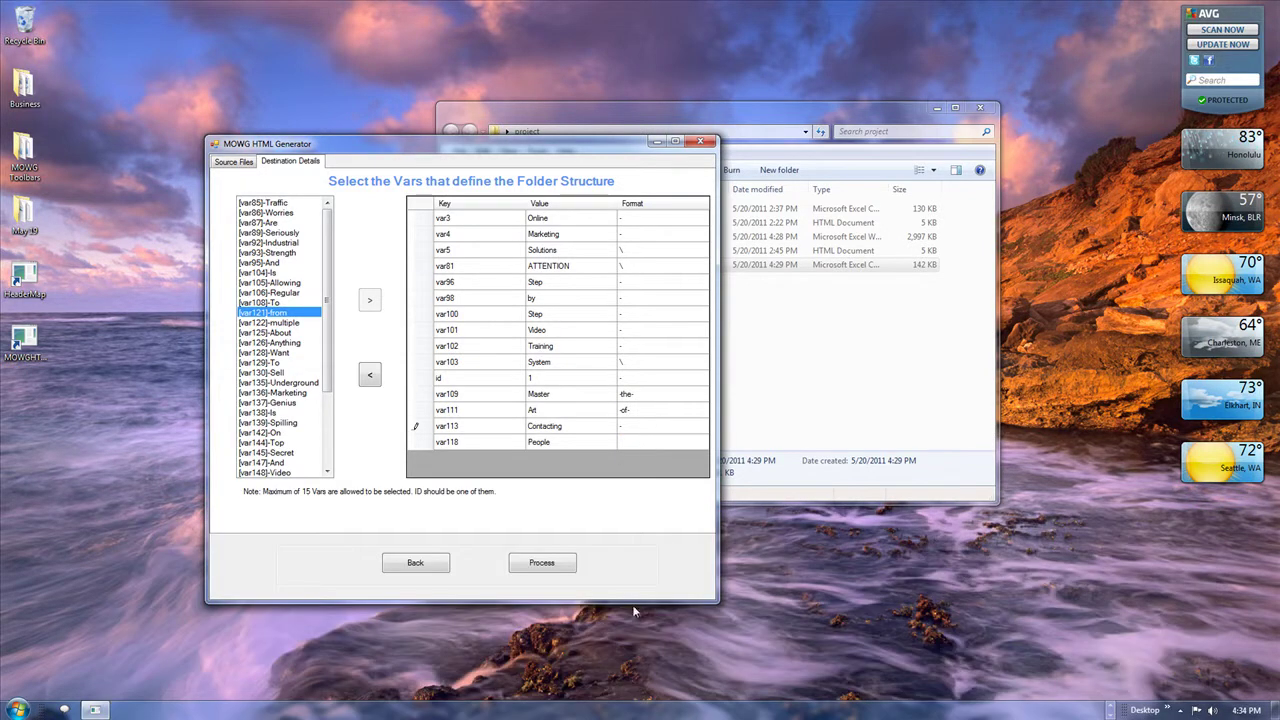
drag(626, 597, 626, 586)
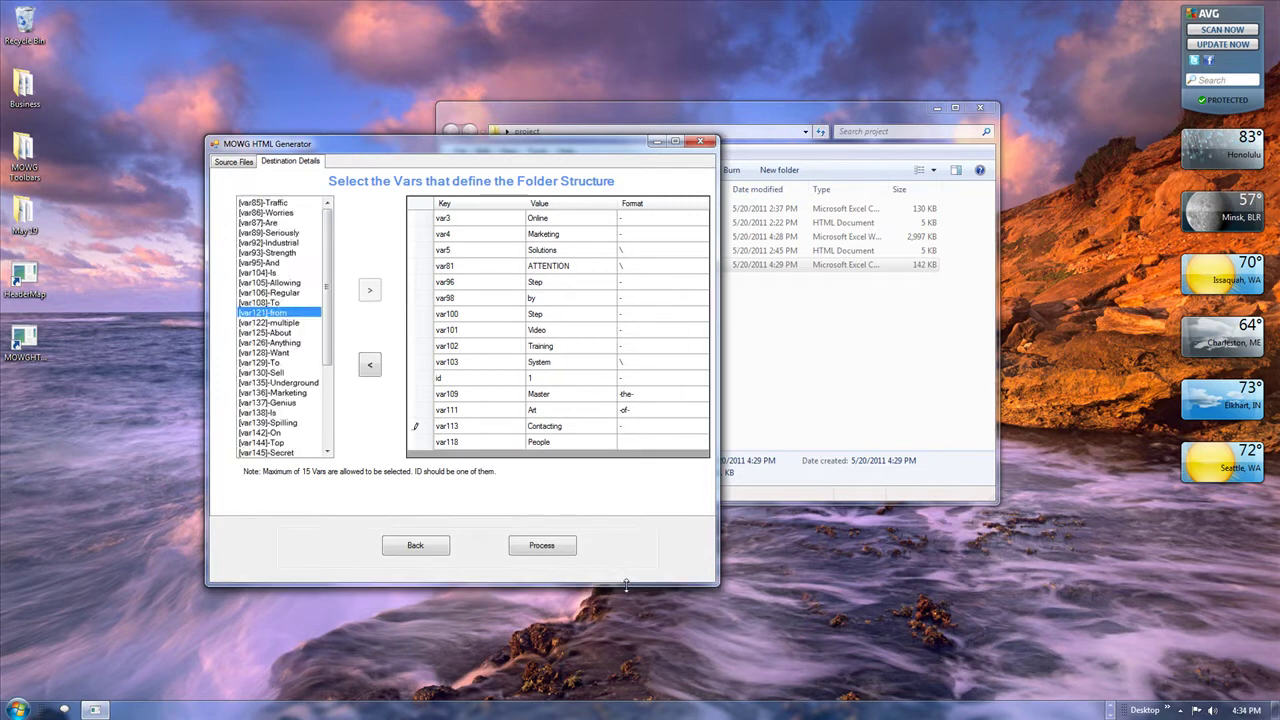
key(Return)
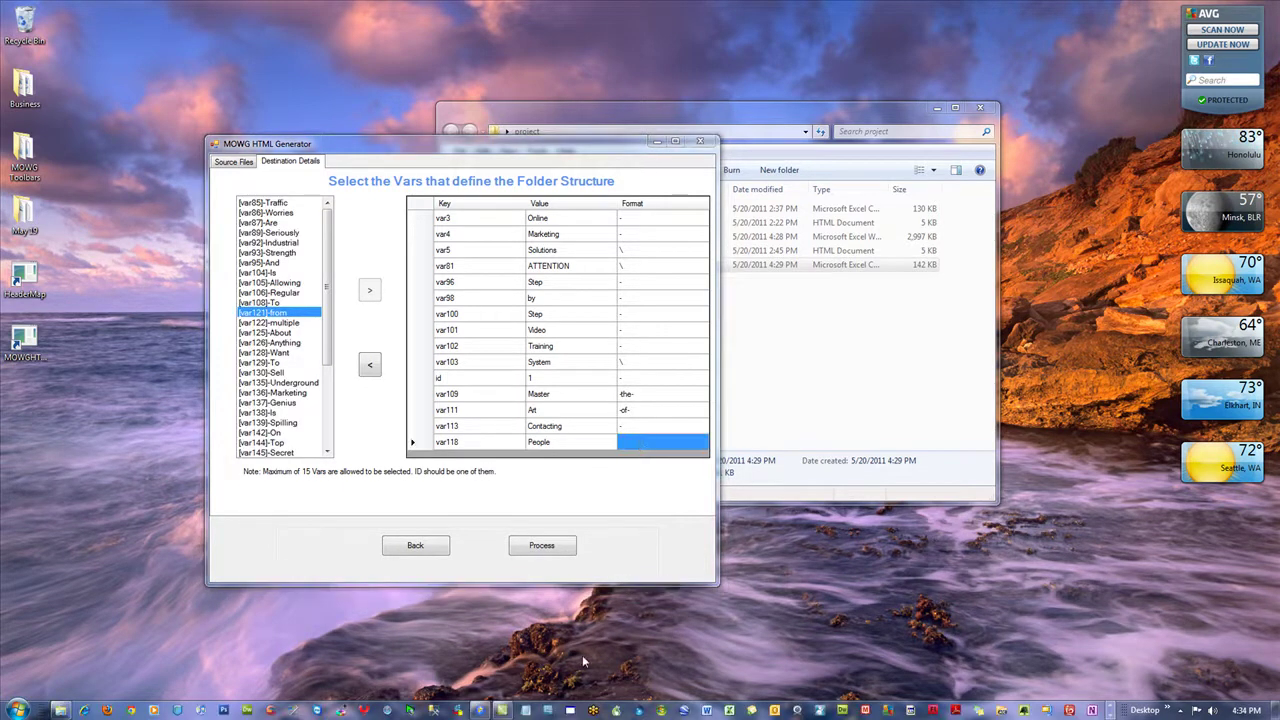
Capture the separator grid in Snagit, save it as urlgenerate.jpg, and close Snagit Editor.
click(547, 711)
click(972, 562)
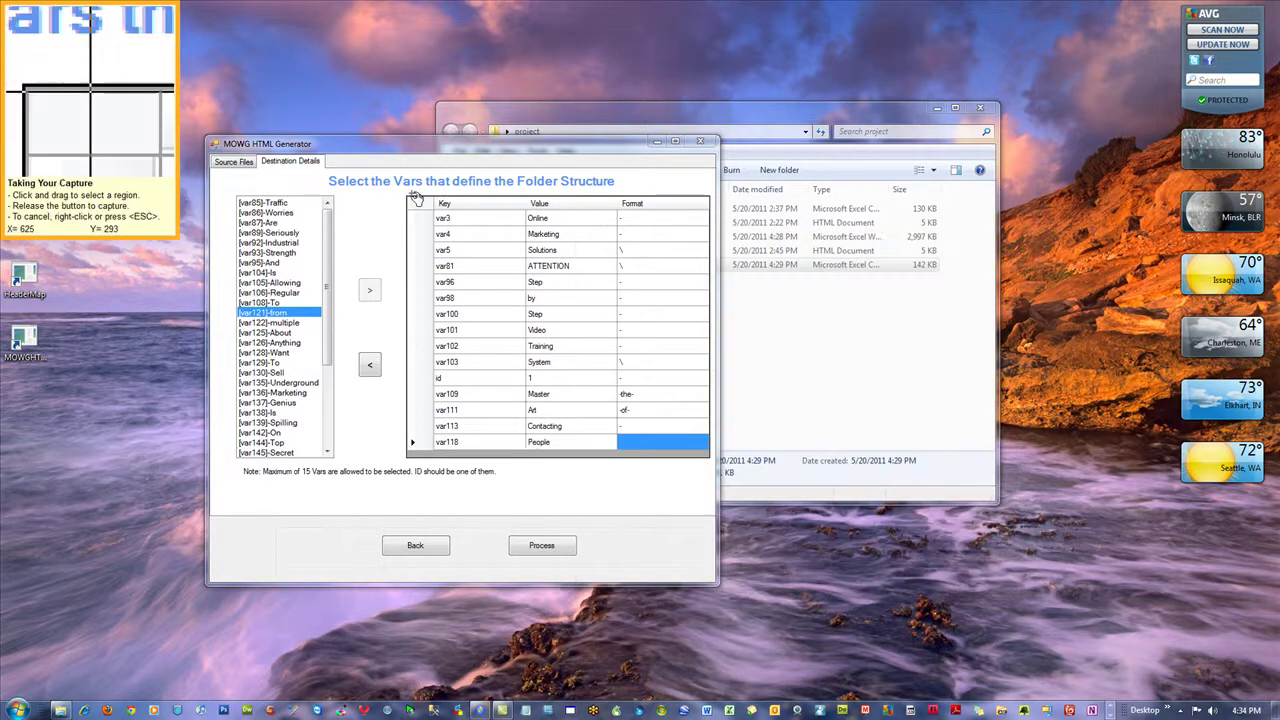
drag(405, 195, 714, 462)
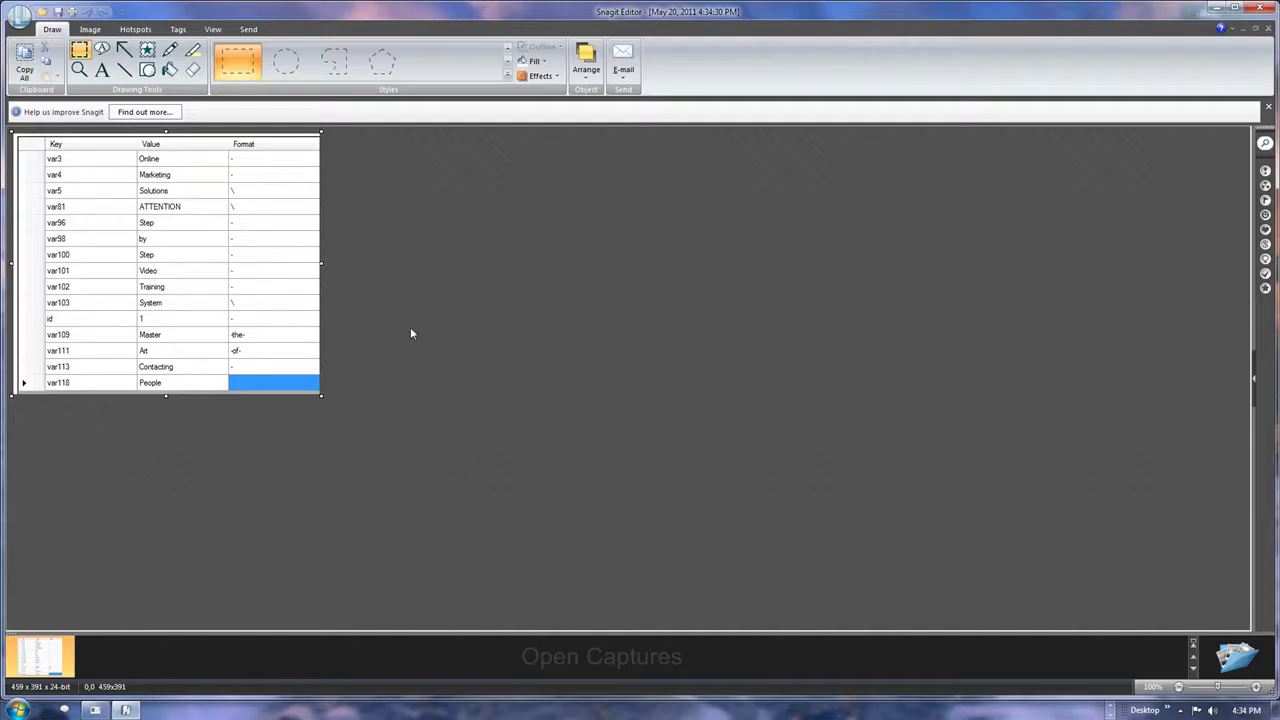
click(58, 12)
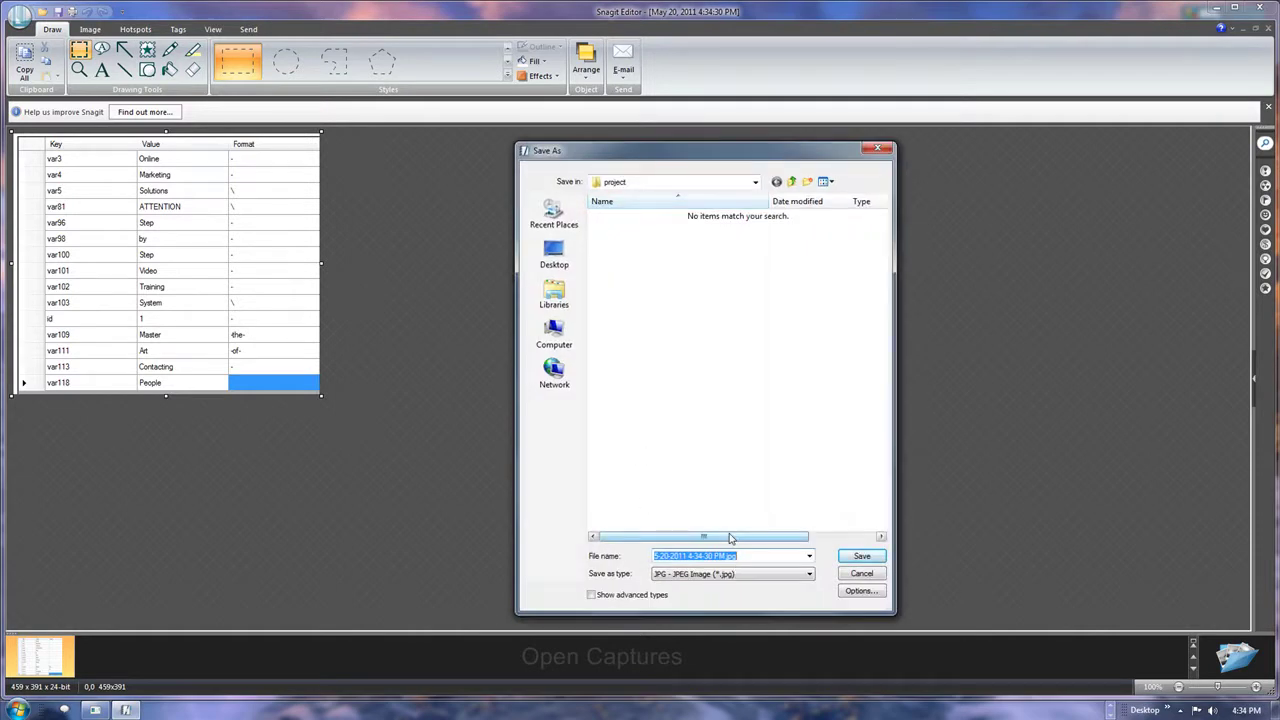
text(urlgenerate)
click(861, 556)
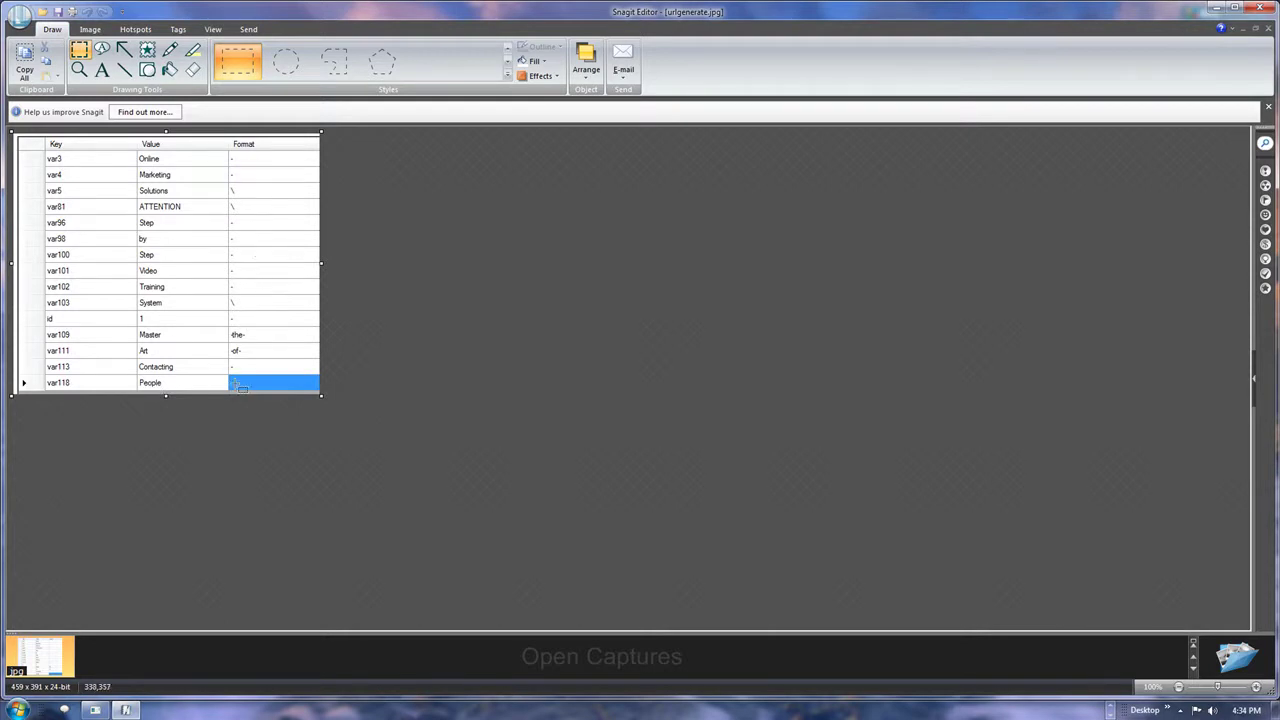
click(1259, 8)
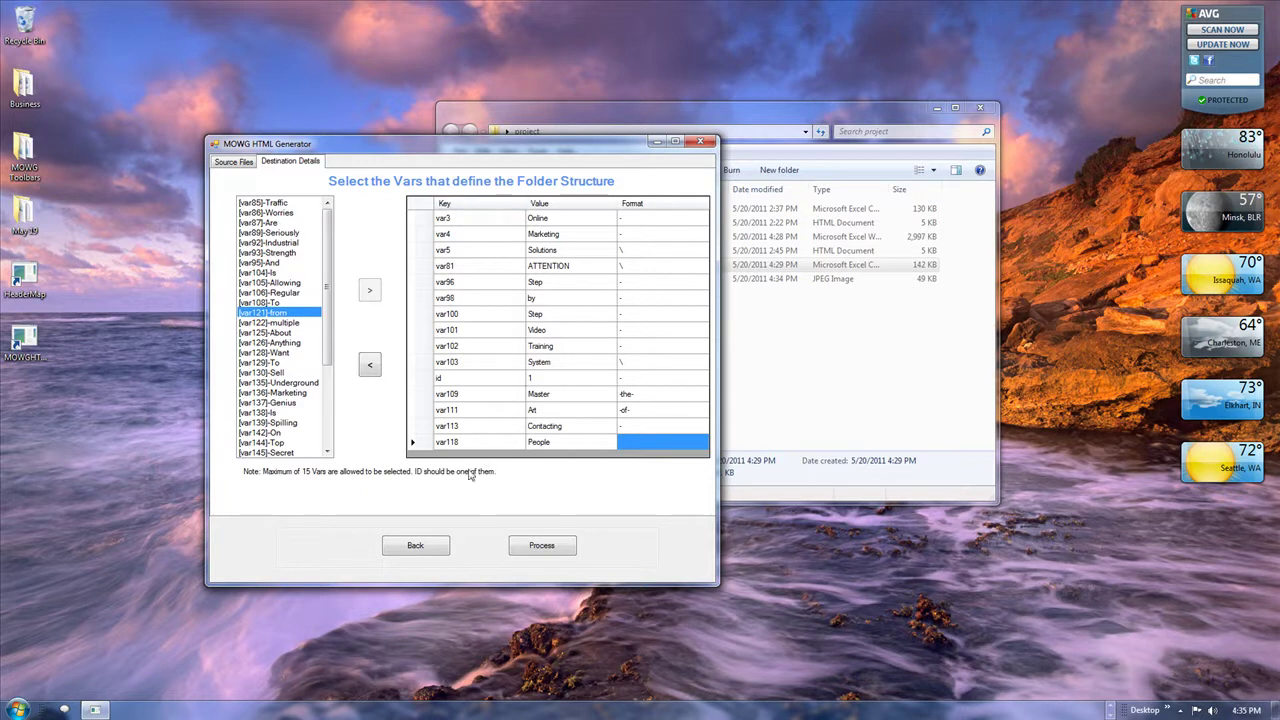
Process the 333 keyword pages with none failed, then quit MOWG HTML Generator.
click(548, 548)
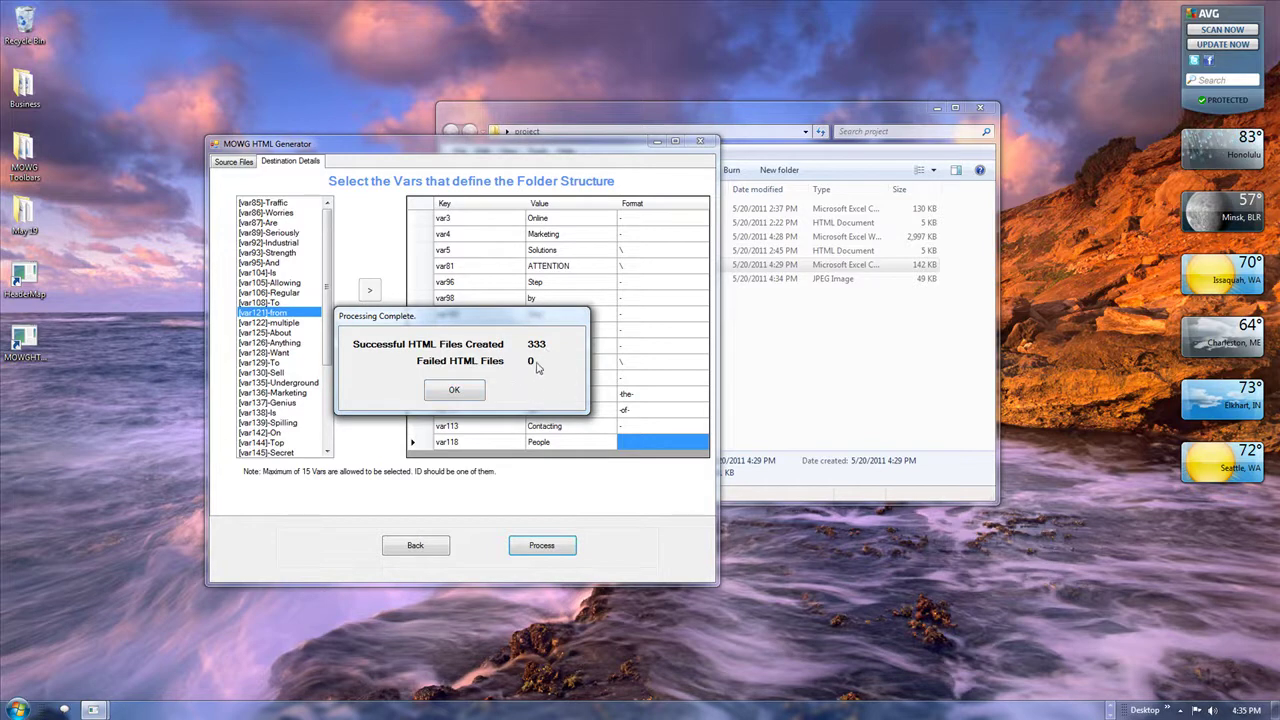
click(471, 391)
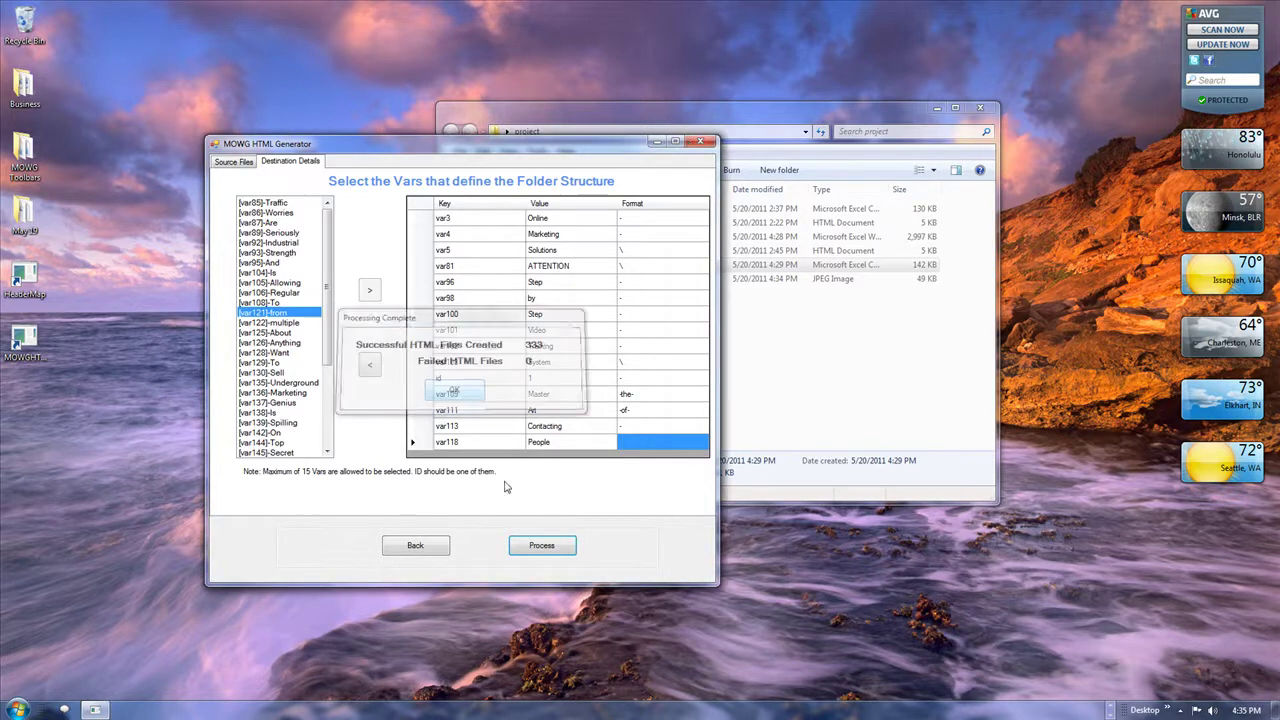
click(700, 144)
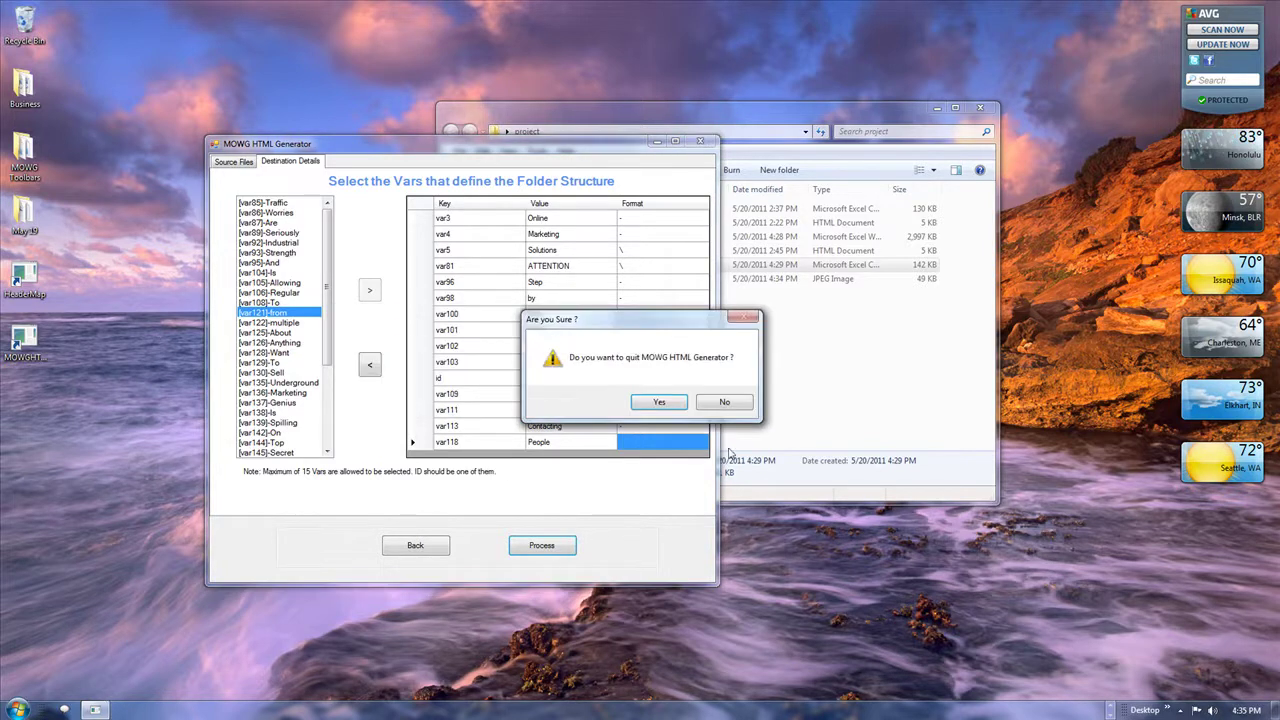
click(659, 402)
click(472, 711)
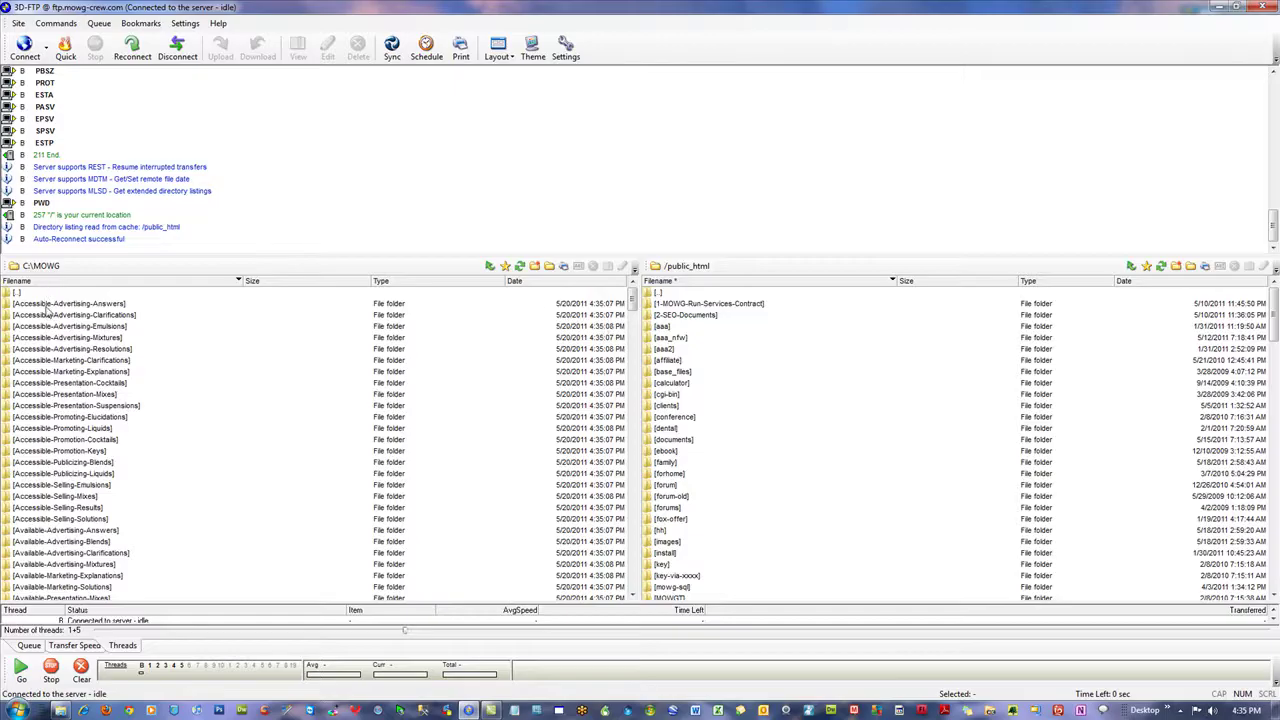
click(45, 308)
scroll(65, 400, down, 3)
scroll(65, 400, down, 4)
scroll(65, 400, down, 4)
scroll(65, 400, down, 3)
scroll(65, 400, down, 3)
scroll(65, 400, down, 3)
scroll(65, 400, down, 3)
scroll(66, 398, down, 3)
scroll(66, 398, down, 3)
scroll(65, 400, down, 3)
scroll(63, 402, down, 3)
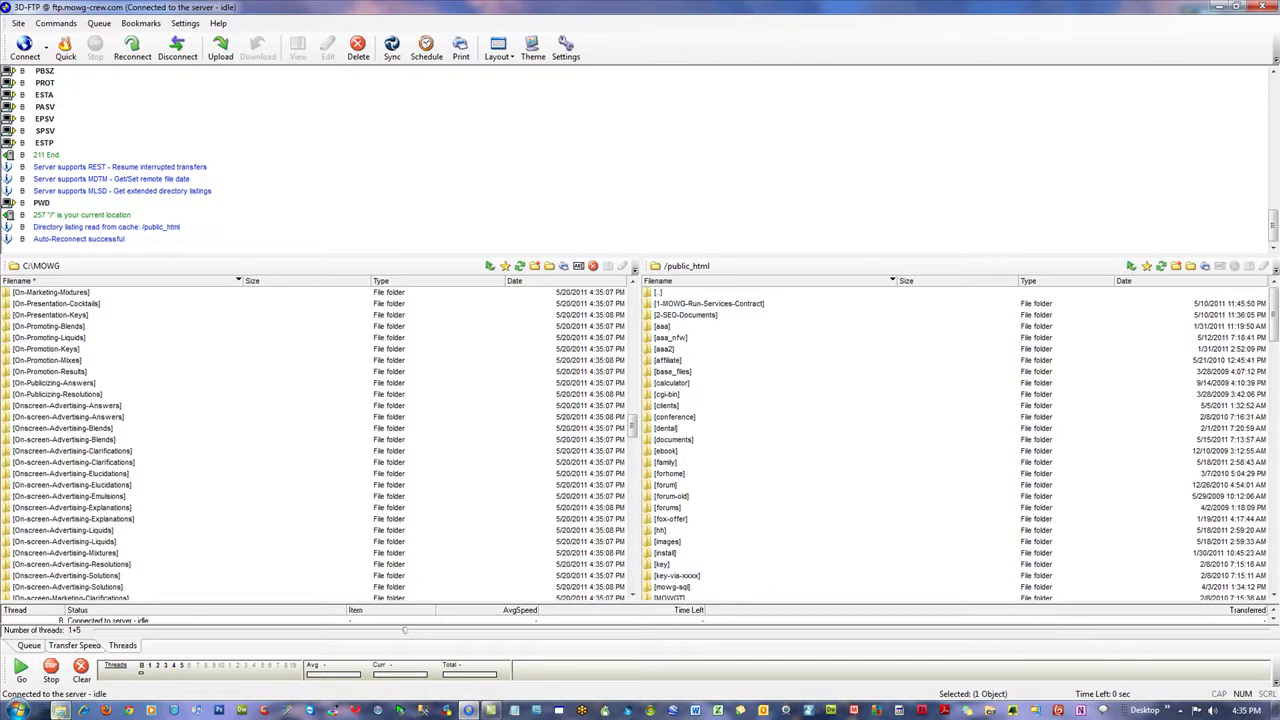
click(60, 710)
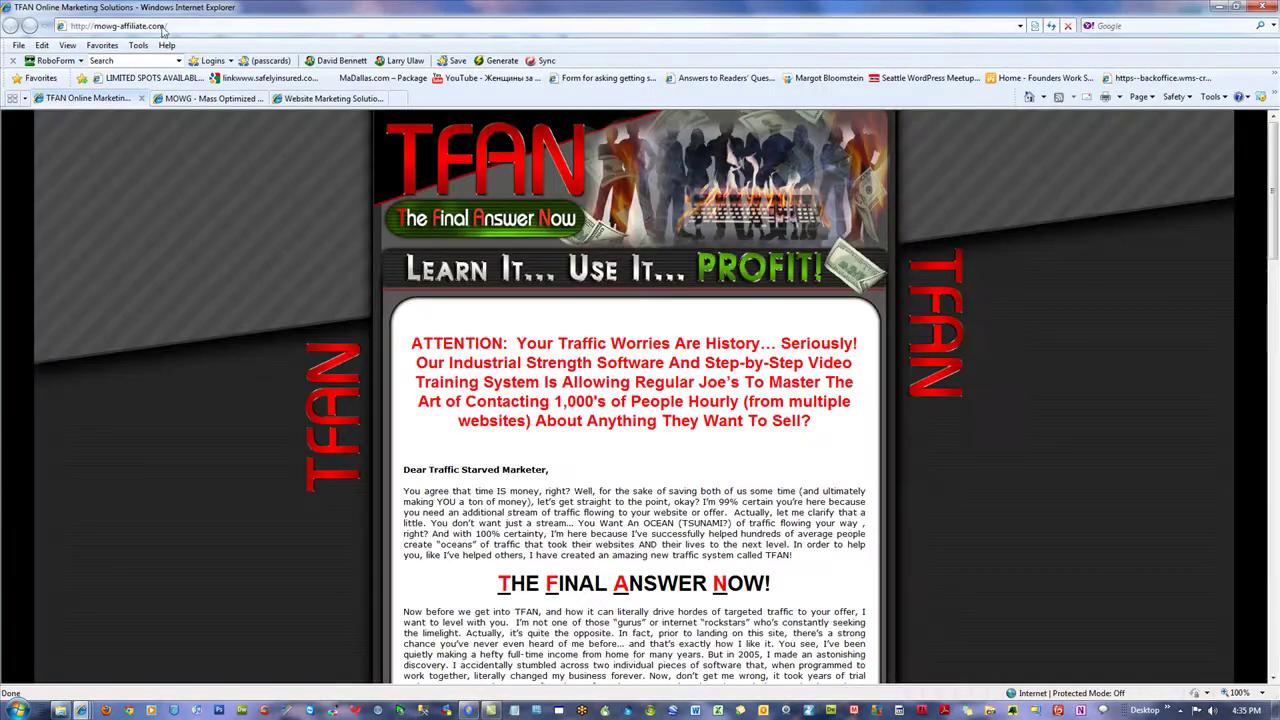
text(go)
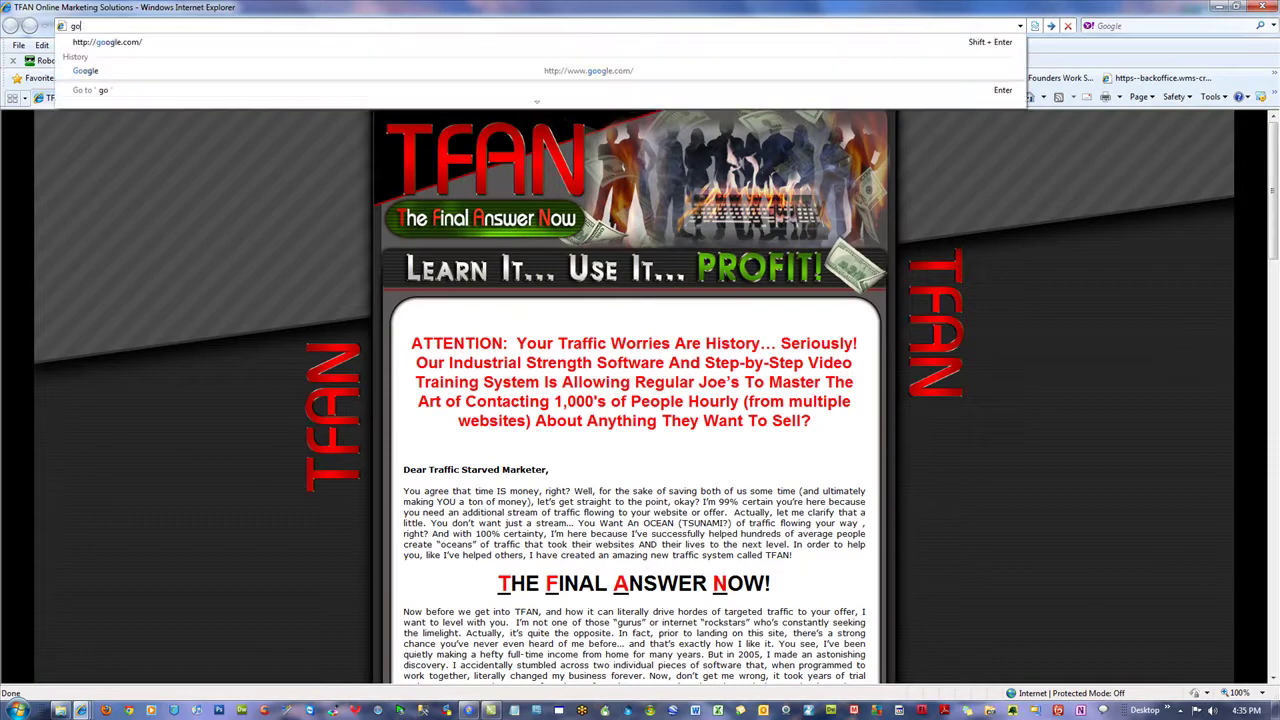
text(ogle.com)
key(Return)
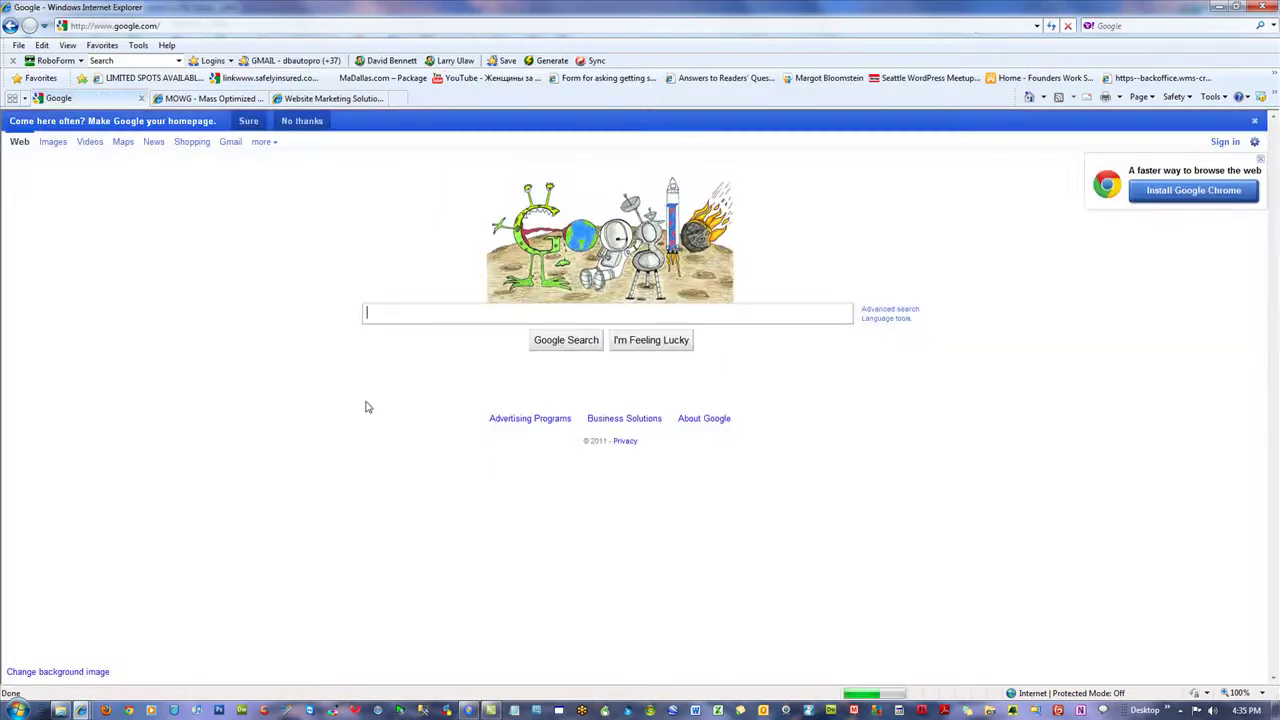
click(194, 27)
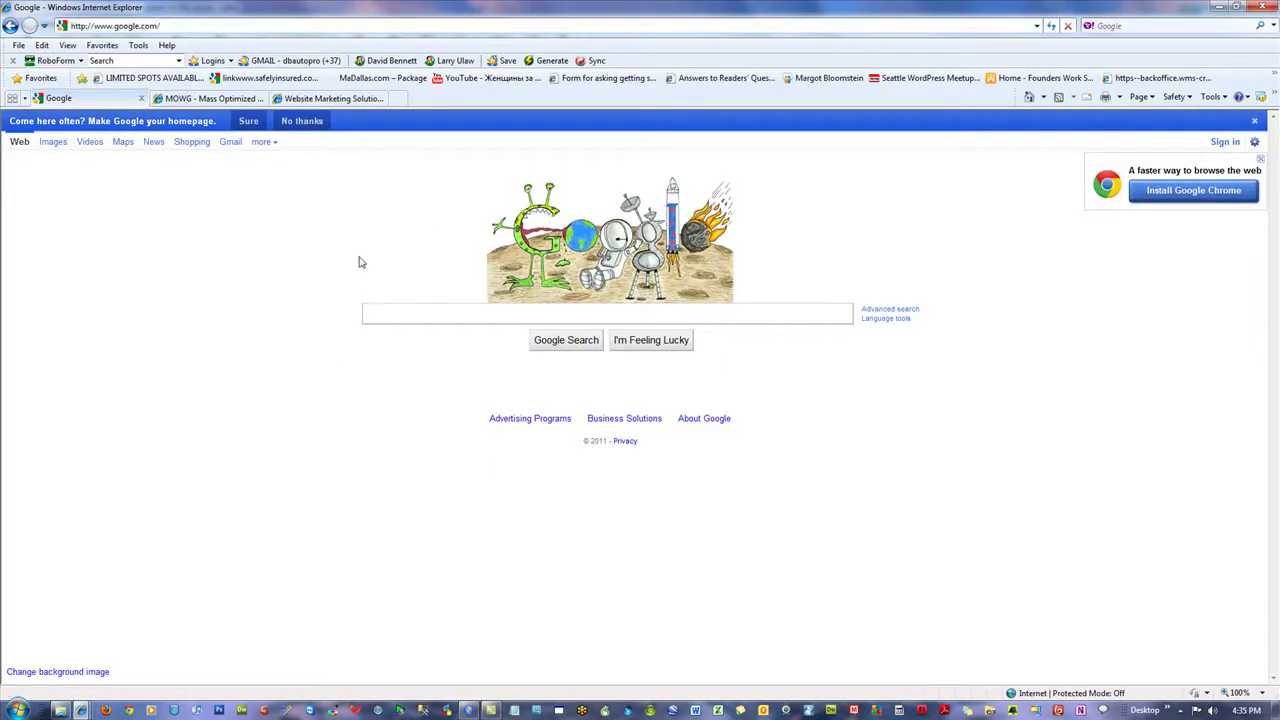
text(addu)
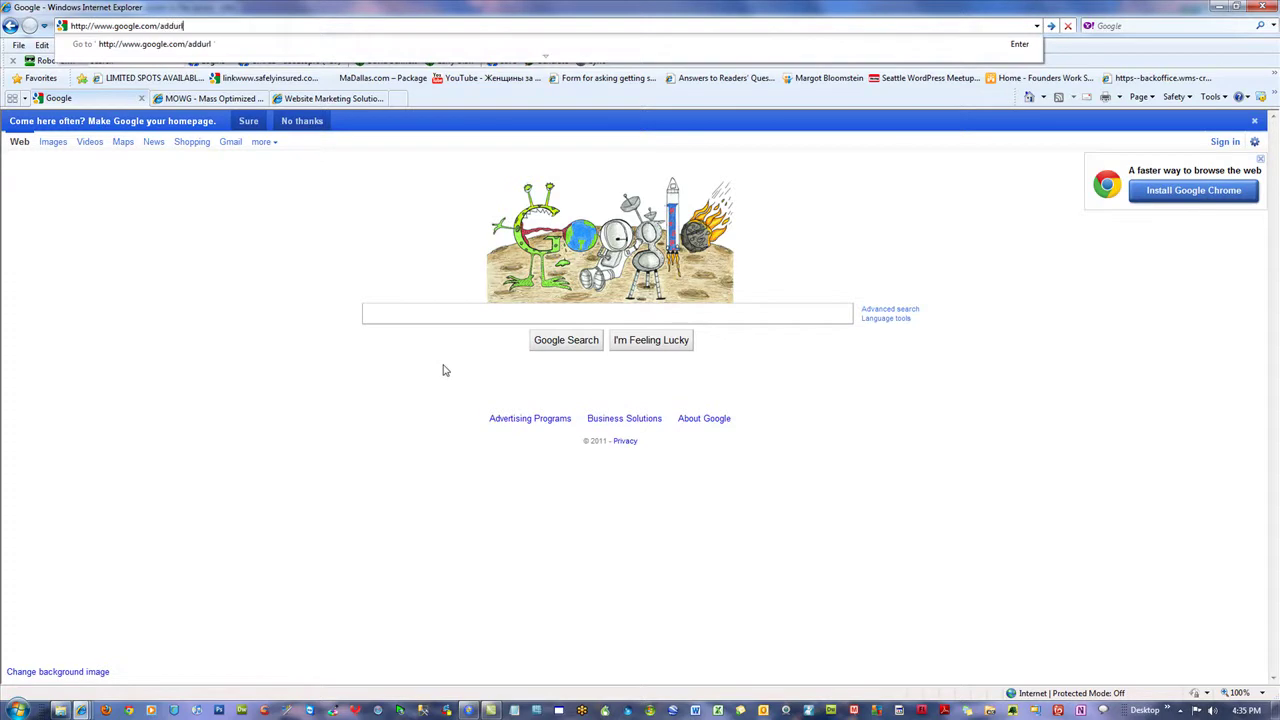
text(rl)
key(Return)
click(184, 315)
text(h)
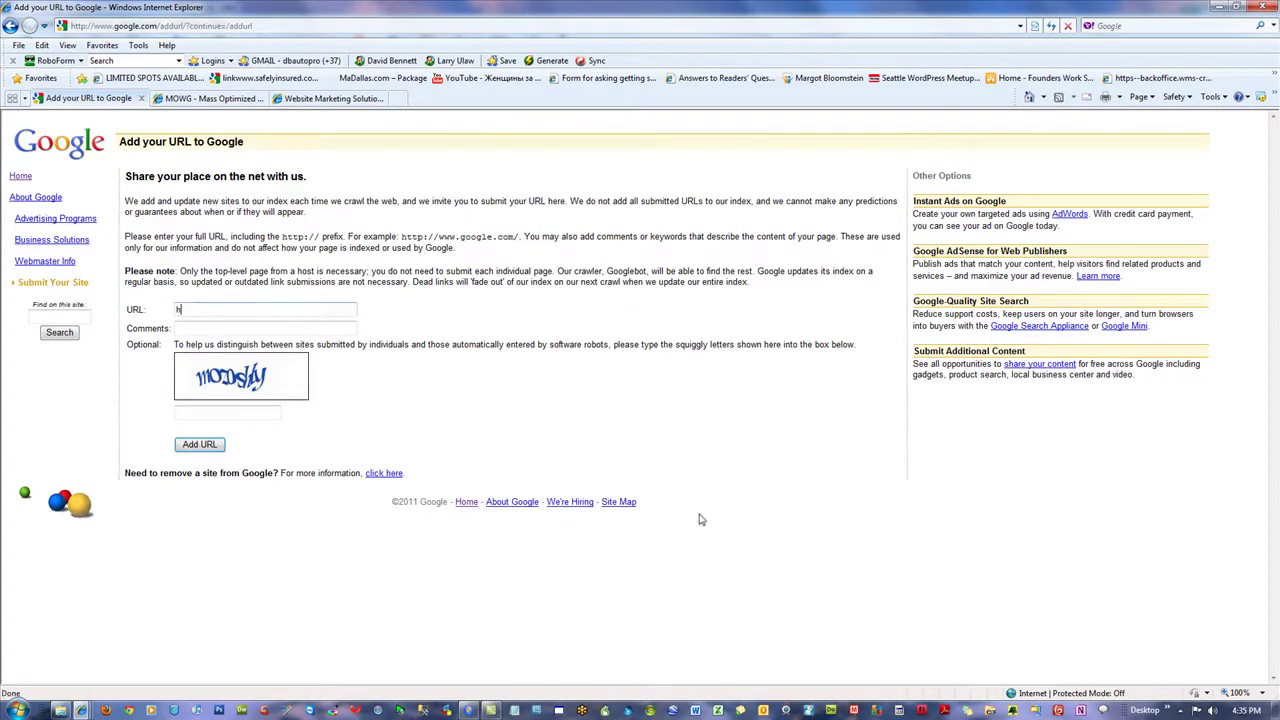
text(tp:)
text(//)
key(Tab)
click(226, 408)
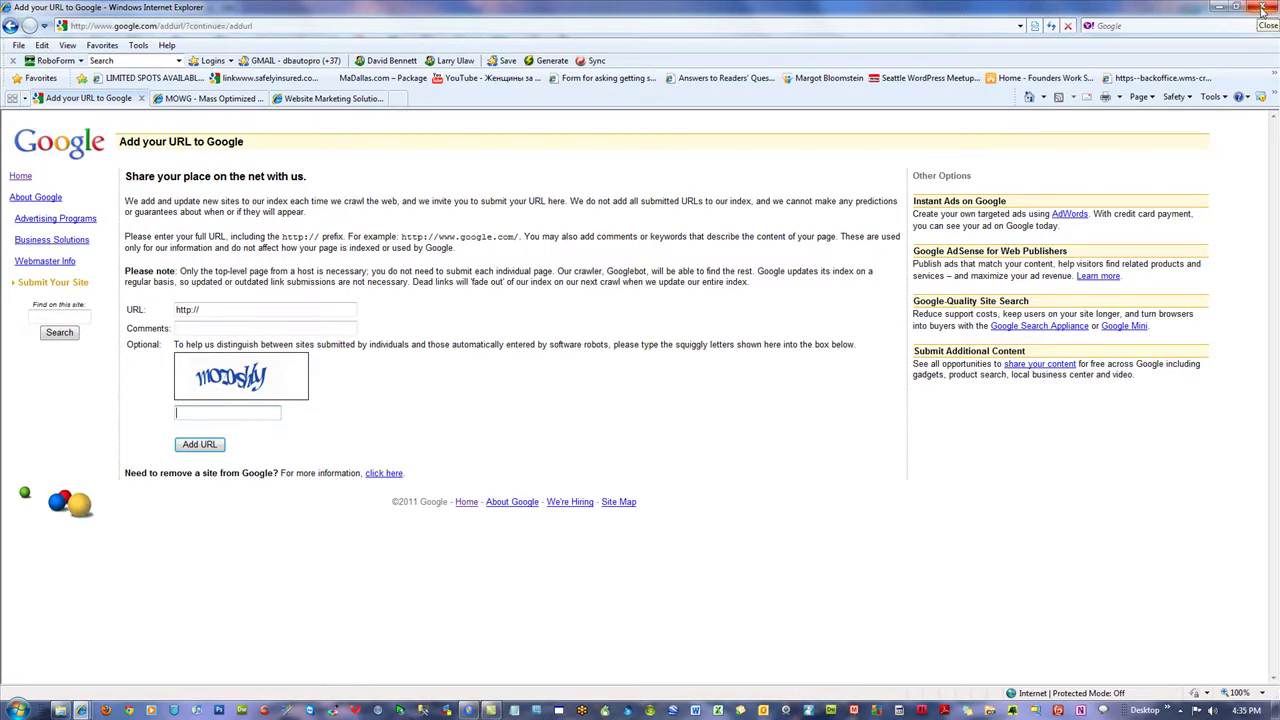
click(1262, 9)
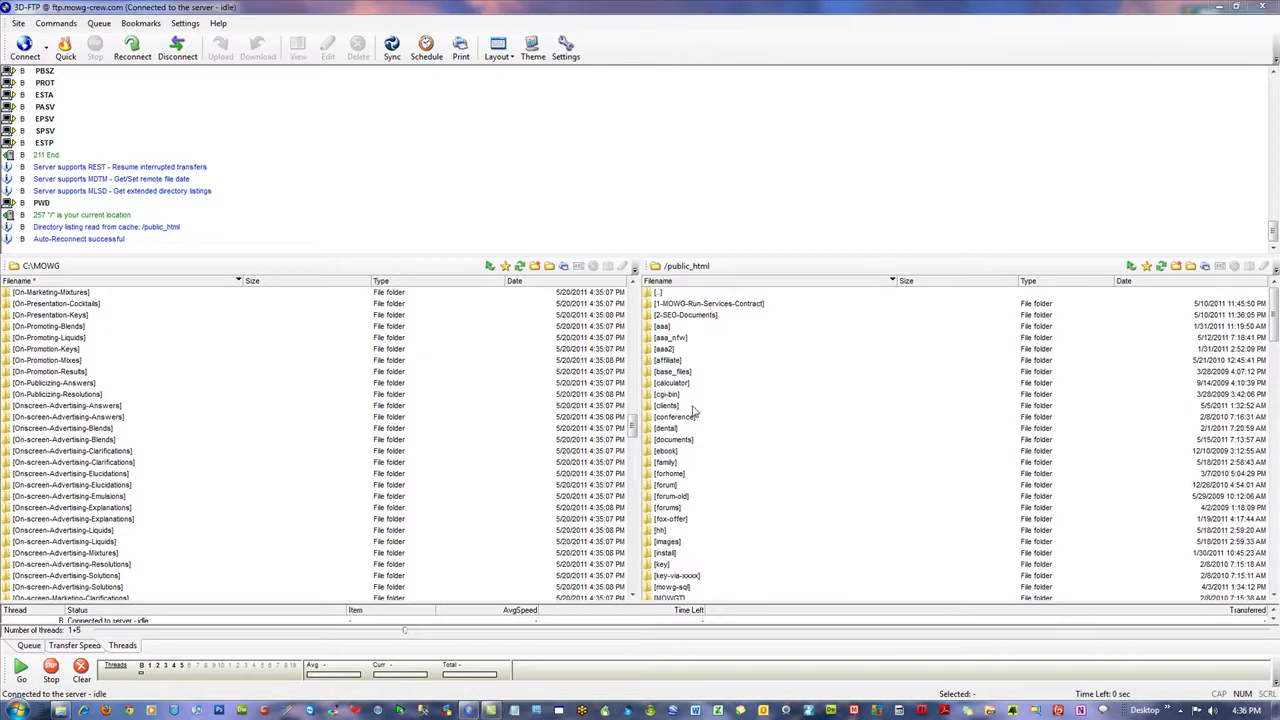
Open the tfan-affiliates folder on the server in the remote pane.
click(700, 408)
scroll(717, 434, down, 6)
scroll(716, 432, down, 3)
scroll(716, 432, down, 3)
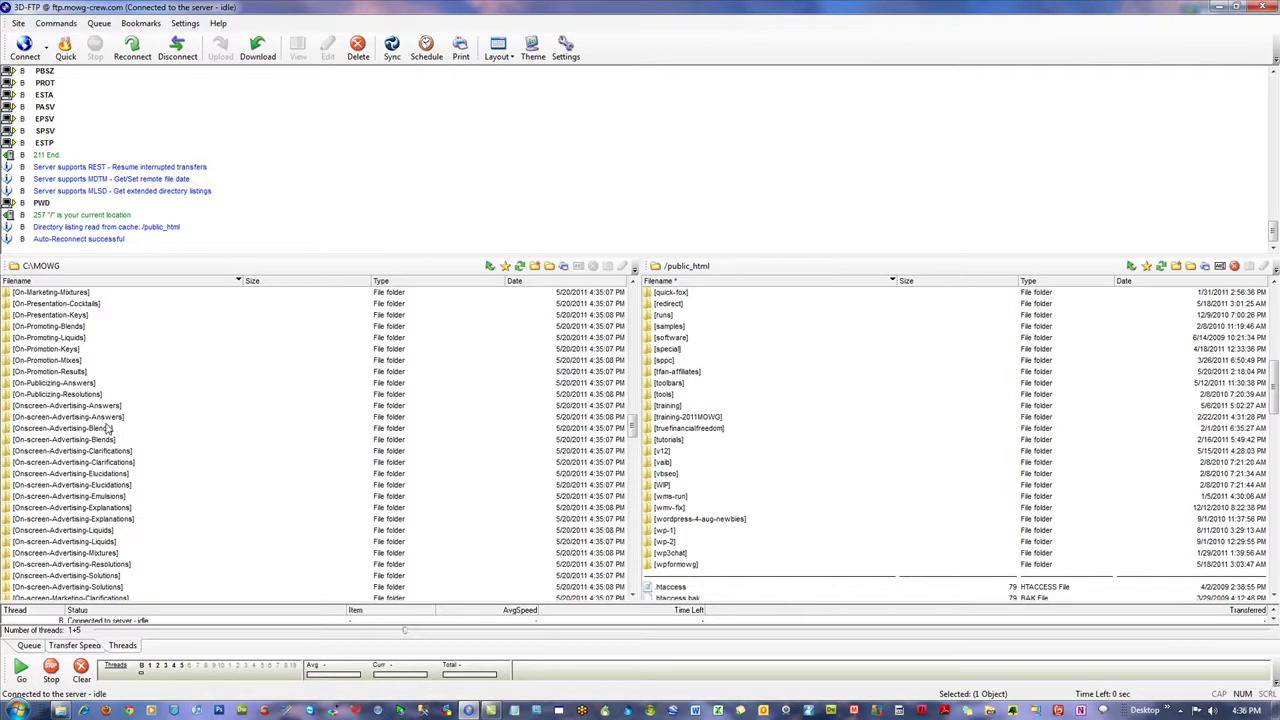
click(99, 386)
scroll(99, 386, up, 6)
scroll(99, 386, up, 3)
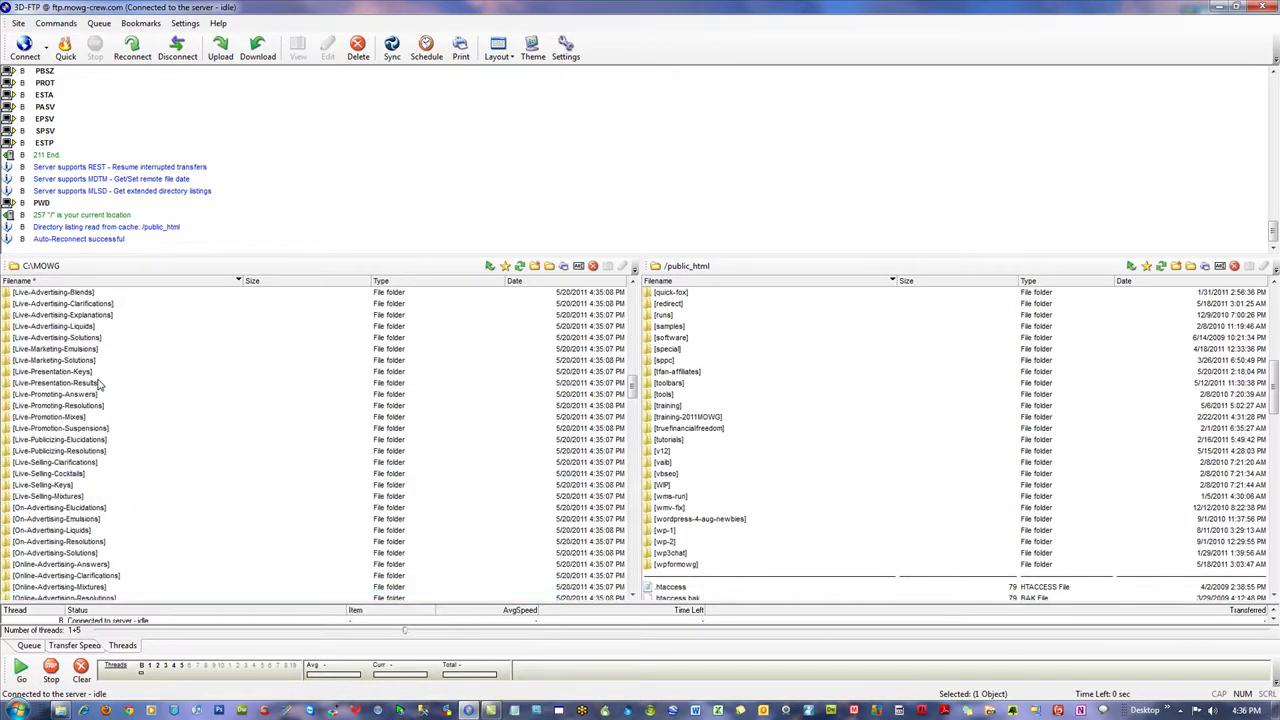
scroll(99, 386, up, 5)
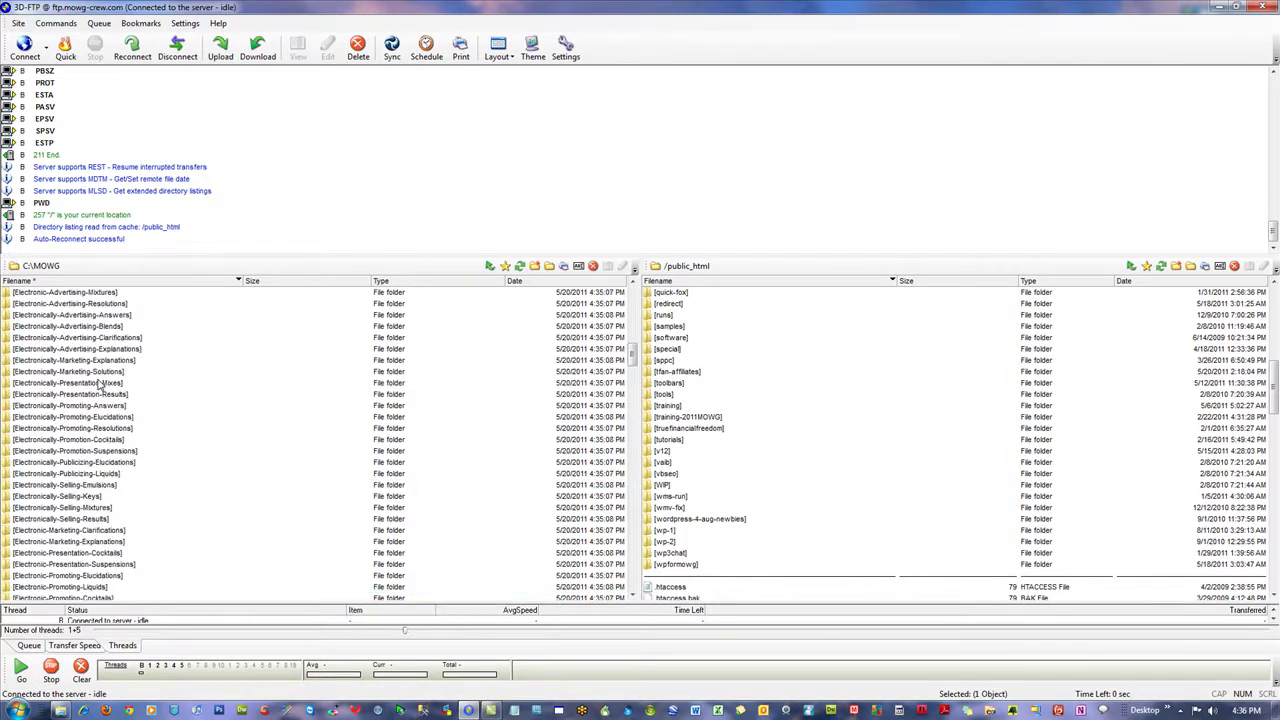
click(692, 508)
double_click(687, 374)
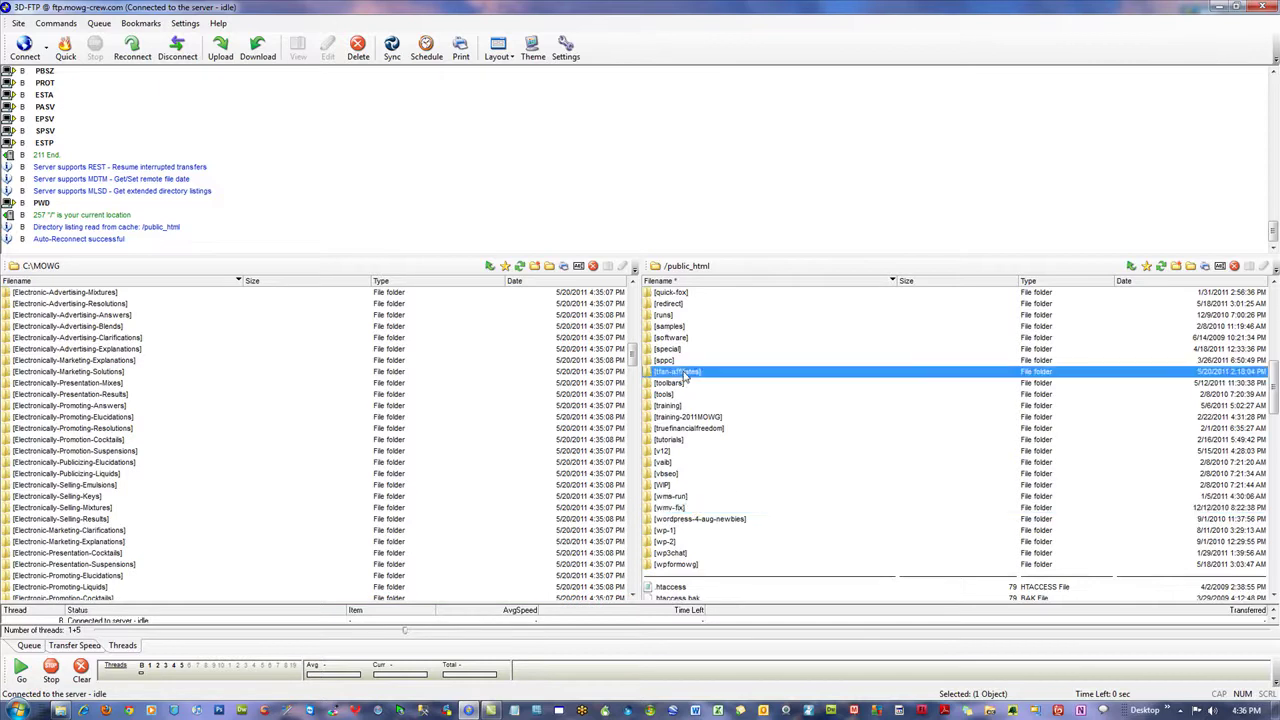
Upload index.html, sitemap.html and sitemap.txt from the local pane.
scroll(230, 428, down, 6)
scroll(230, 428, down, 5)
scroll(226, 428, down, 5)
scroll(222, 428, down, 5)
click(59, 509)
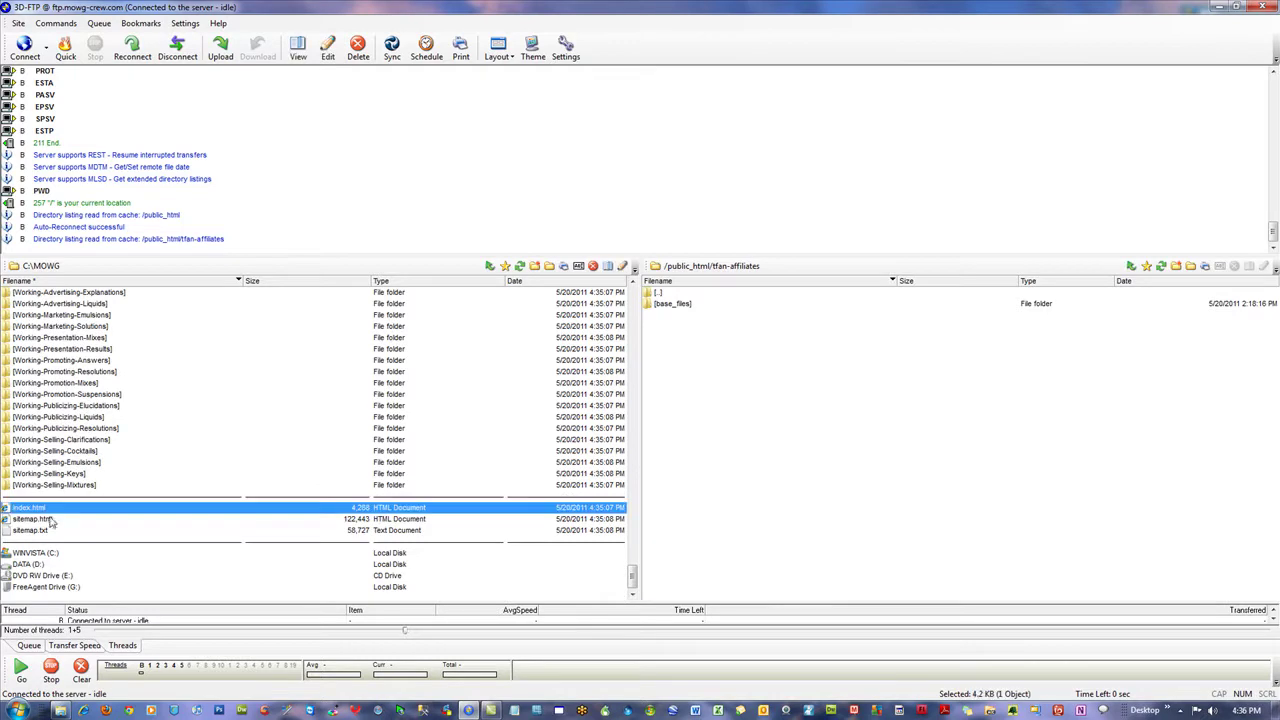
shift+click(45, 533)
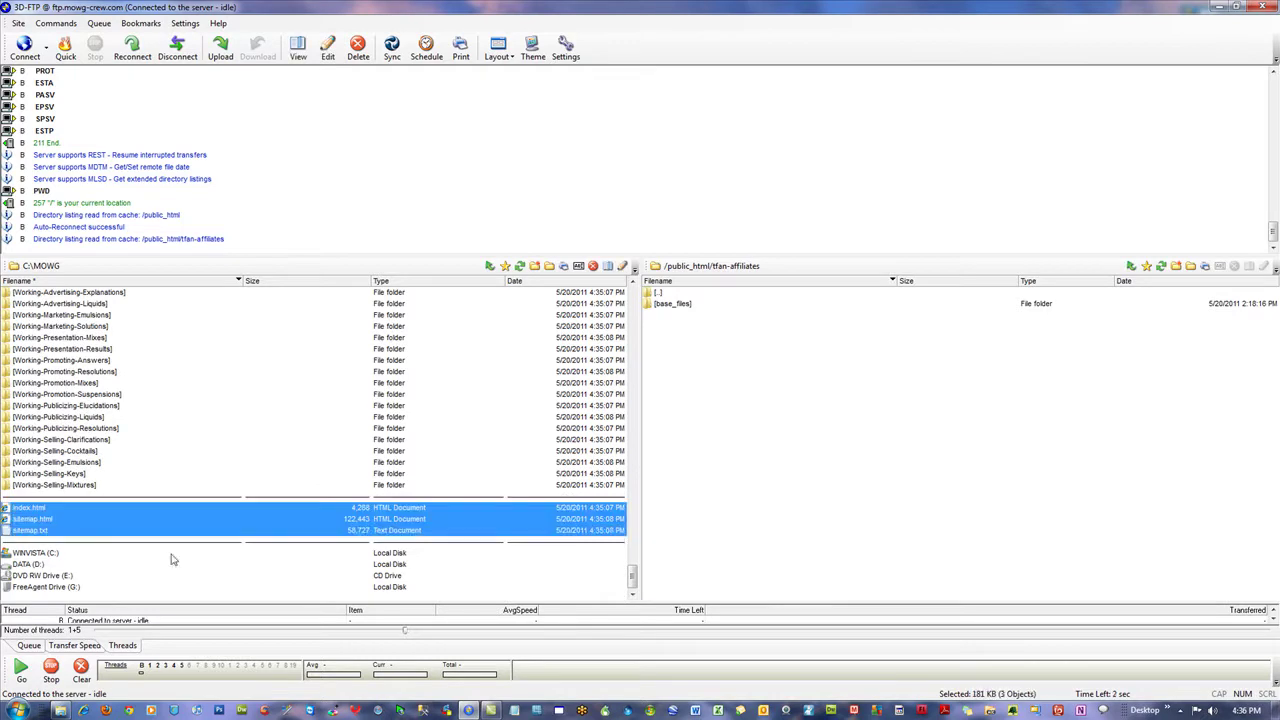
click(219, 47)
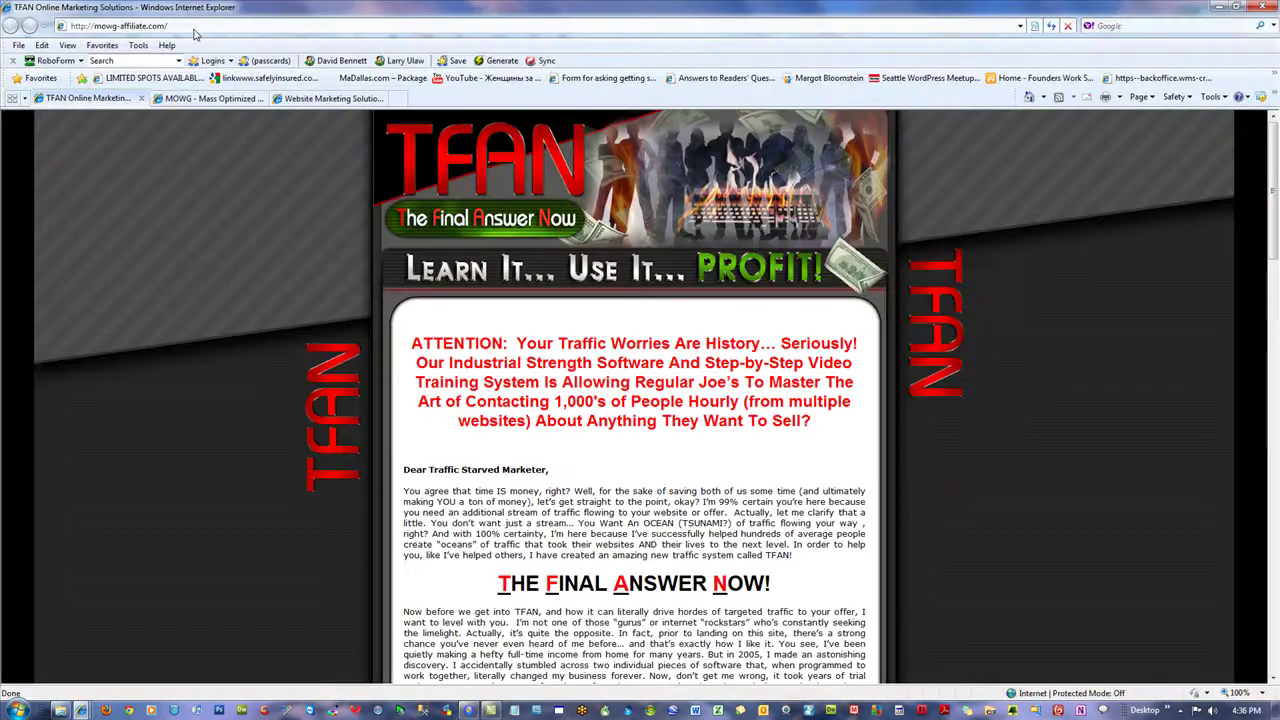
Load the live tfan-affiliates page, correcting the domain to mowg-crew.
click(194, 30)
click(185, 26)
text(tfan-a)
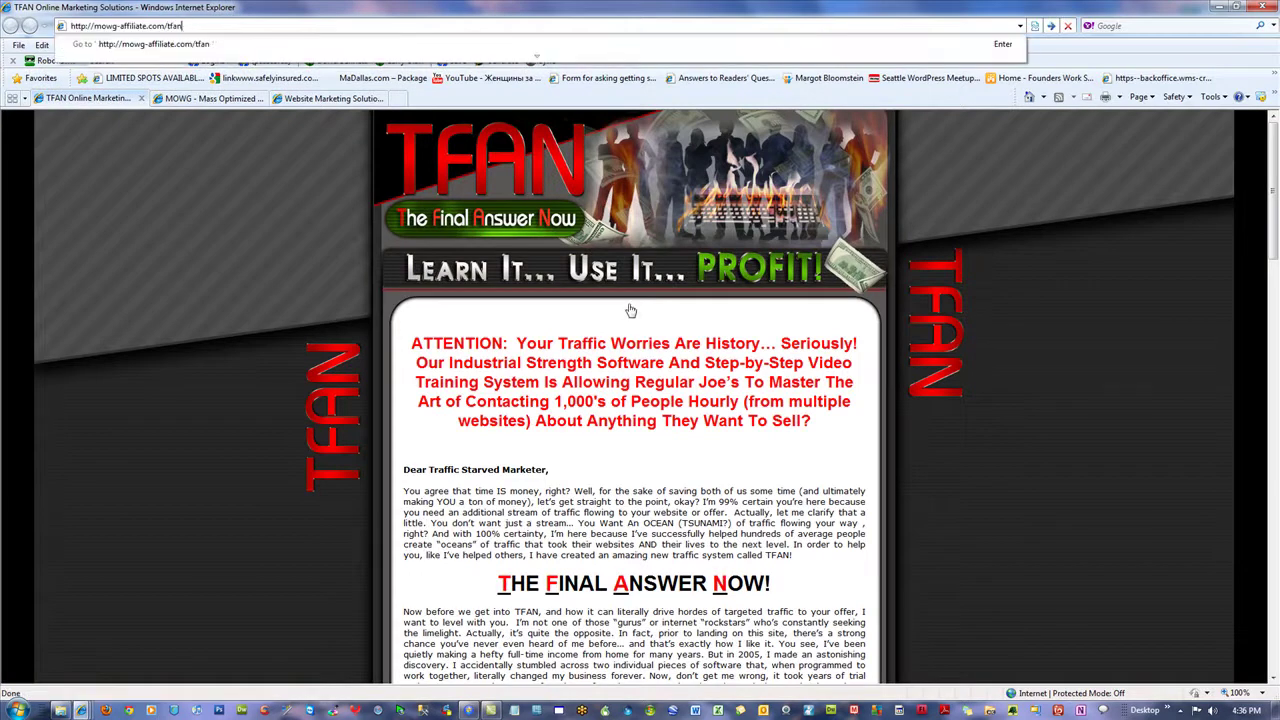
text(ffiliates)
key(Return)
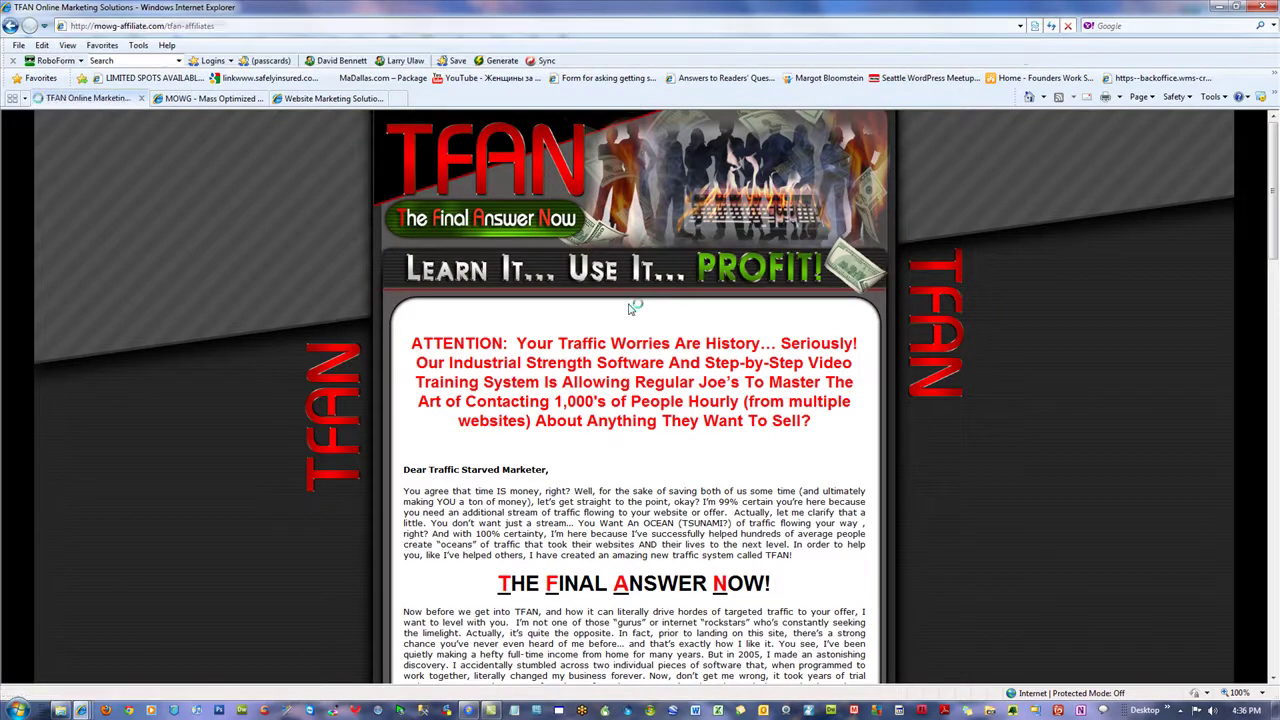
key(alt+Tab)
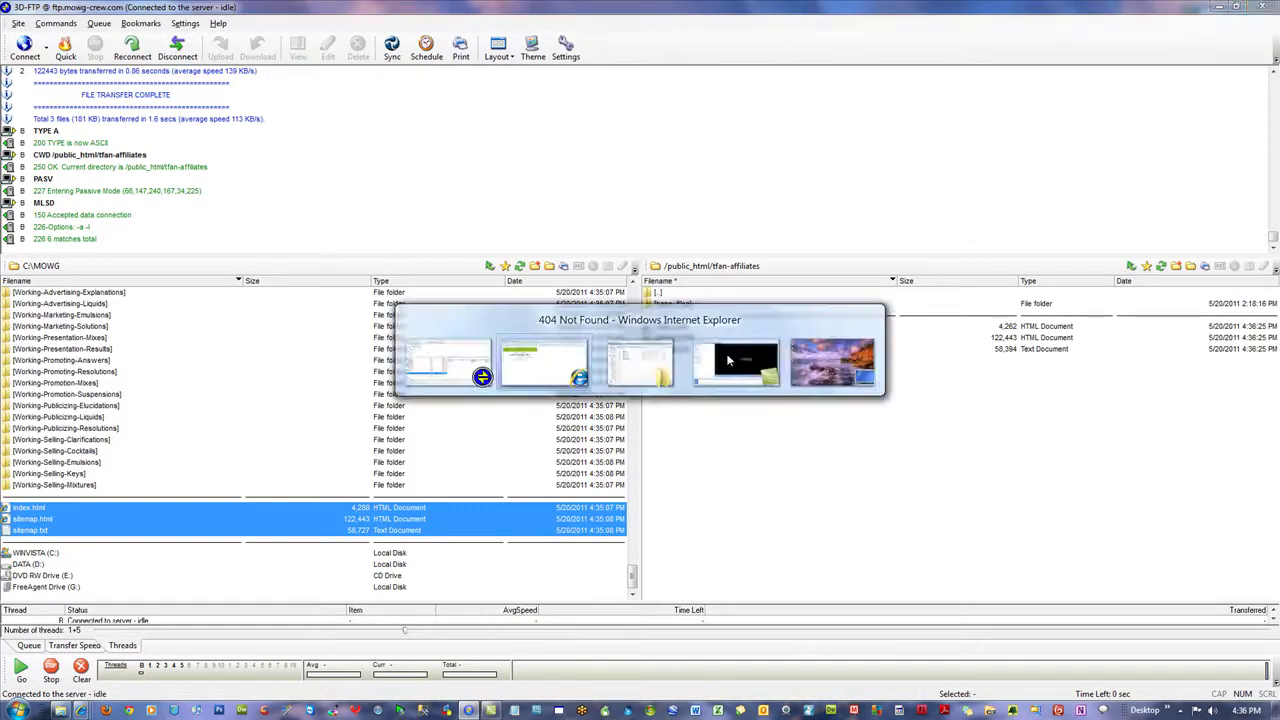
key(alt+Tab)
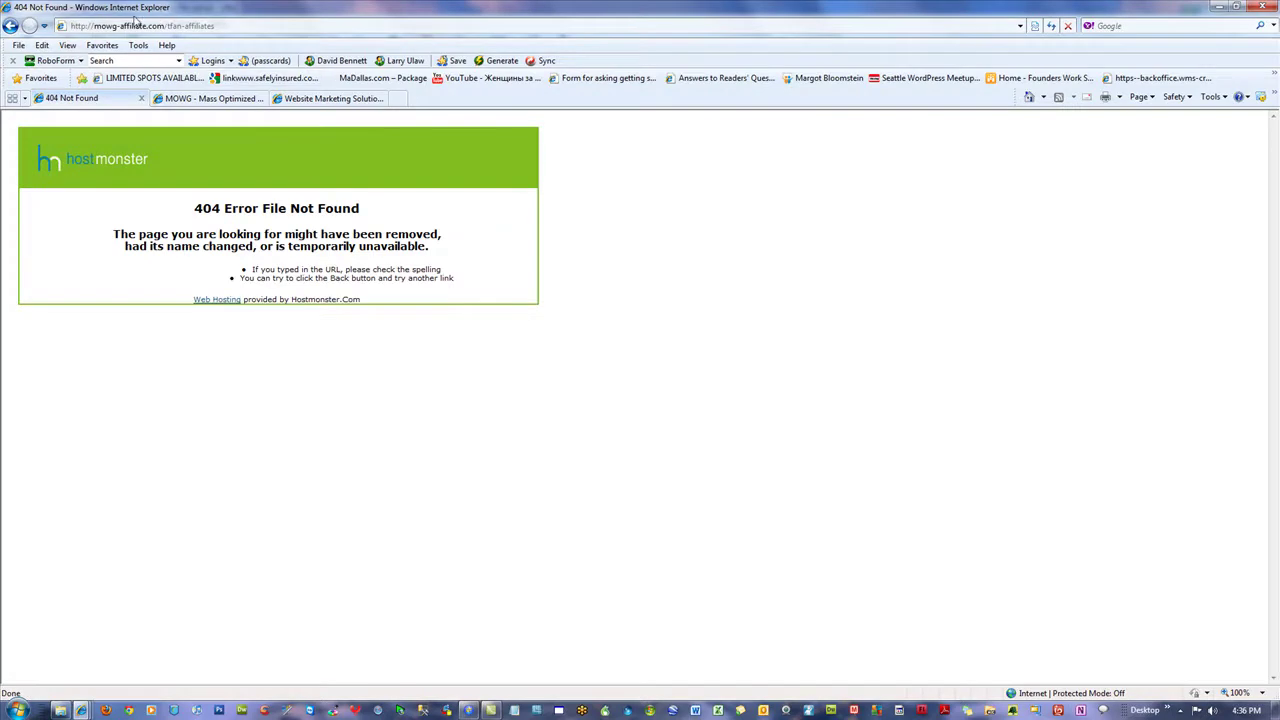
click(150, 26)
drag(148, 26, 121, 26)
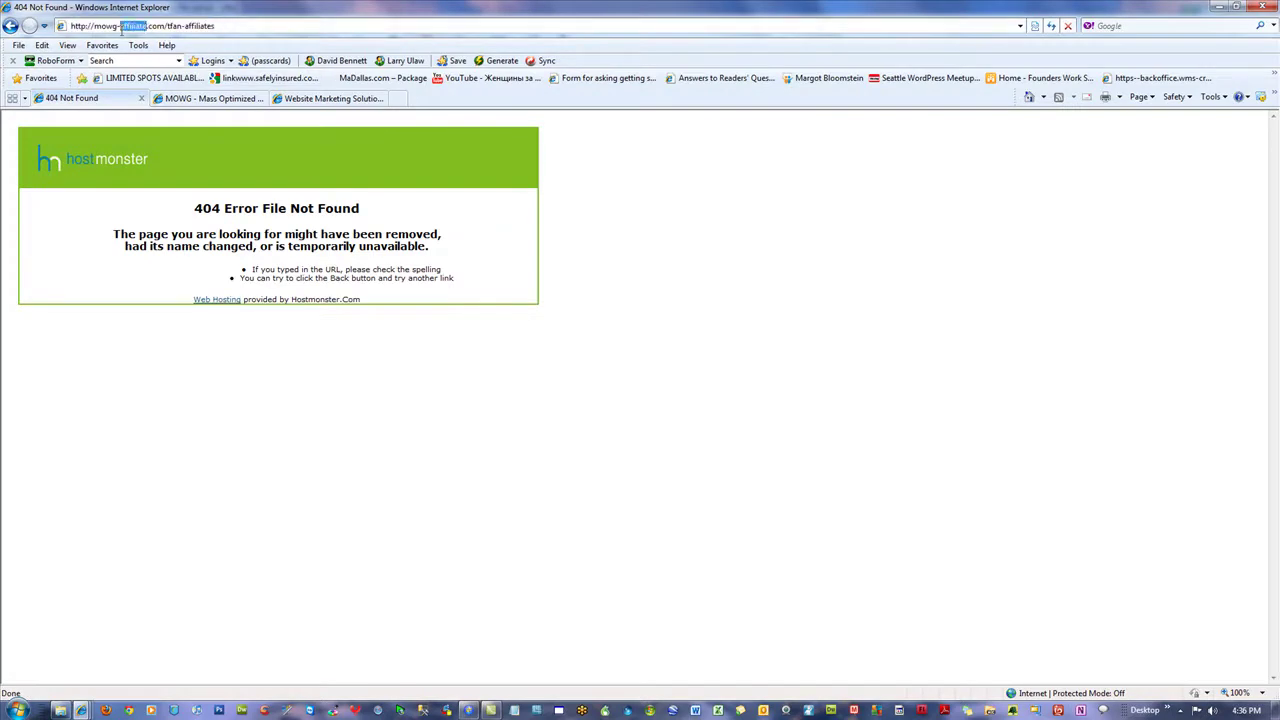
text(crew)
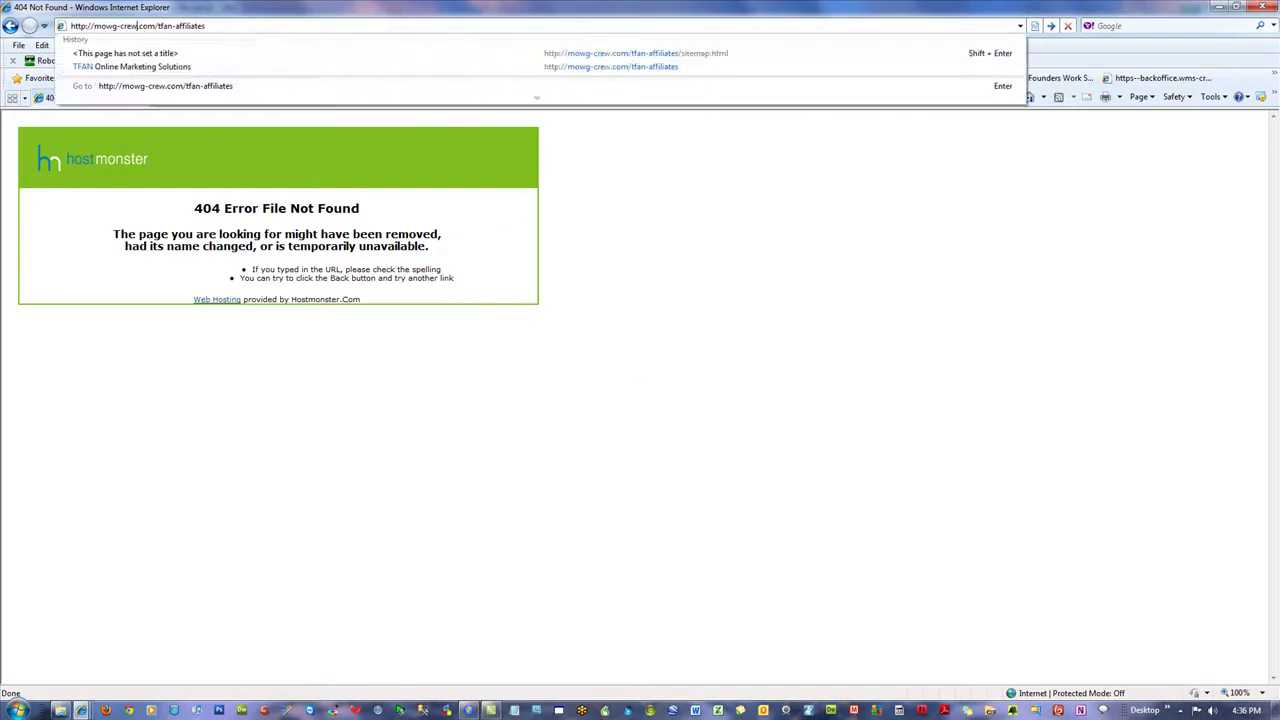
key(Return)
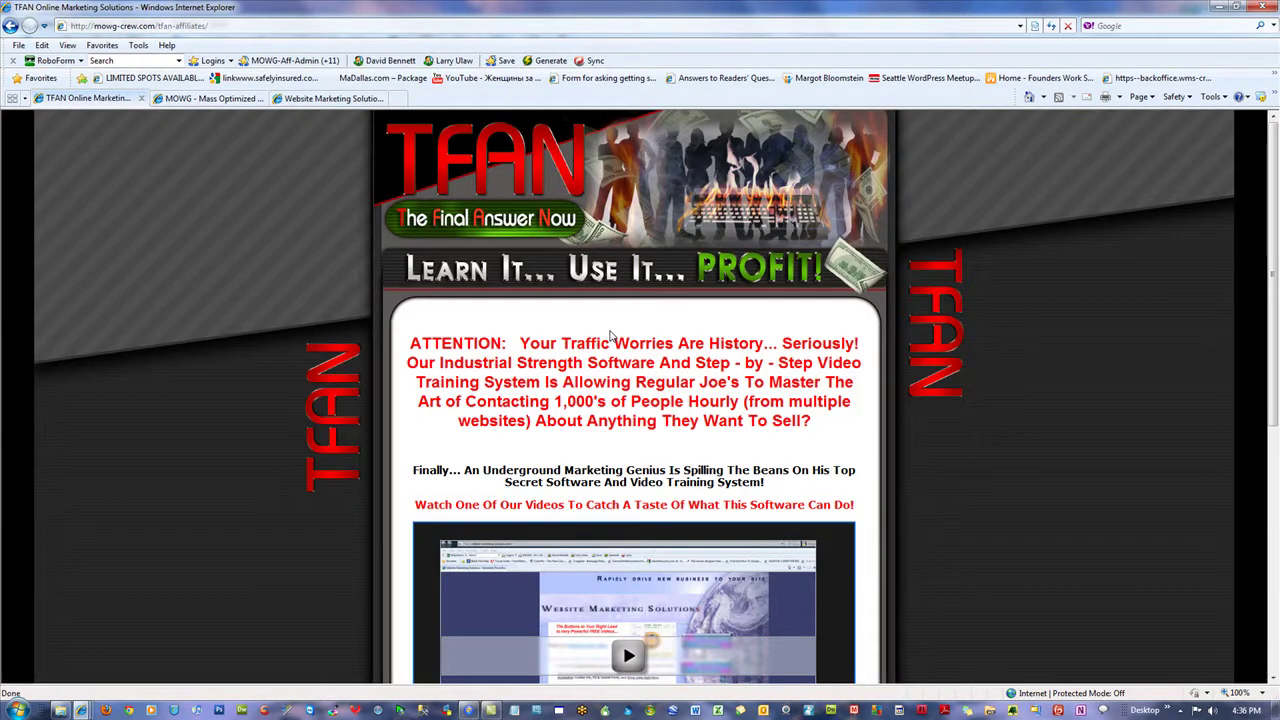
Open sitemap.html in a new tab and scroll through the generated keyword links.
scroll(570, 408, down, 3)
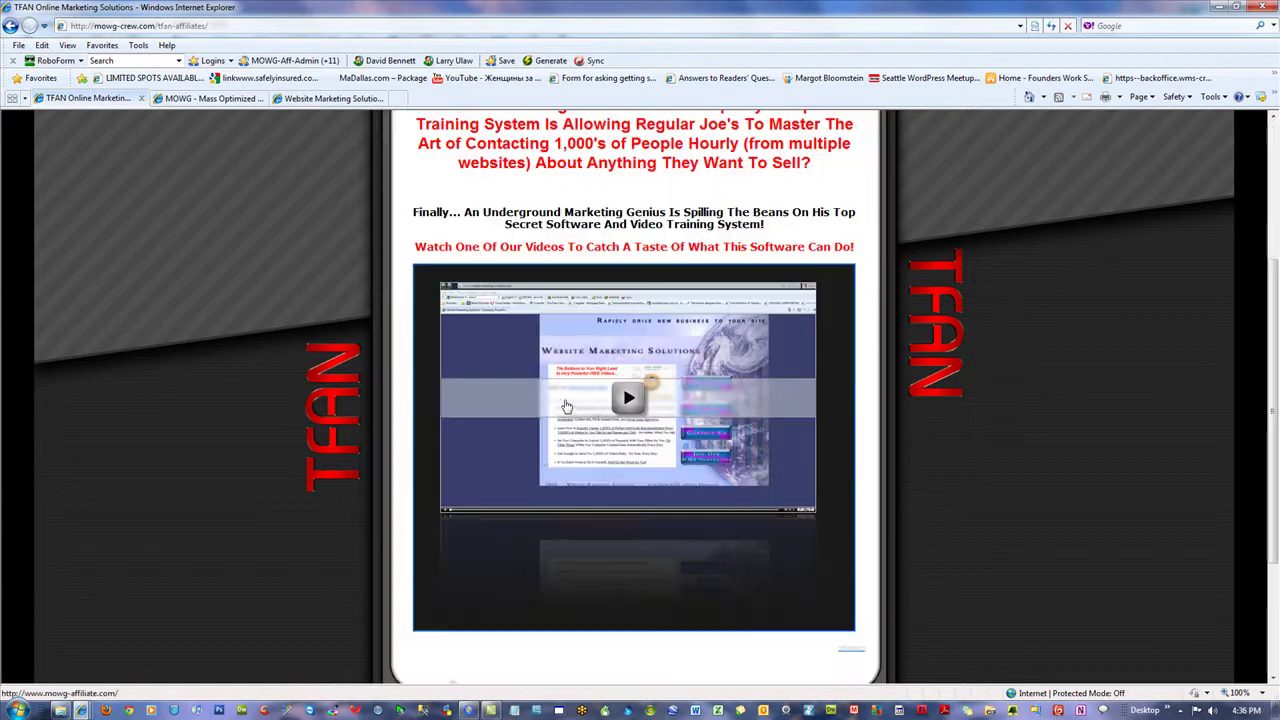
scroll(570, 408, down, 2)
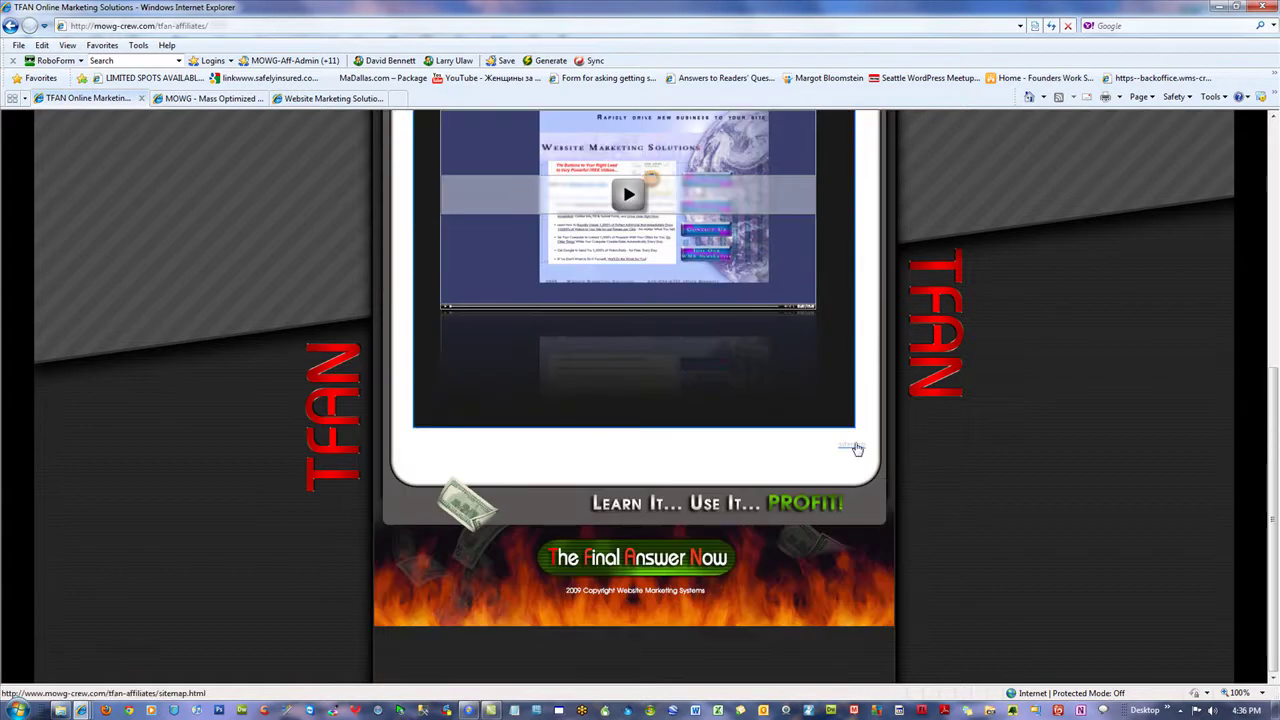
click(853, 446)
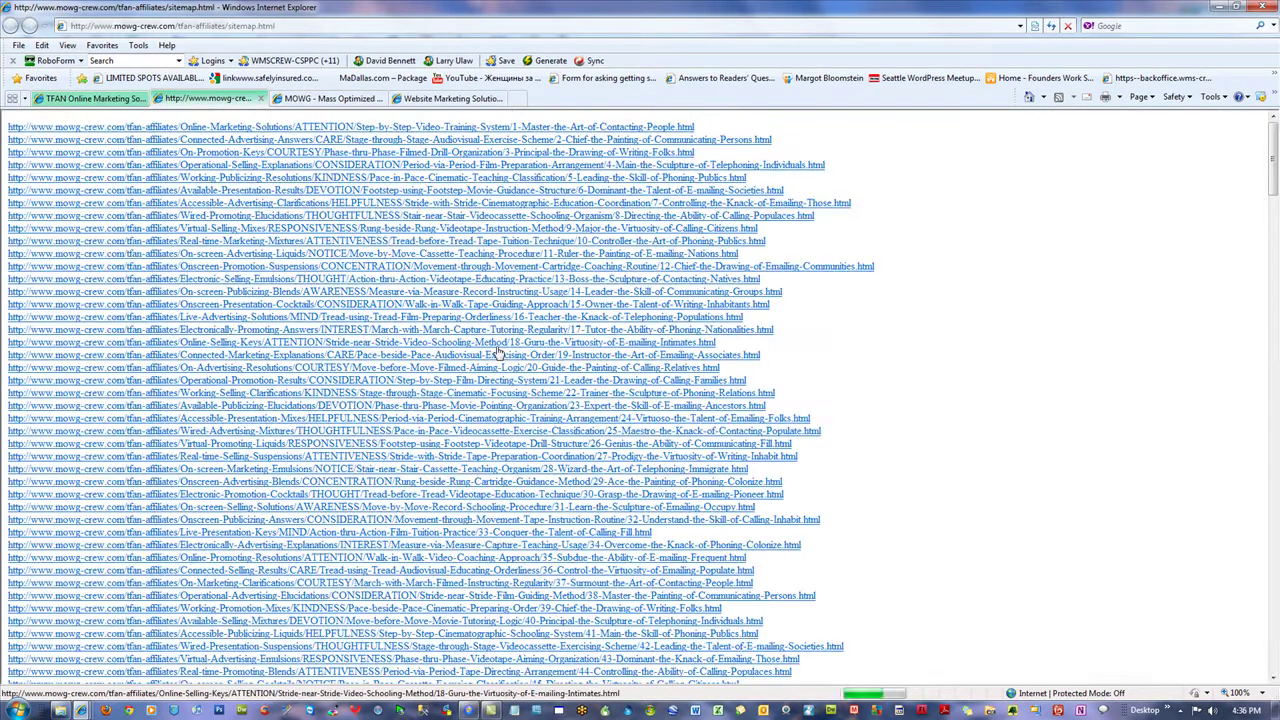
scroll(178, 318, down, 1)
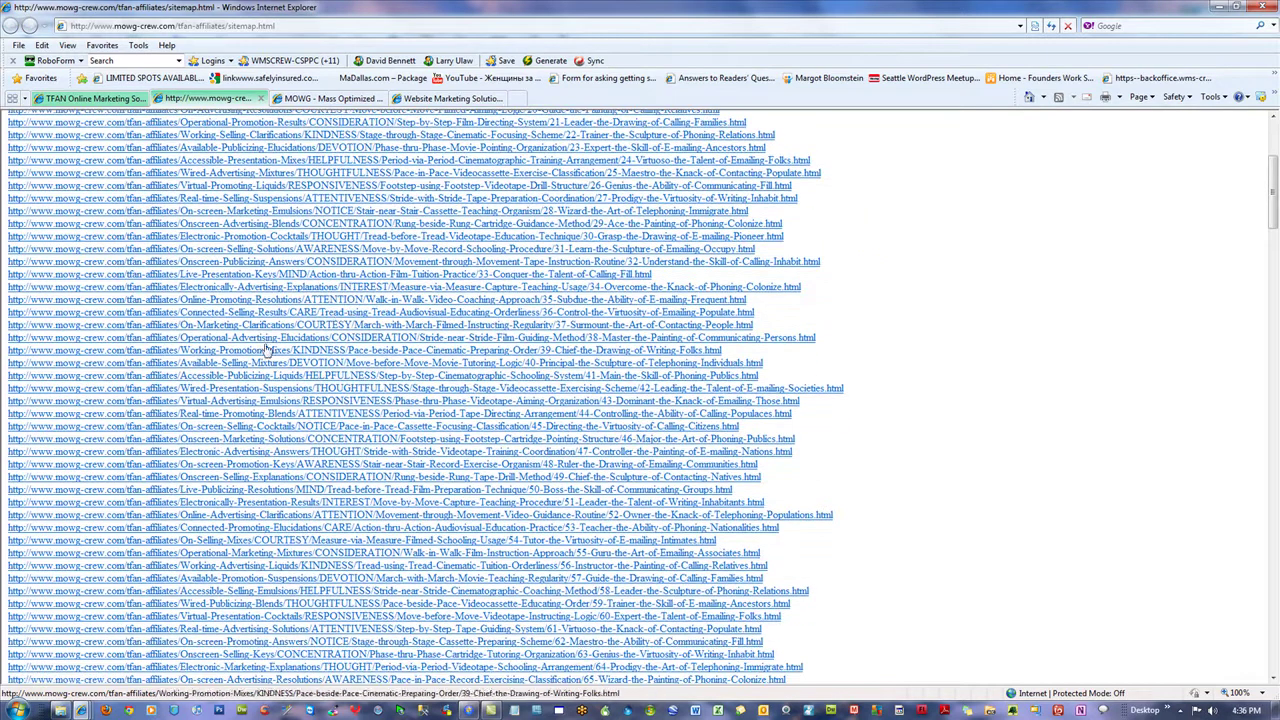
scroll(519, 452, down, 5)
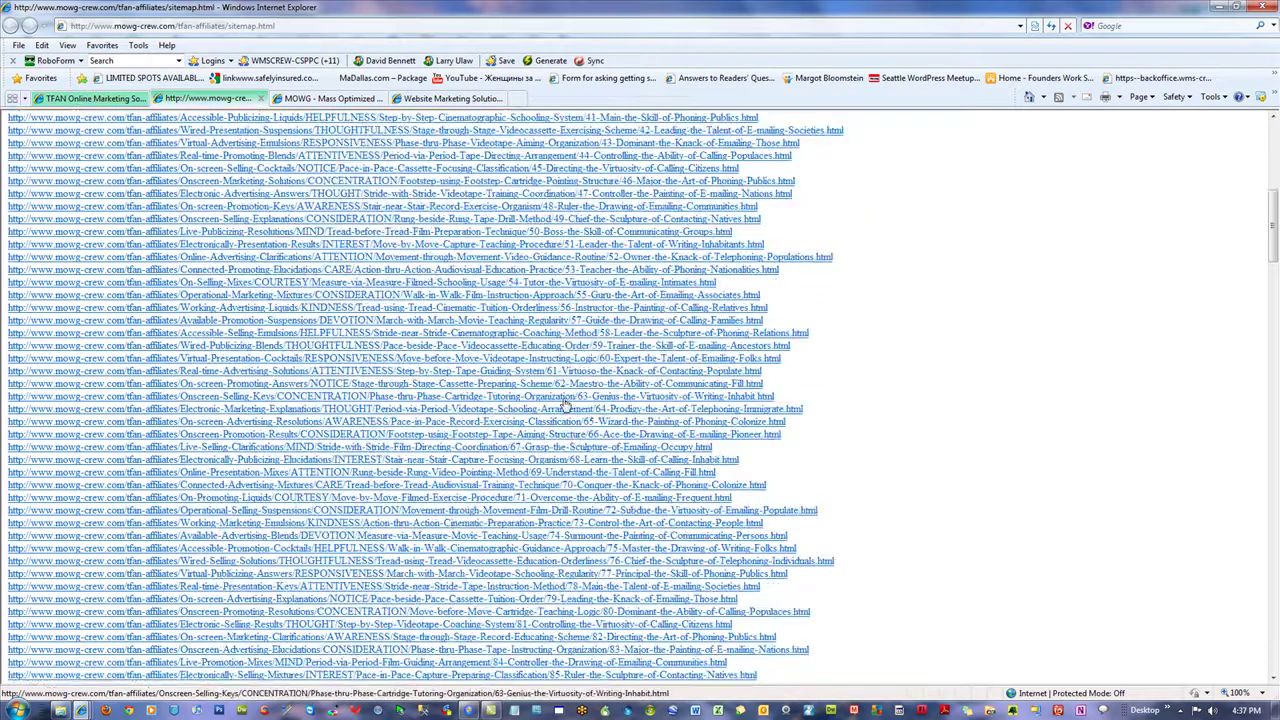
scroll(560, 410, down, 5)
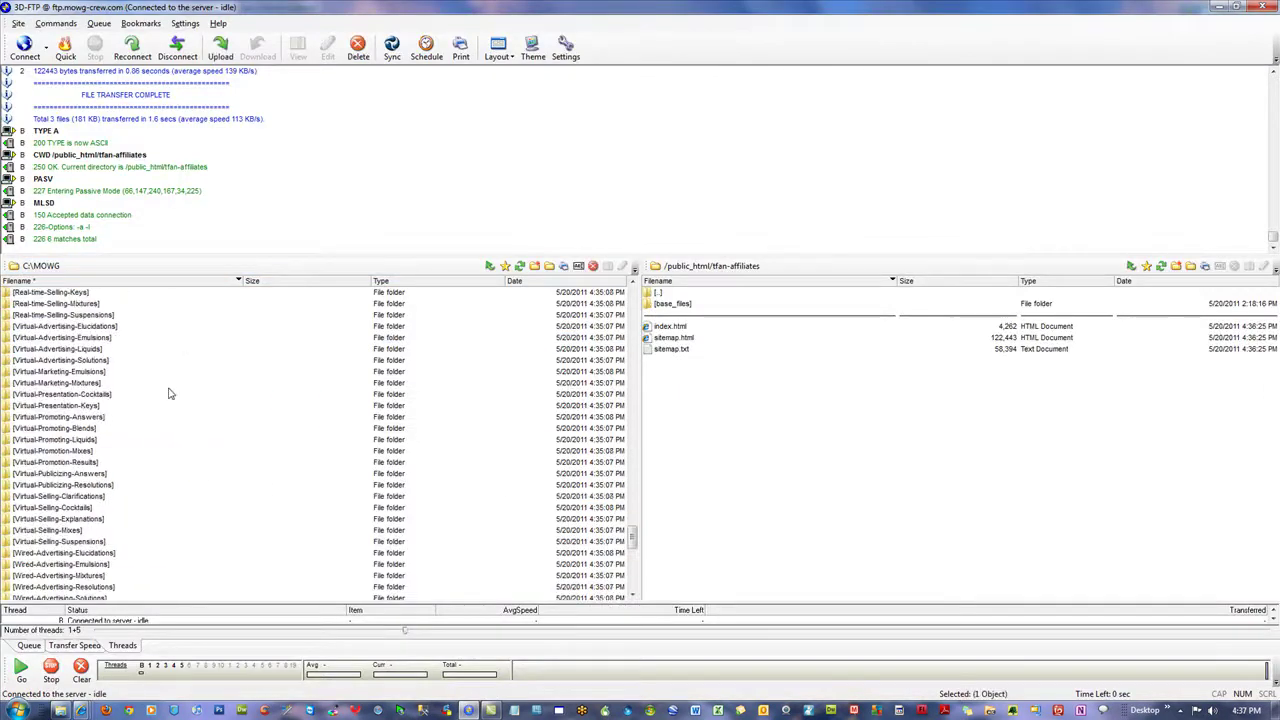
Select all 333 keyword folders in the local MOWG pane, then cancel the action menu.
scroll(175, 388, up, 5)
scroll(172, 388, up, 10)
click(102, 304)
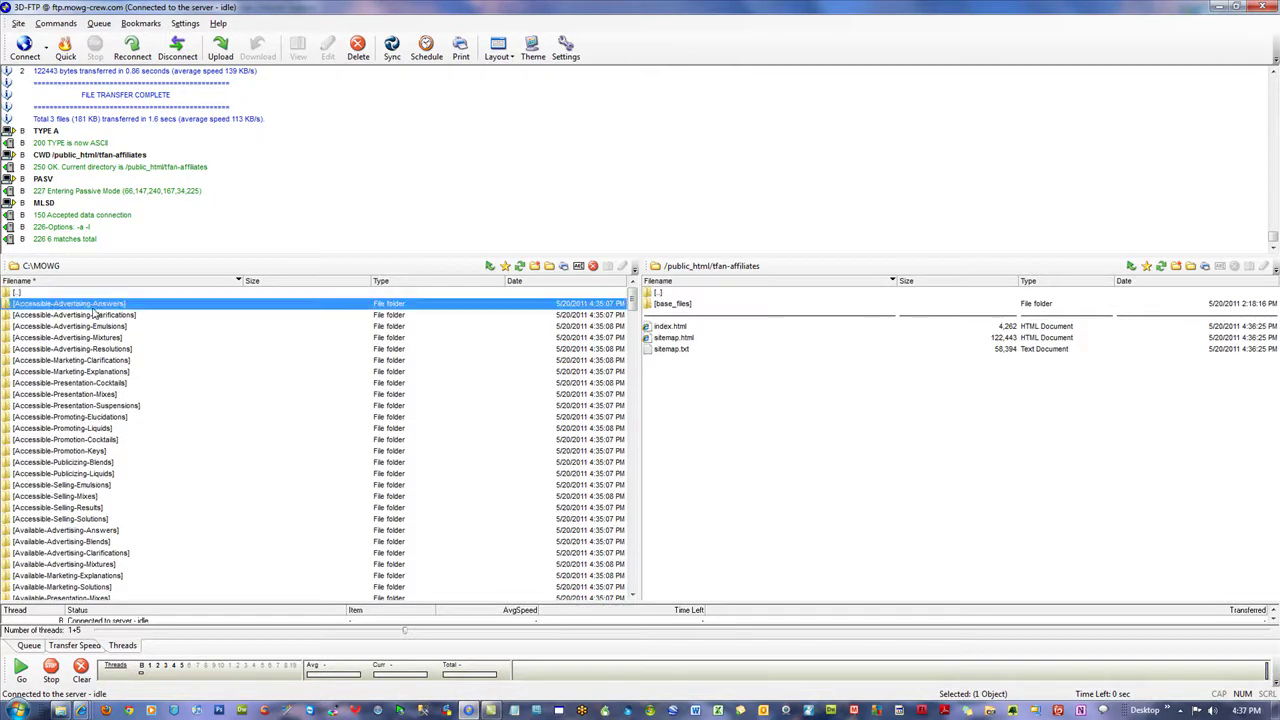
drag(632, 304, 634, 582)
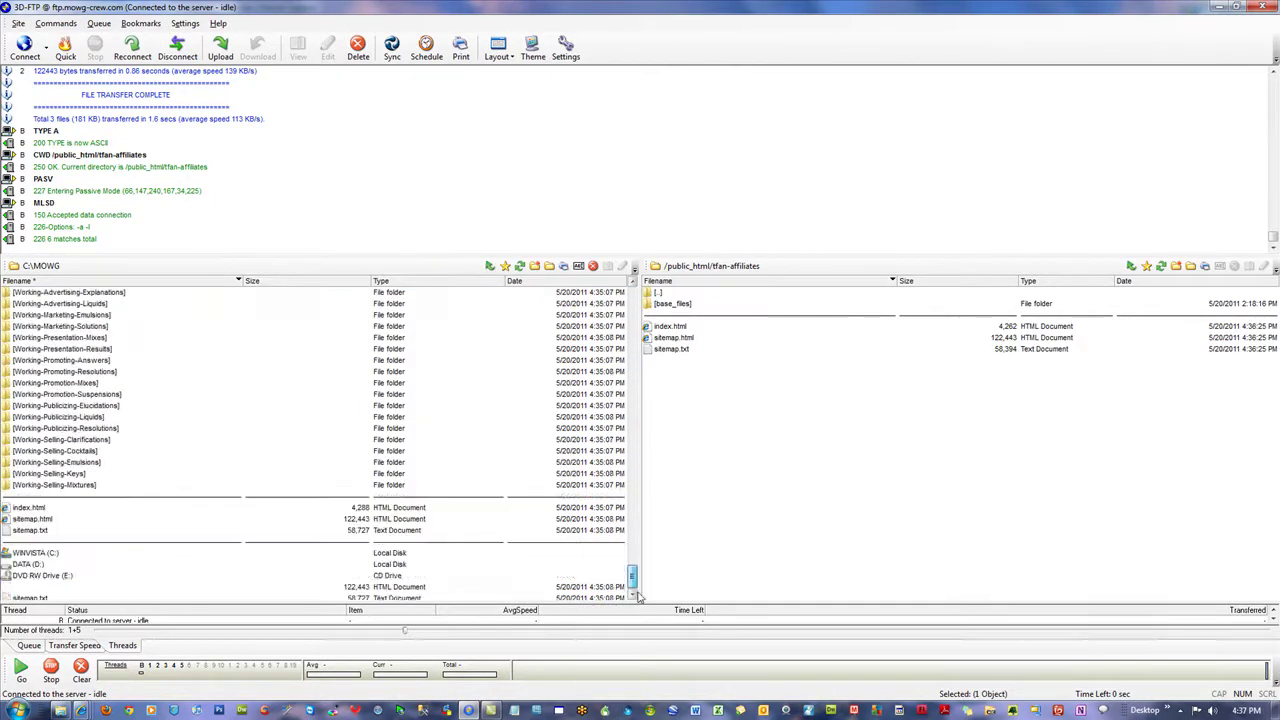
shift+click(87, 489)
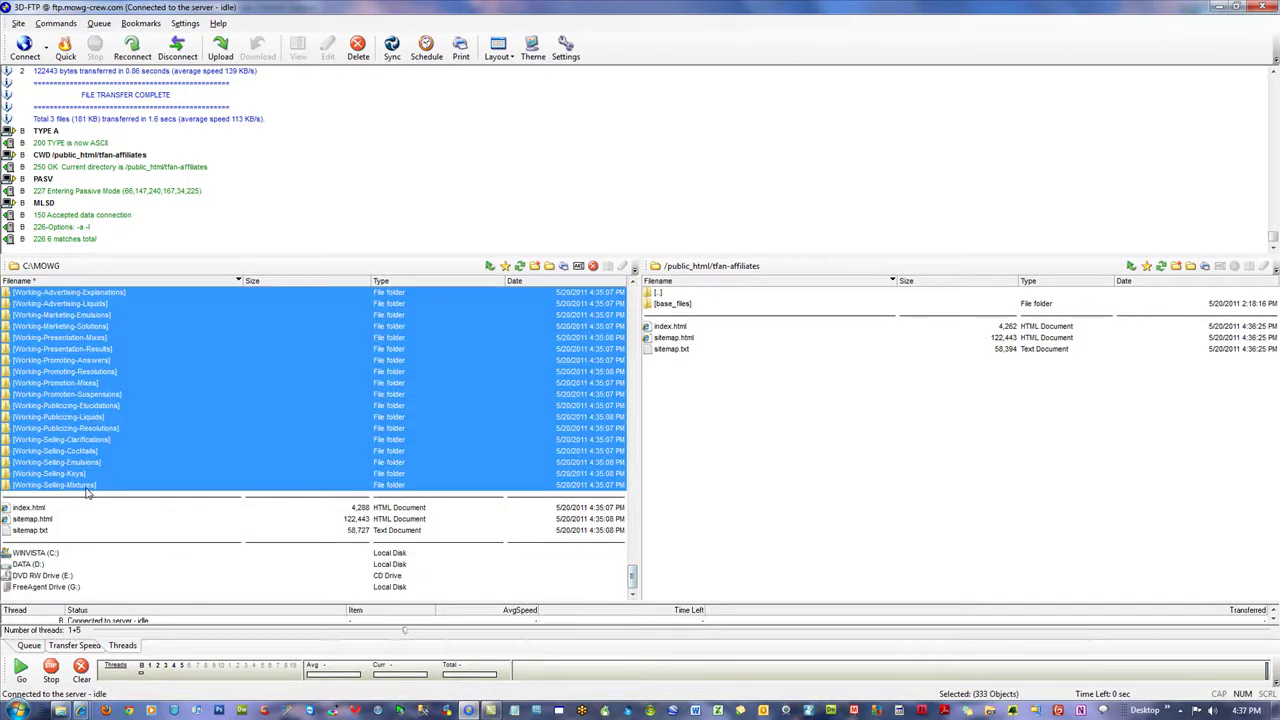
right_click(309, 388)
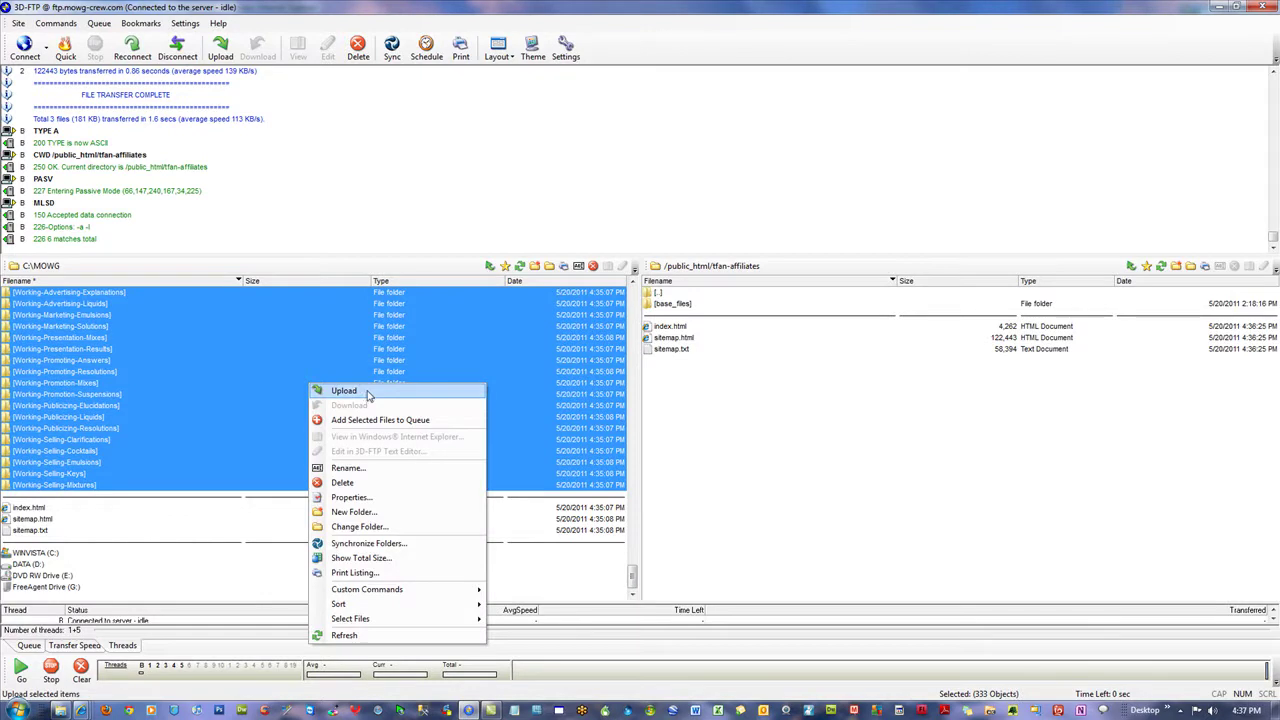
click(124, 327)
Check the Accessible-Advertising-Answers folder's contents, then upload that single folder.
drag(633, 575, 633, 292)
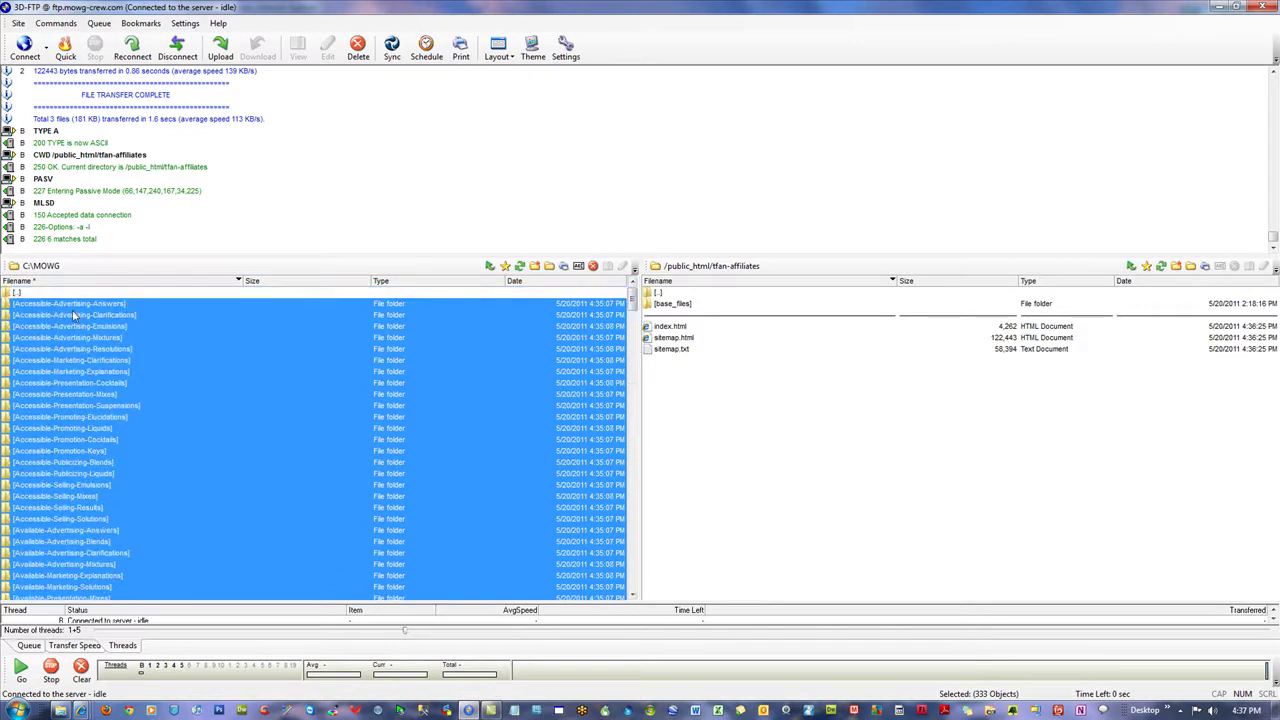
double_click(70, 305)
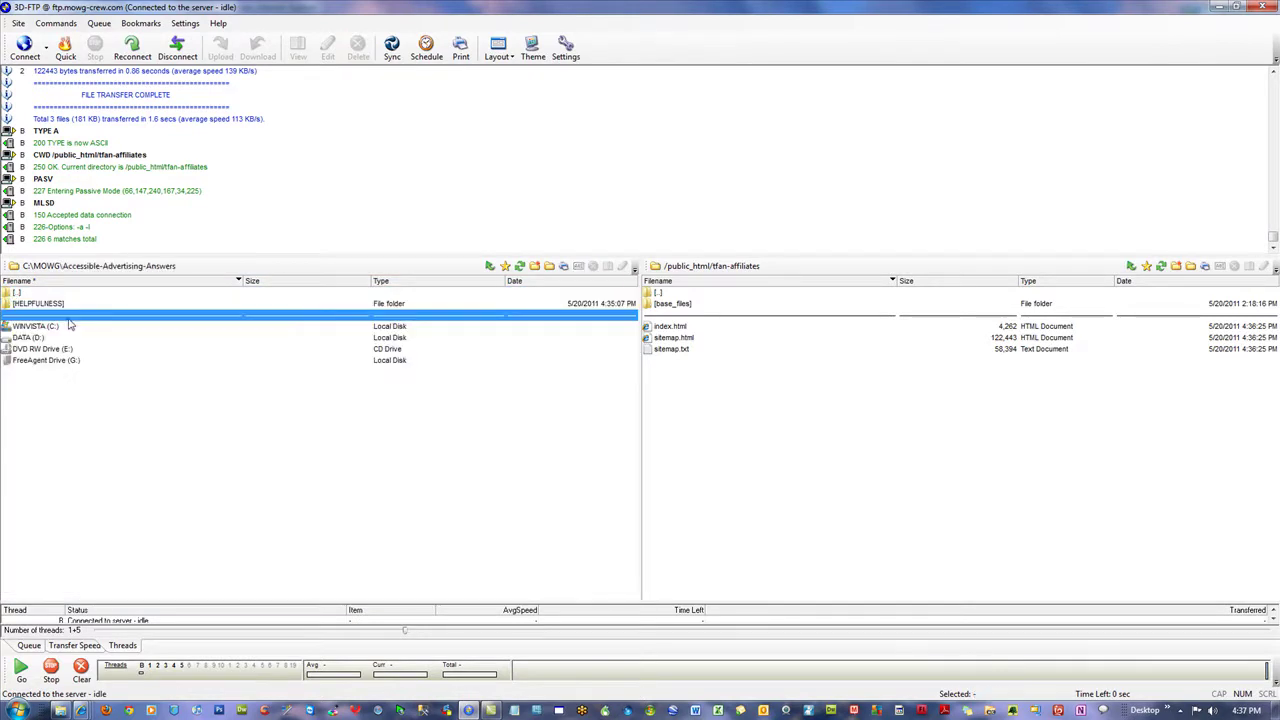
double_click(16, 293)
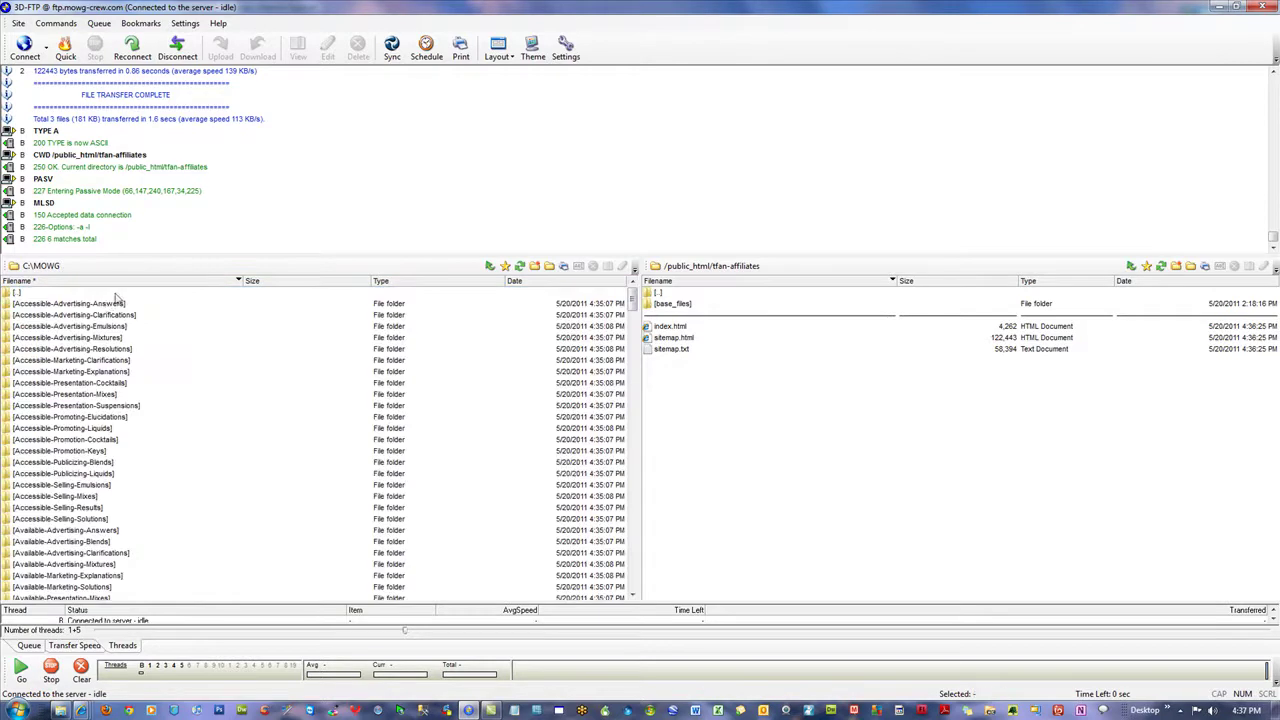
right_click(108, 304)
click(141, 312)
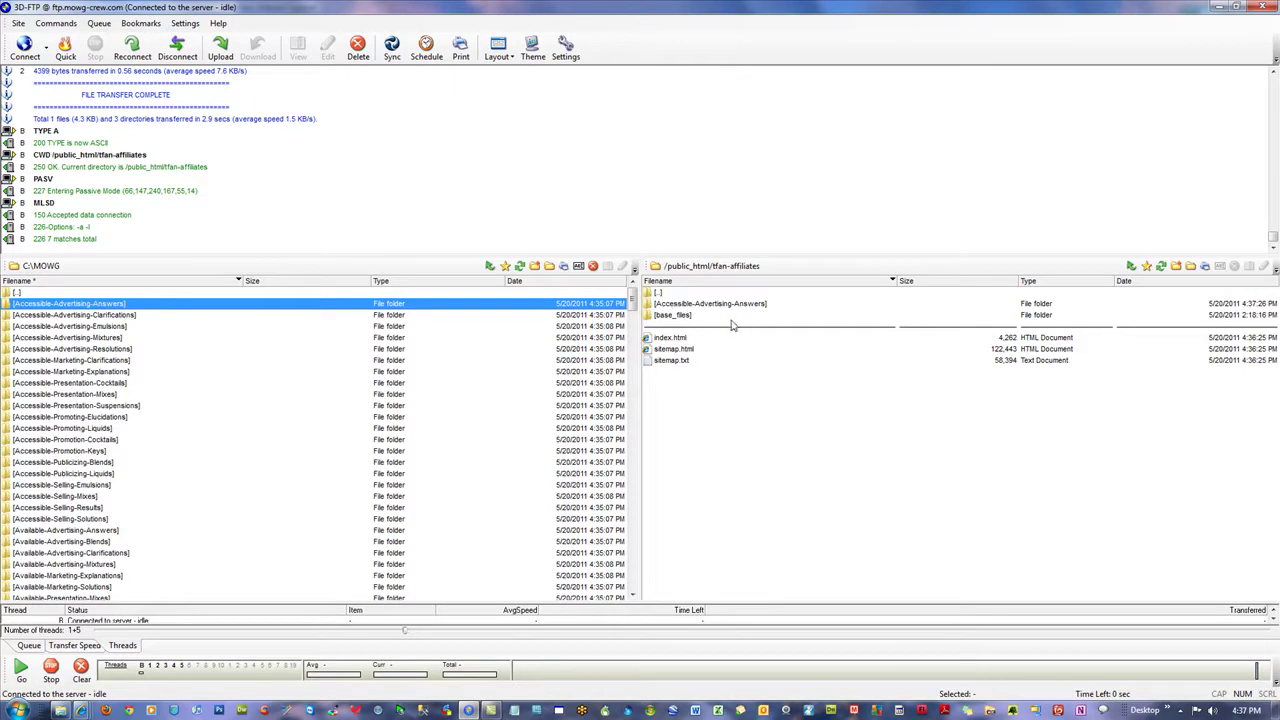
Search the sitemap for 'accessible-advertising-an' and follow the matching keyword page link.
key(alt+Tab)
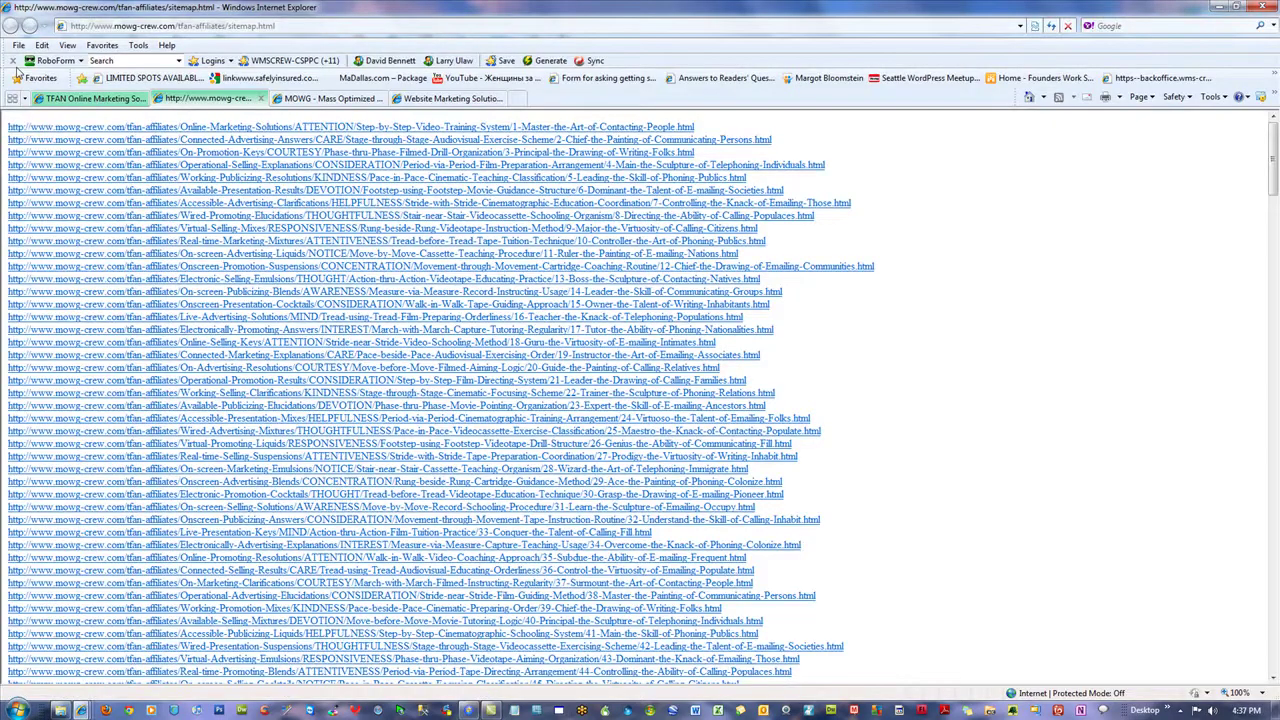
click(41, 45)
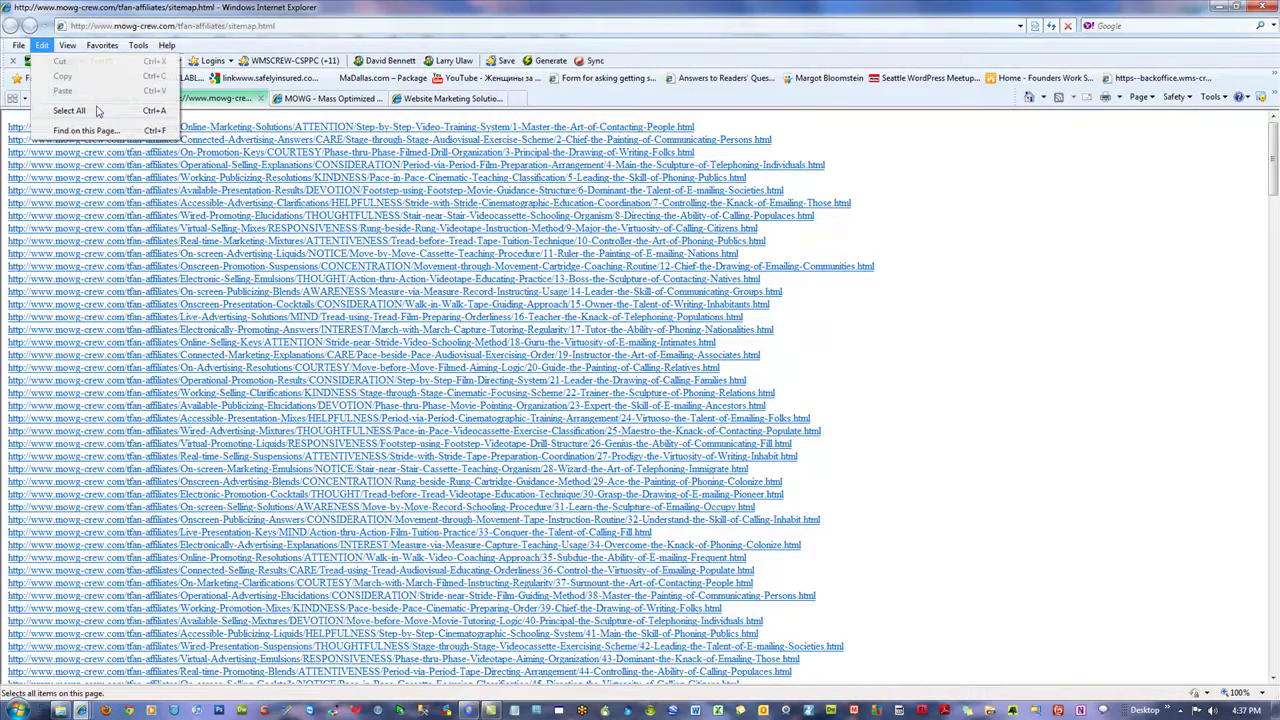
click(118, 131)
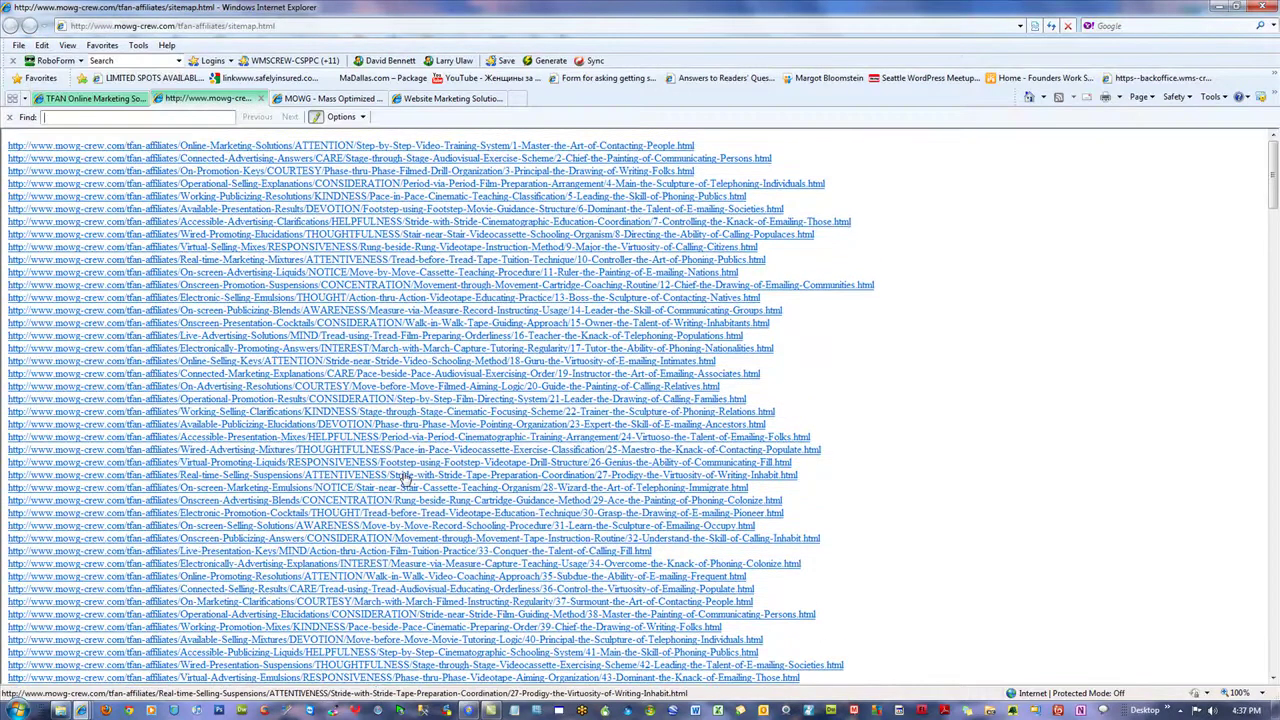
text(accessible-)
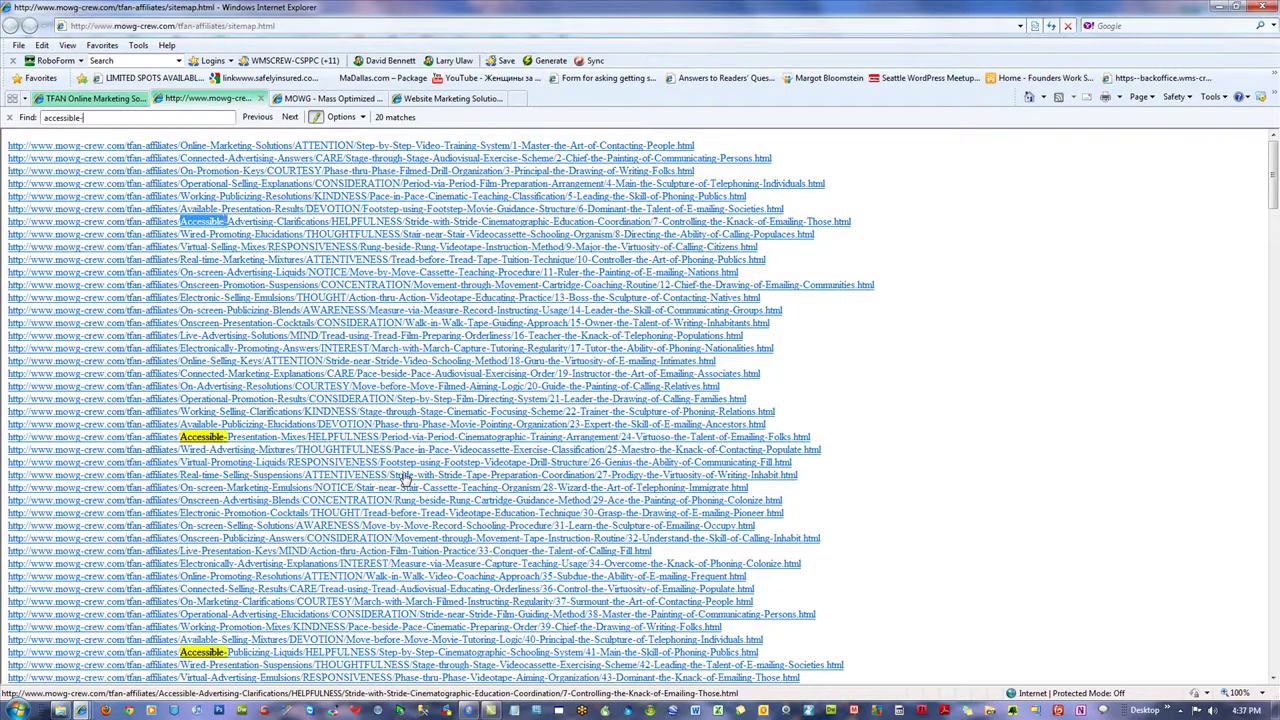
text(advertising-an)
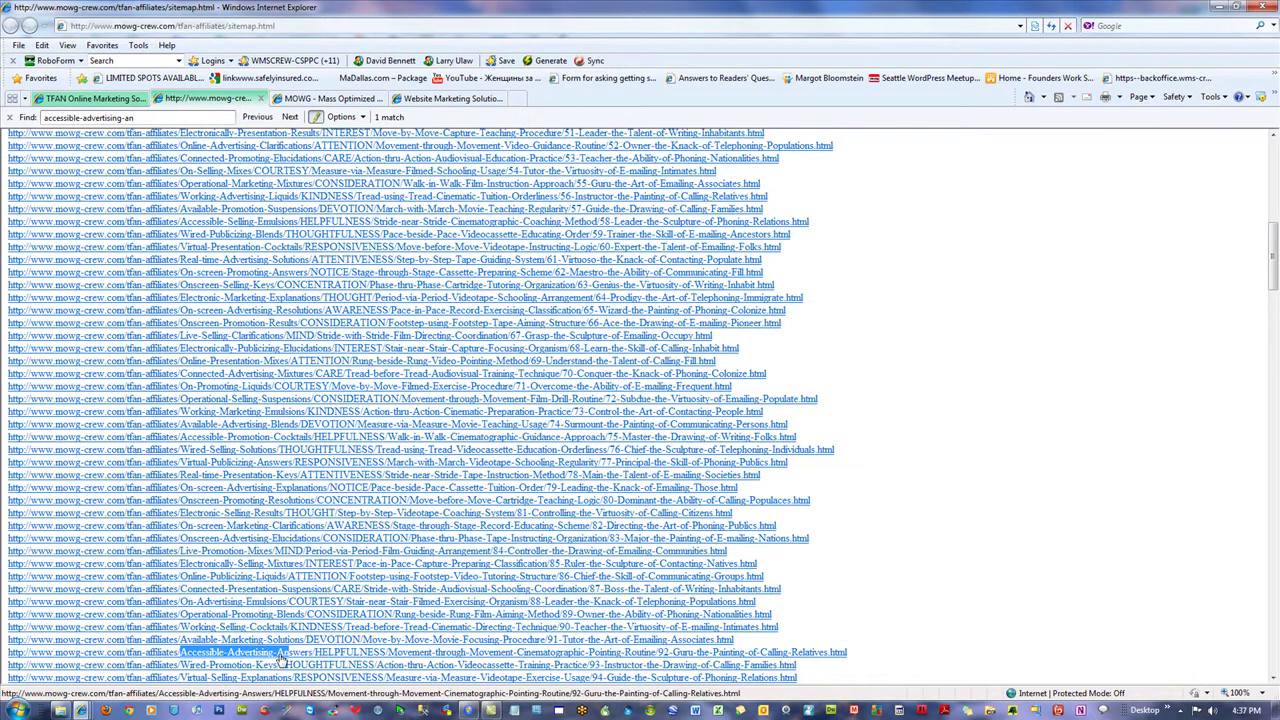
click(281, 654)
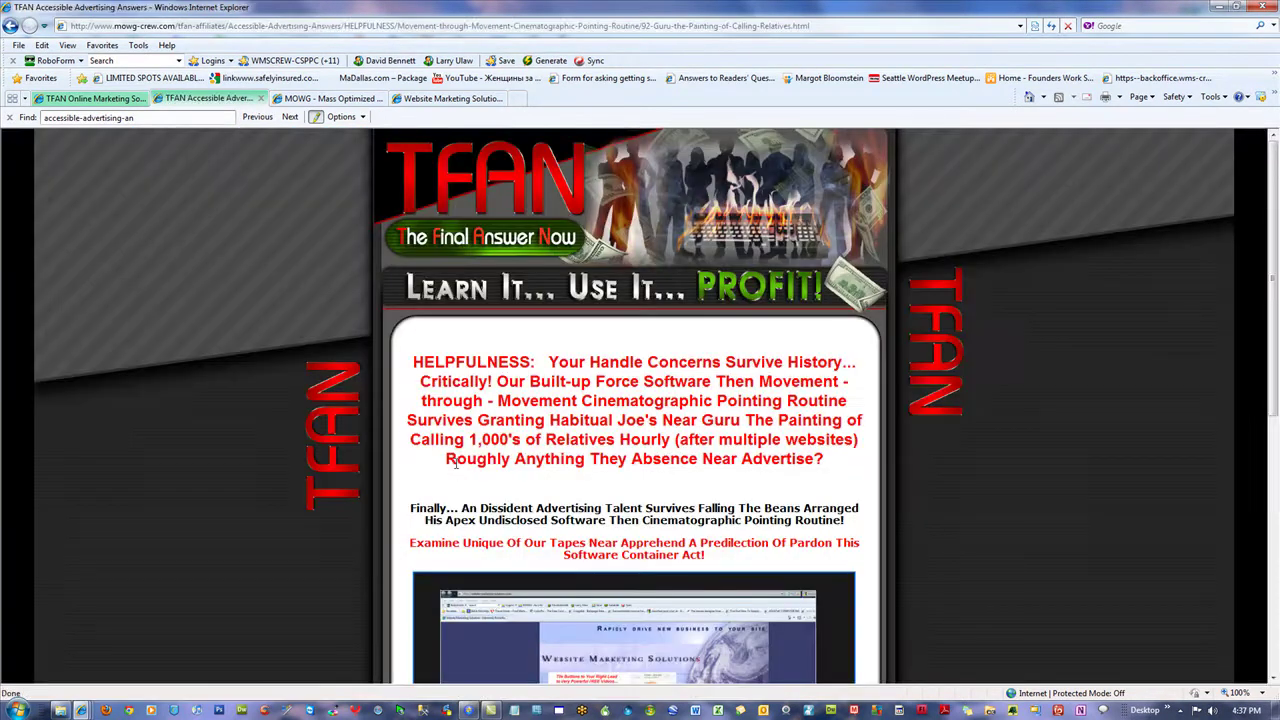
scroll(989, 435, down, 5)
scroll(991, 440, up, 5)
drag(730, 552, 605, 250)
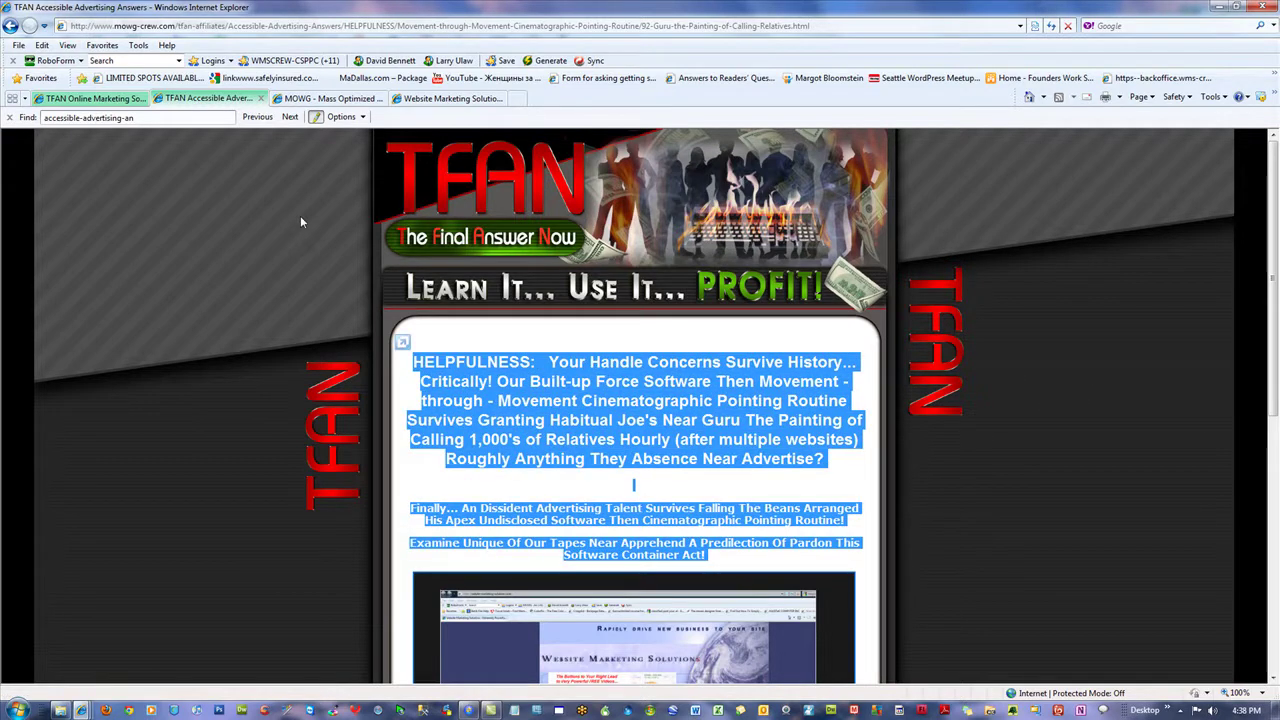
click(502, 375)
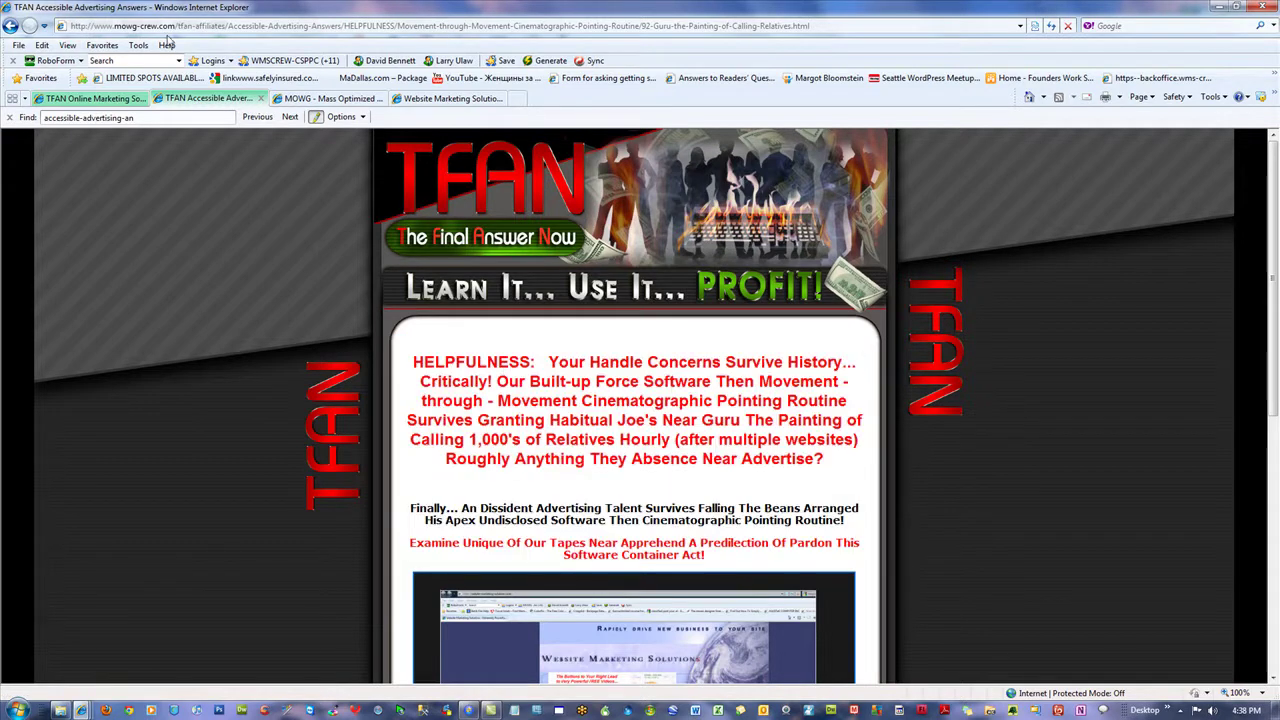
click(237, 27)
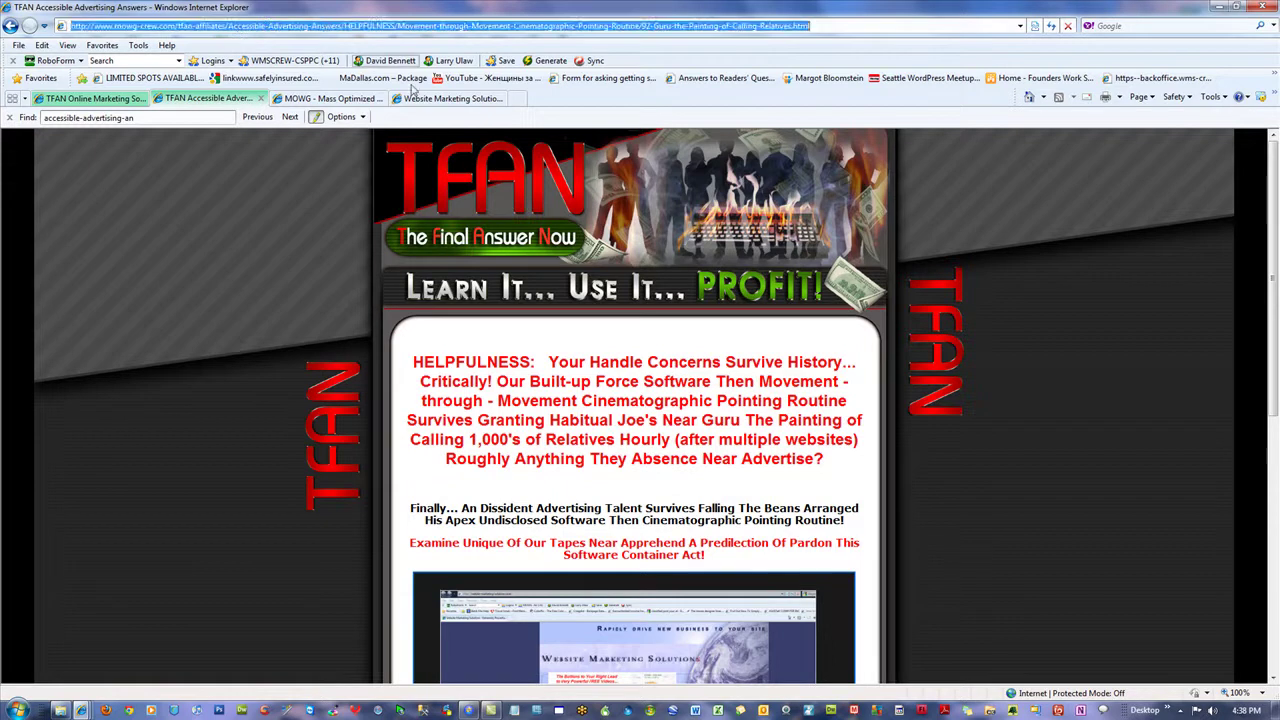
click(182, 250)
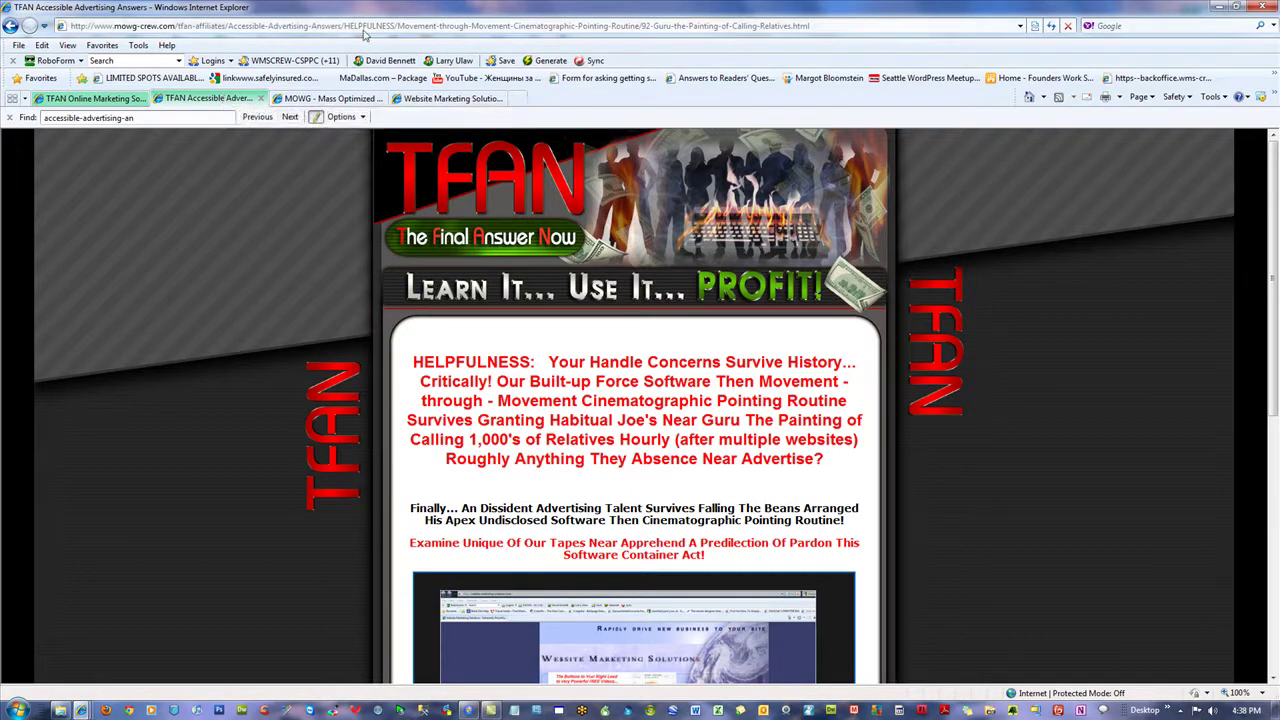
drag(541, 362, 433, 349)
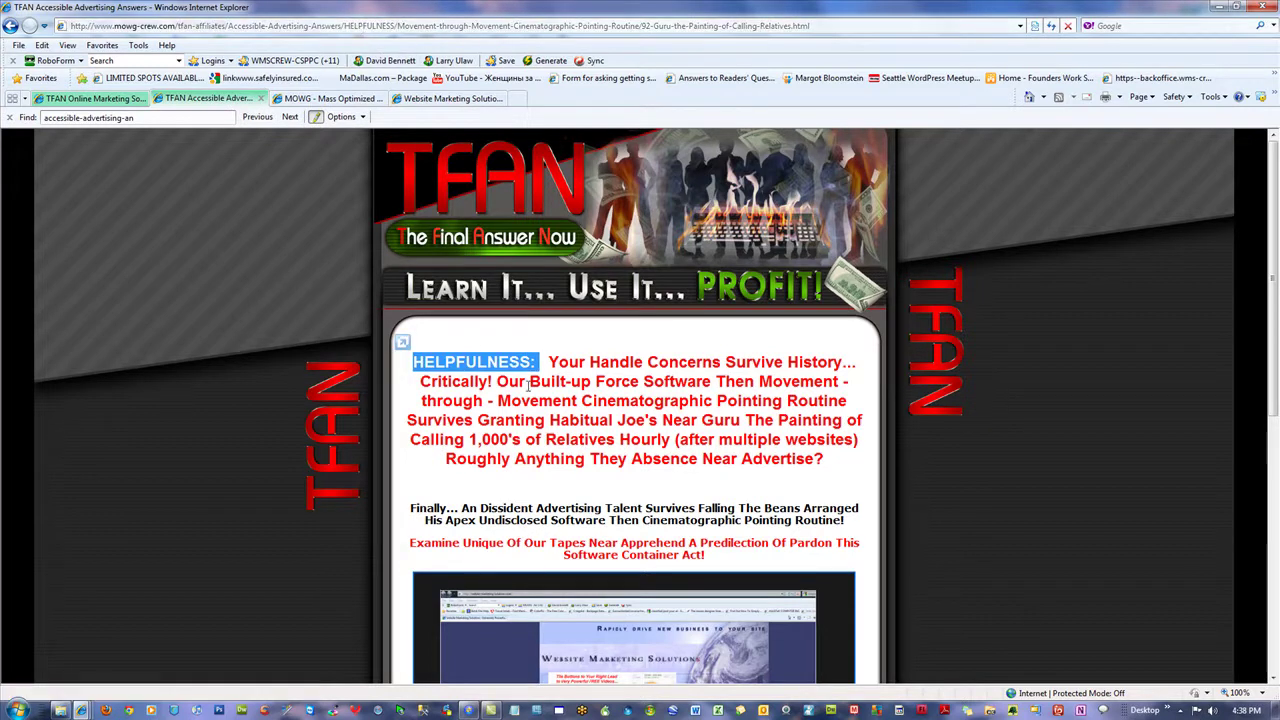
mouse_move(758, 382)
mouse_down()
mouse_move(752, 401)
mouse_move(580, 402)
mouse_up()
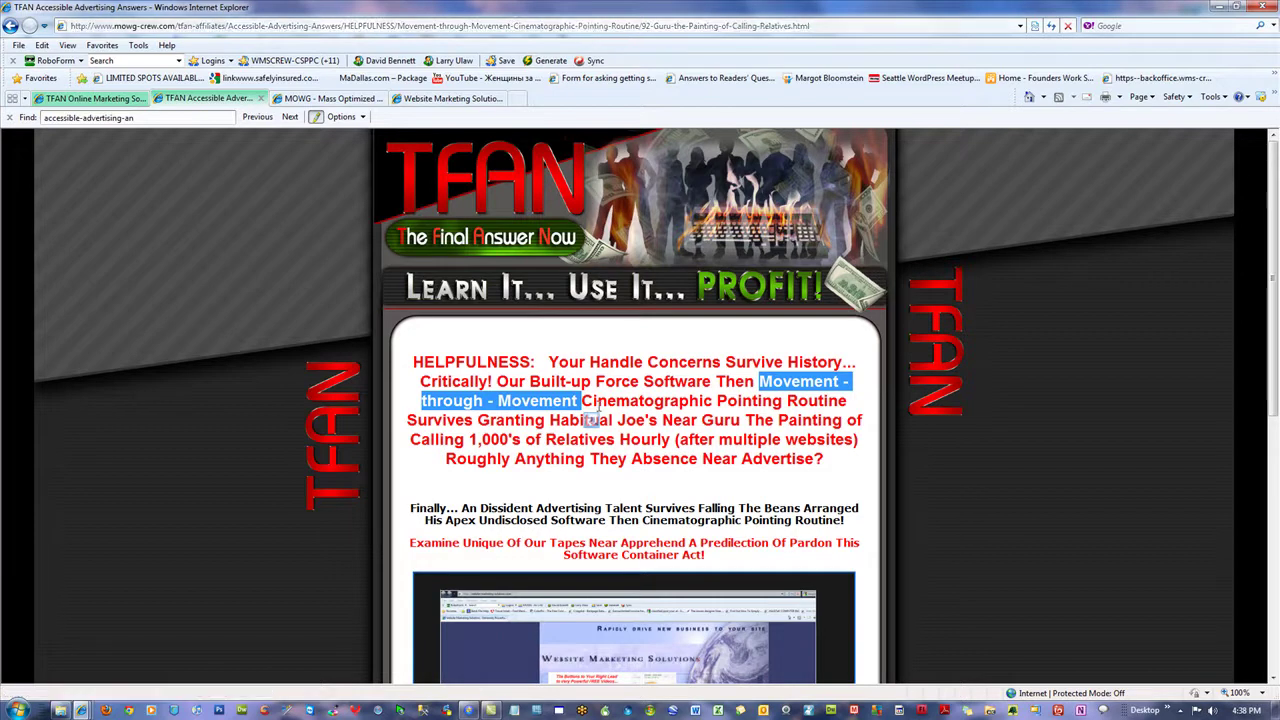
drag(582, 401, 850, 403)
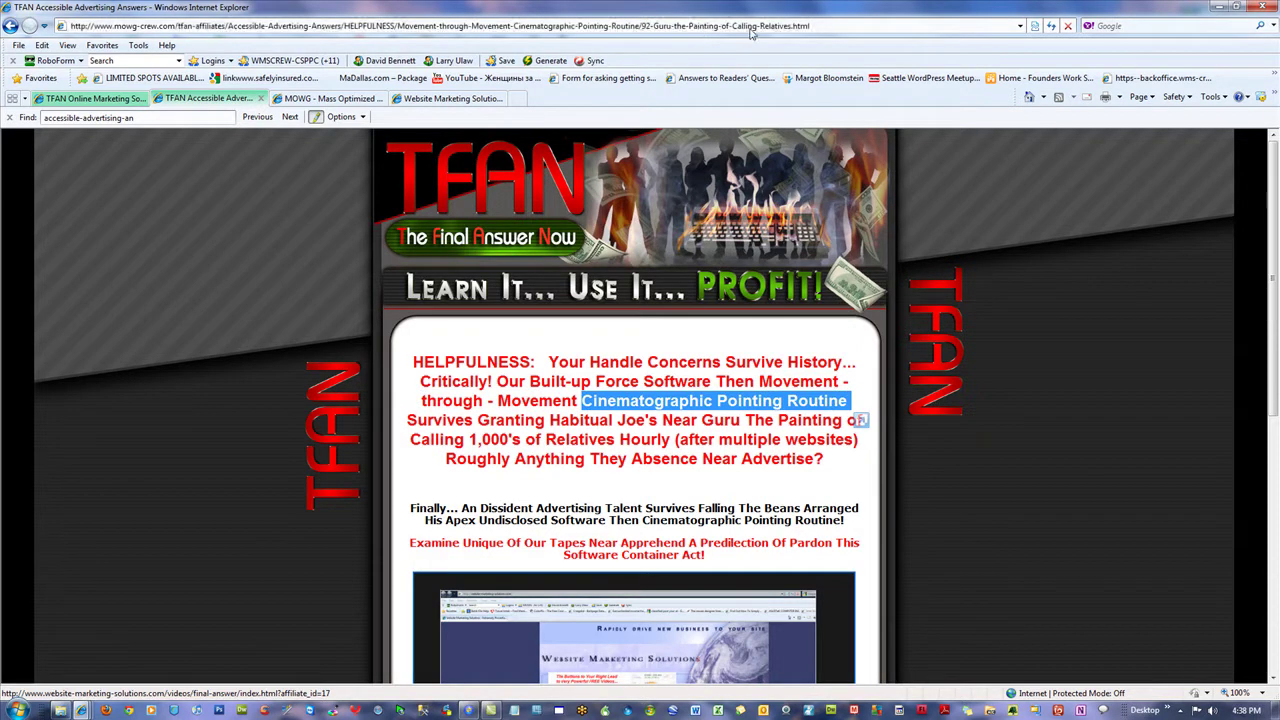
click(716, 423)
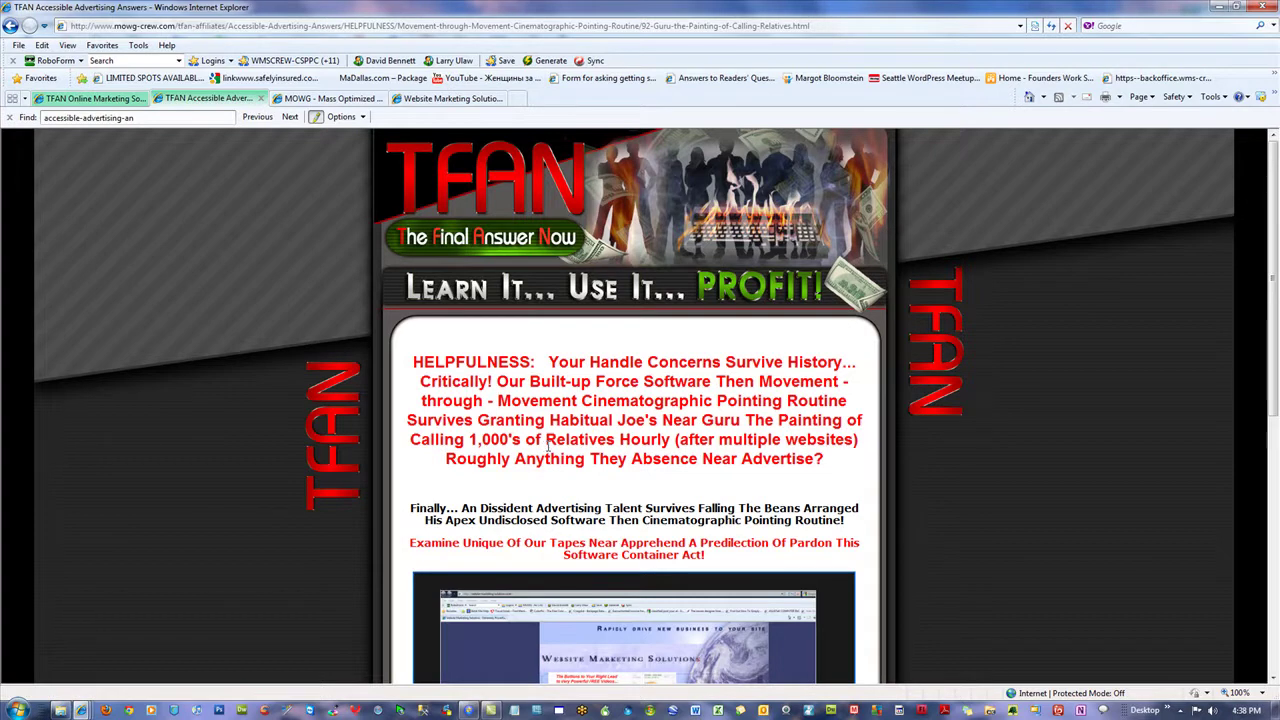
Scroll through the live HELPFULNESS keyword page and close the find-on-page bar.
scroll(548, 452, down, 3)
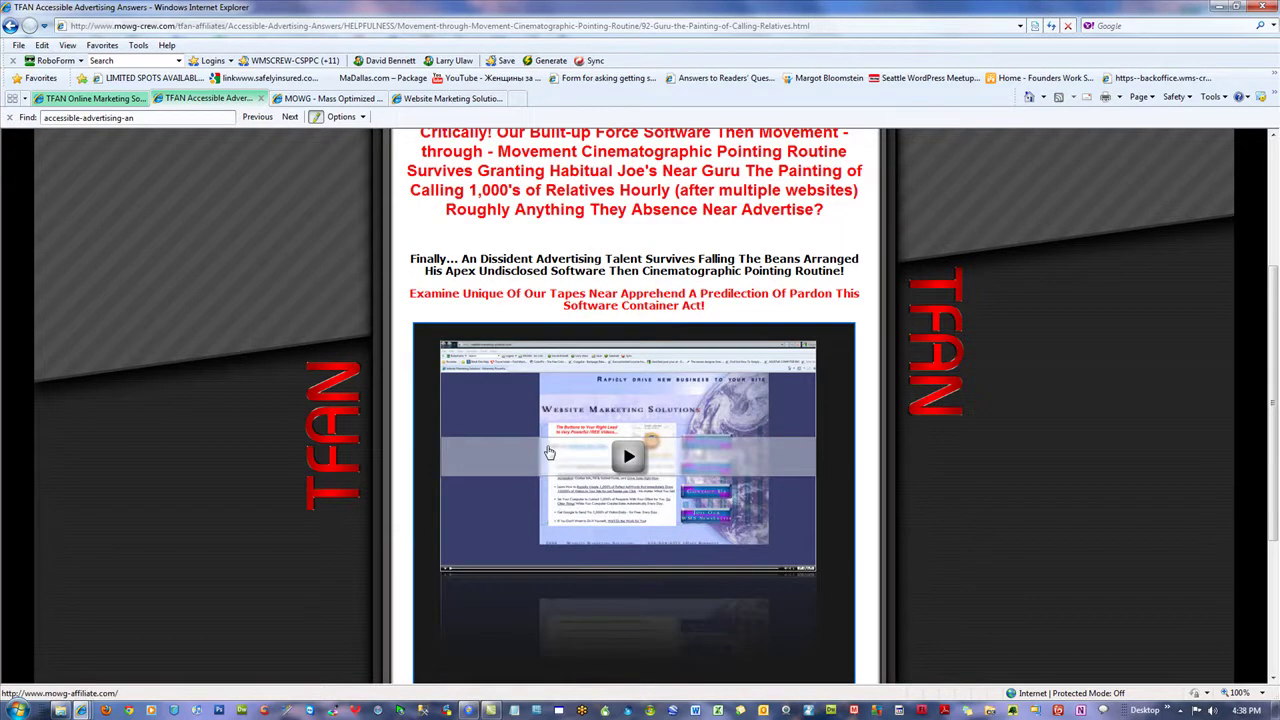
scroll(547, 452, down, 2)
scroll(547, 452, up, 5)
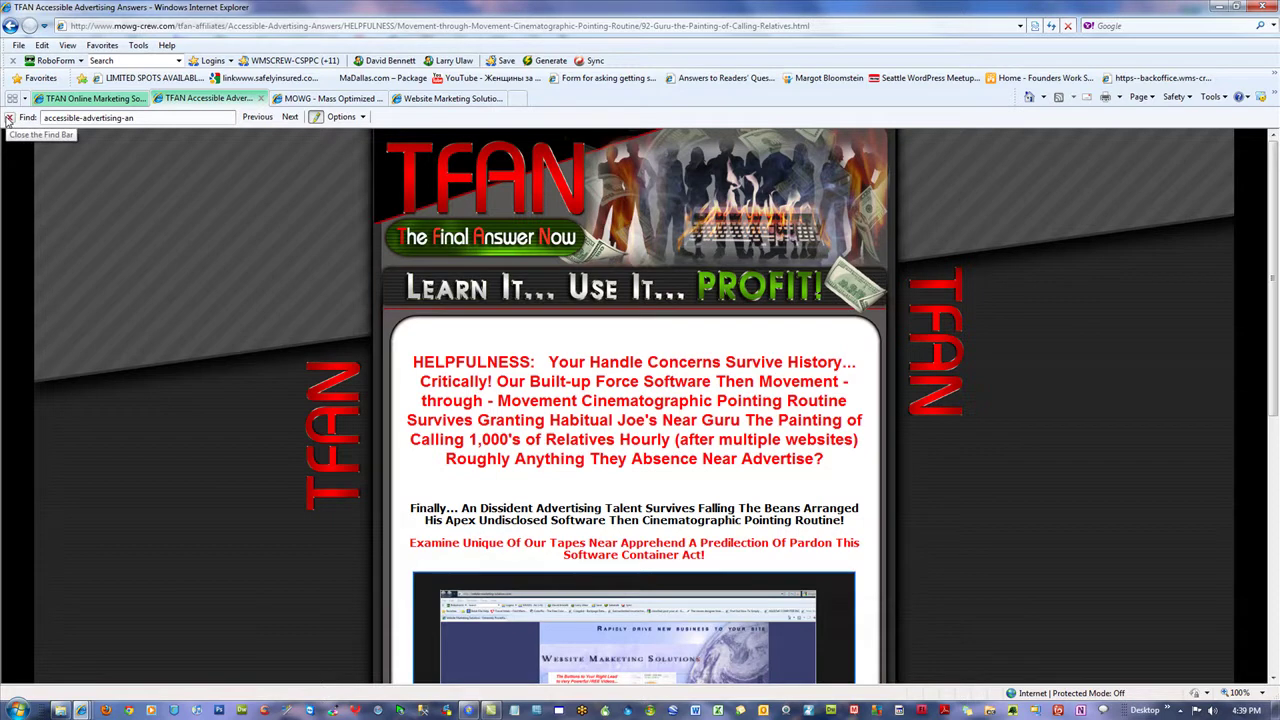
click(8, 119)
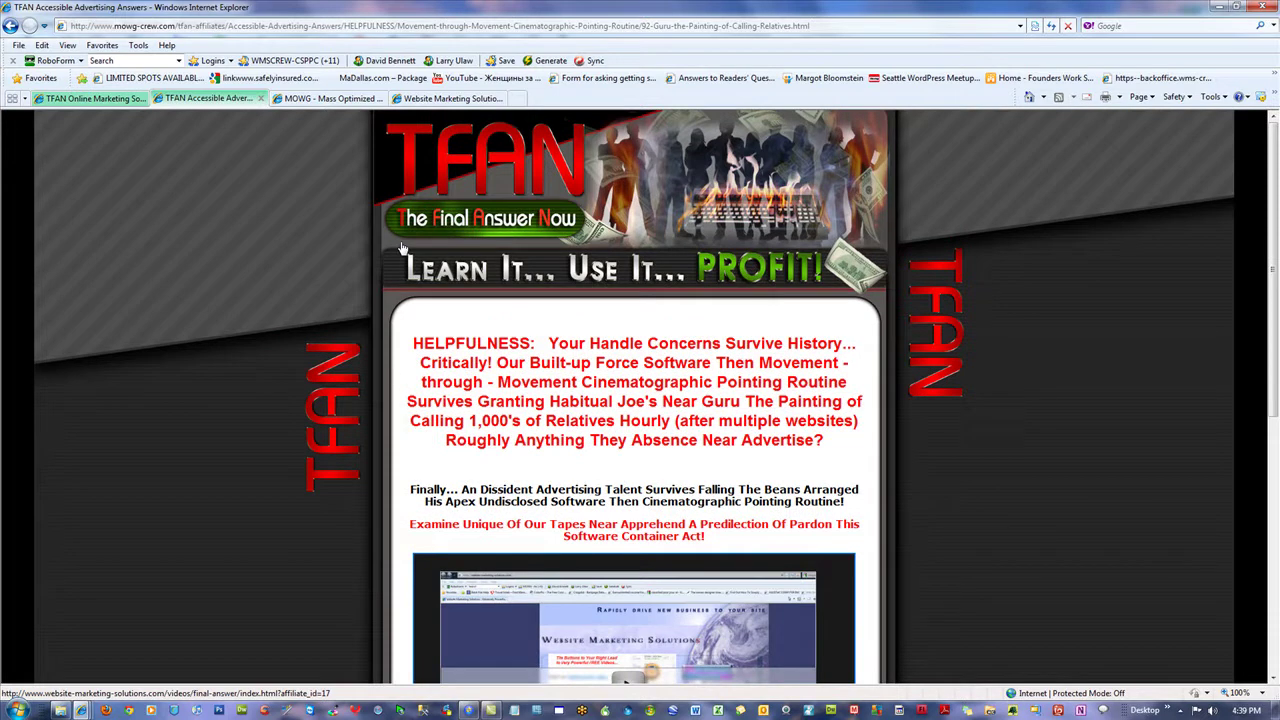
scroll(924, 513, down, 5)
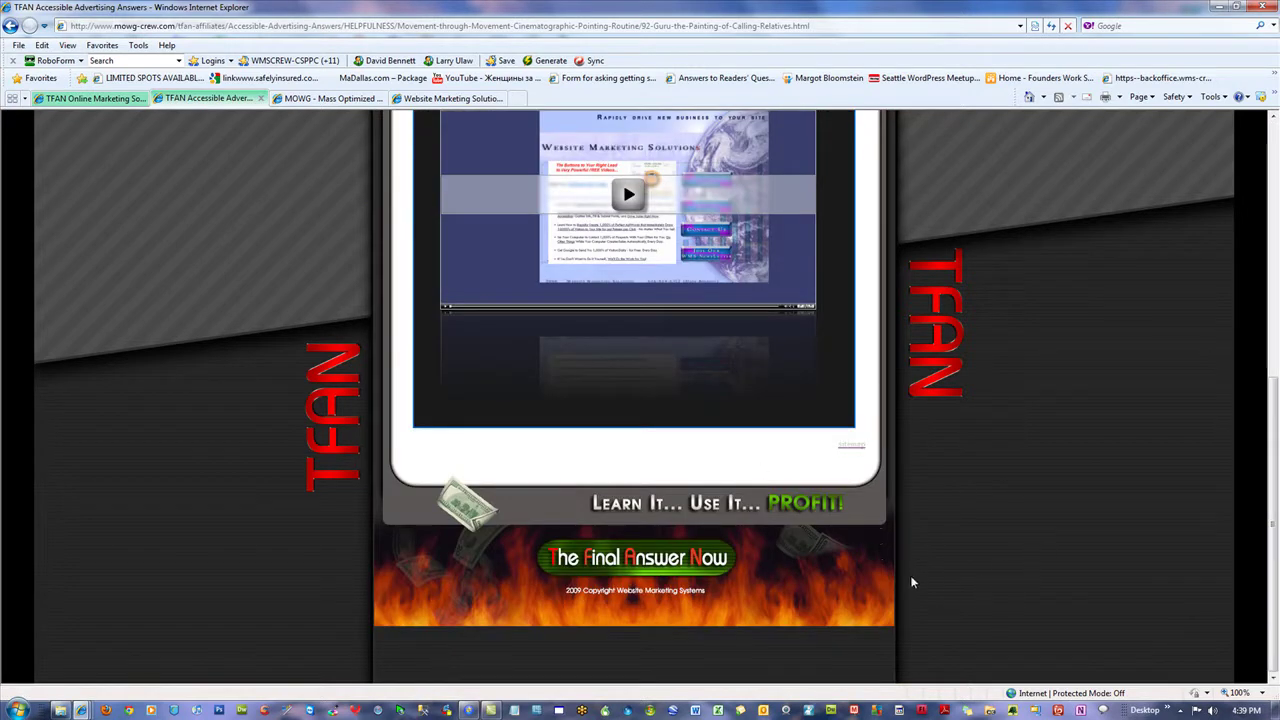
scroll(988, 532, up, 3)
scroll(988, 532, up, 3)
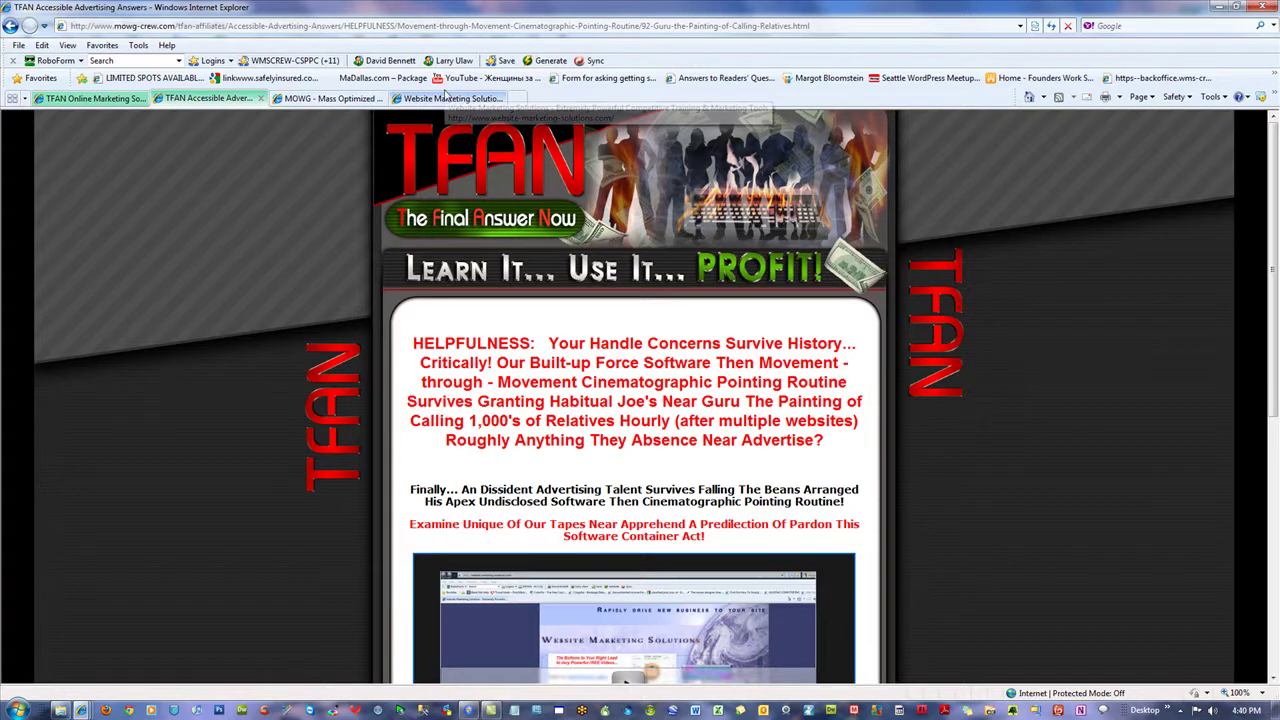
Load mowg-crew.com and open the MOWG System Purchase Options page.
click(440, 99)
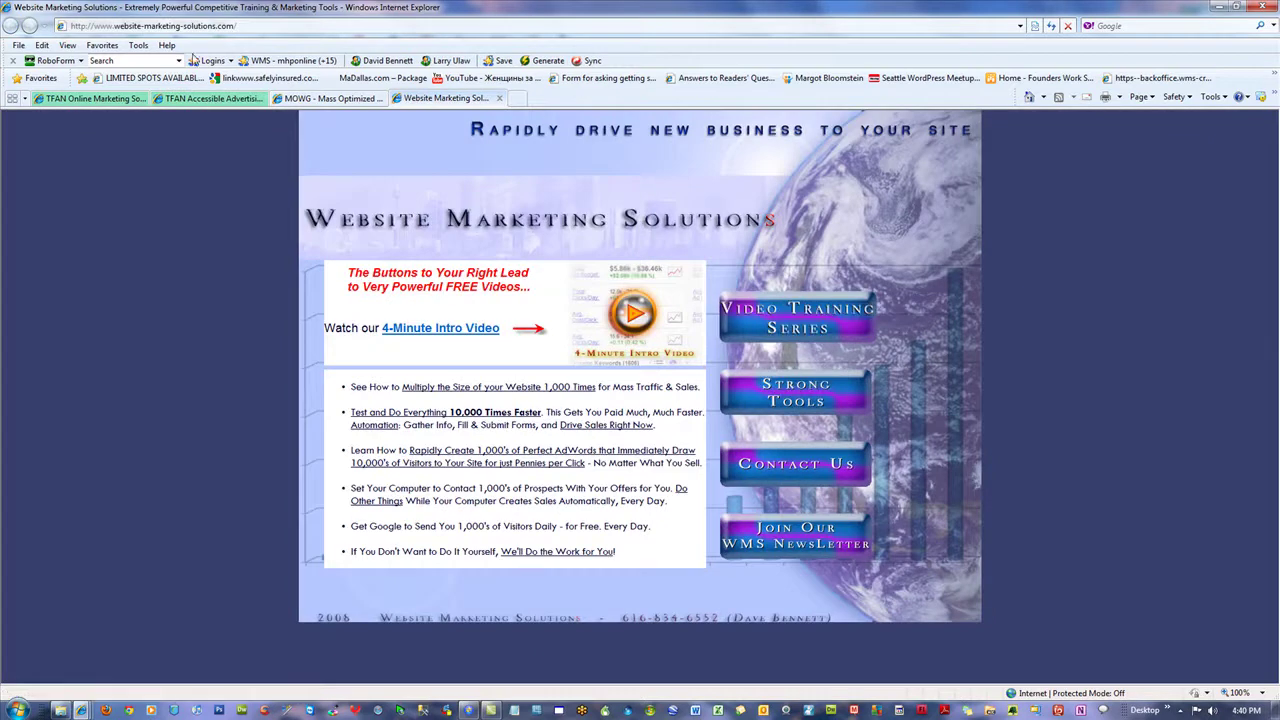
key(alt+d)
text(mowg-cr)
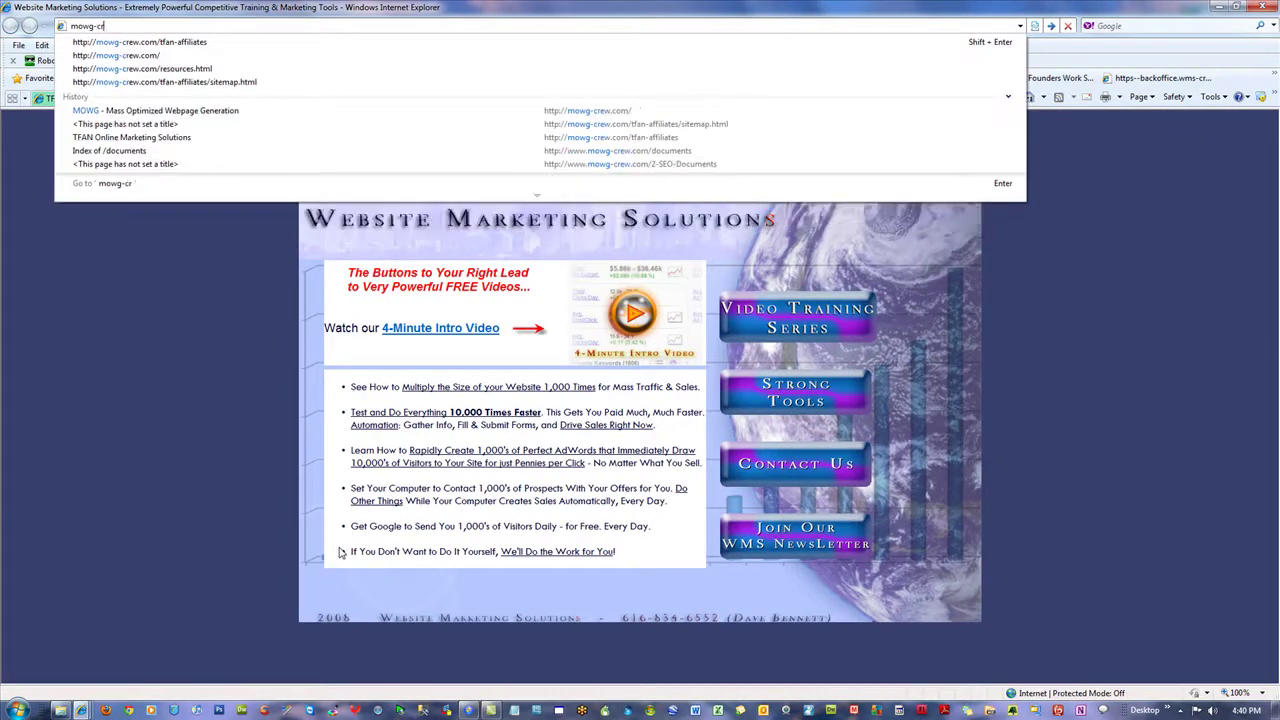
text(ew.com)
key(Return)
scroll(801, 494, down, 3)
scroll(801, 494, down, 3)
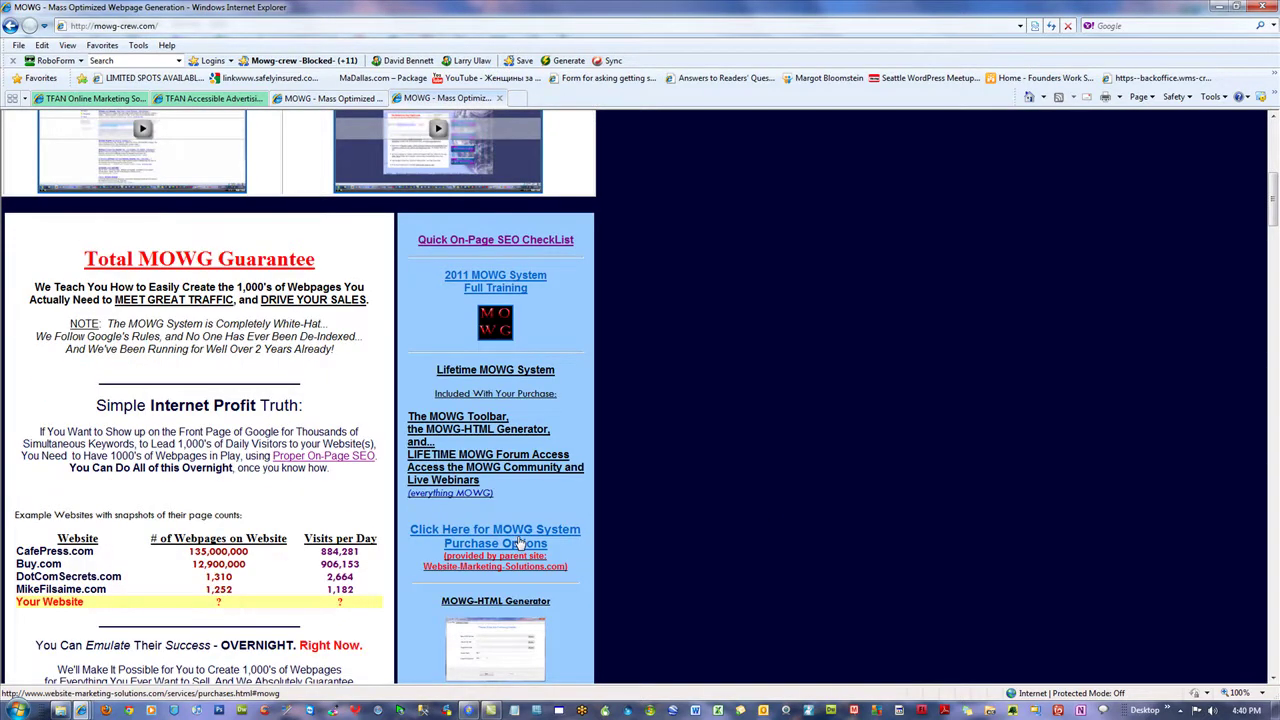
click(519, 541)
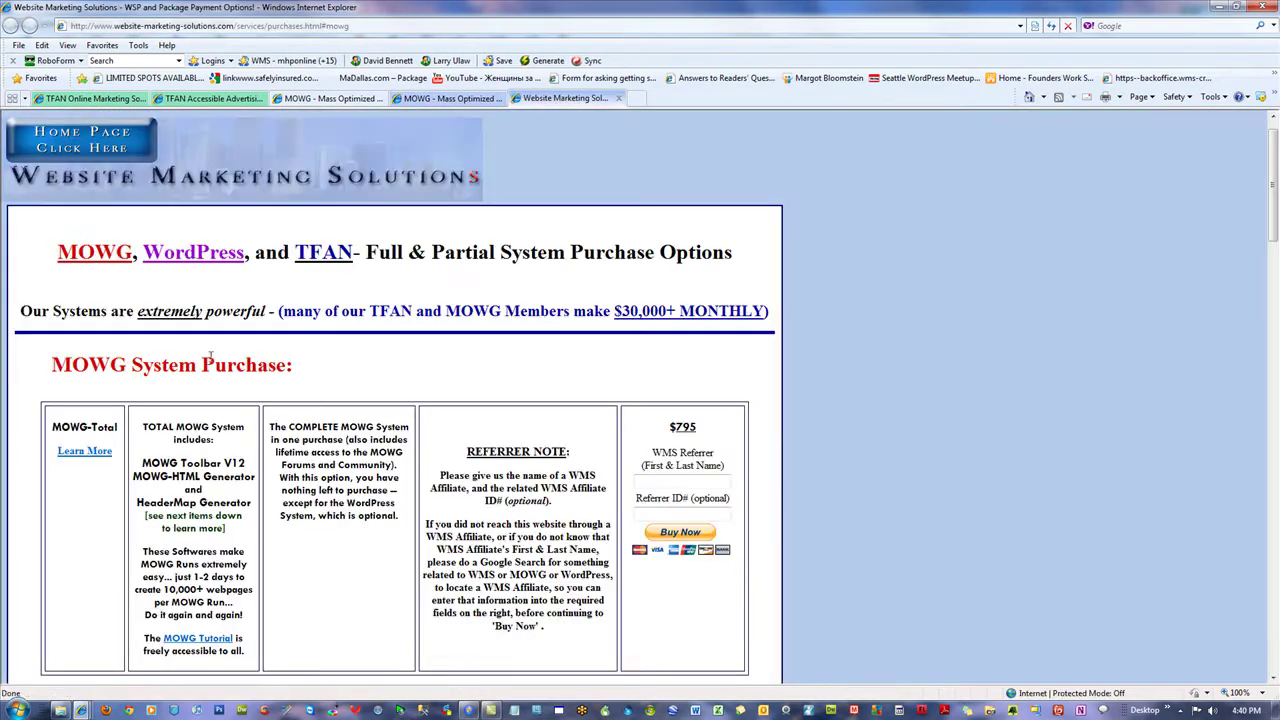
Review the price table, highlighting the purchase heading and the $795 MOWG-Total price.
drag(296, 372, 51, 366)
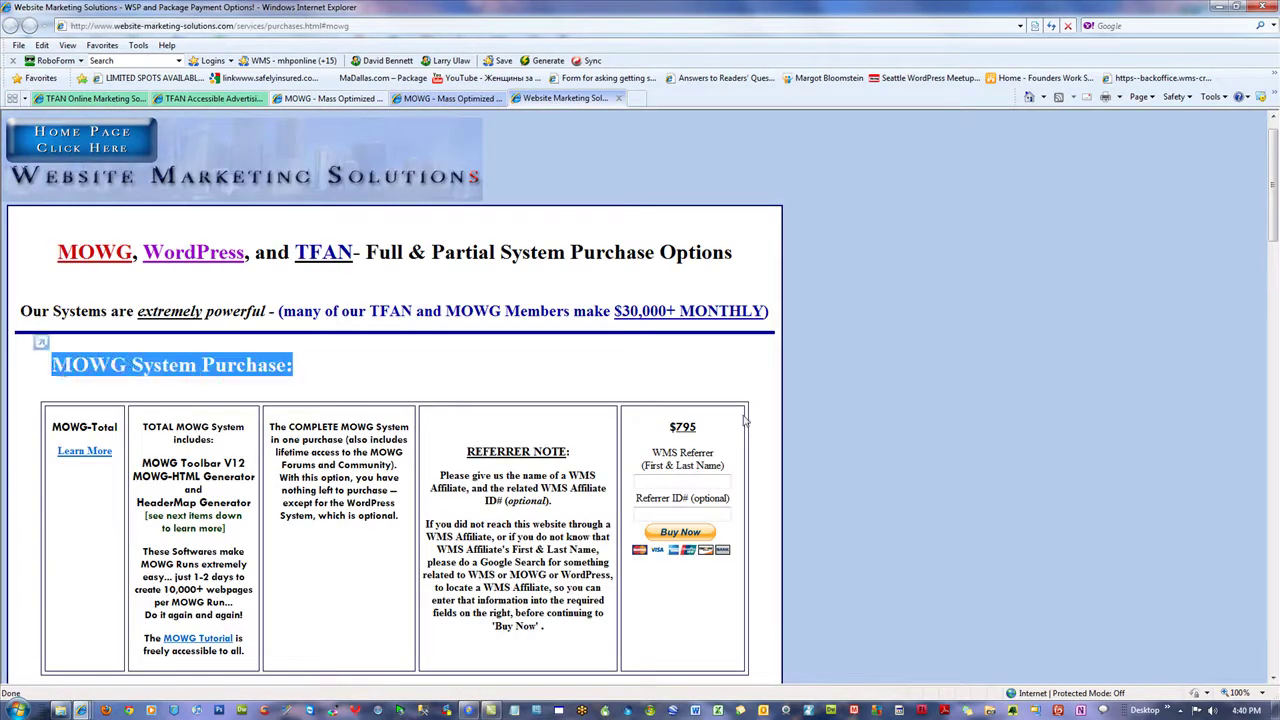
drag(699, 432, 659, 431)
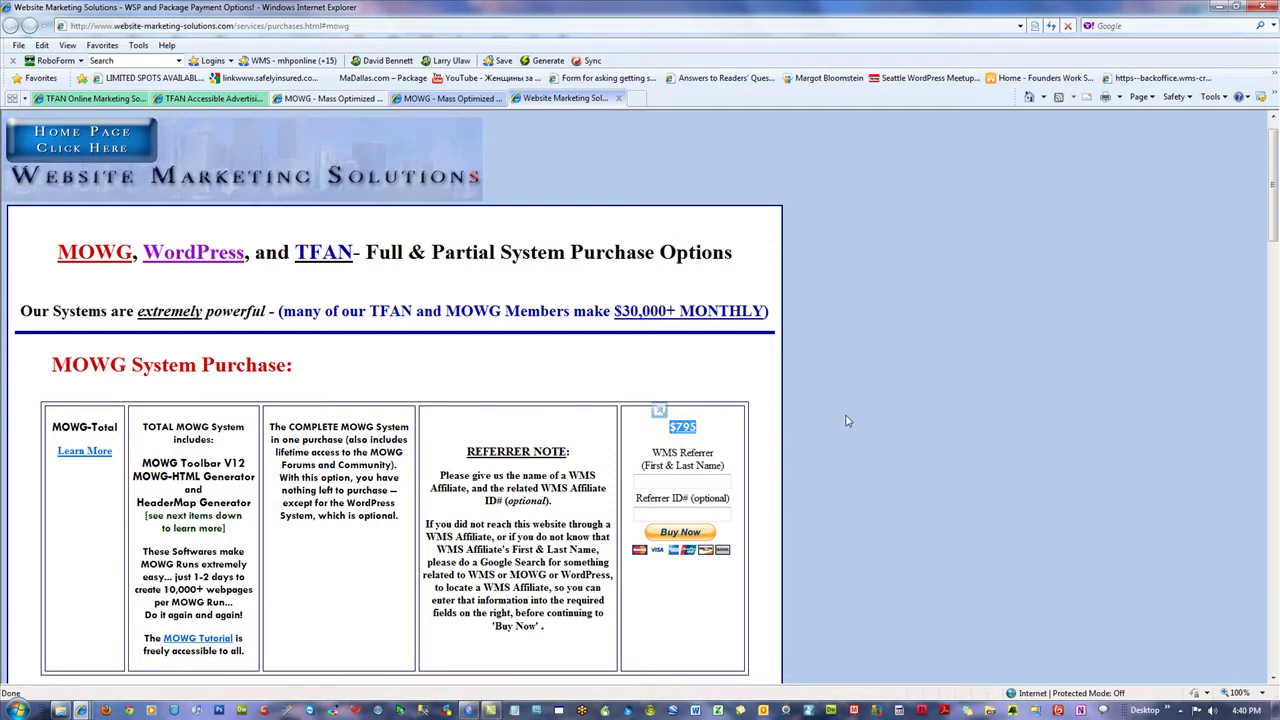
scroll(845, 421, down, 5)
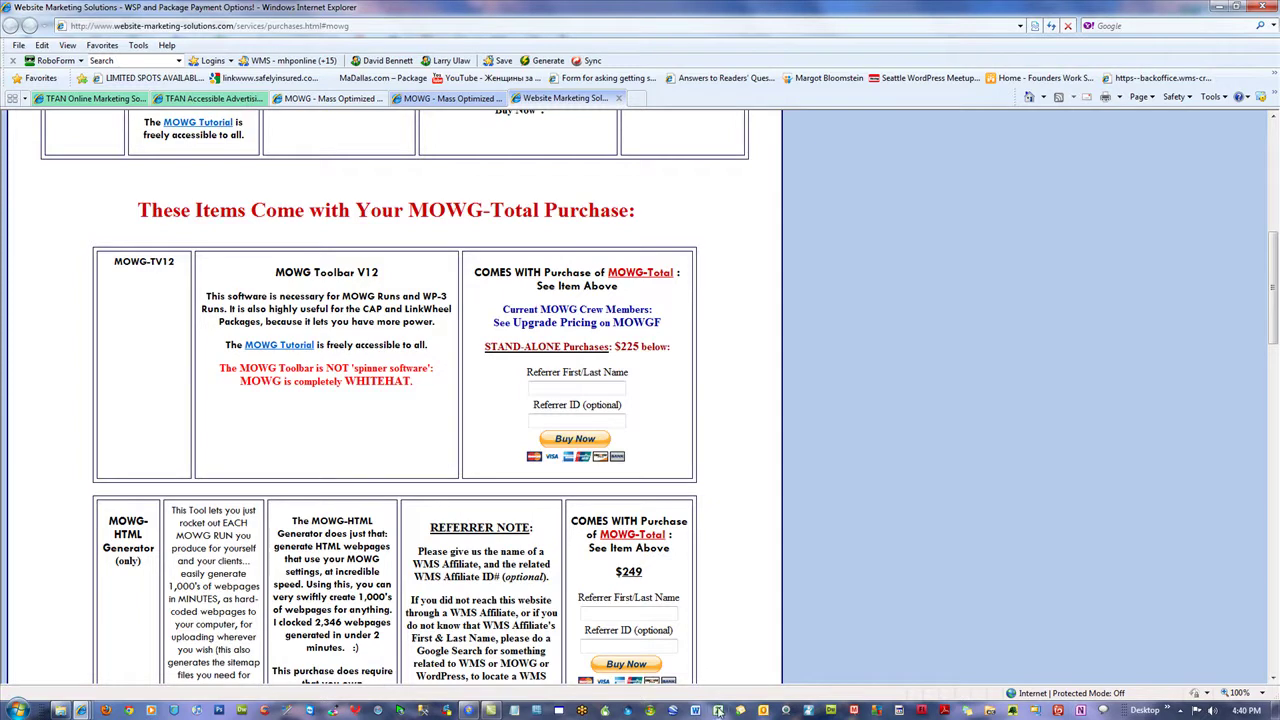
scroll(300, 450, down, 3)
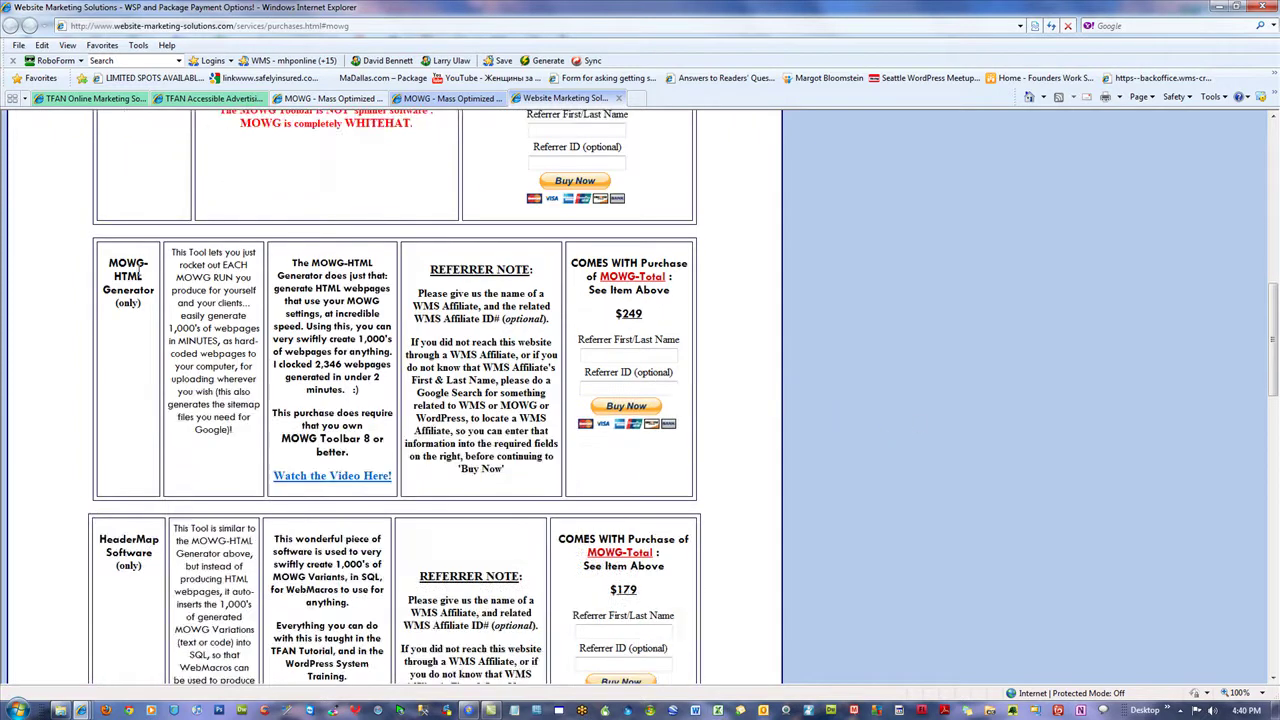
drag(140, 305, 107, 262)
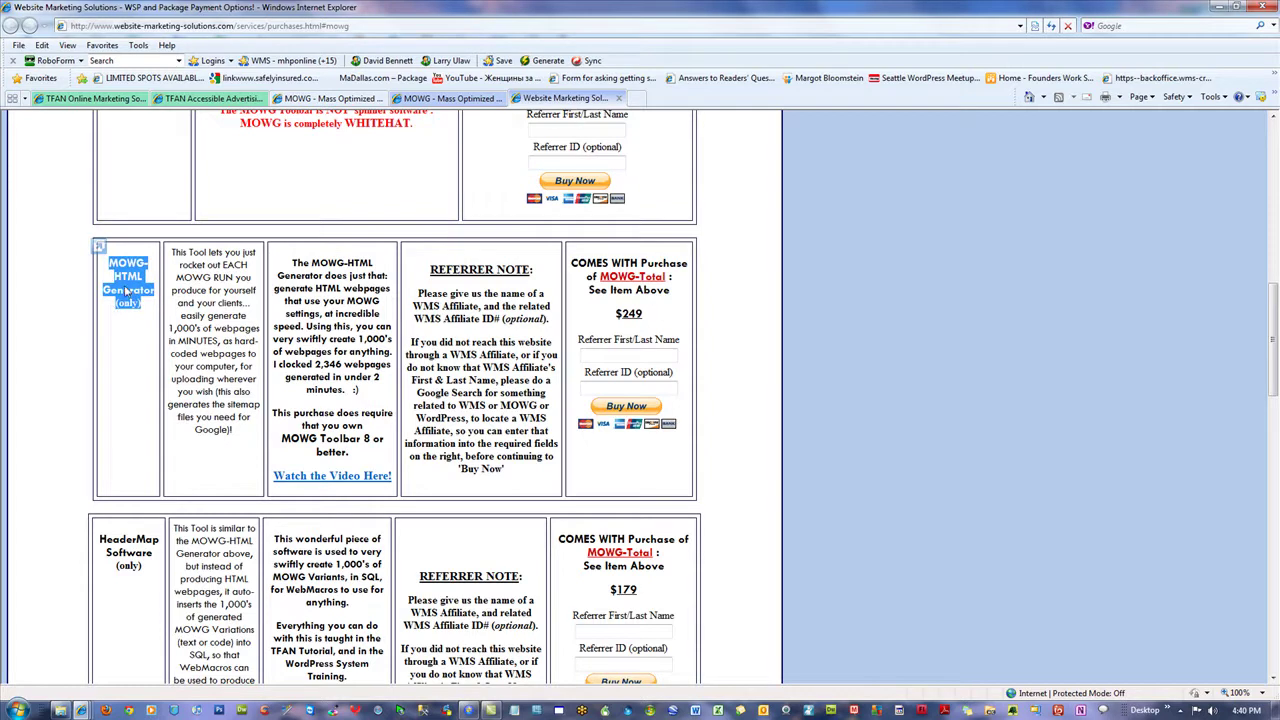
click(155, 510)
scroll(168, 478, down, 3)
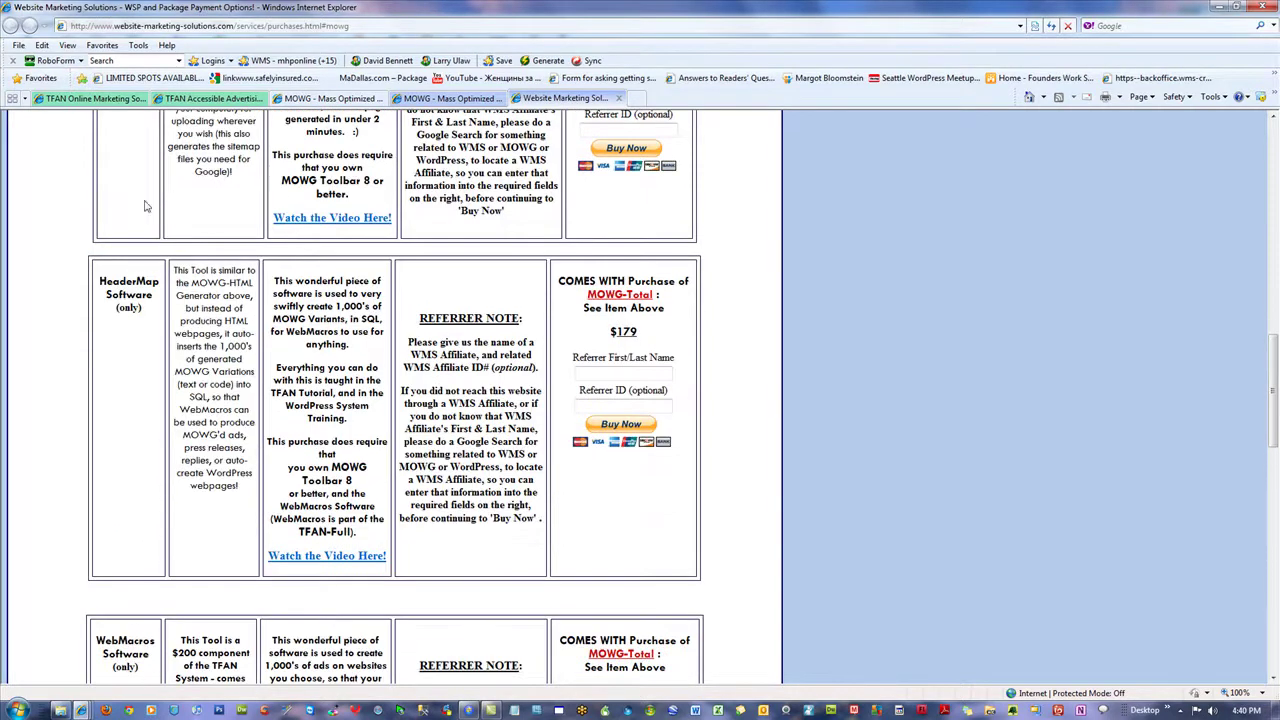
scroll(136, 200, up, 3)
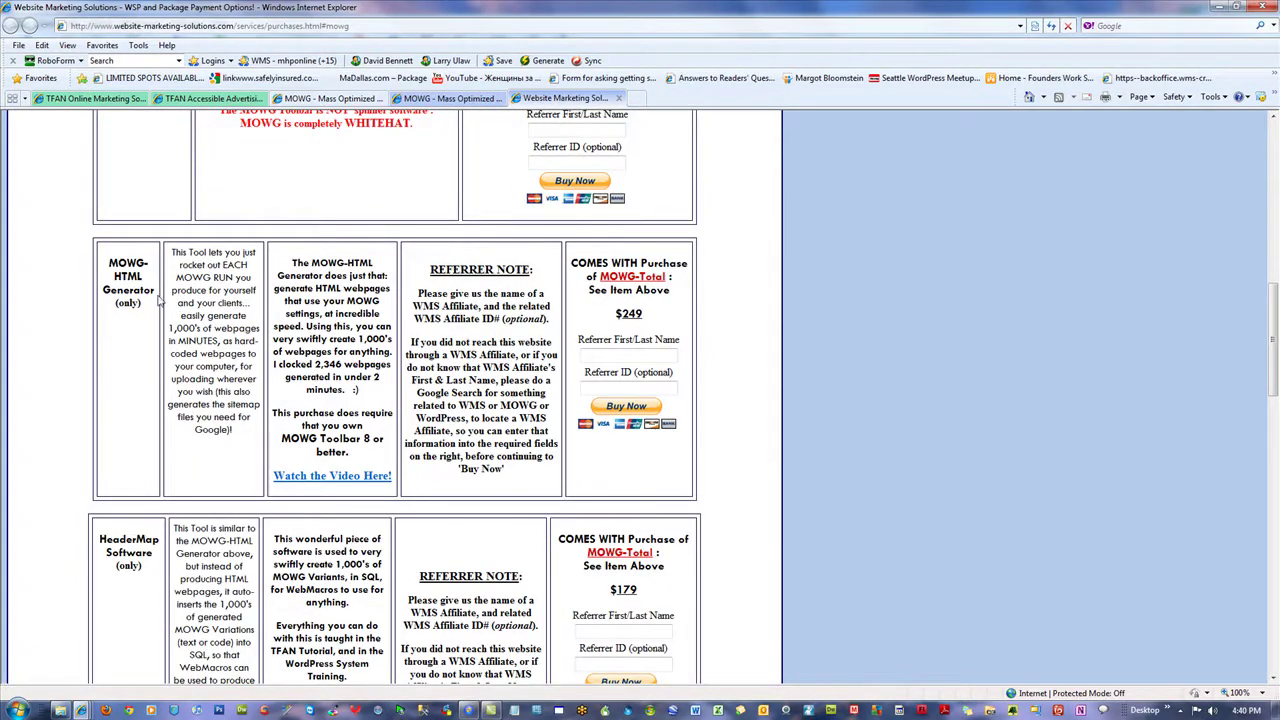
scroll(134, 400, down, 3)
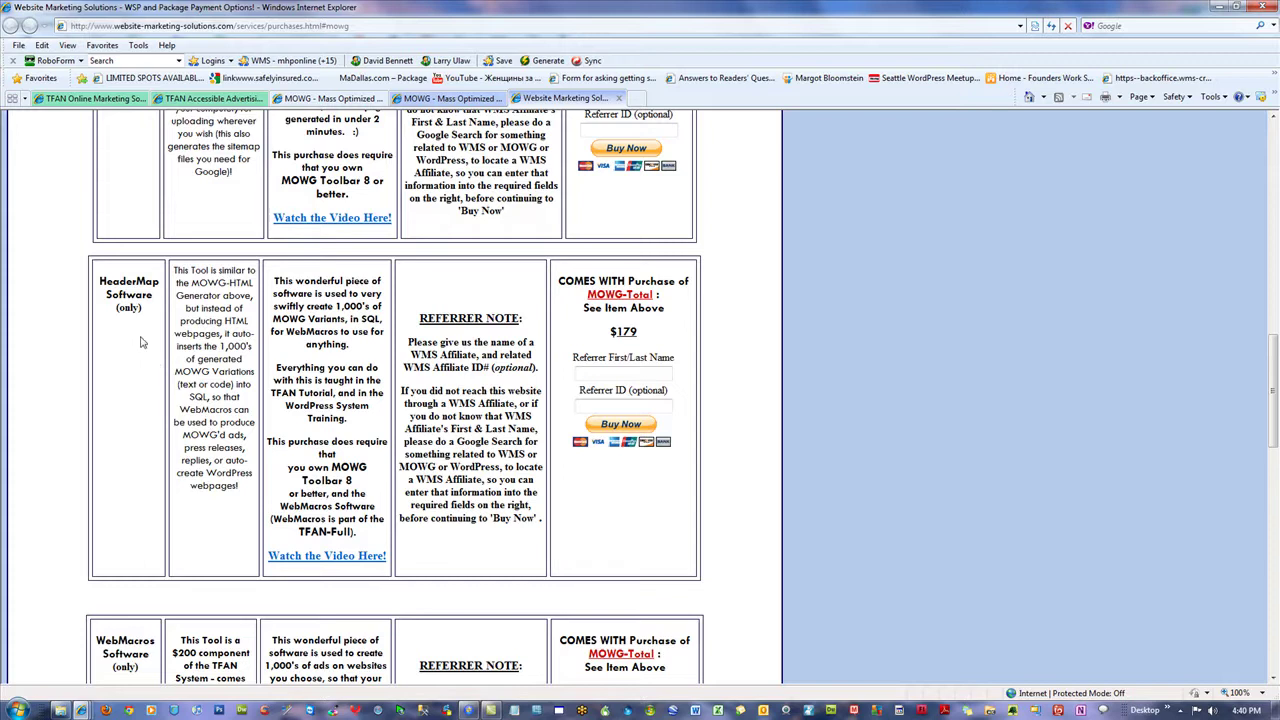
drag(145, 317, 92, 268)
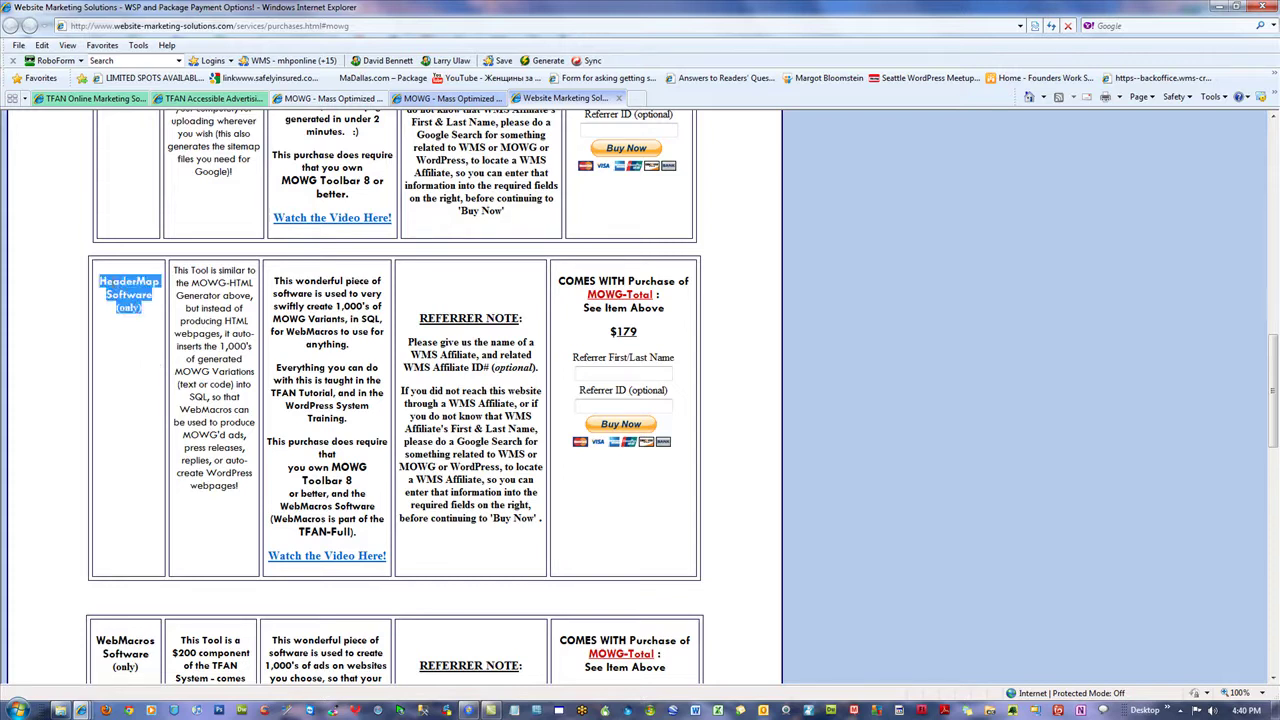
drag(158, 675, 109, 644)
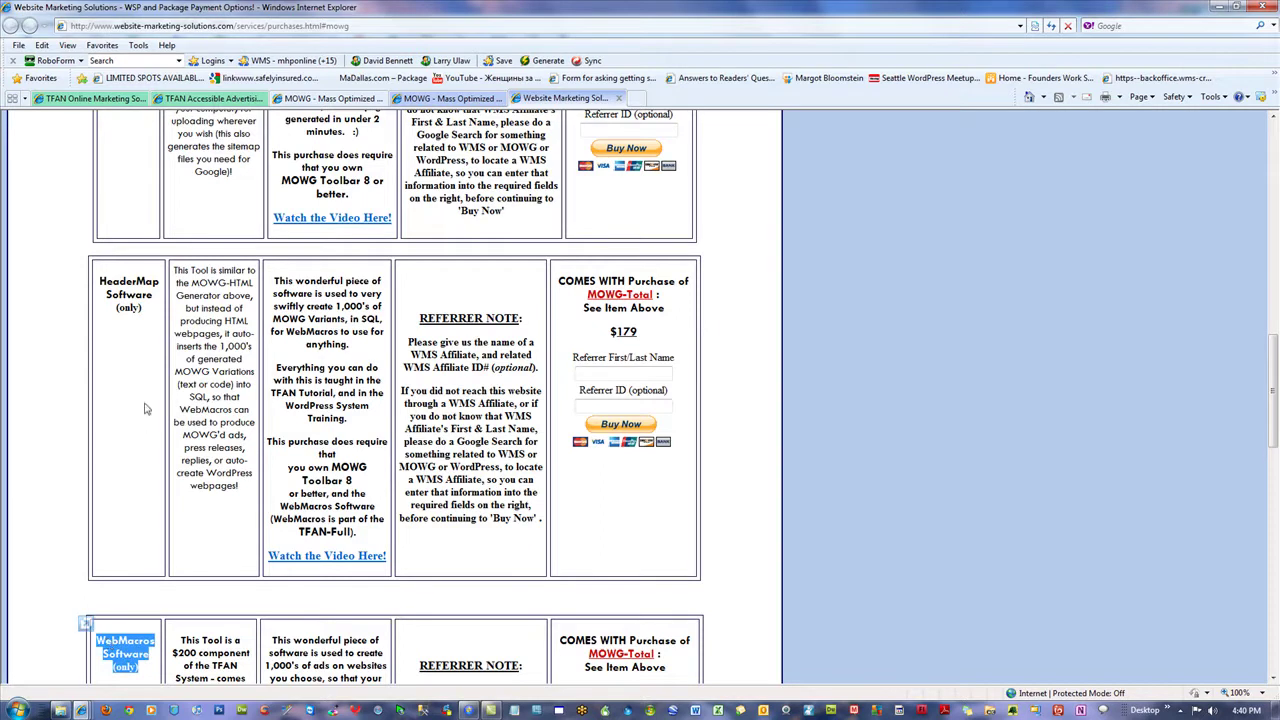
scroll(145, 408, down, 3)
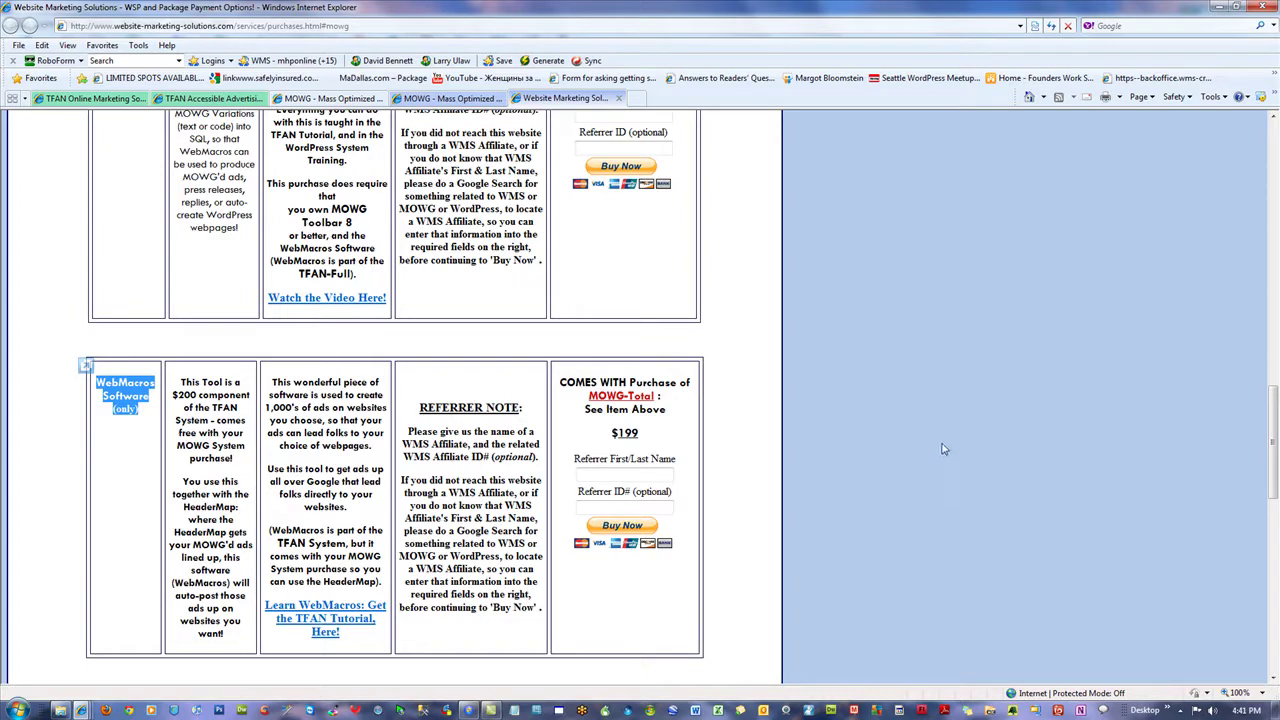
double_click(624, 432)
scroll(830, 414, up, 3)
double_click(622, 330)
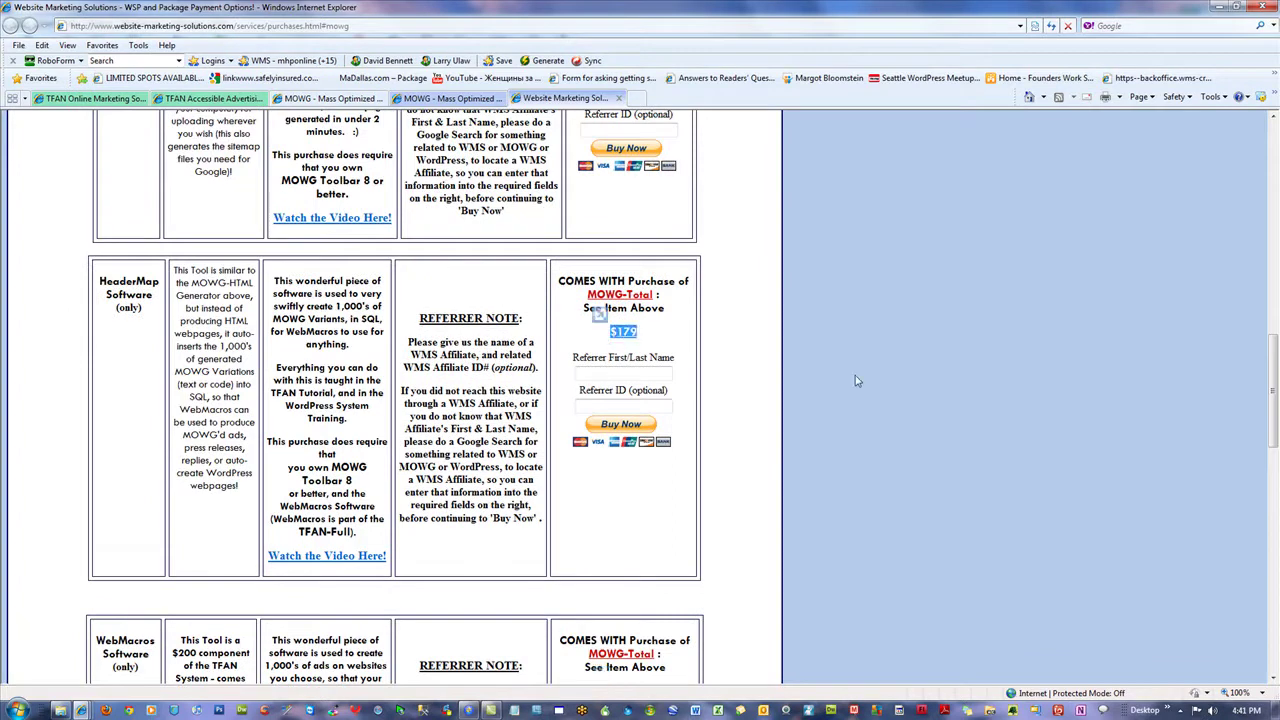
scroll(813, 368, up, 1)
scroll(857, 380, up, 3)
double_click(628, 318)
scroll(827, 373, up, 4)
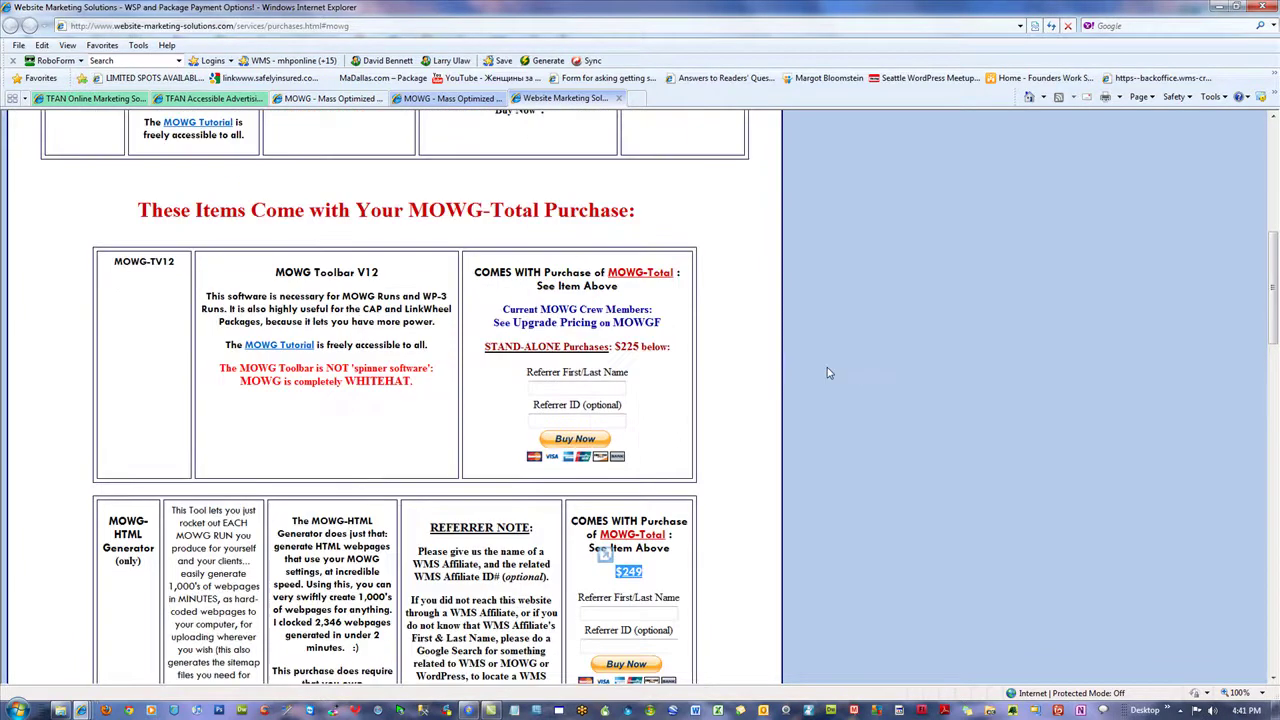
scroll(827, 373, up, 5)
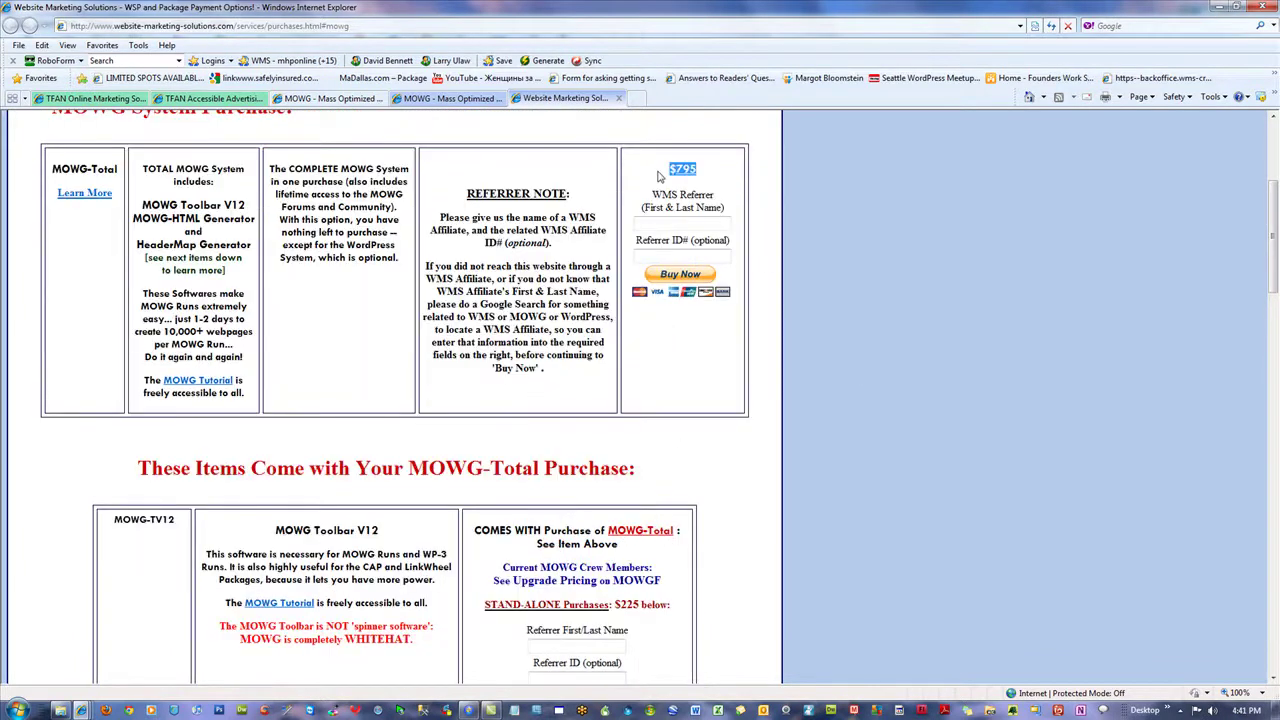
scroll(843, 414, down, 3)
scroll(914, 434, up, 3)
click(868, 481)
scroll(884, 433, down, 4)
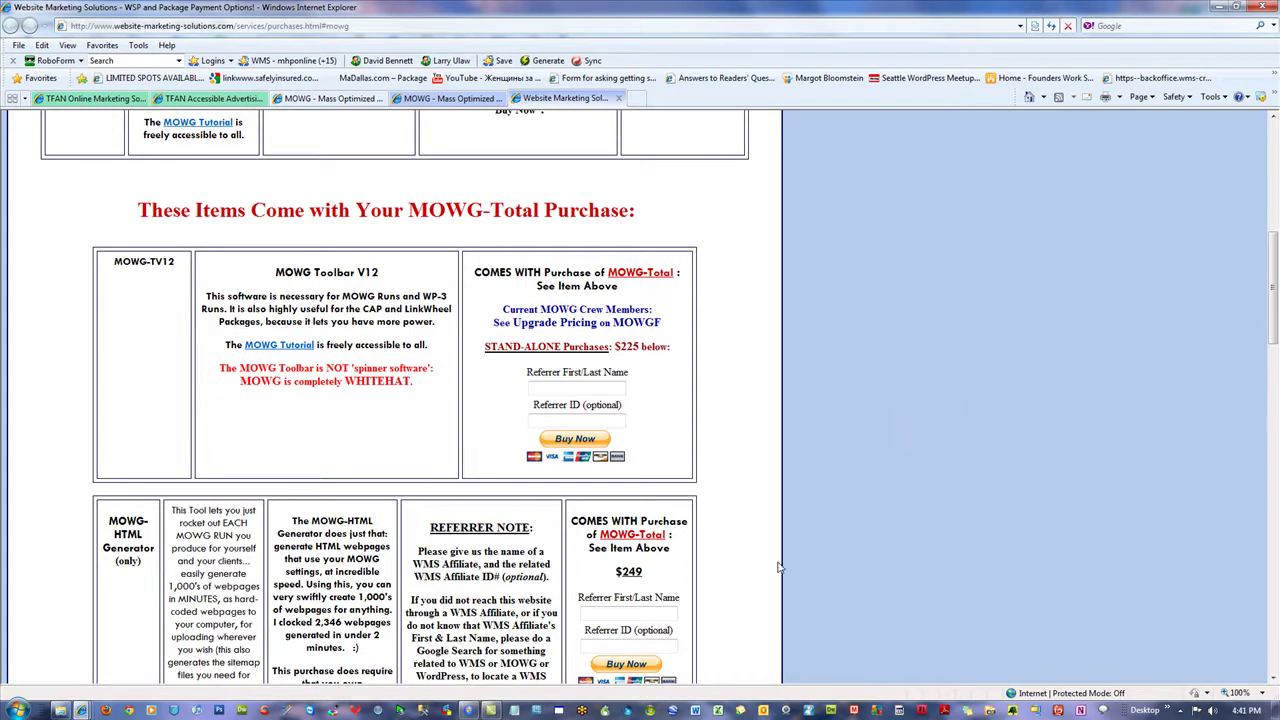
double_click(181, 272)
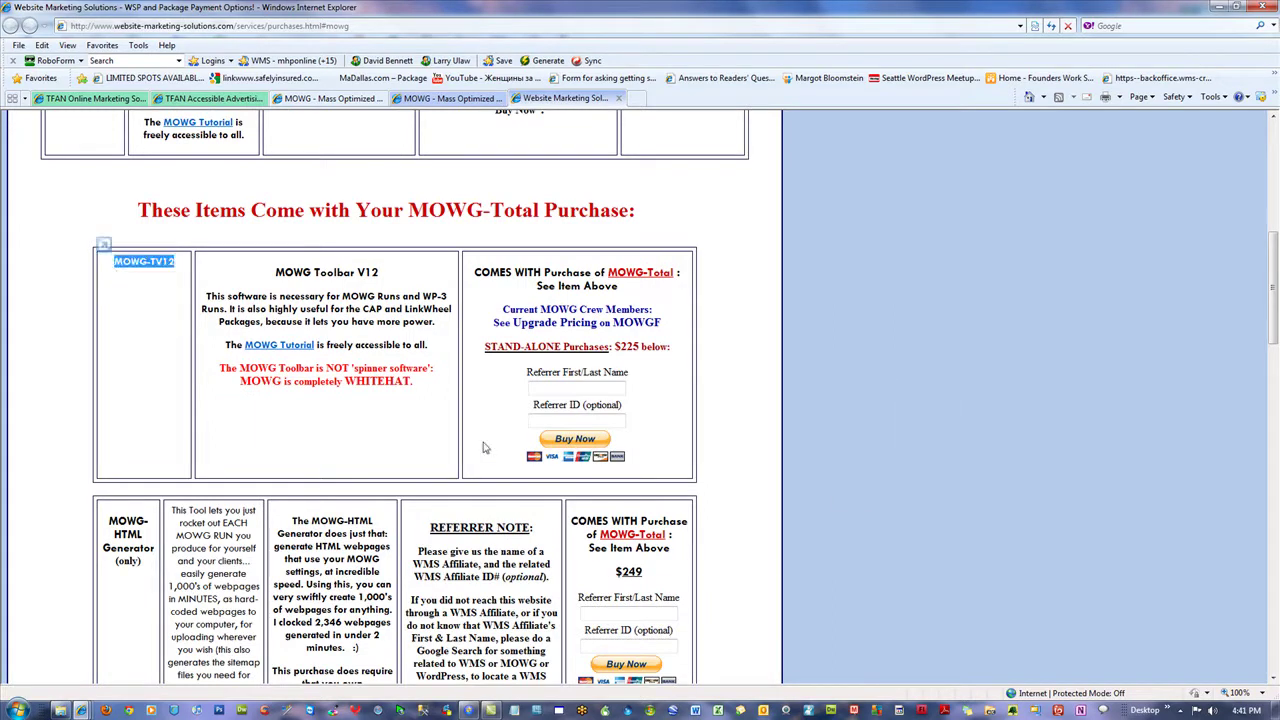
drag(620, 346, 668, 348)
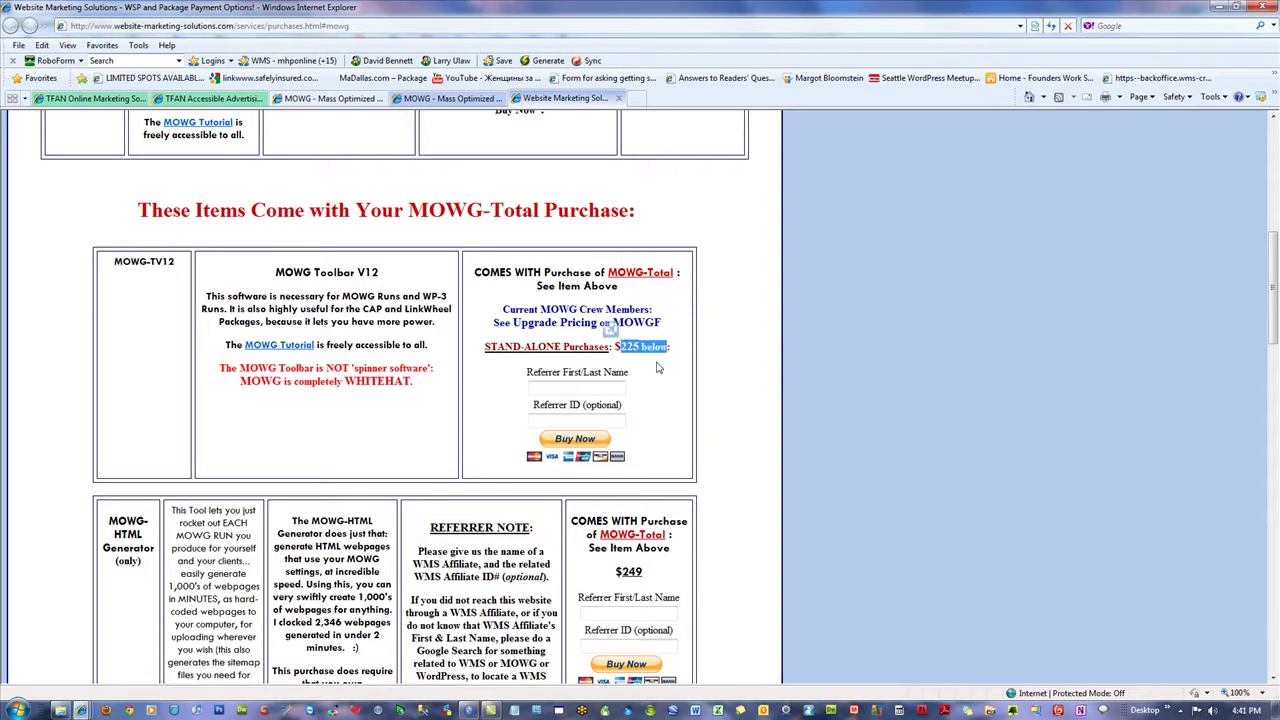
click(886, 406)
scroll(866, 460, down, 3)
drag(148, 306, 110, 260)
click(645, 313)
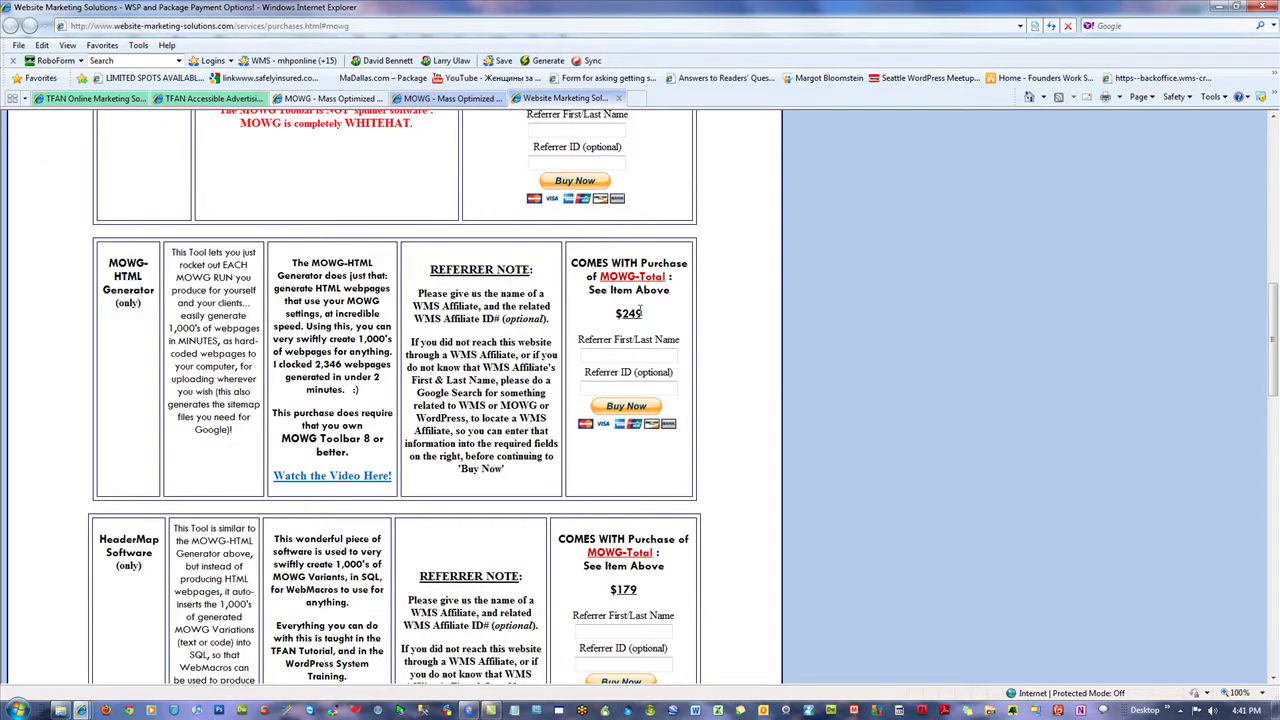
scroll(898, 310, up, 3)
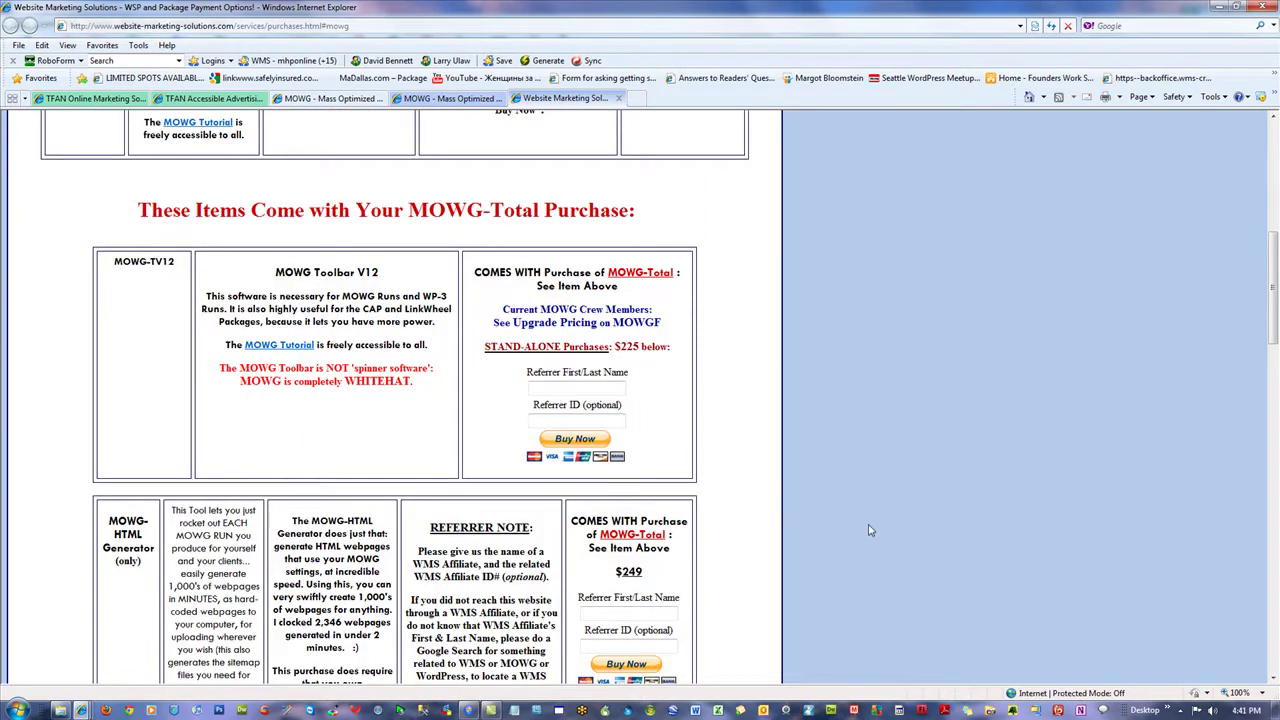
scroll(692, 468, down, 3)
scroll(690, 470, up, 3)
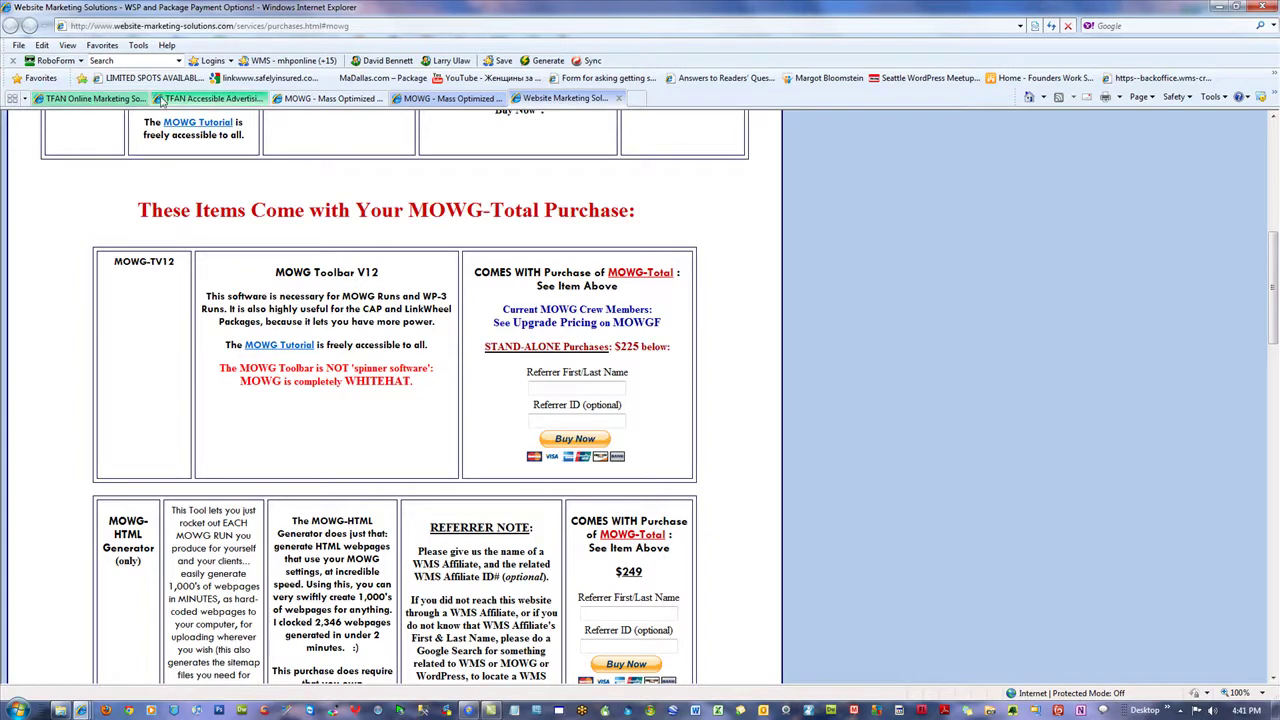
click(467, 95)
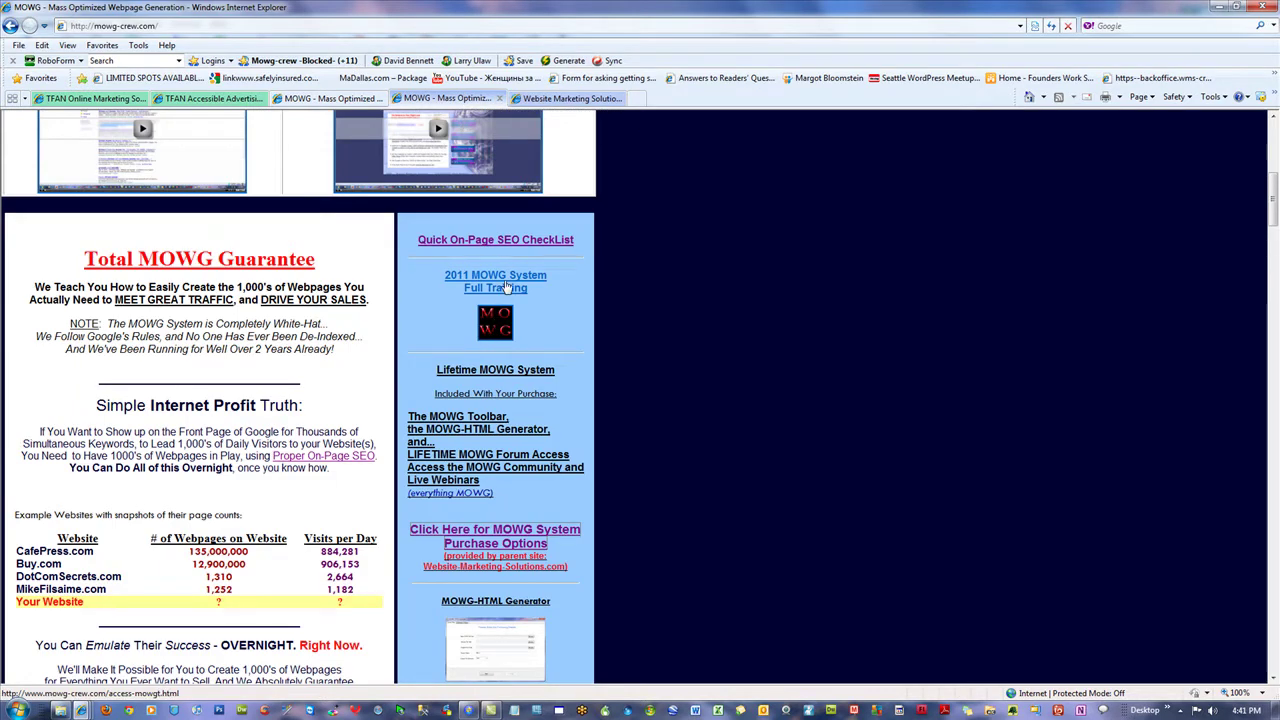
Scroll the purchase page to the WebMacros Software offer and highlight its $199 price and label.
click(585, 99)
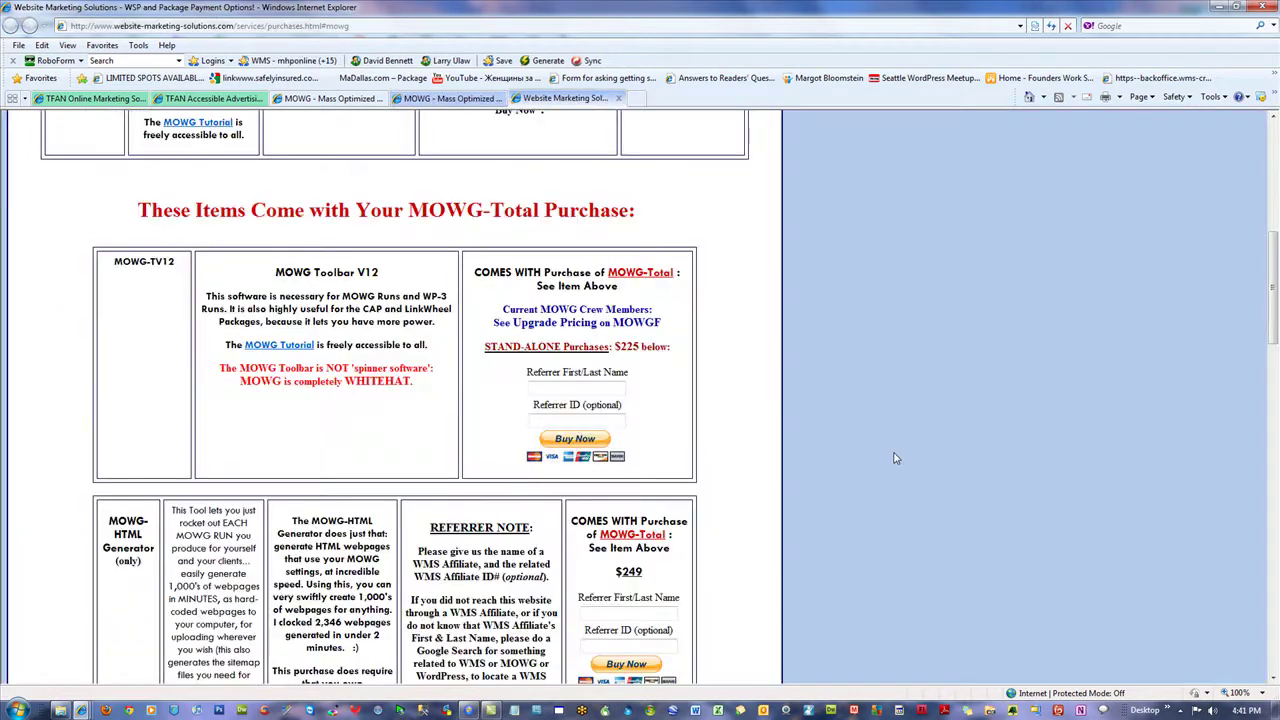
scroll(896, 458, down, 3)
scroll(896, 458, down, 2)
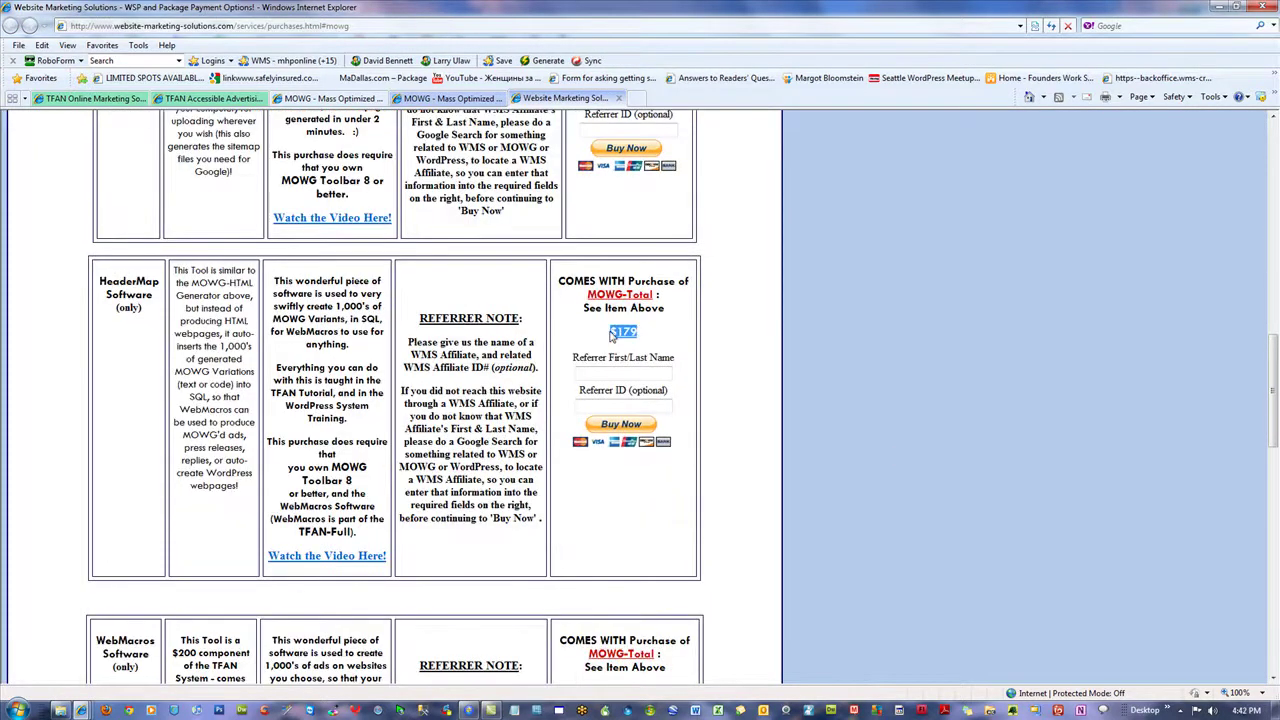
scroll(850, 425, down, 3)
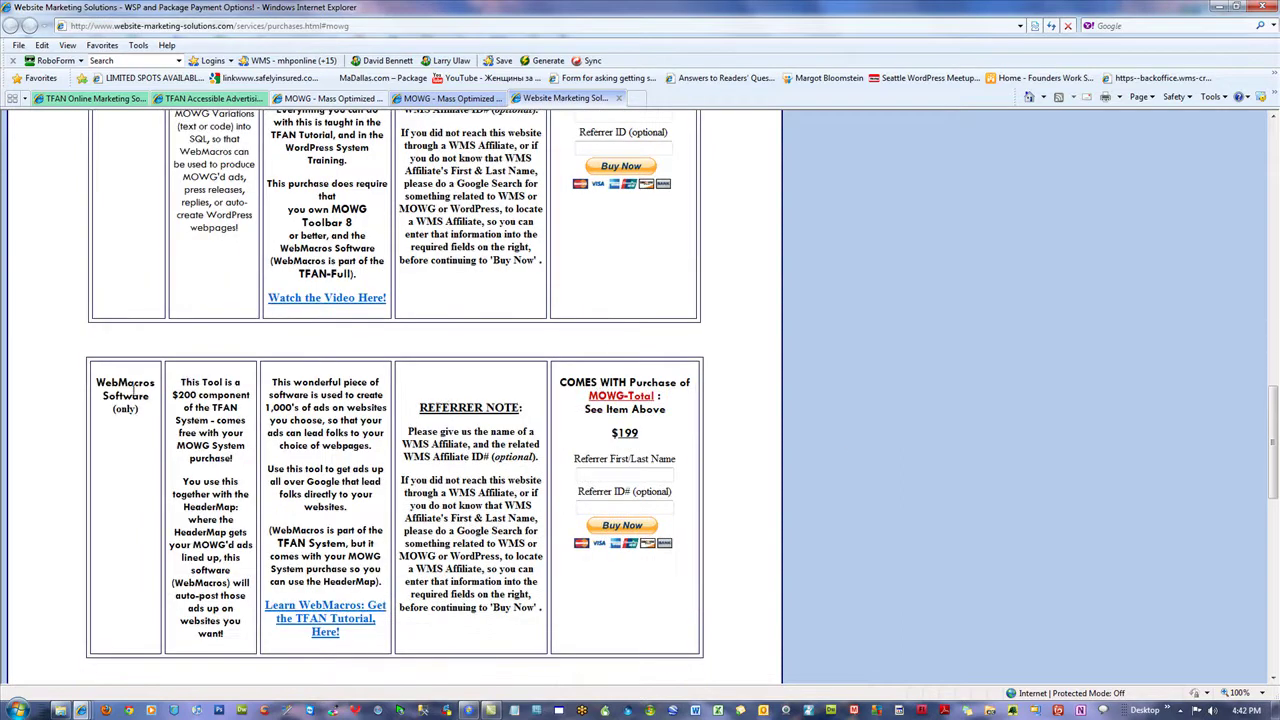
drag(655, 437, 616, 437)
drag(142, 413, 97, 380)
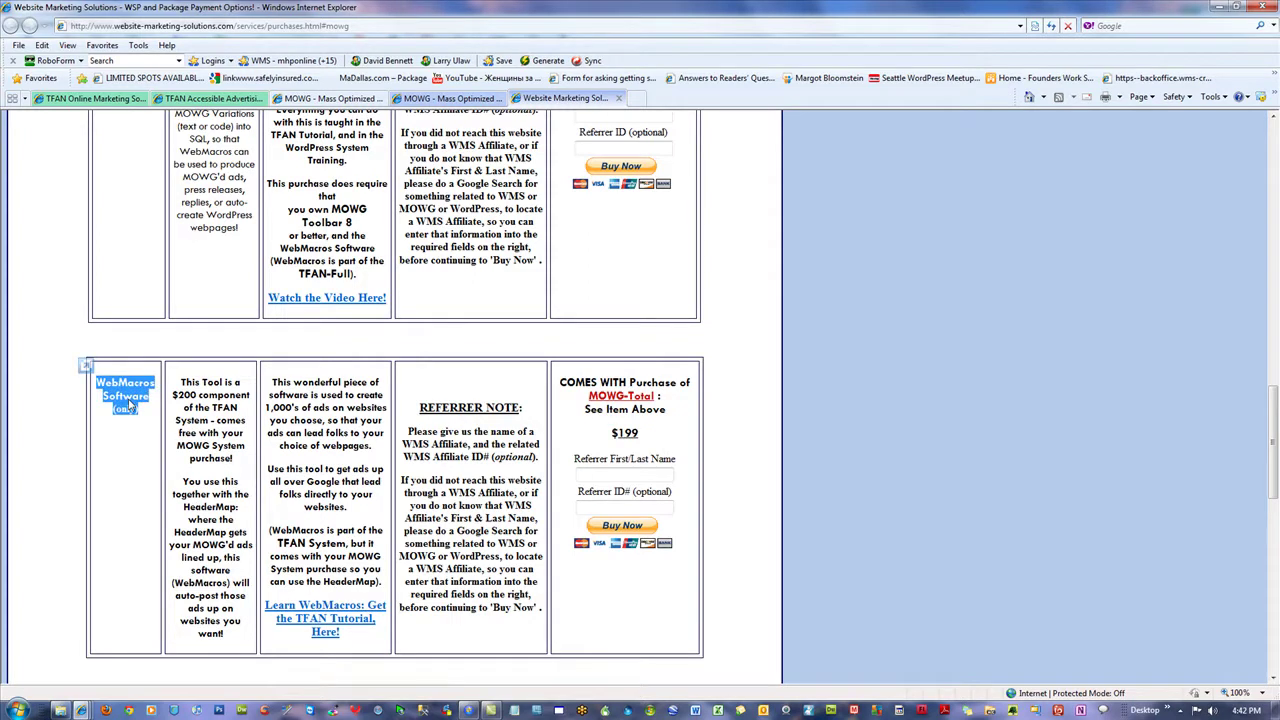
click(978, 413)
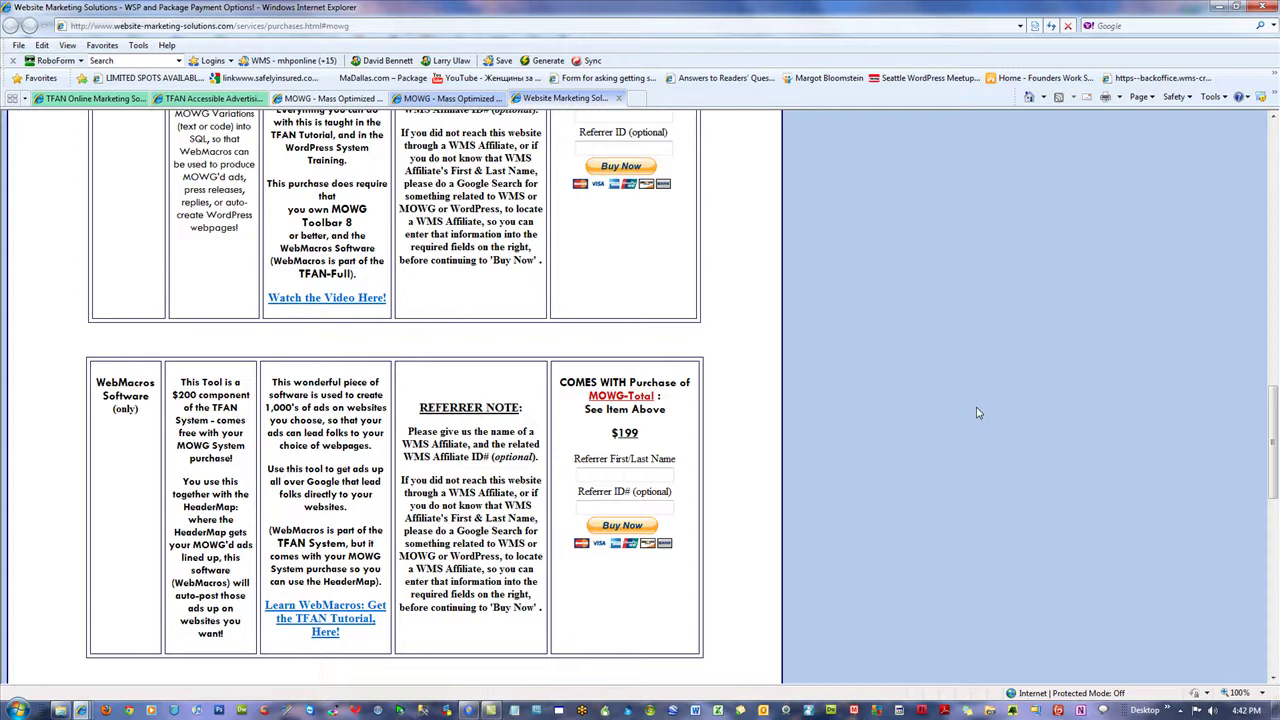
Alternately highlight the HeaderMap Software and WebMacros Software names to compare the two offers.
scroll(899, 346, up, 3)
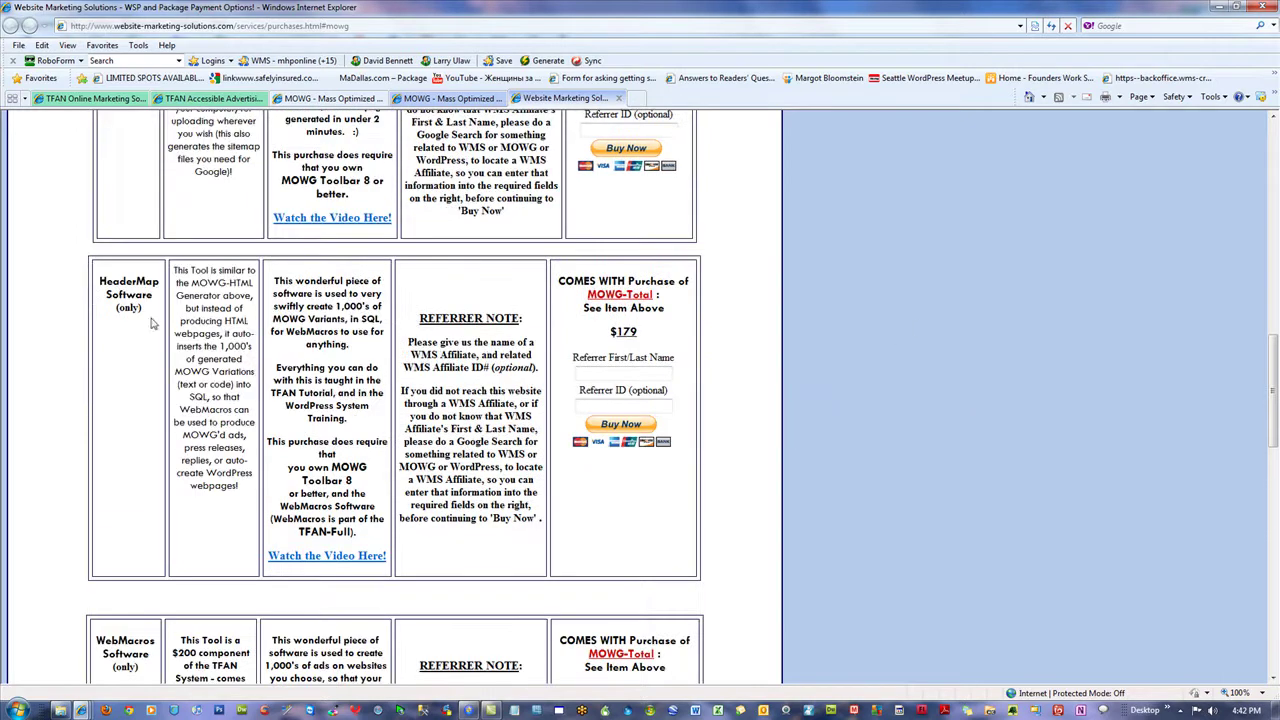
drag(152, 312, 97, 287)
scroll(355, 358, down, 3)
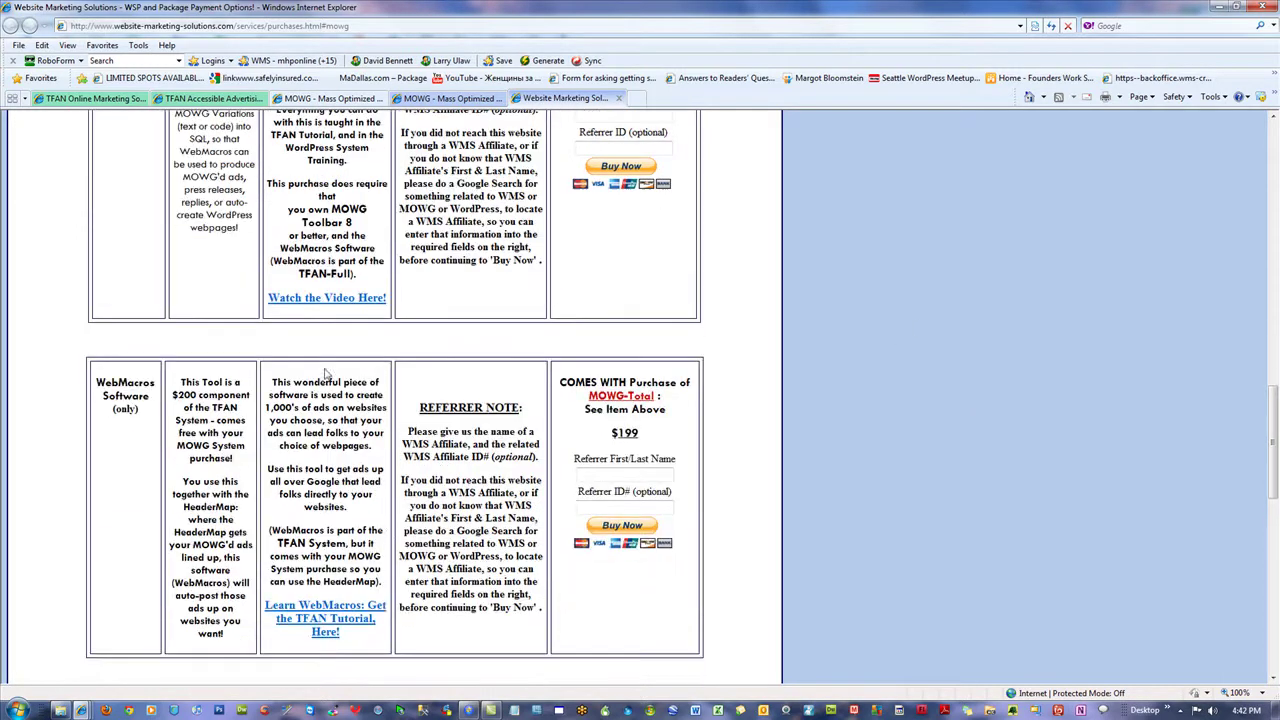
drag(155, 421, 99, 385)
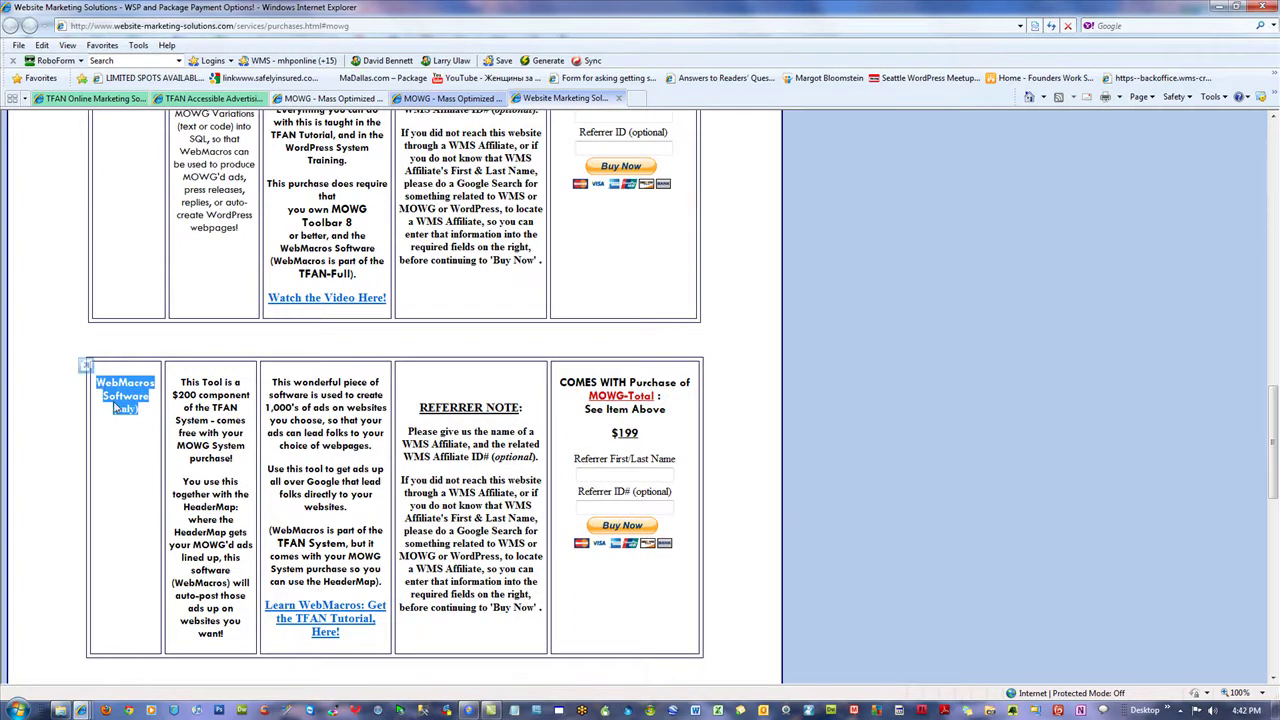
scroll(115, 408, up, 3)
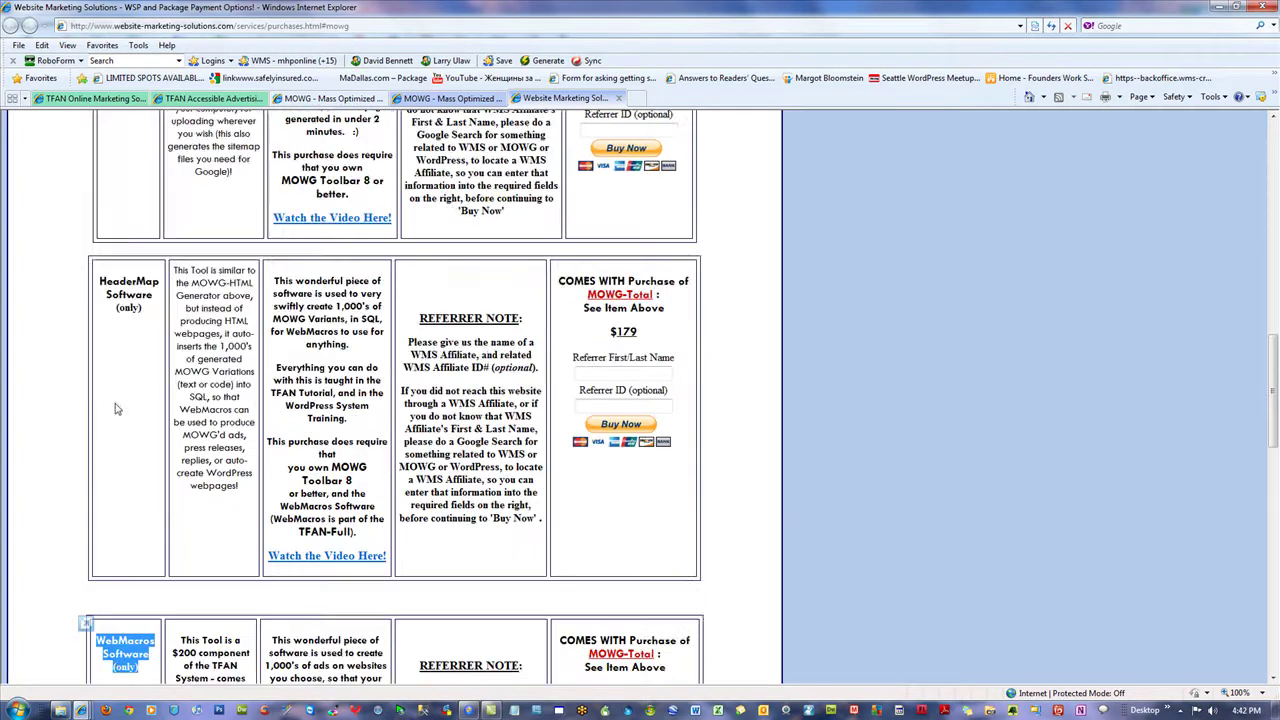
drag(158, 322, 100, 282)
click(919, 263)
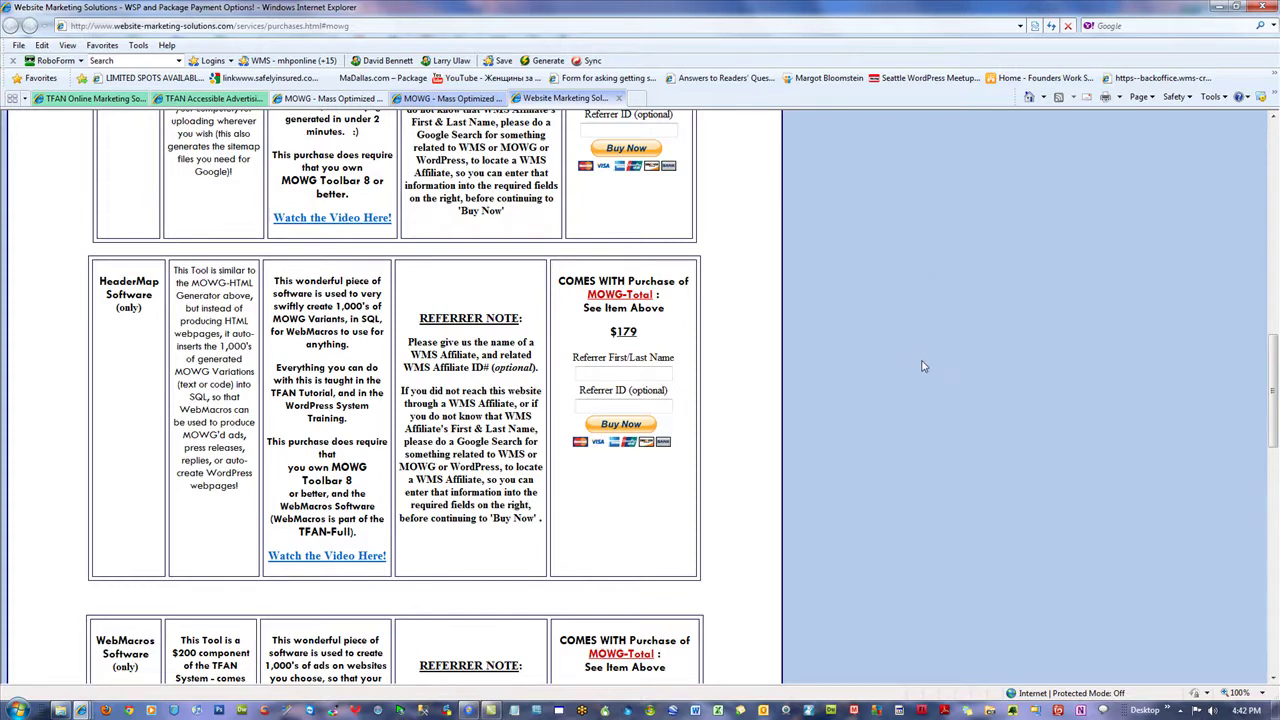
Highlight the WebMacros and HeaderMap (only) names, then 'in SQL' in HeaderMap's description.
scroll(925, 366, down, 3)
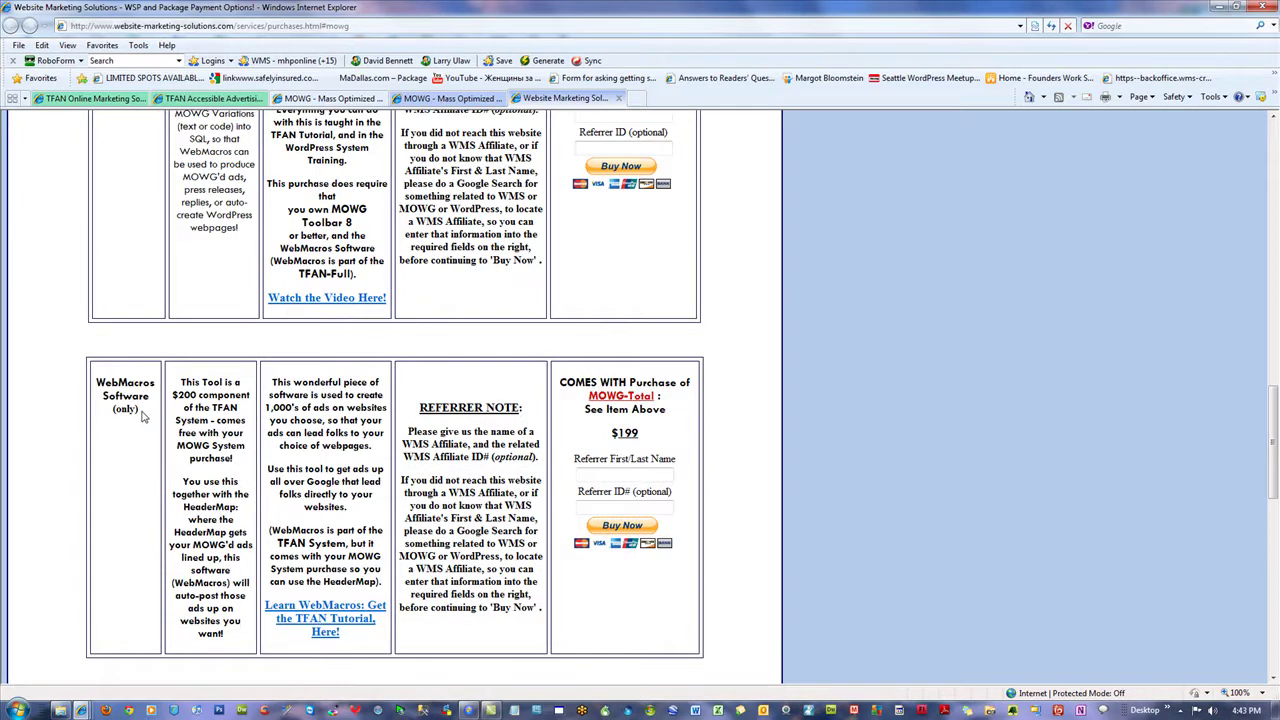
drag(142, 416, 98, 380)
scroll(150, 400, up, 3)
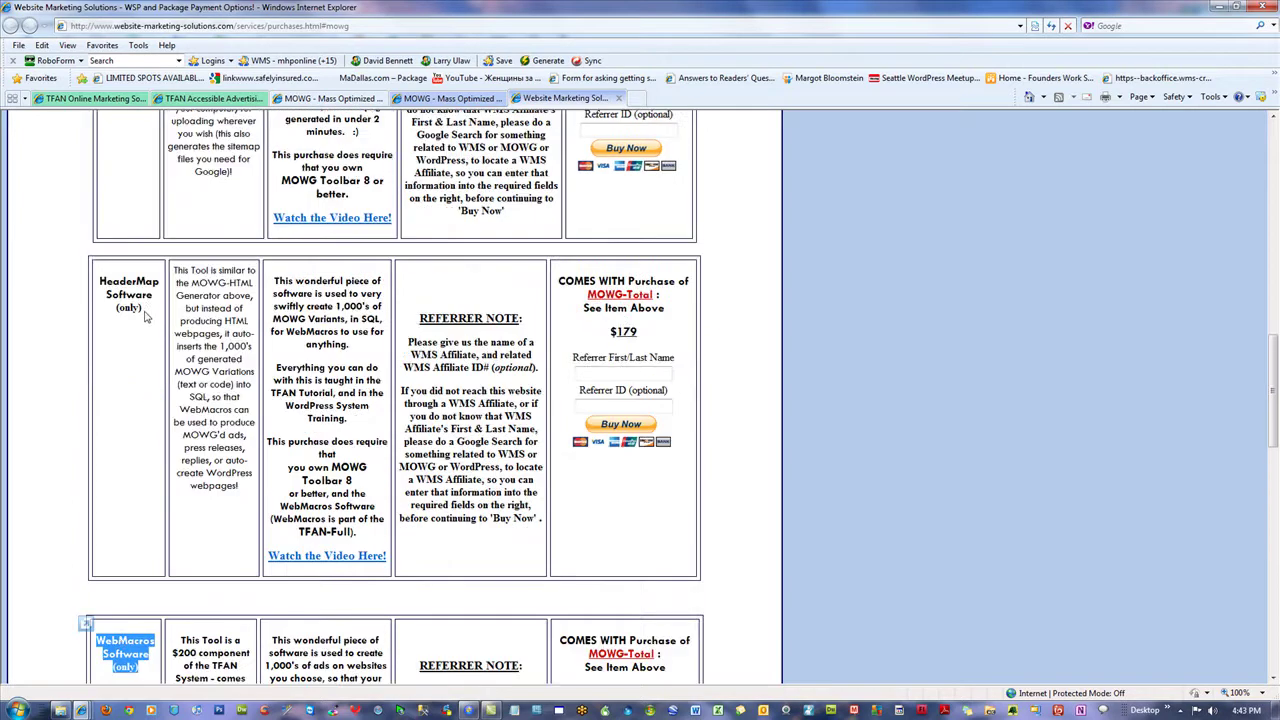
drag(145, 316, 100, 278)
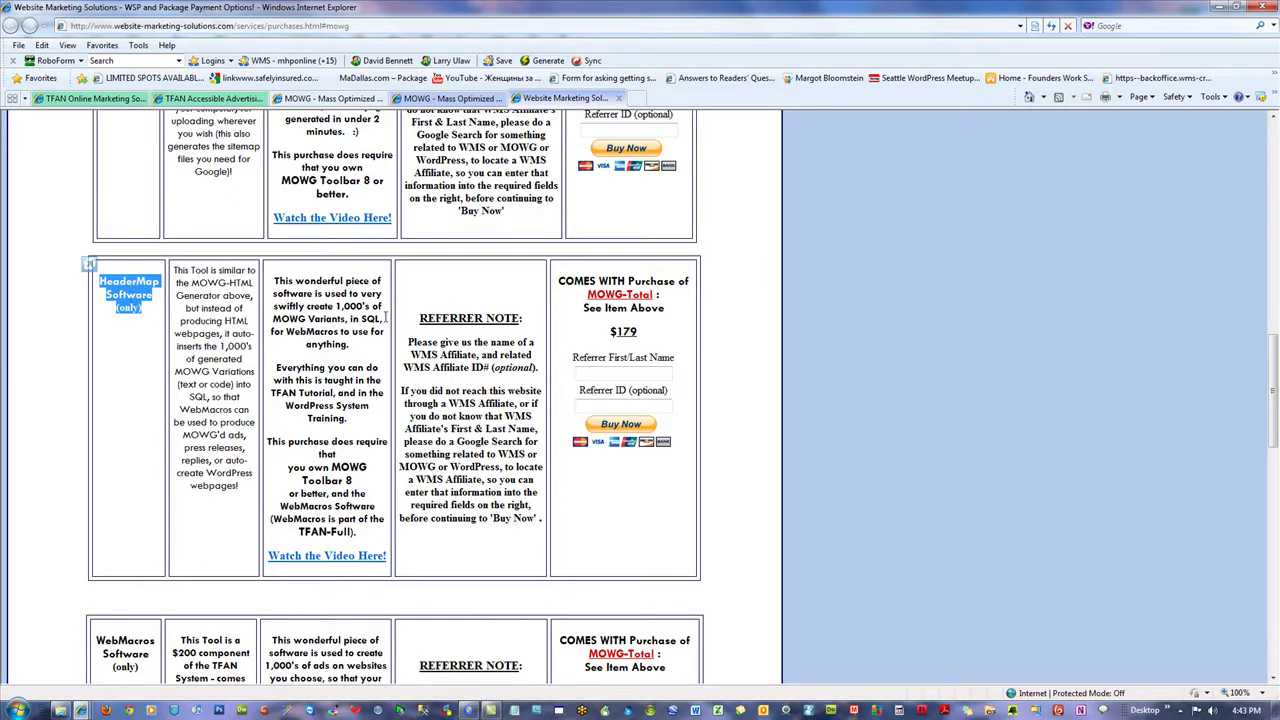
drag(386, 318, 349, 319)
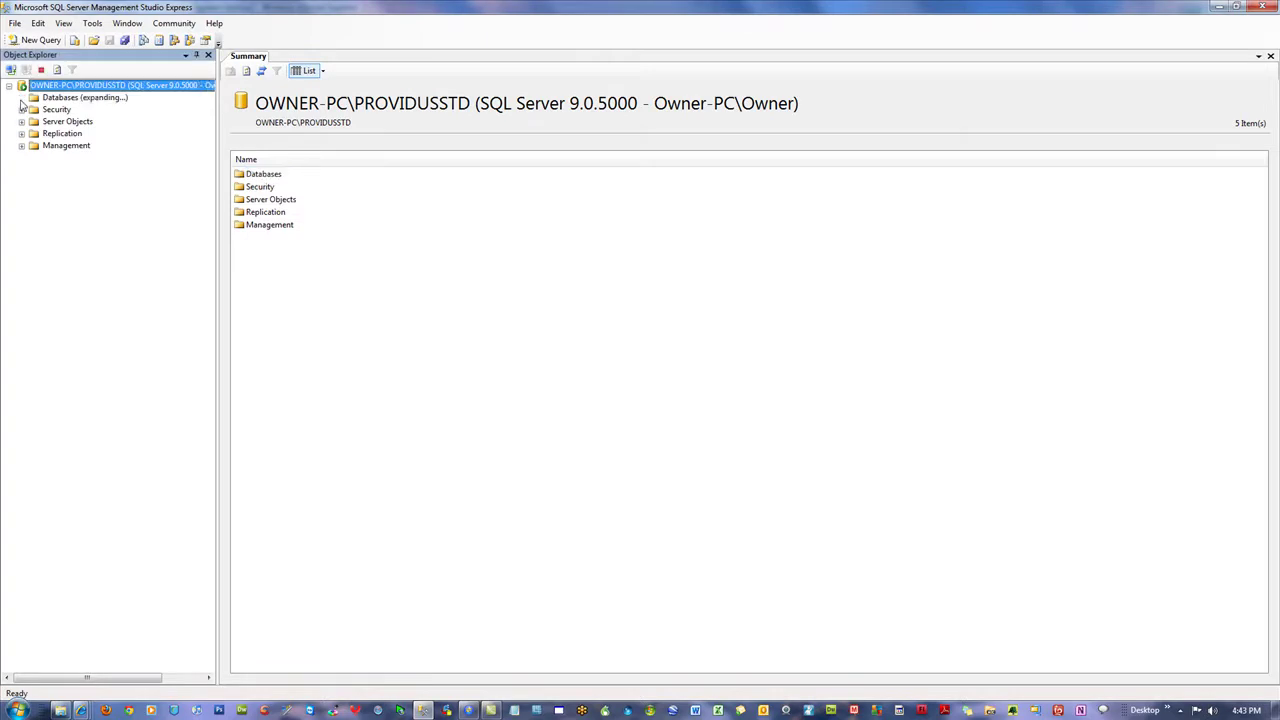
In the expanded Databases list, view COC_COLDWATER and then COC_GR's Tables and Views.
scroll(95, 258, down, 10)
scroll(95, 258, down, 10)
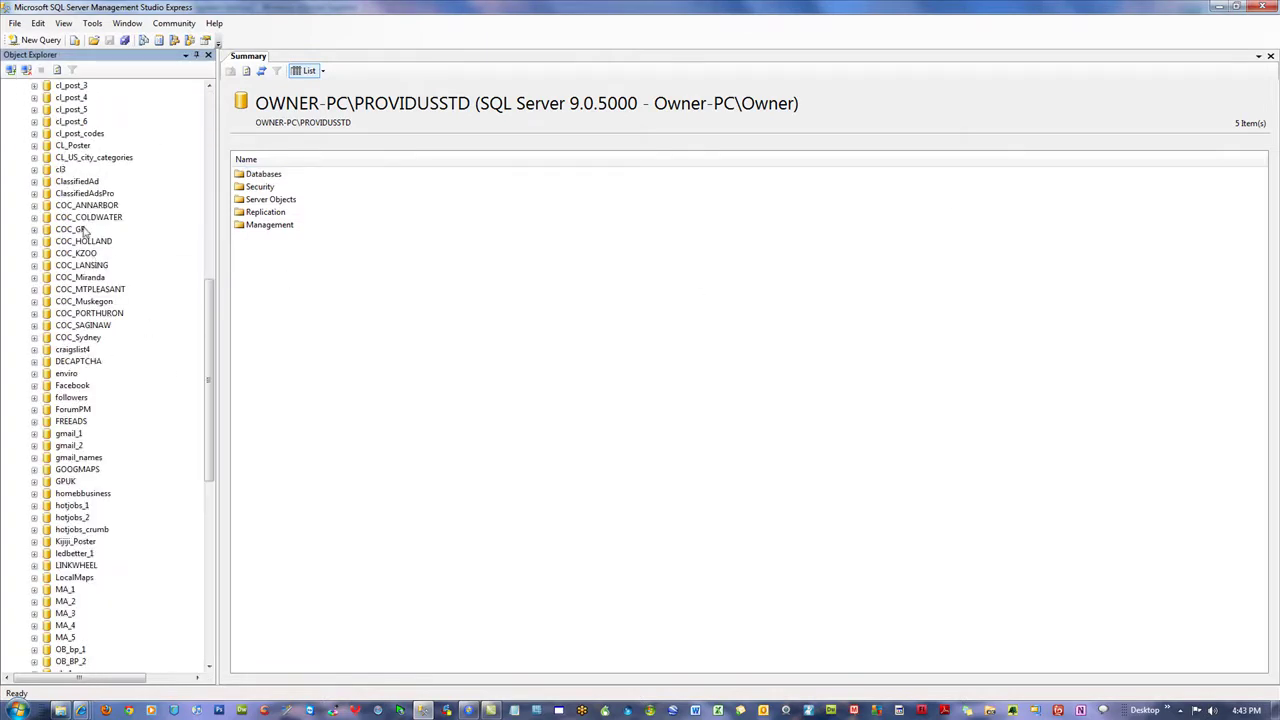
click(72, 217)
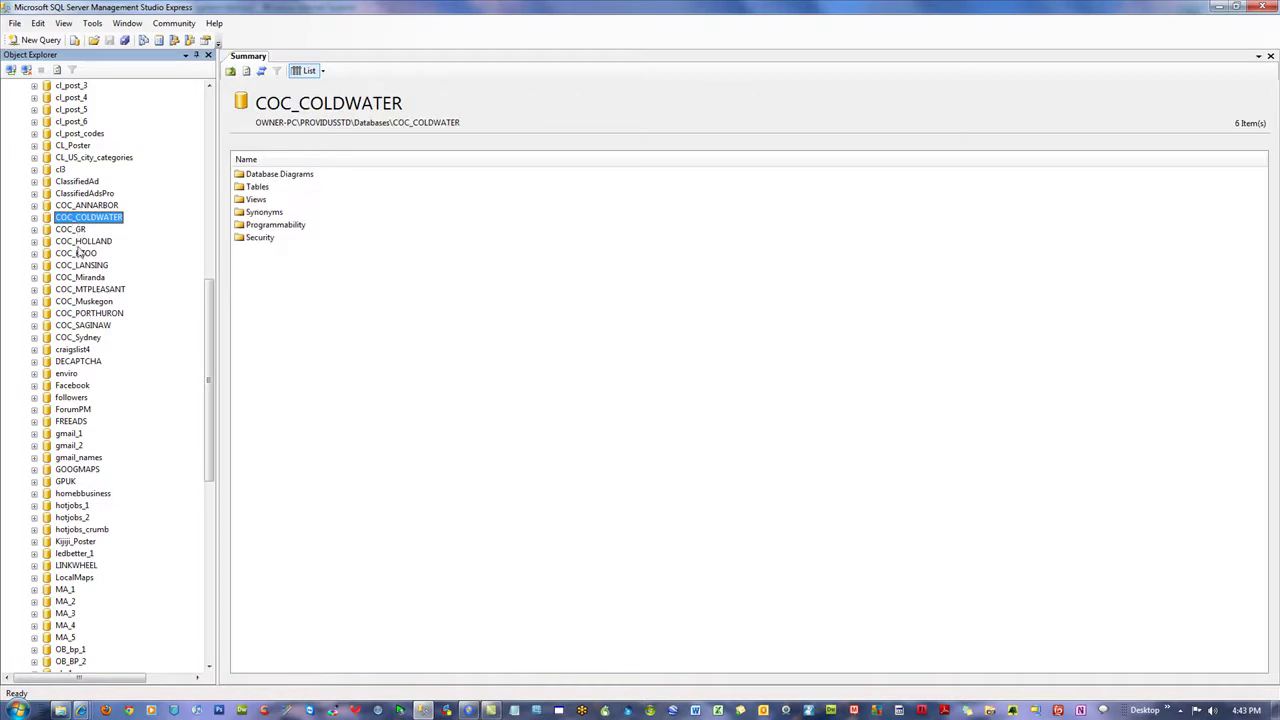
click(72, 229)
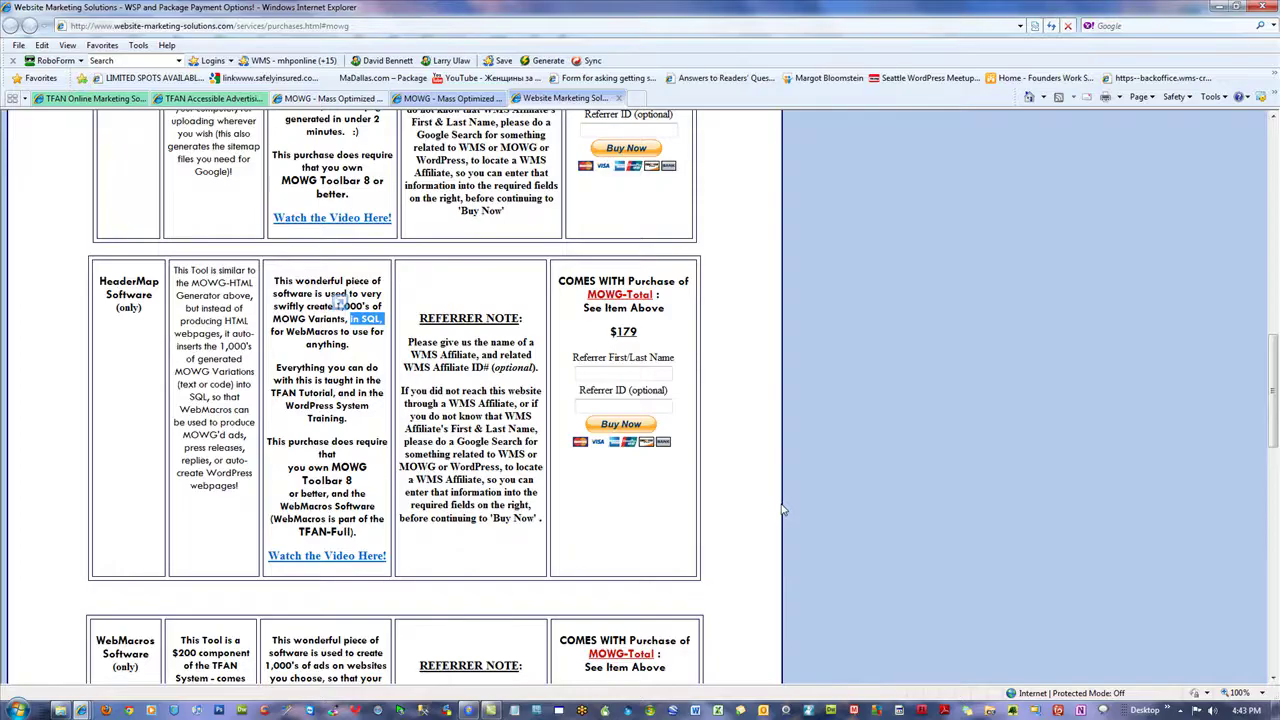
Highlight the WebMacros and HeaderMap names, scroll to the WP-3 offer, then switch to 3D-FTP.
click(1263, 6)
drag(150, 658, 96, 640)
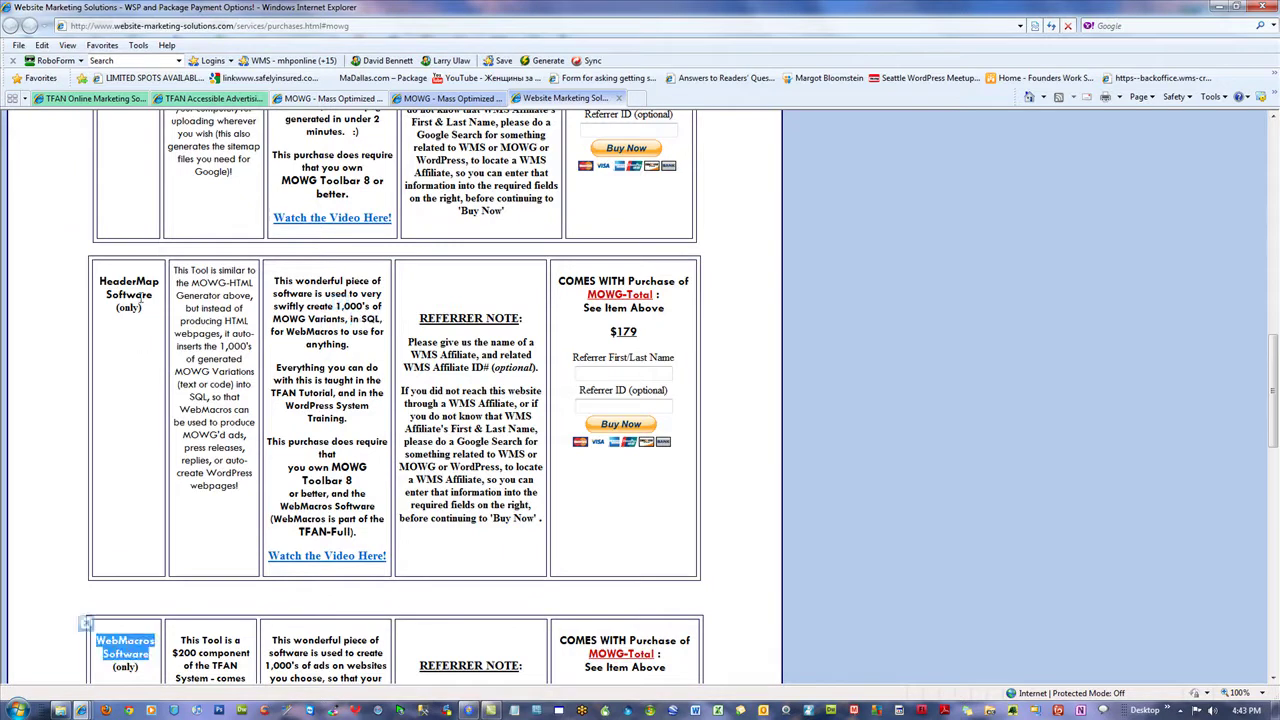
drag(152, 298, 100, 279)
click(972, 342)
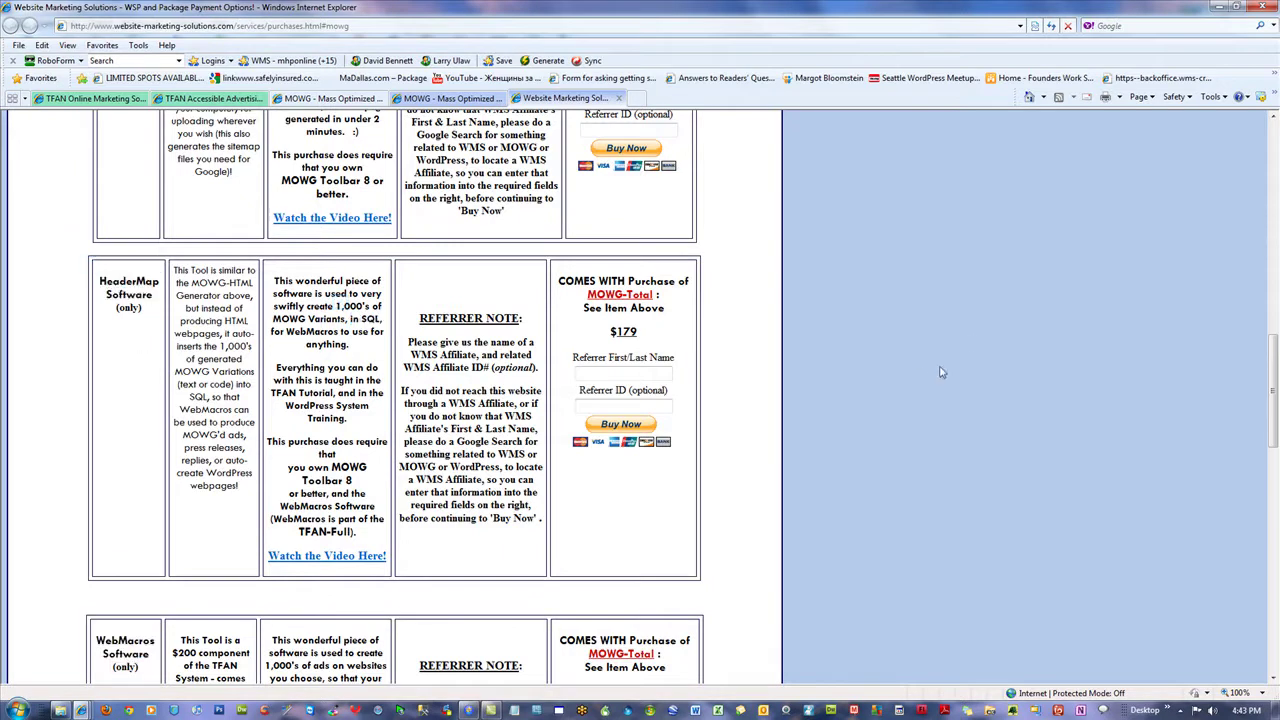
scroll(900, 444, down, 5)
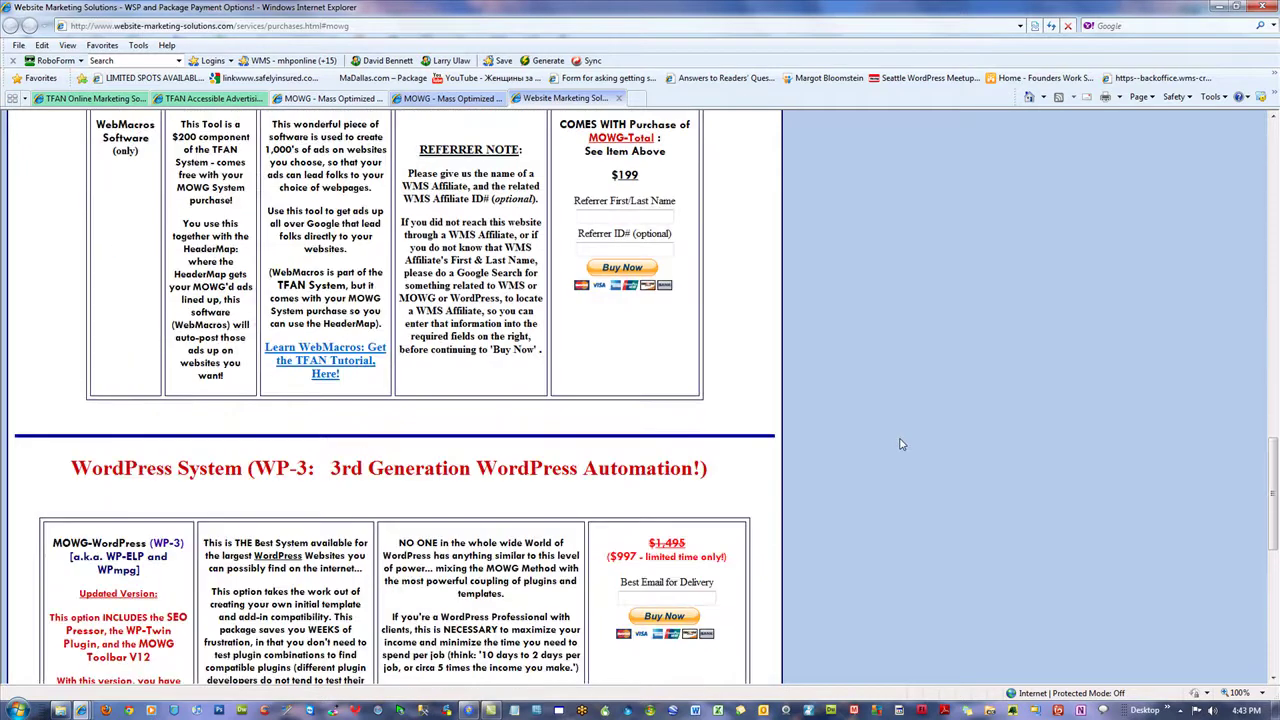
click(1218, 6)
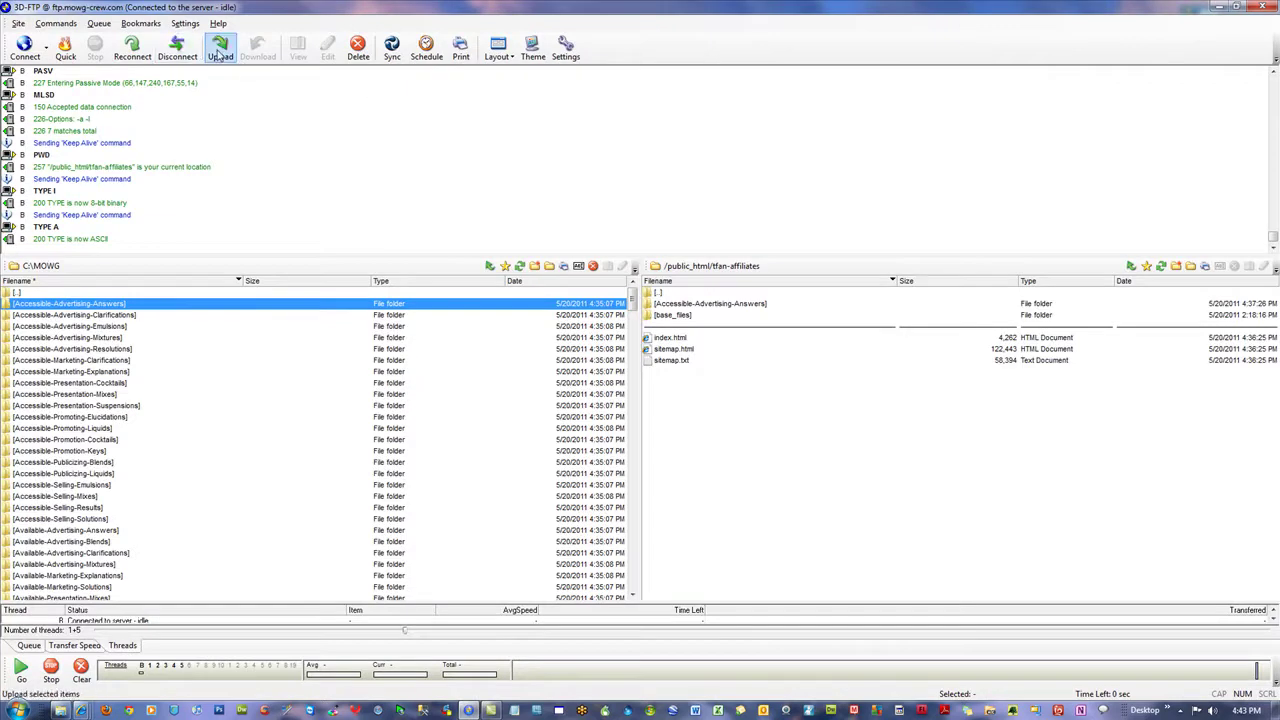
Disconnect and close 3D-FTP, then open done.html's HTML source in Notepad.
click(177, 46)
click(1268, 7)
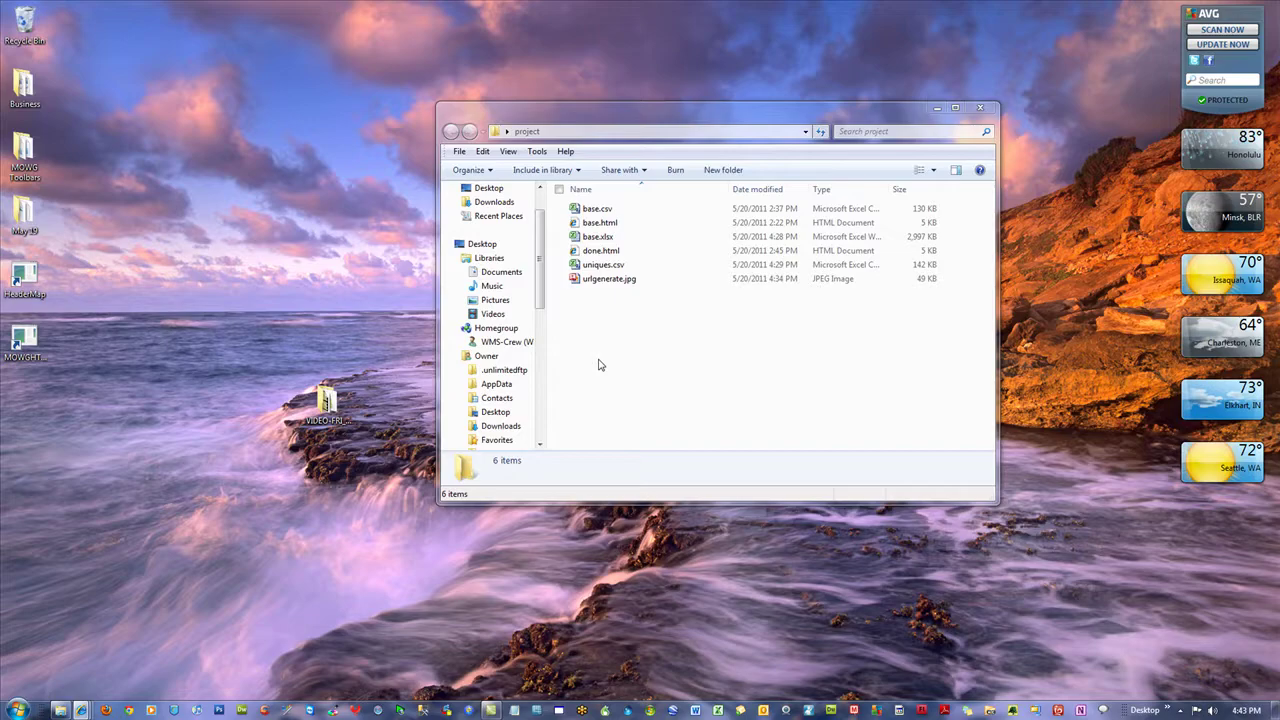
right_click(610, 254)
click(632, 276)
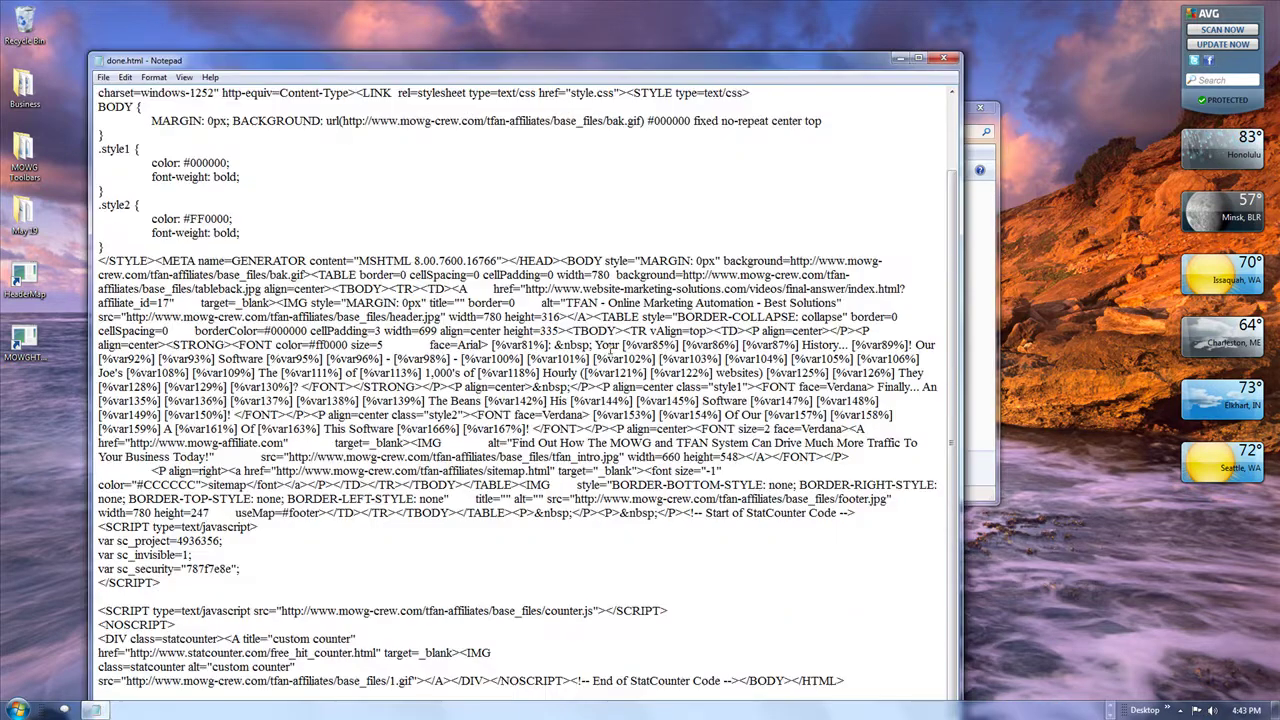
scroll(602, 580, down, 2)
Close Notepad and return to the Website Marketing Solutions purchase page.
click(945, 59)
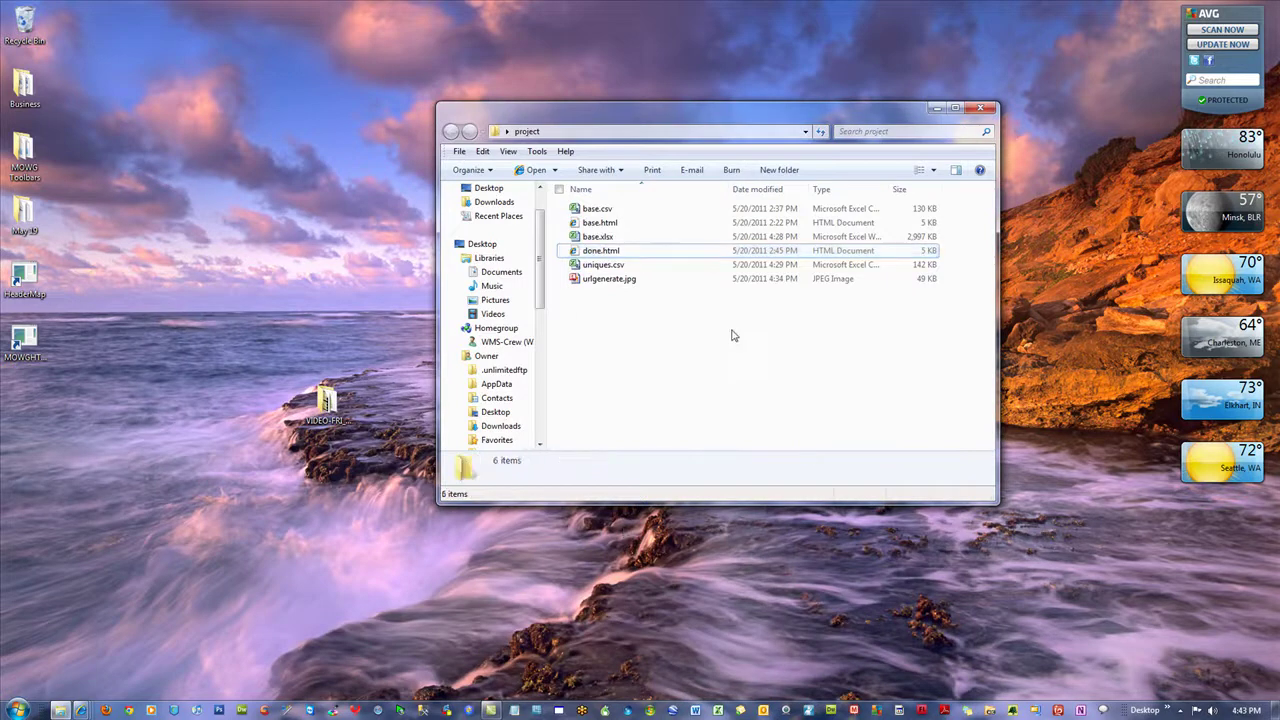
click(88, 712)
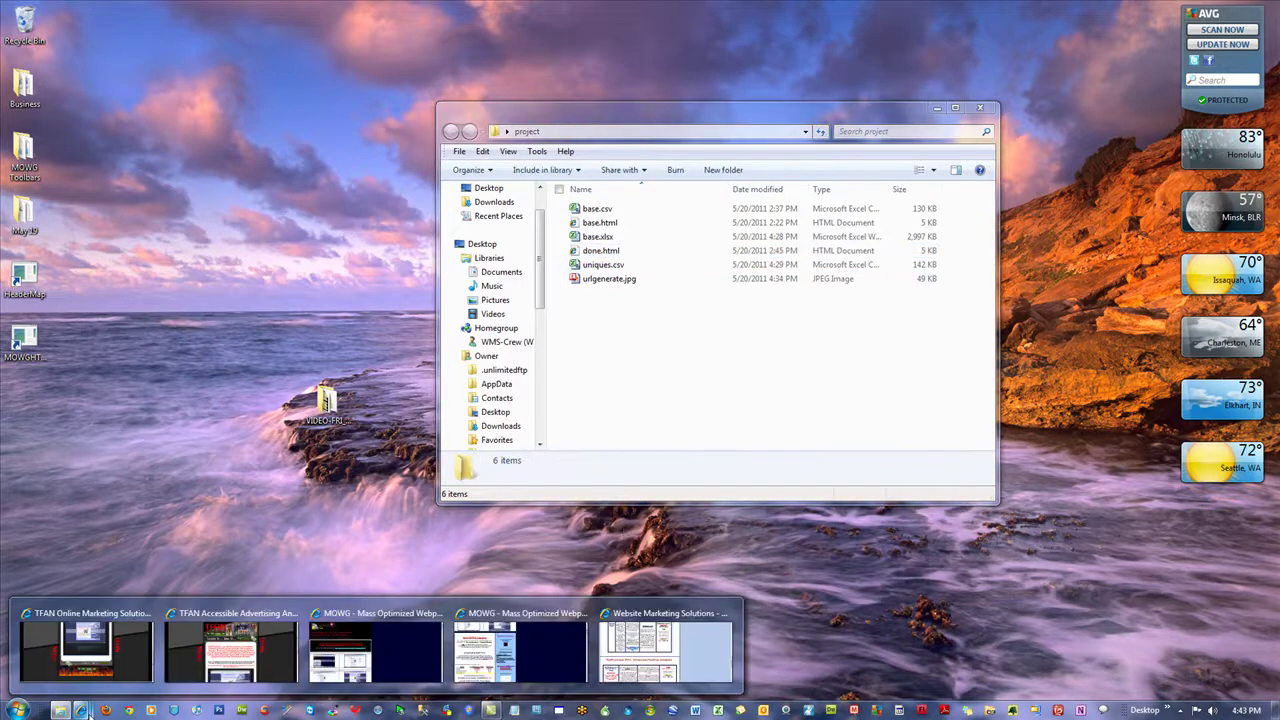
click(677, 660)
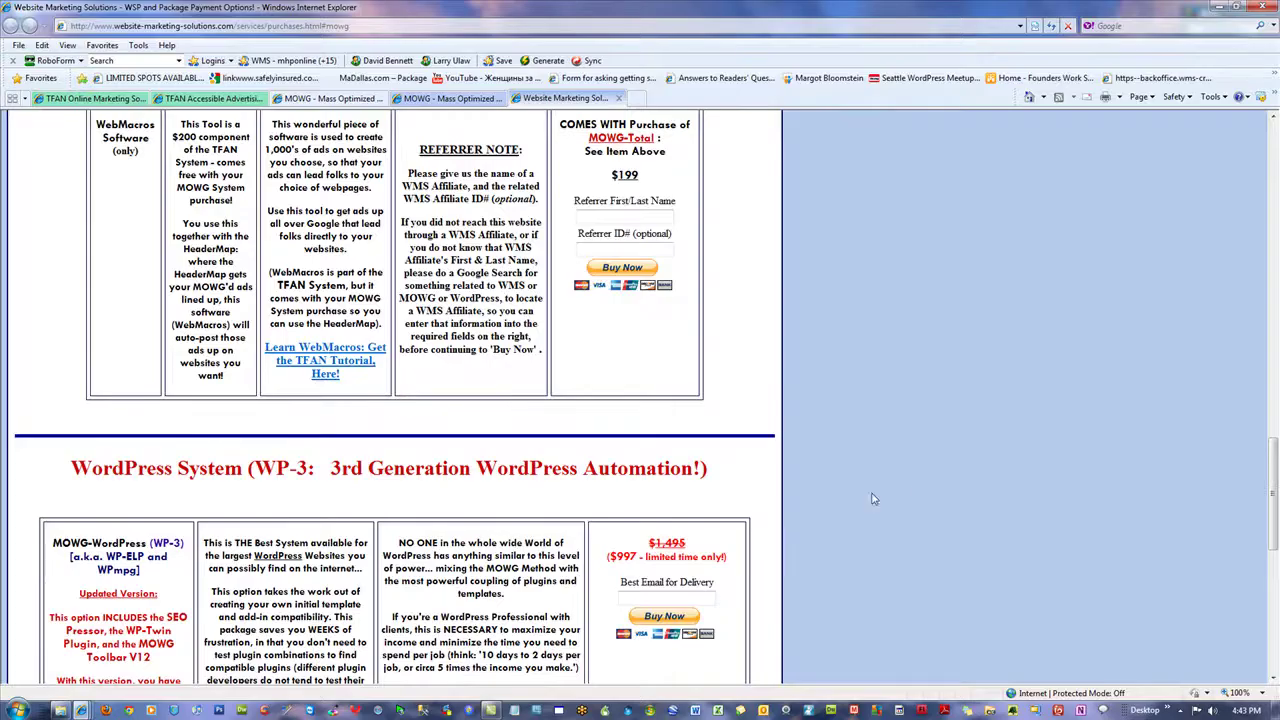
Review the WP-3 WordPress System offer, highlighting its description, crossed-out 1,495 price and $997 price.
scroll(919, 493, down, 3)
drag(318, 211, 254, 211)
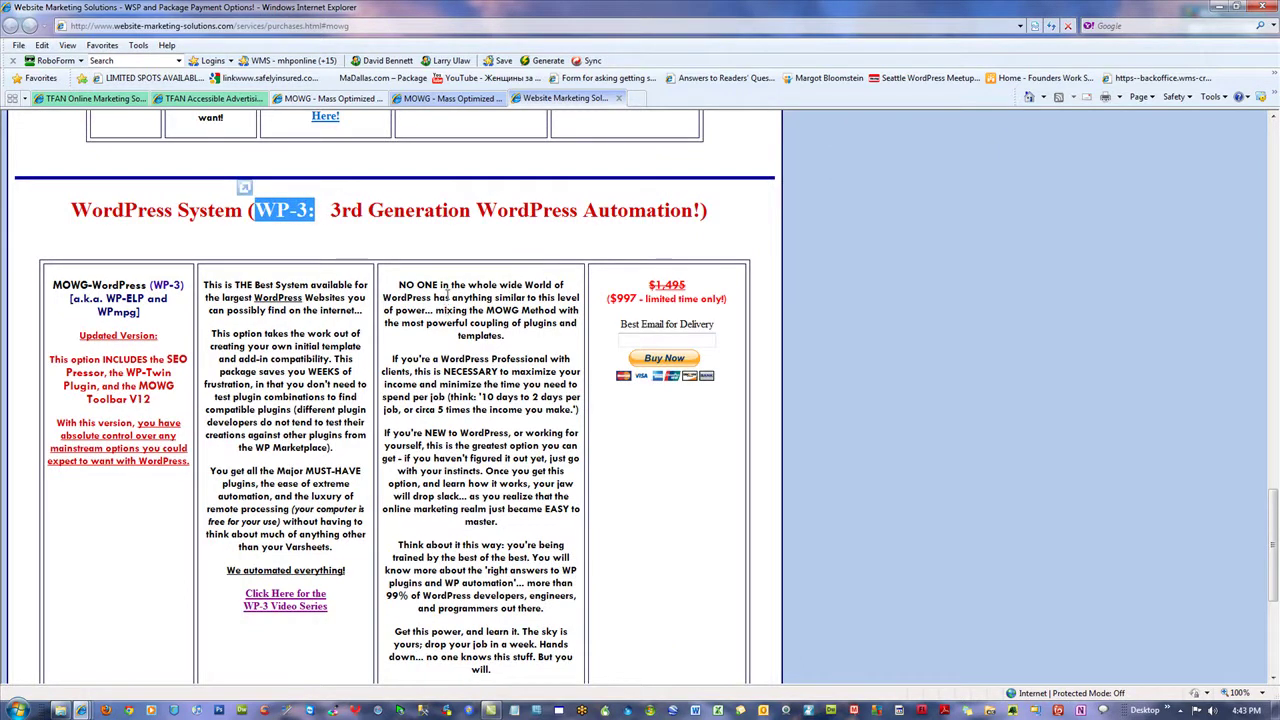
click(948, 349)
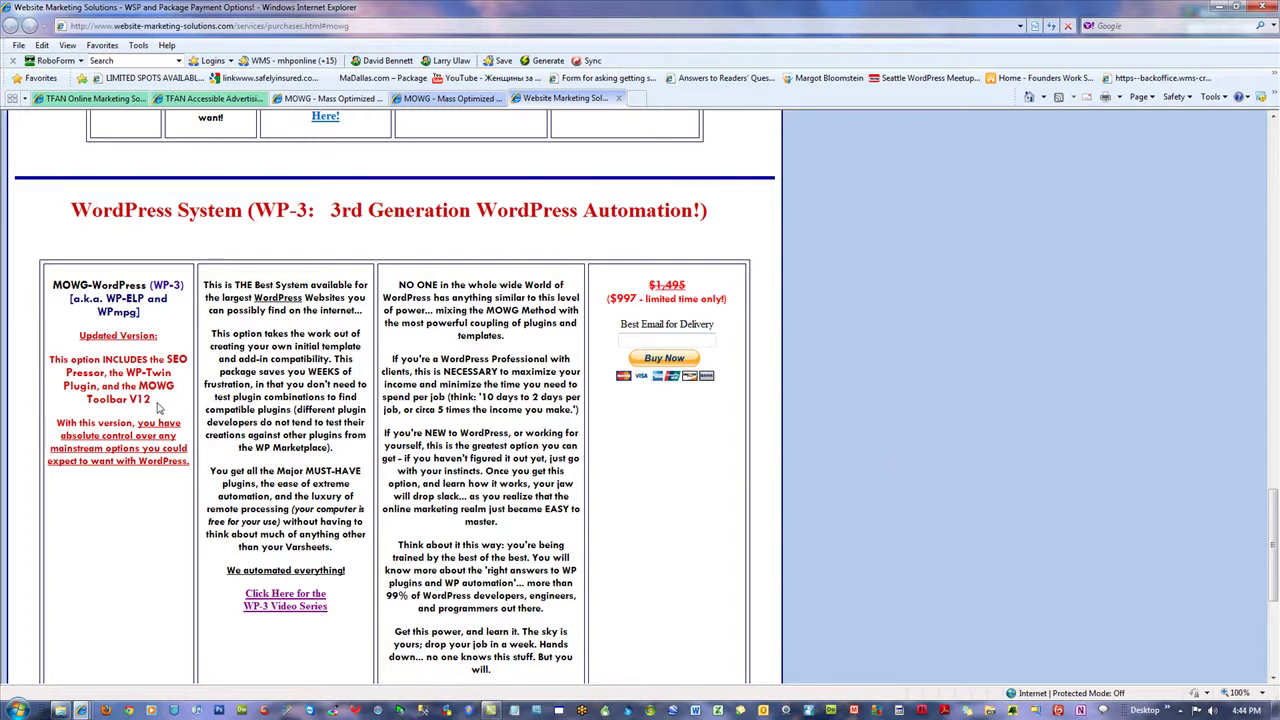
drag(190, 463, 53, 284)
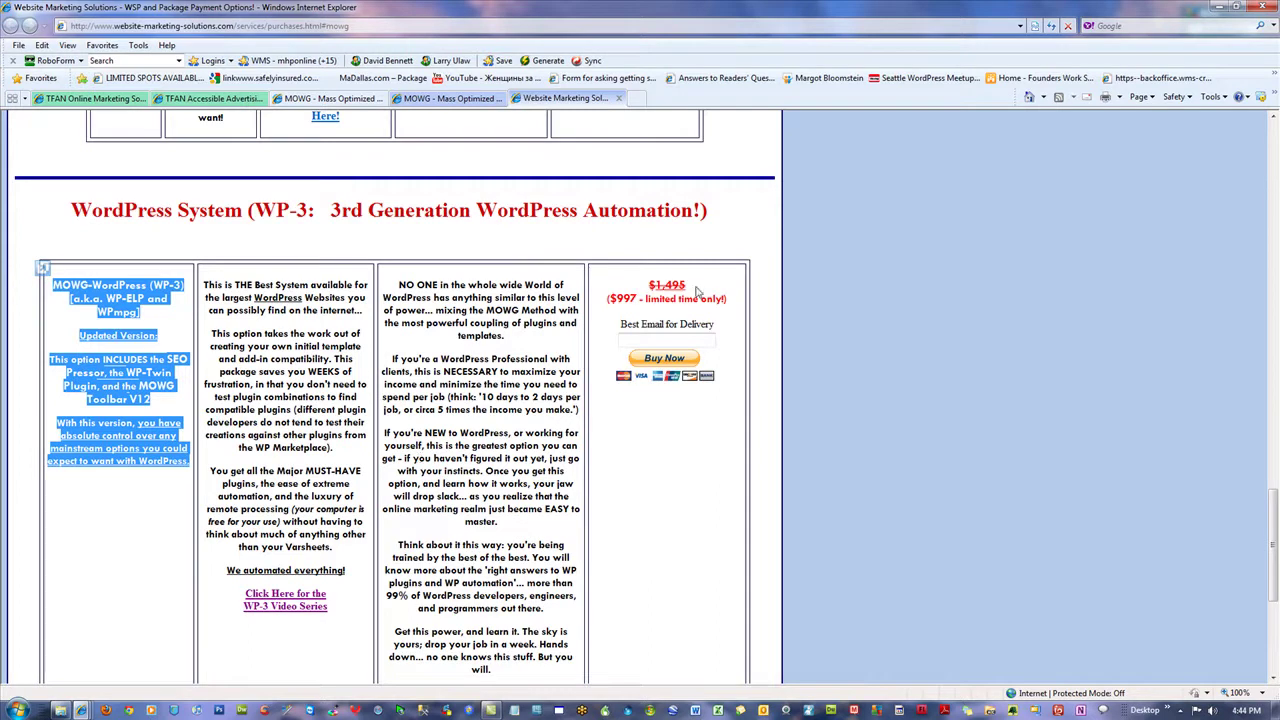
drag(688, 286, 655, 286)
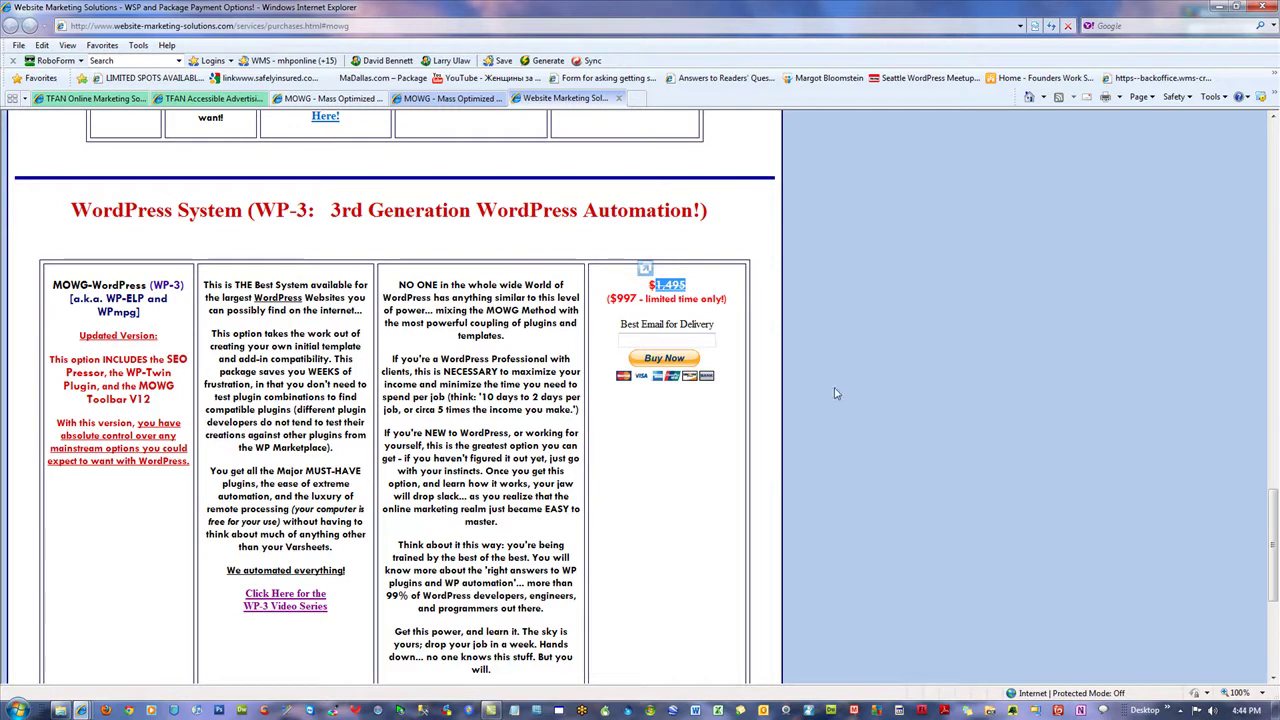
drag(641, 298, 631, 298)
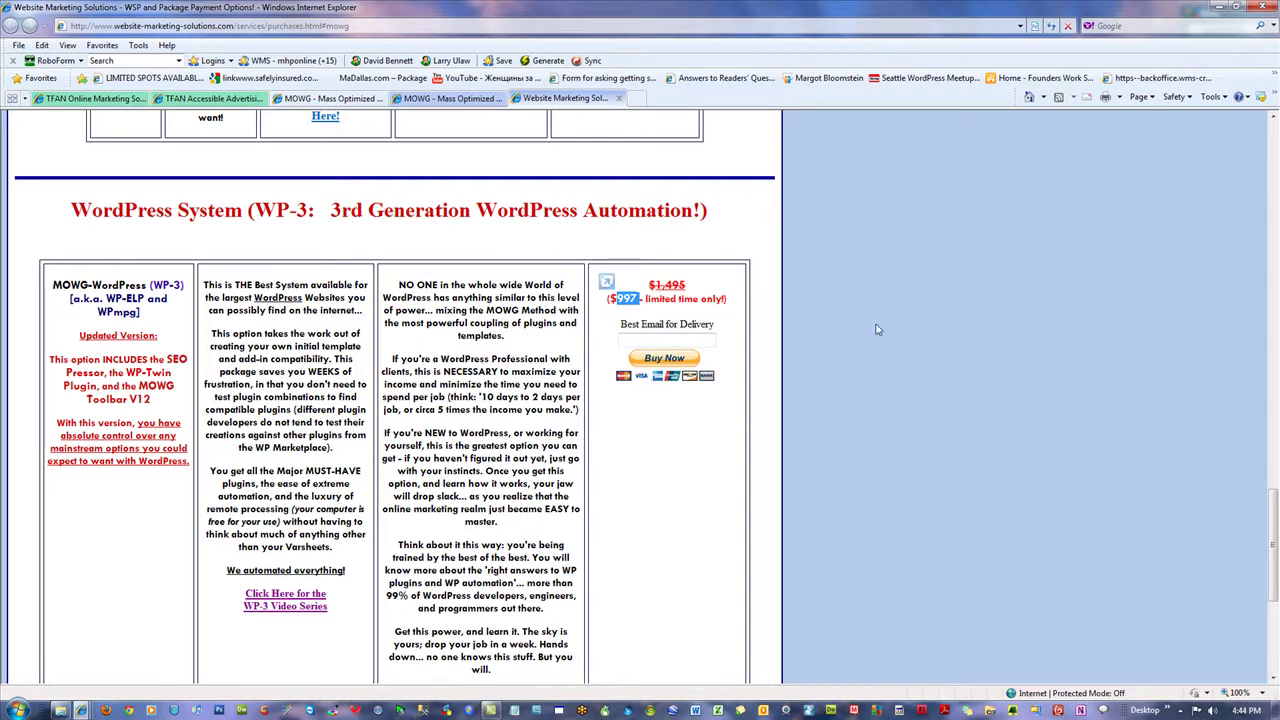
Scroll the purchase page, then switch to the TFAN Accessible Advertising Answers tab.
scroll(153, 488, up, 5)
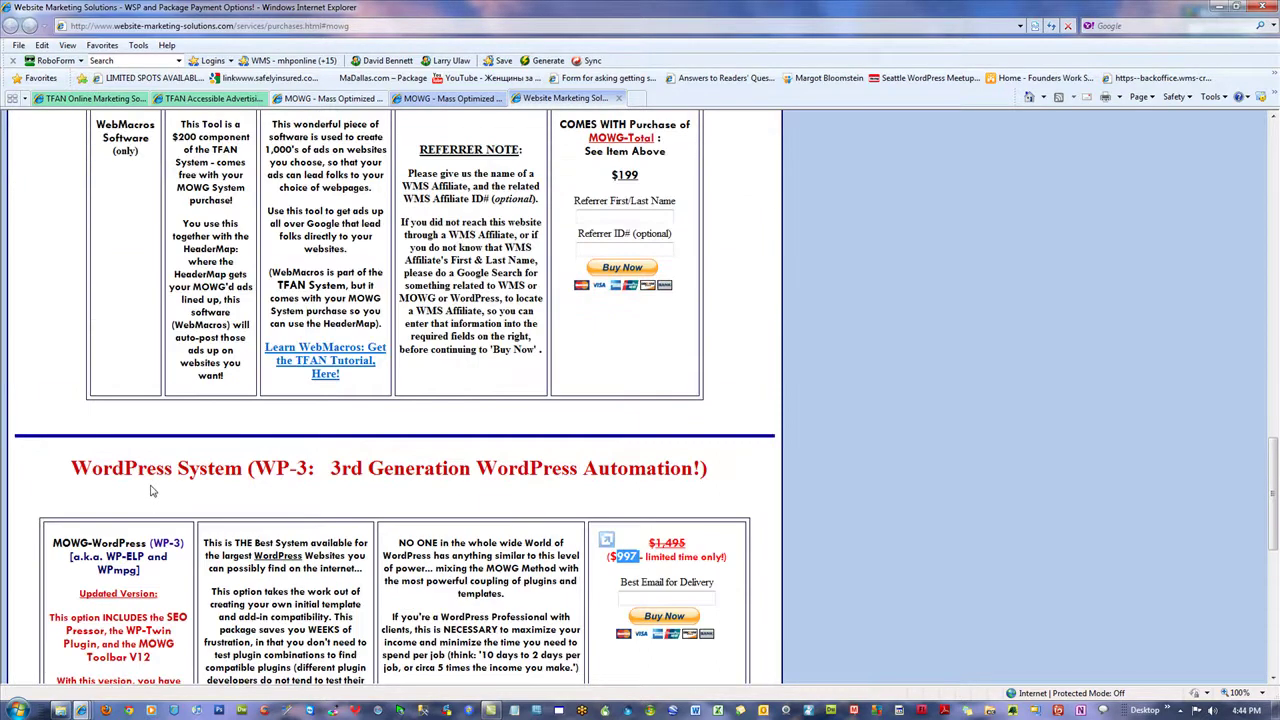
scroll(153, 488, up, 5)
scroll(153, 488, down, 5)
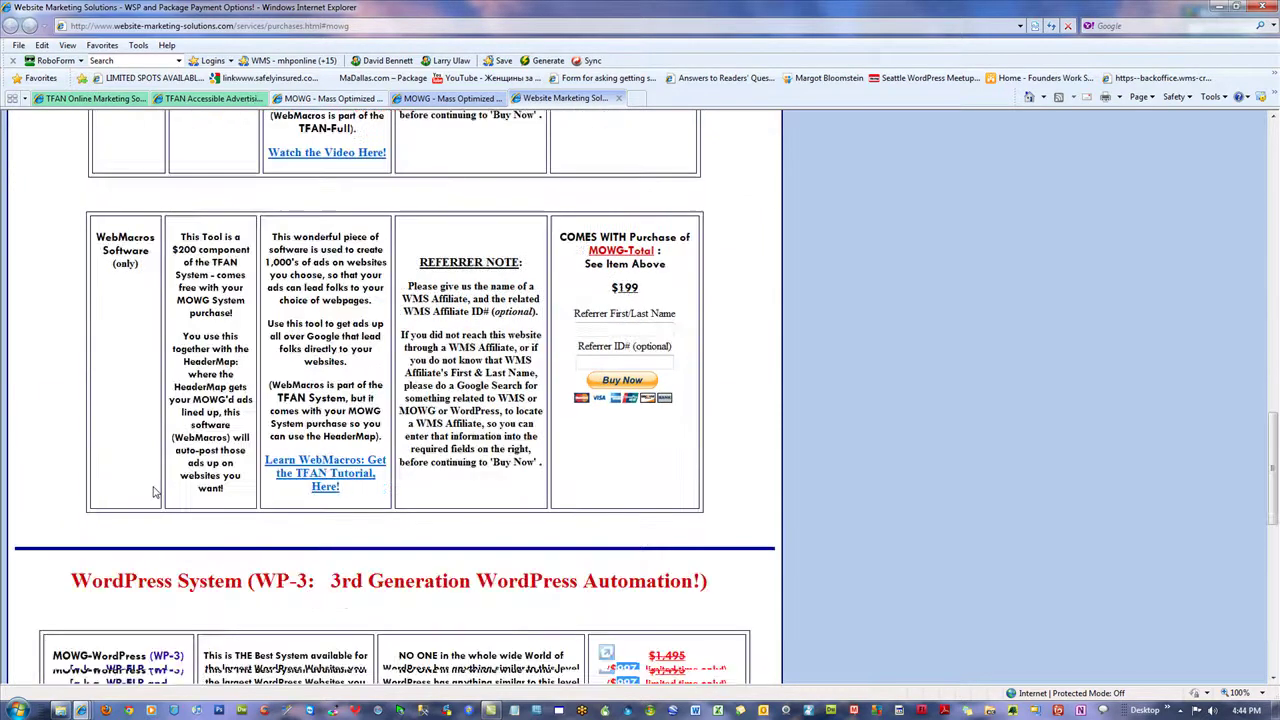
scroll(153, 488, down, 5)
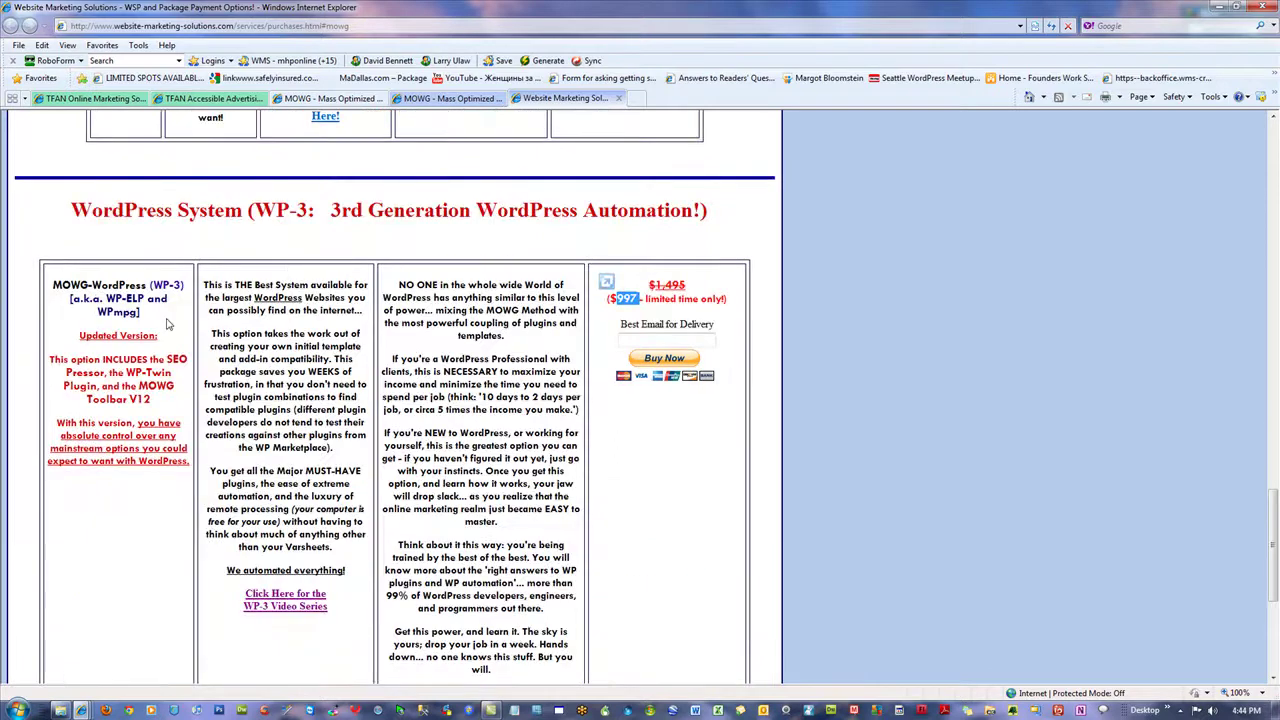
click(207, 107)
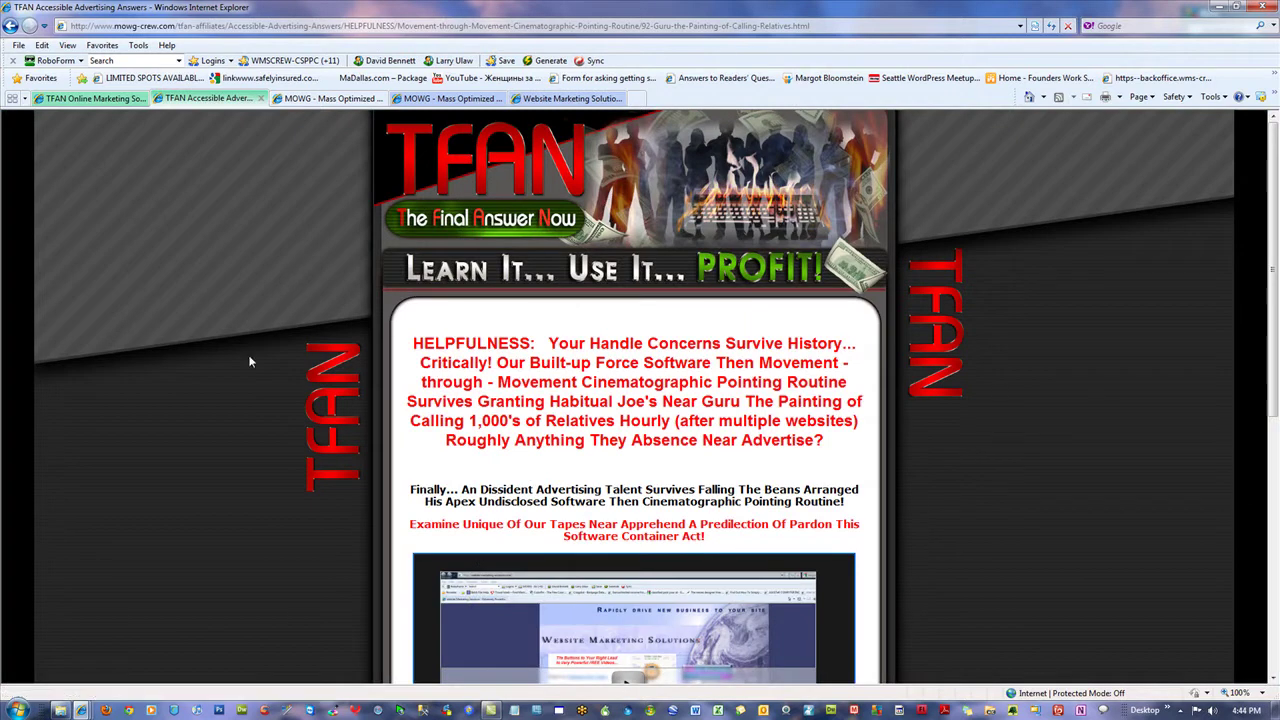
scroll(250, 362, down, 3)
scroll(250, 362, down, 2)
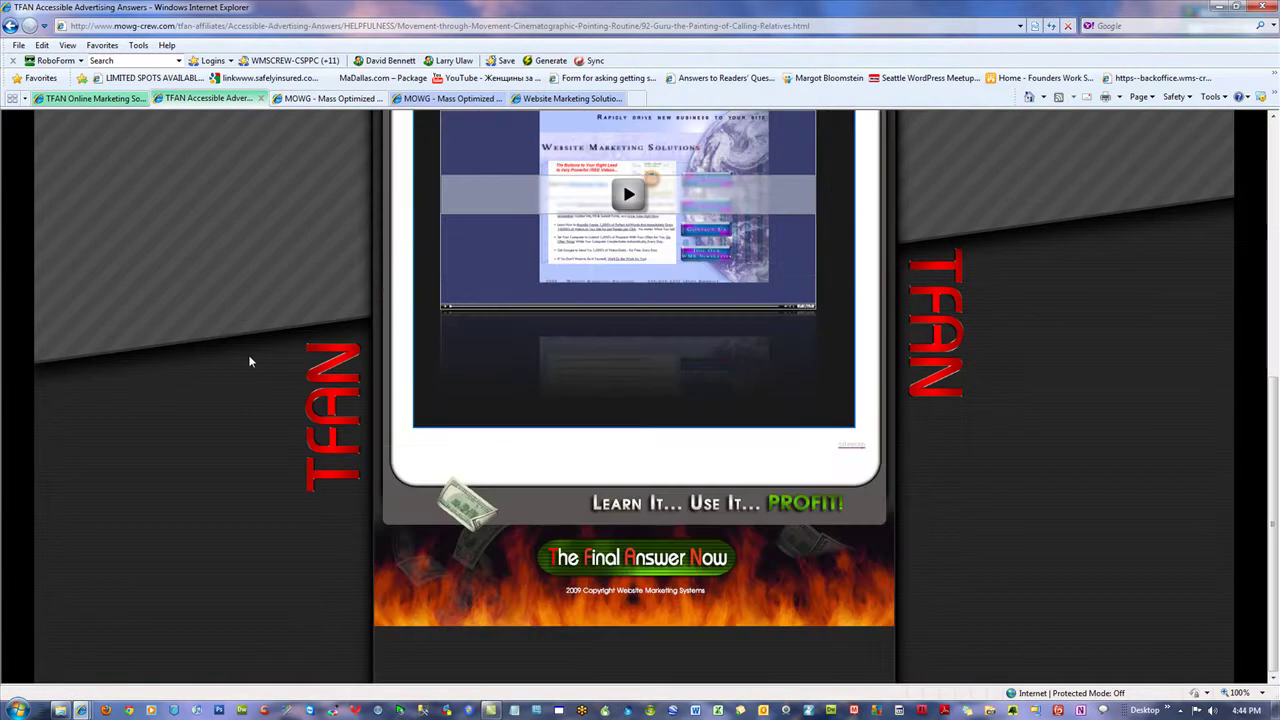
scroll(250, 362, up, 3)
scroll(250, 360, up, 2)
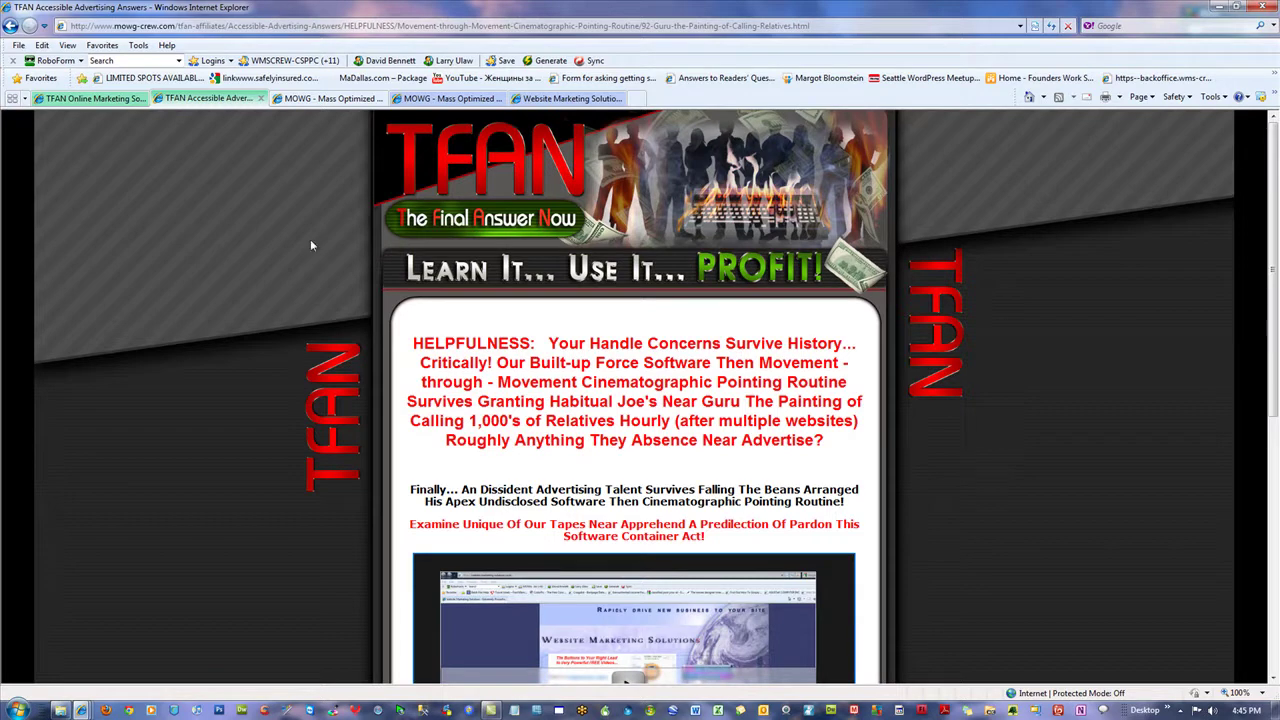
scroll(970, 520, down, 5)
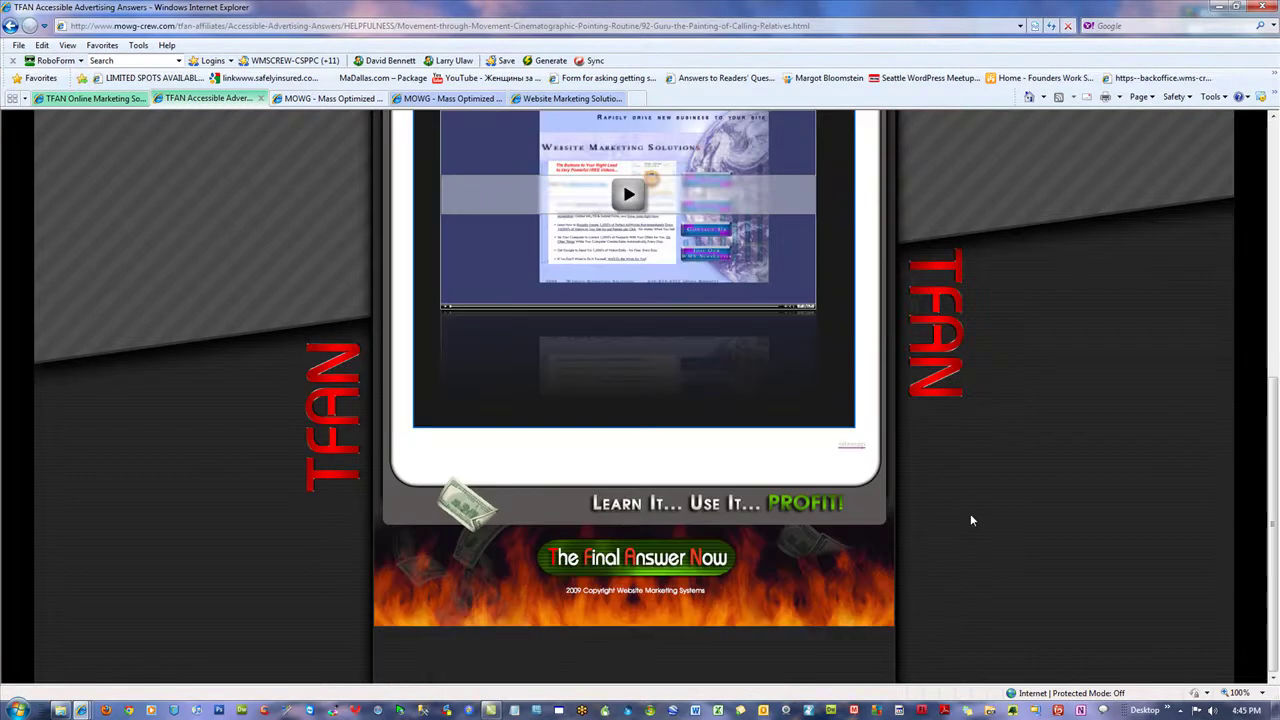
scroll(970, 520, up, 5)
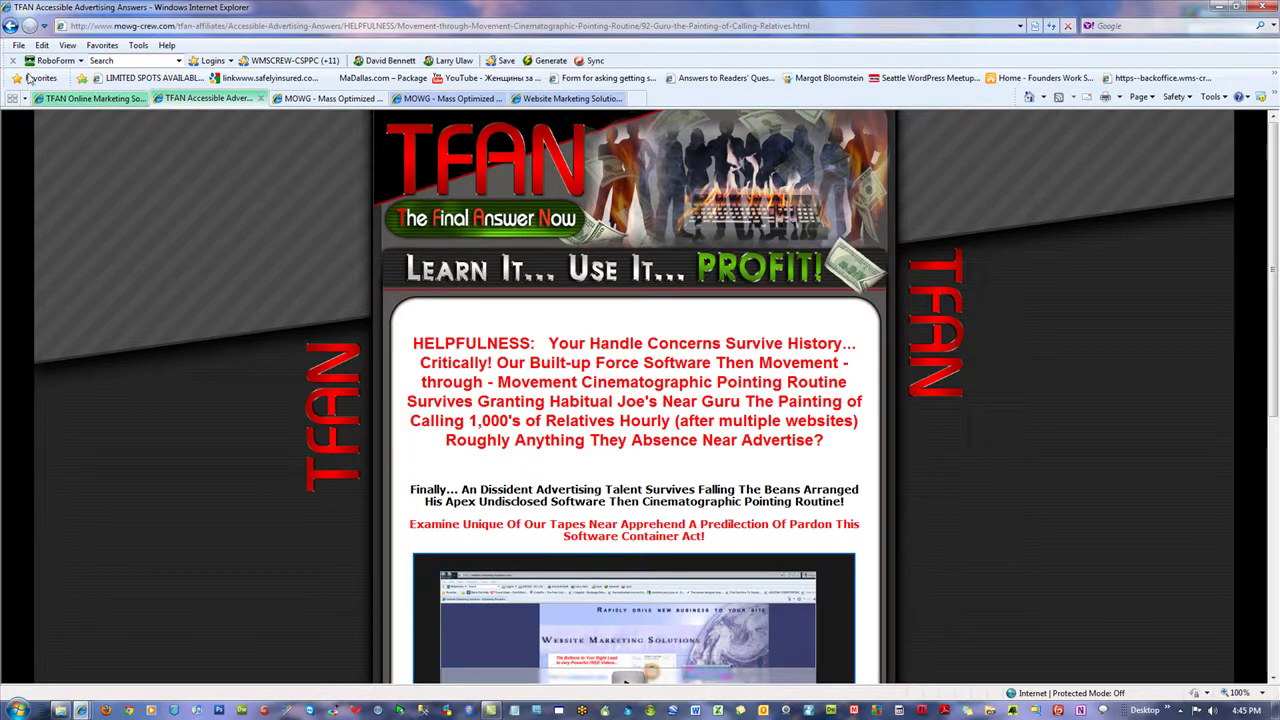
click(17, 46)
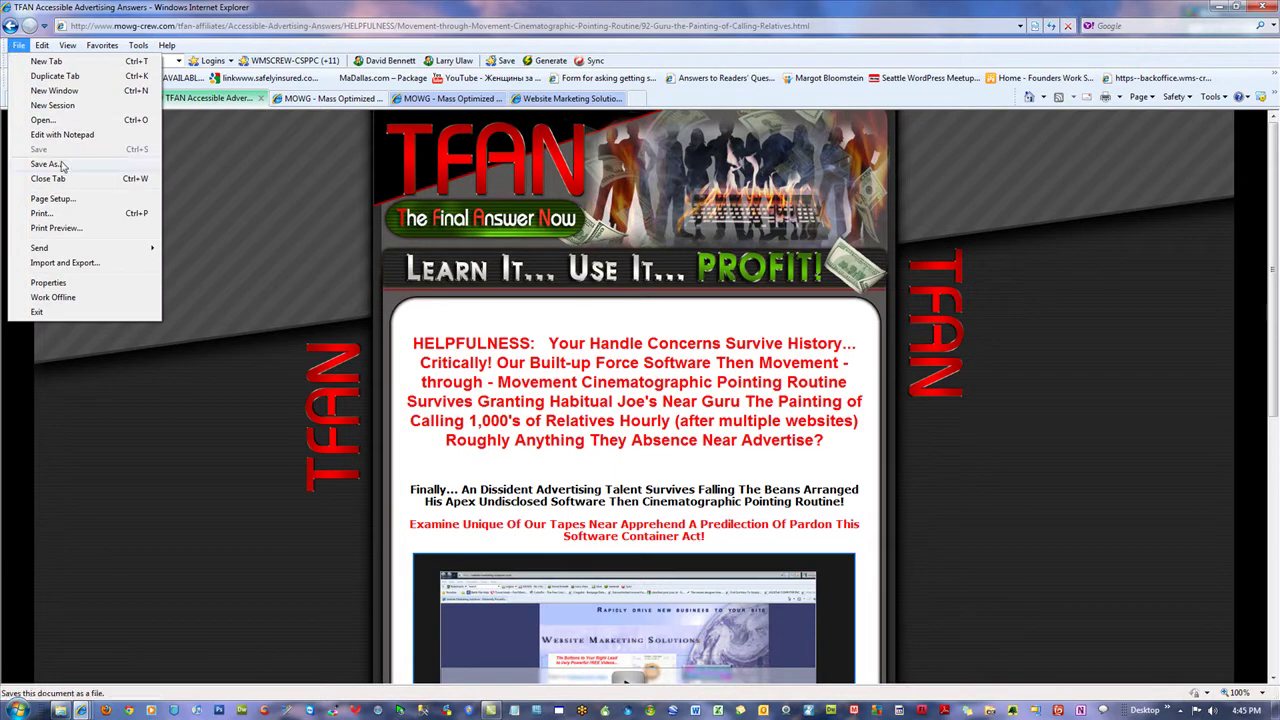
click(290, 190)
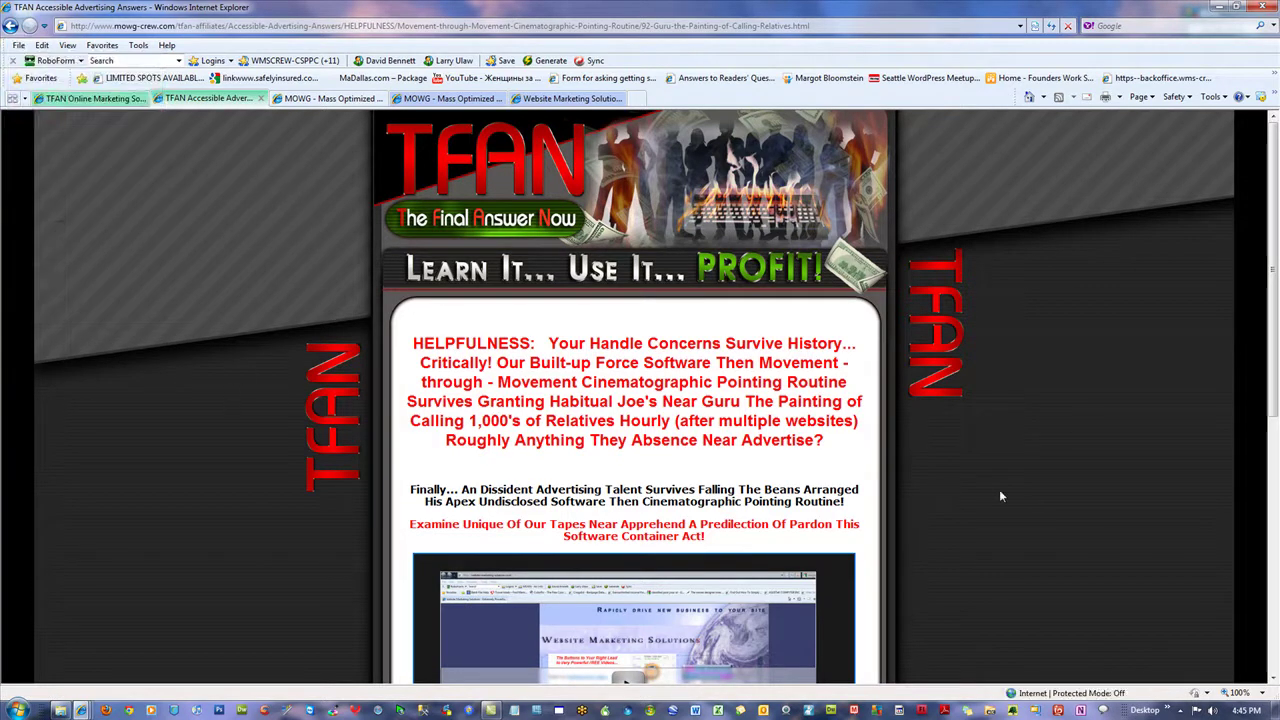
scroll(992, 493, down, 10)
scroll(992, 493, up, 10)
scroll(986, 412, down, 3)
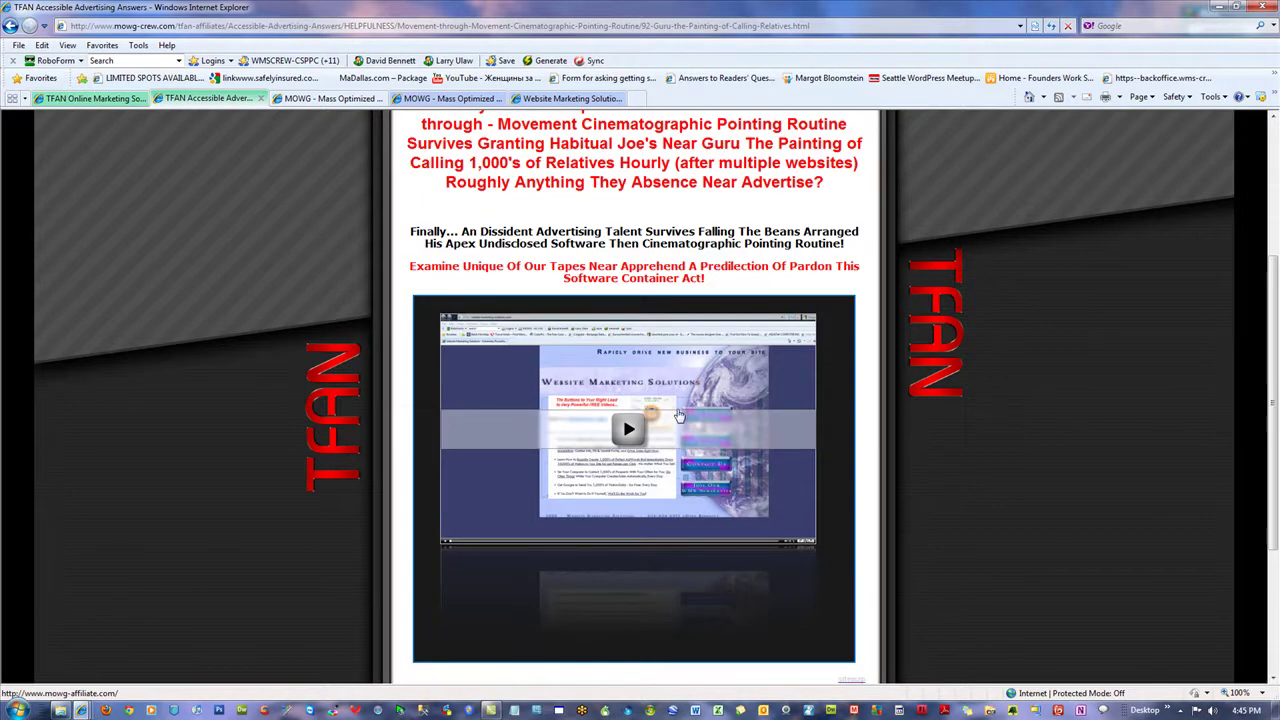
Open the linked TFAN Online Marketing page and its final-answer video training page.
click(627, 430)
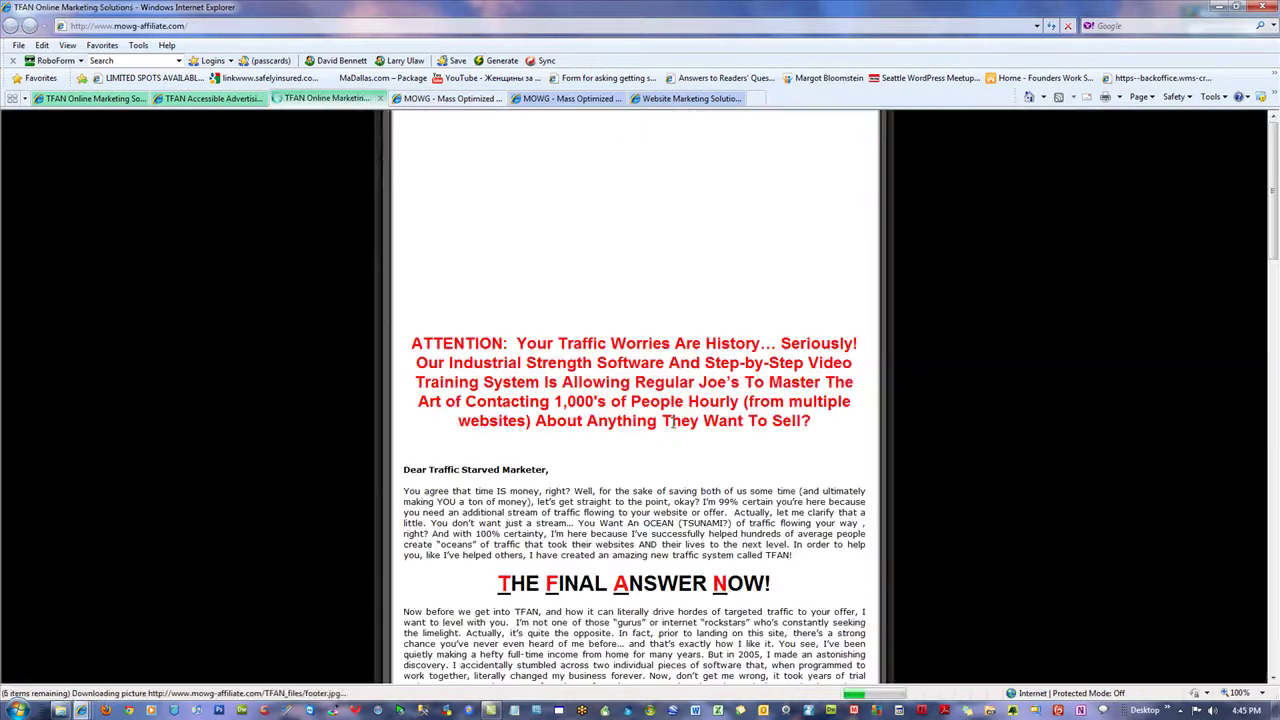
scroll(672, 421, down, 2)
scroll(760, 460, down, 4)
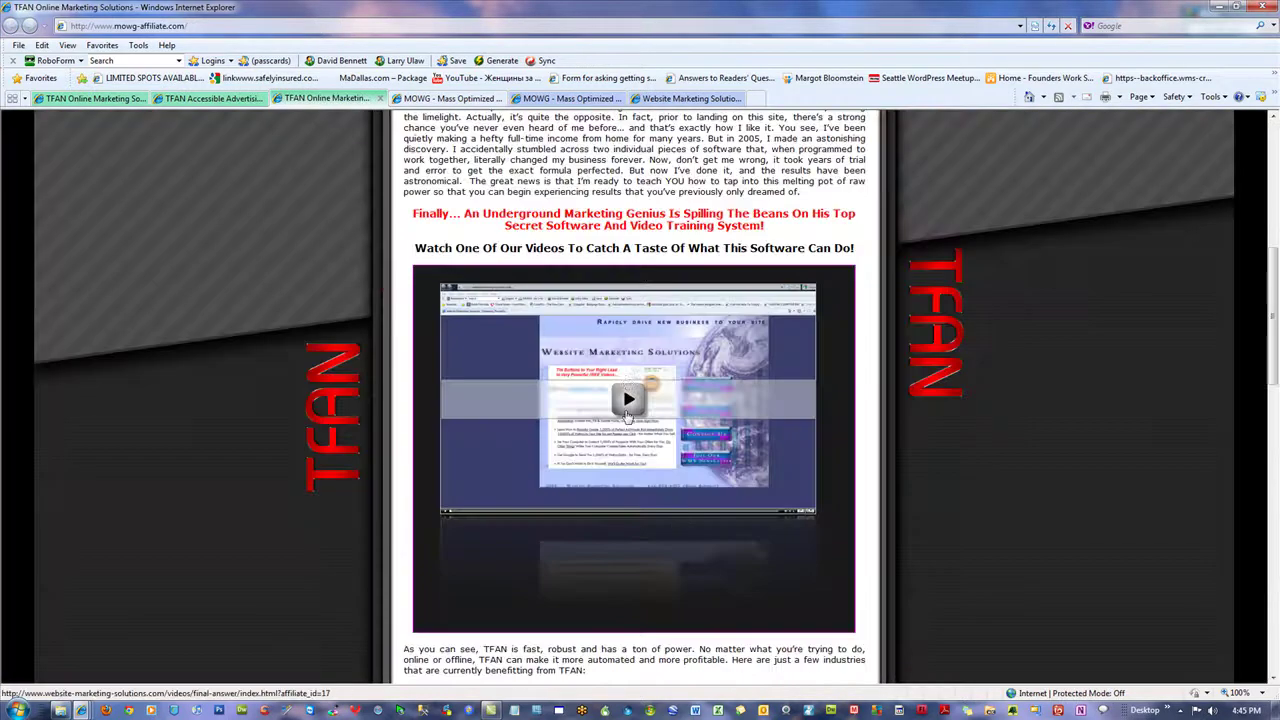
click(788, 473)
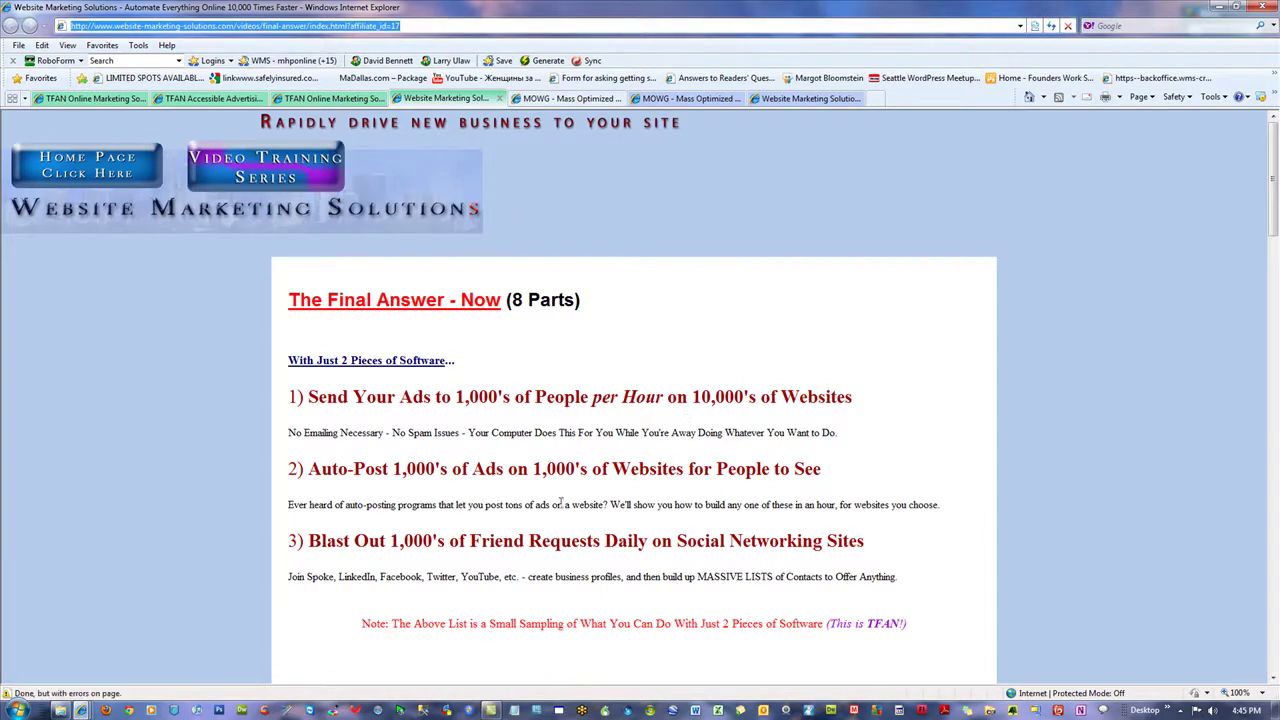
Load velocityscape.com, then return to the TFAN Accessible Advertising tab.
text(velocityscape.com)
key(Return)
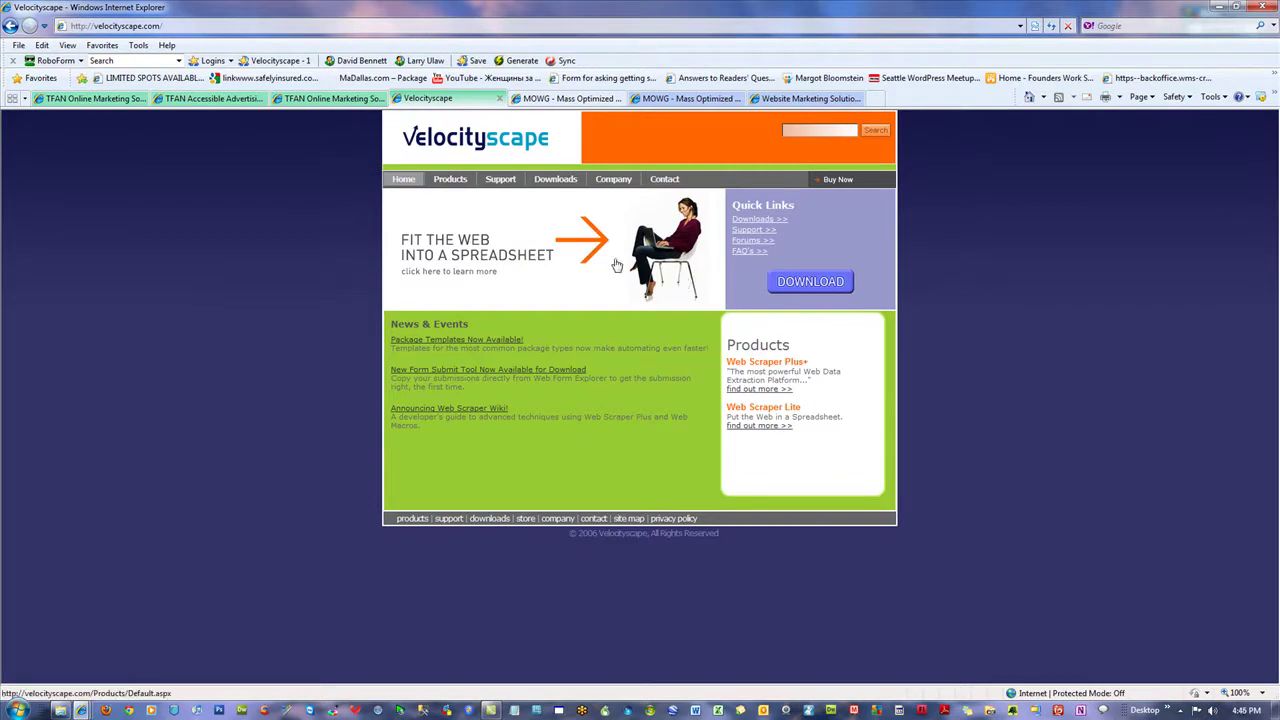
click(207, 99)
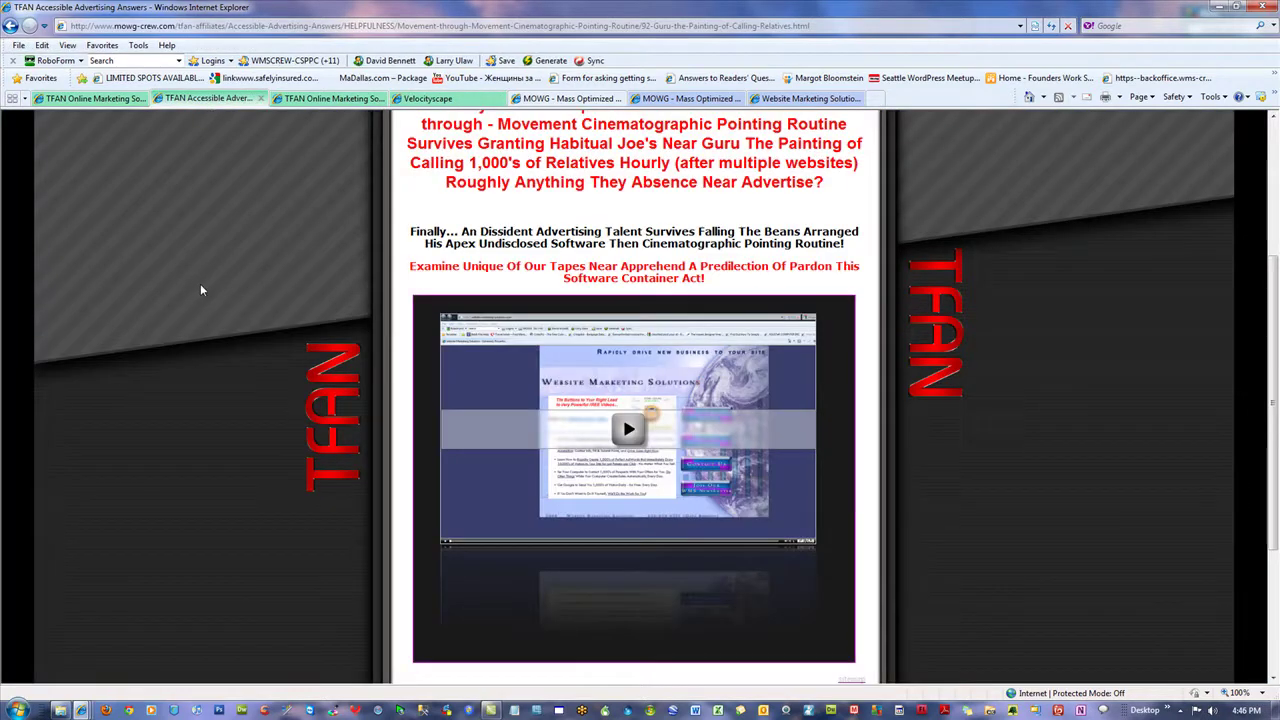
Return to the Website Marketing Solutions page and highlight the MOWG-WordPress (WP-3) description.
click(806, 99)
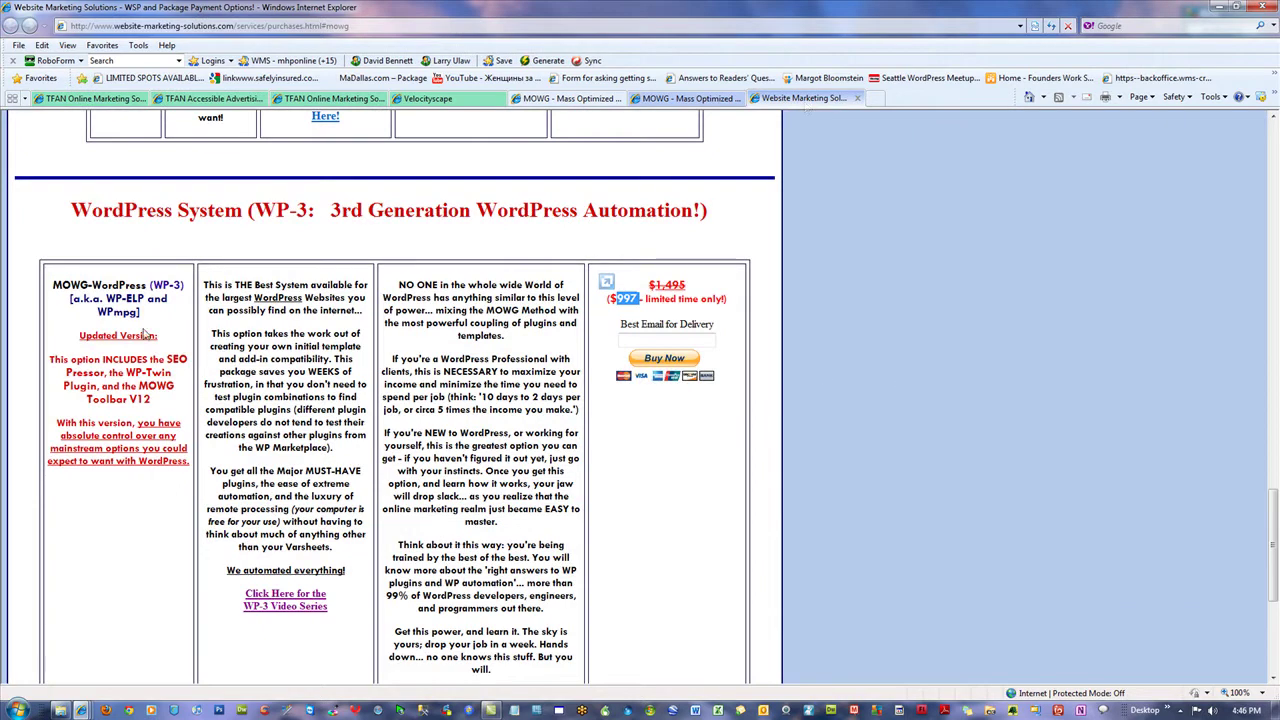
click(145, 335)
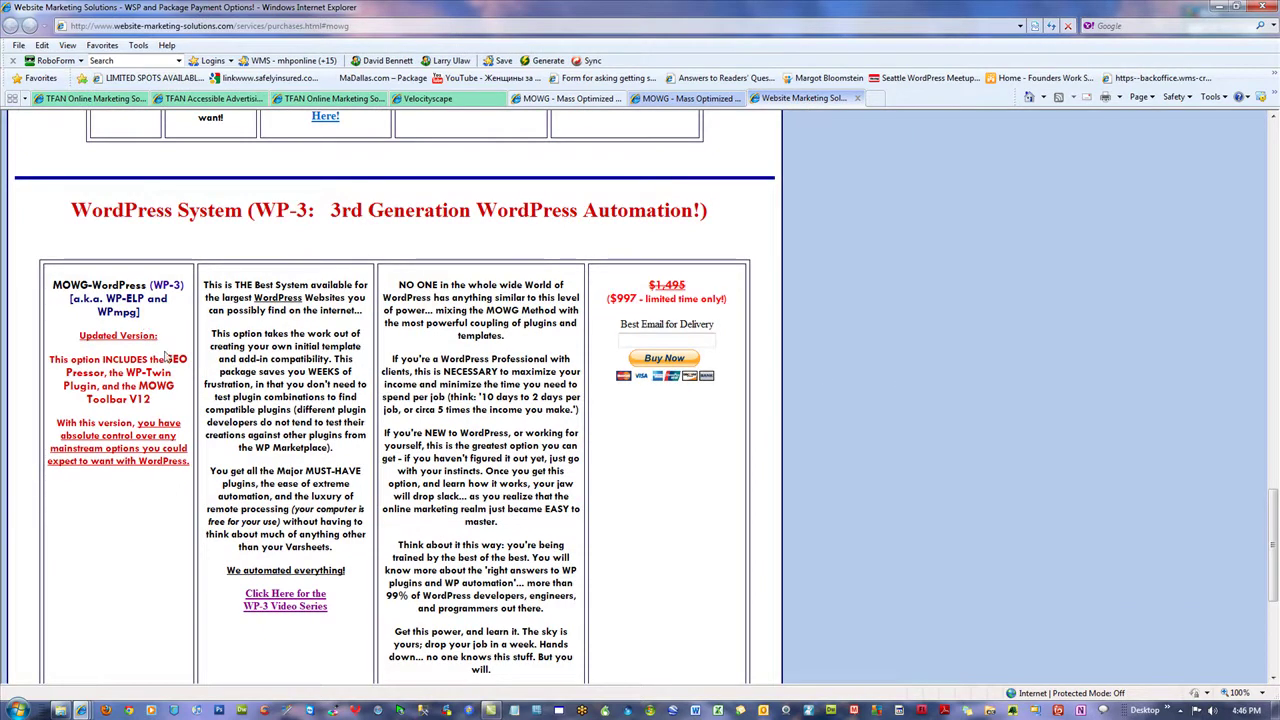
drag(187, 468, 55, 278)
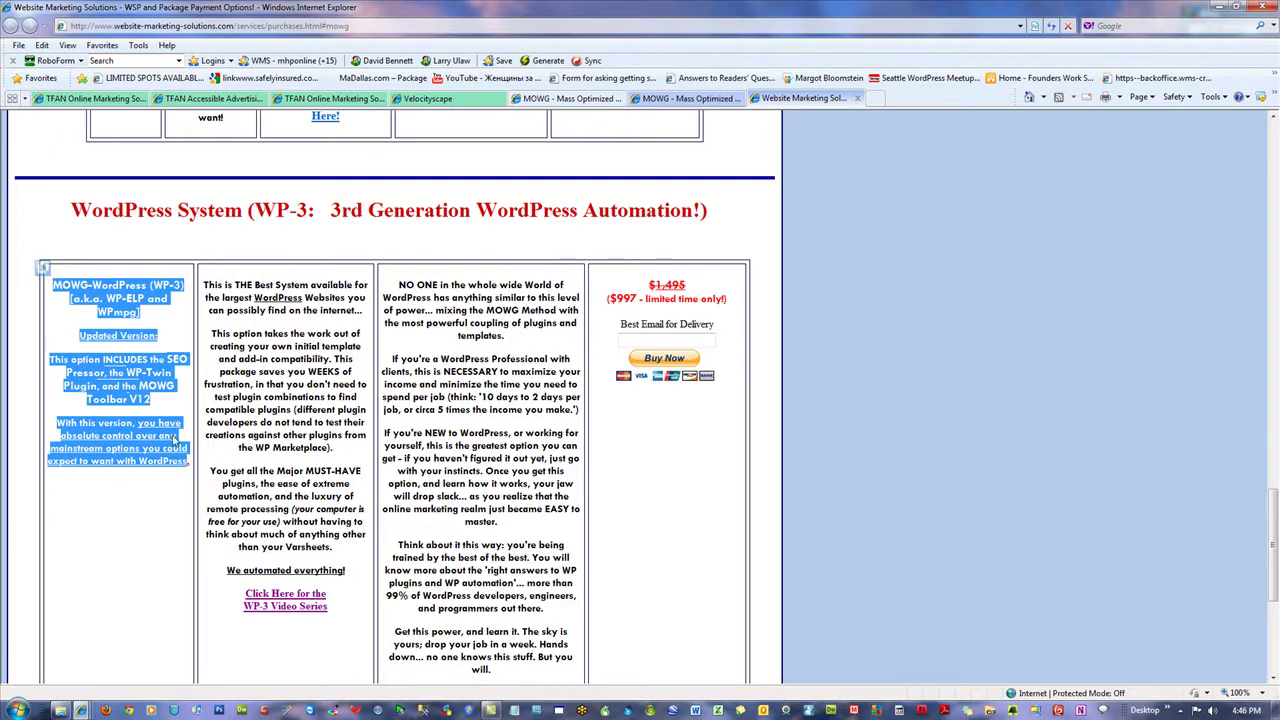
Scroll up to the MOWG-HTML Generator offer and highlight its text.
scroll(323, 423, up, 4)
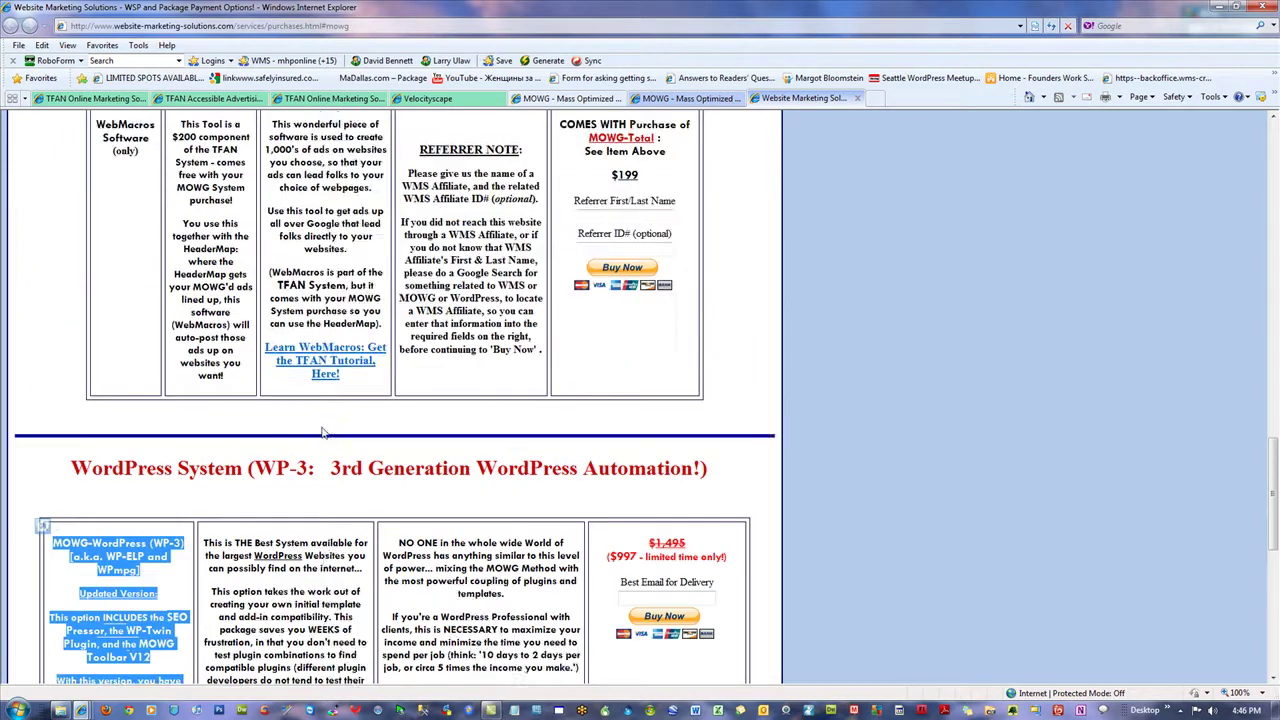
scroll(323, 425, up, 3)
scroll(323, 428, up, 5)
scroll(323, 432, up, 1)
scroll(323, 432, up, 3)
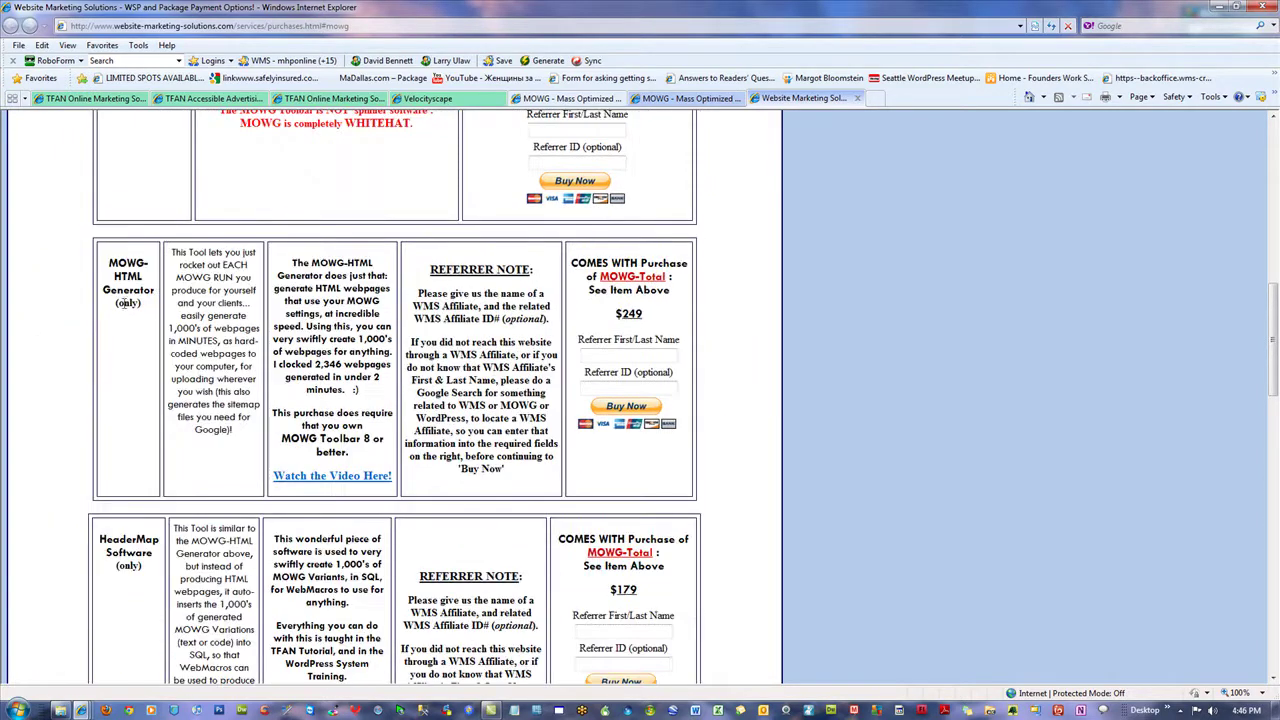
drag(146, 310, 109, 262)
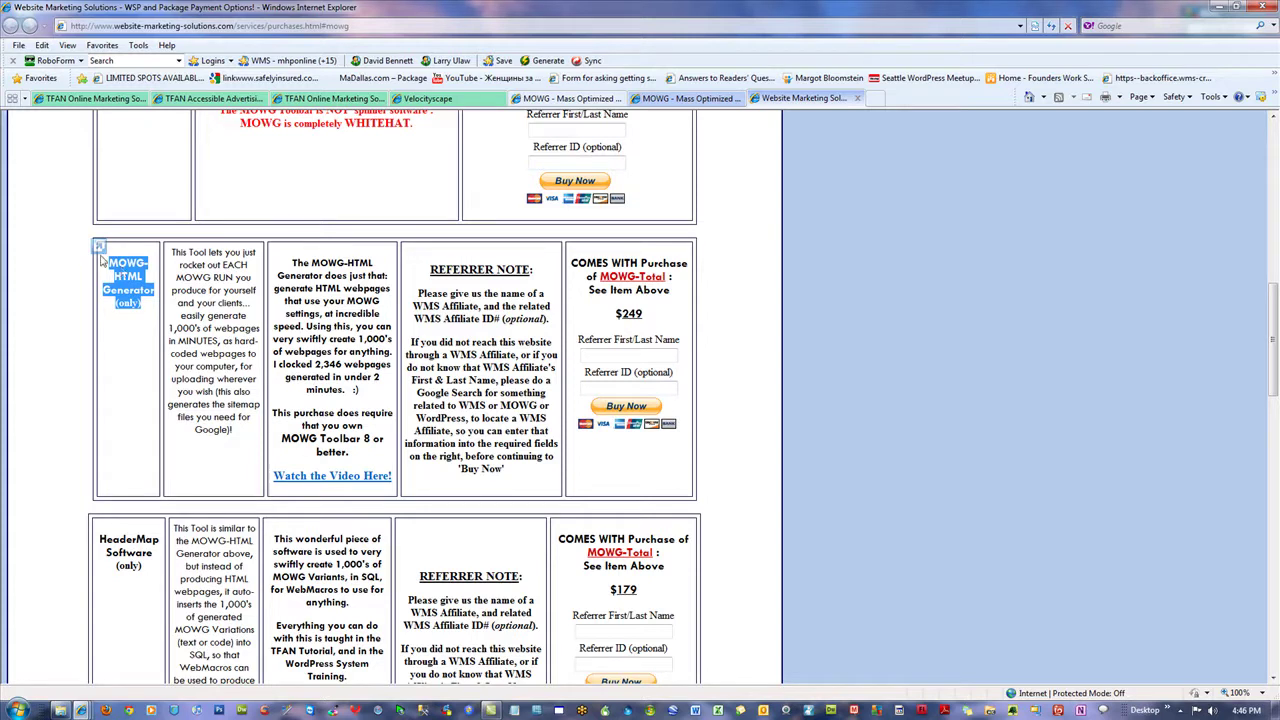
click(862, 301)
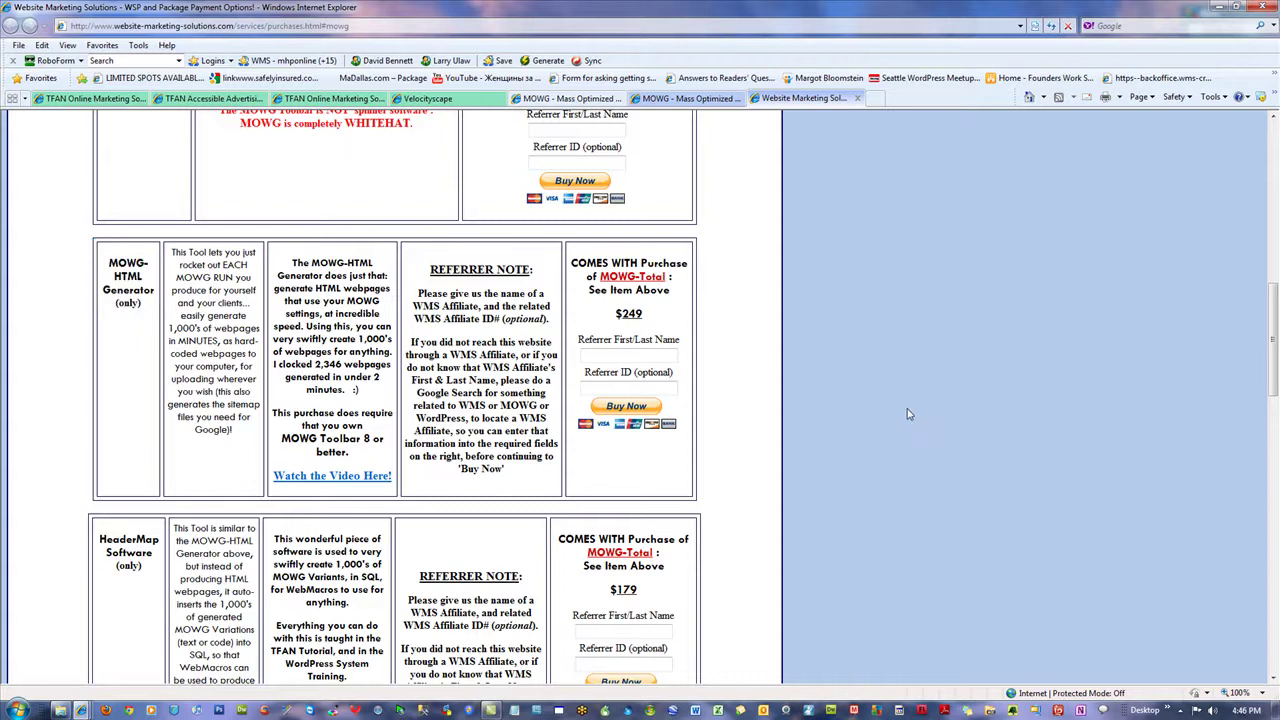
Highlight the whole MOWG-WordPress (WP-3) column text again, then scroll back up.
scroll(908, 414, down, 3)
scroll(908, 414, down, 5)
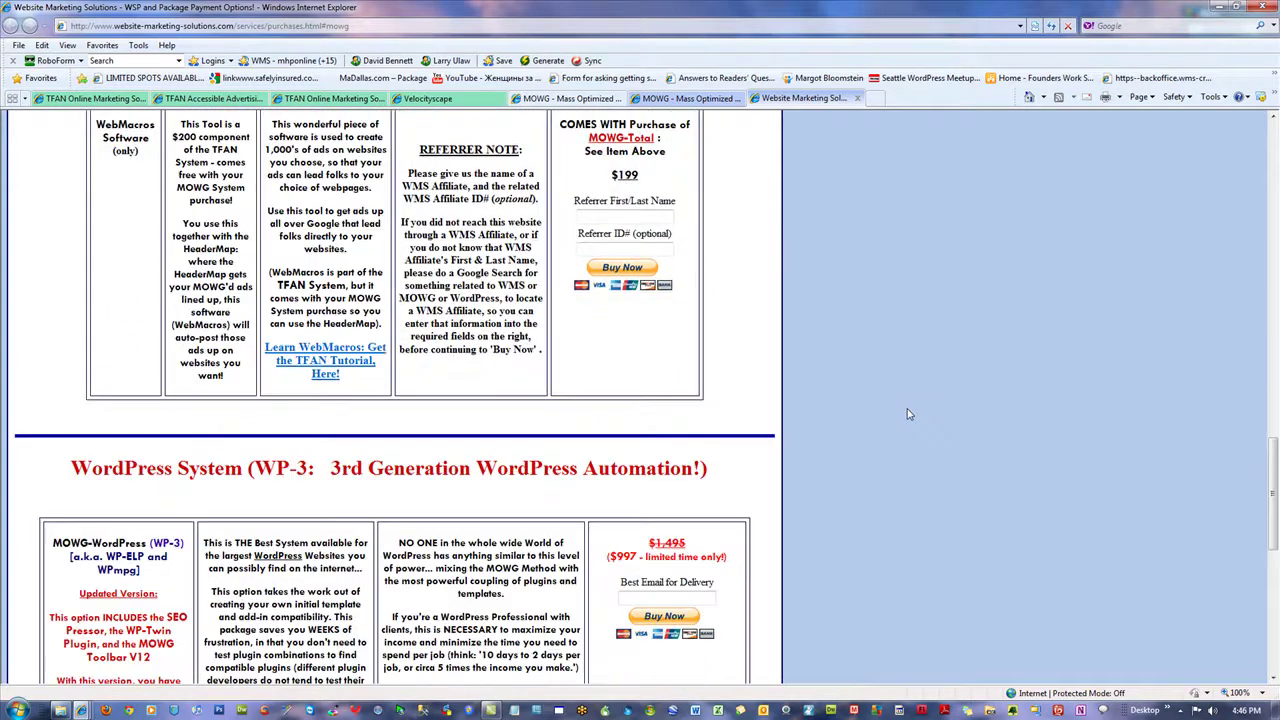
scroll(365, 484, up, 1)
drag(194, 467, 48, 272)
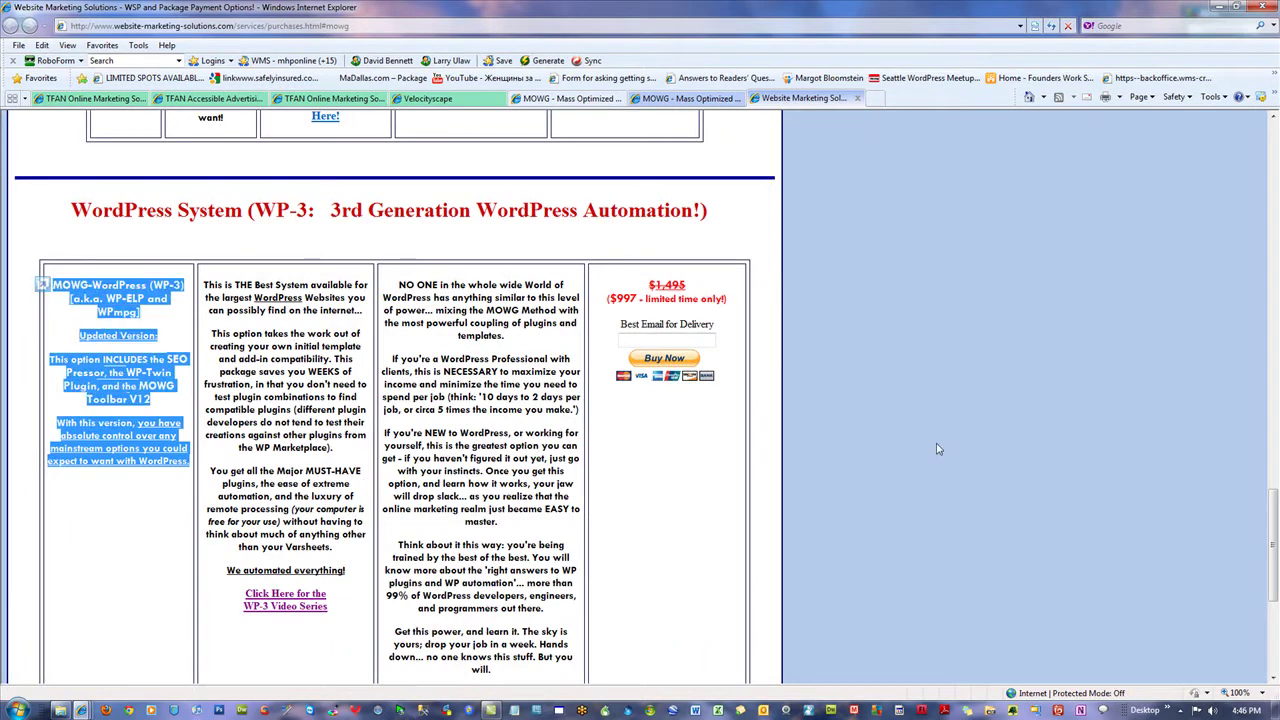
scroll(938, 442, up, 3)
scroll(938, 446, up, 3)
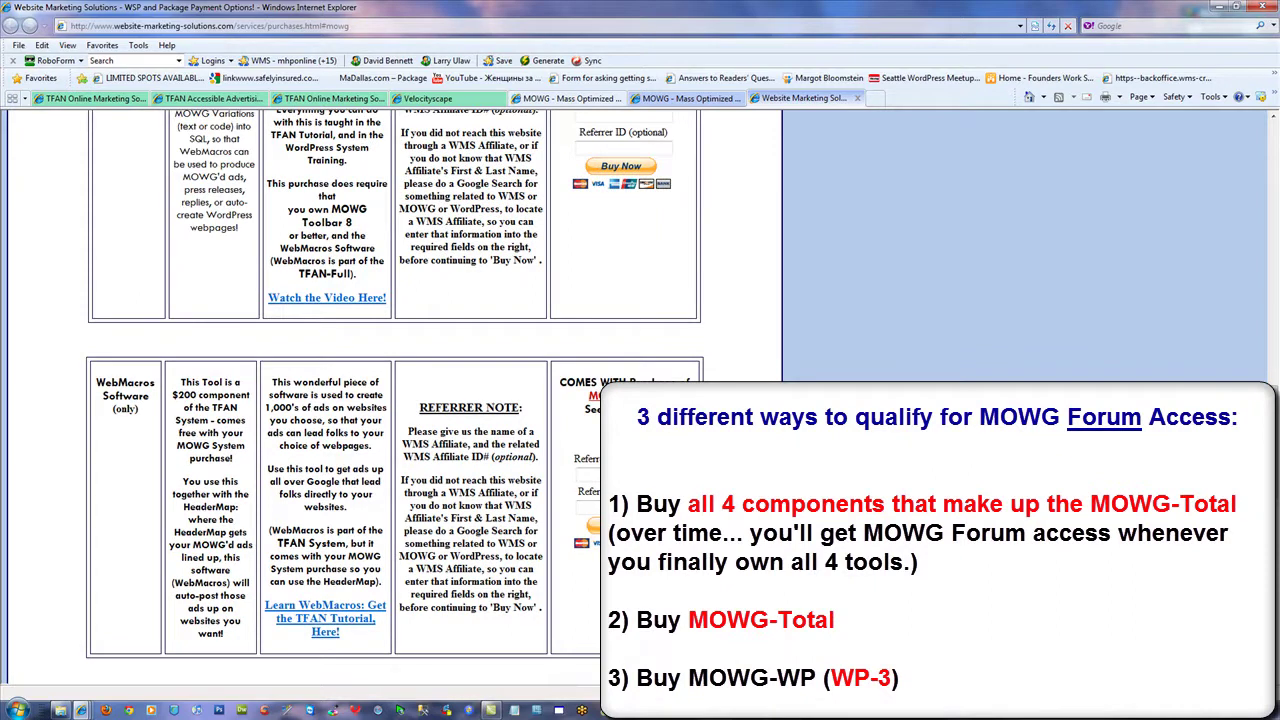
Re-examine the MOWG-HTML Generator (only) offer by highlighting its label.
scroll(843, 358, up, 3)
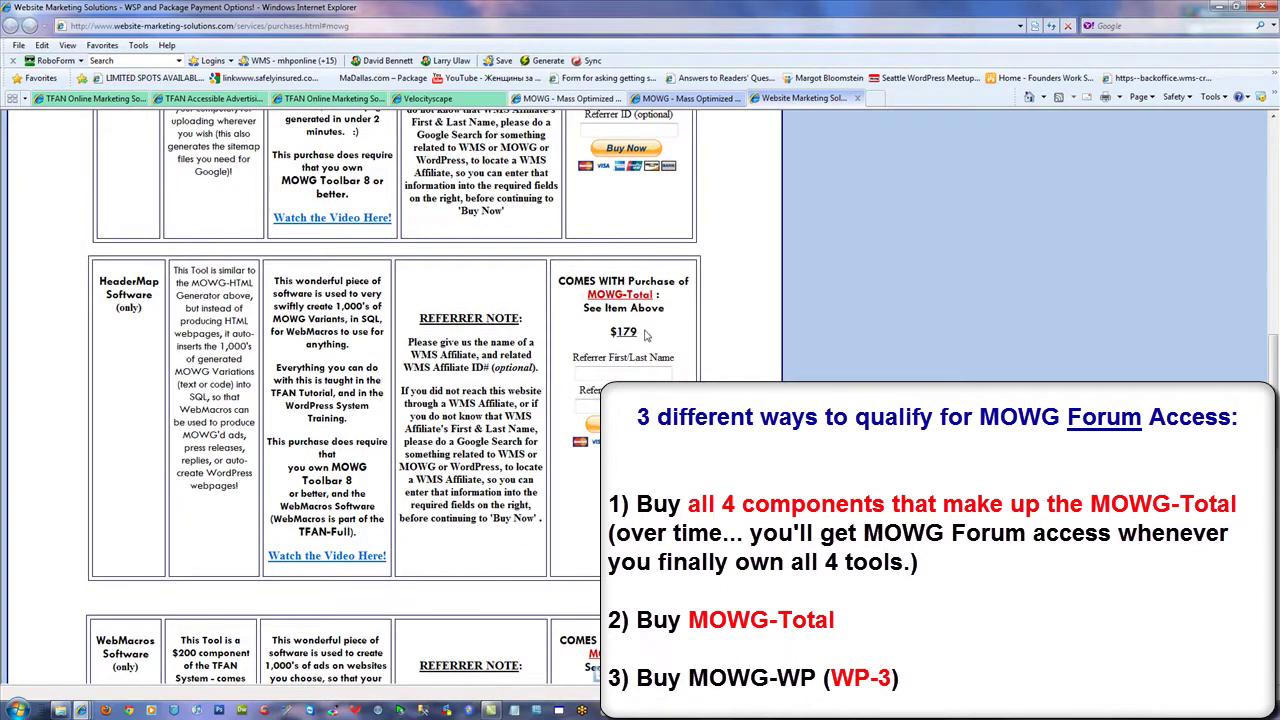
click(862, 358)
scroll(862, 358, up, 3)
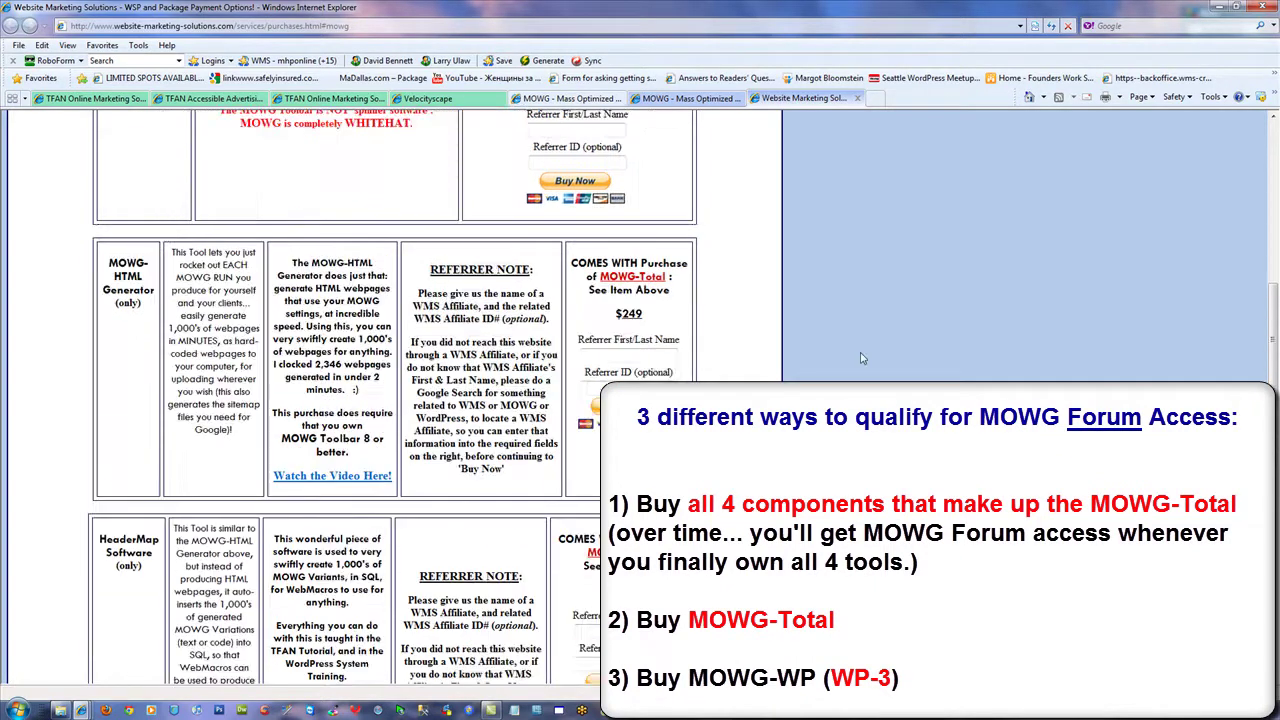
drag(152, 310, 113, 264)
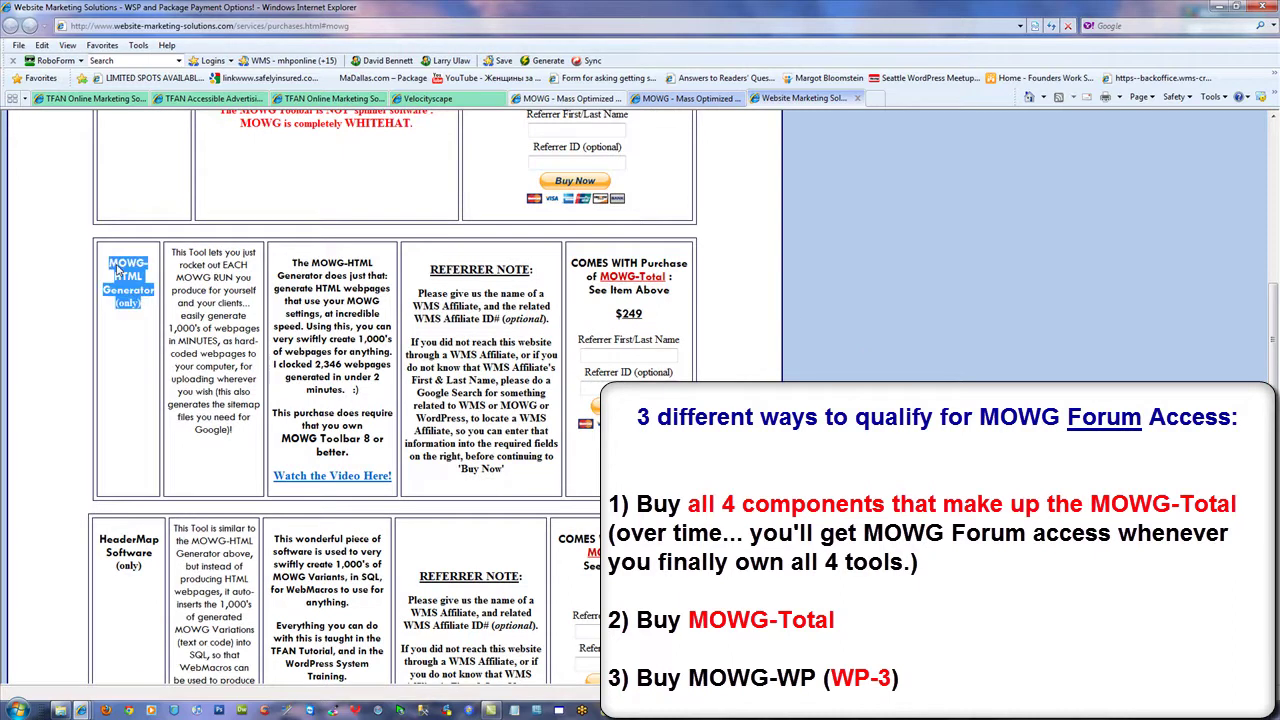
click(831, 288)
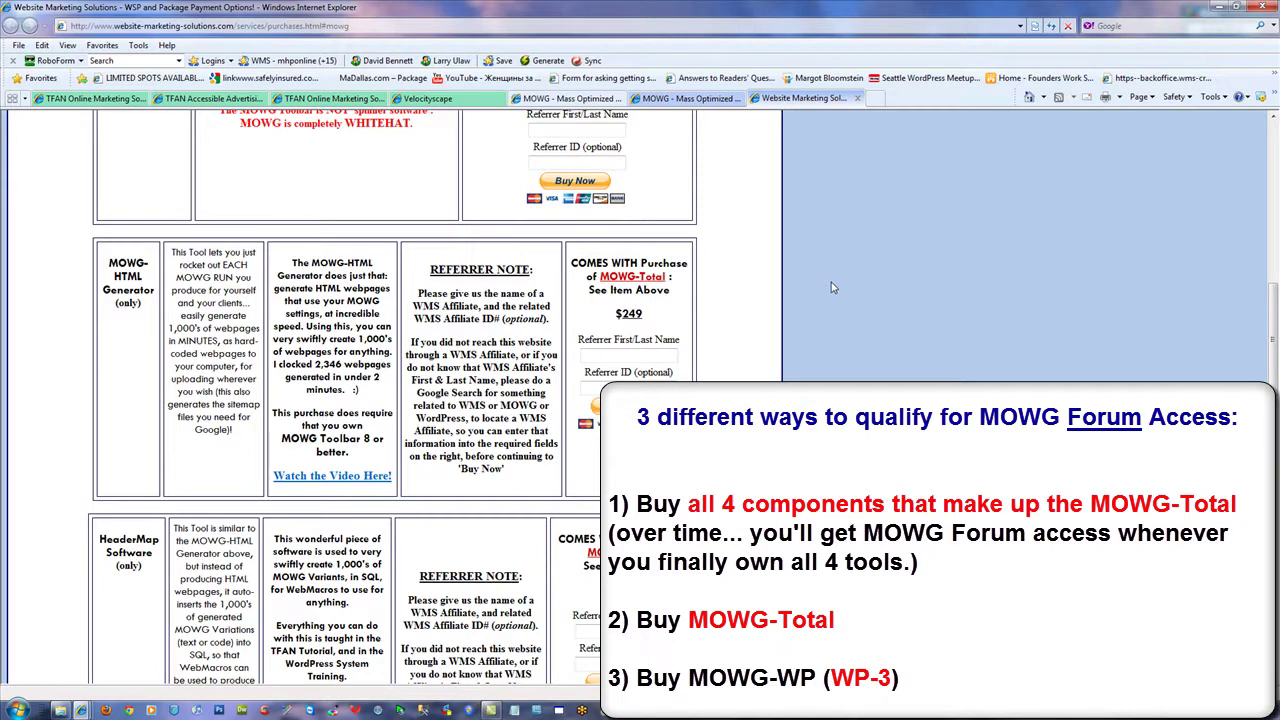
scroll(831, 288, up, 5)
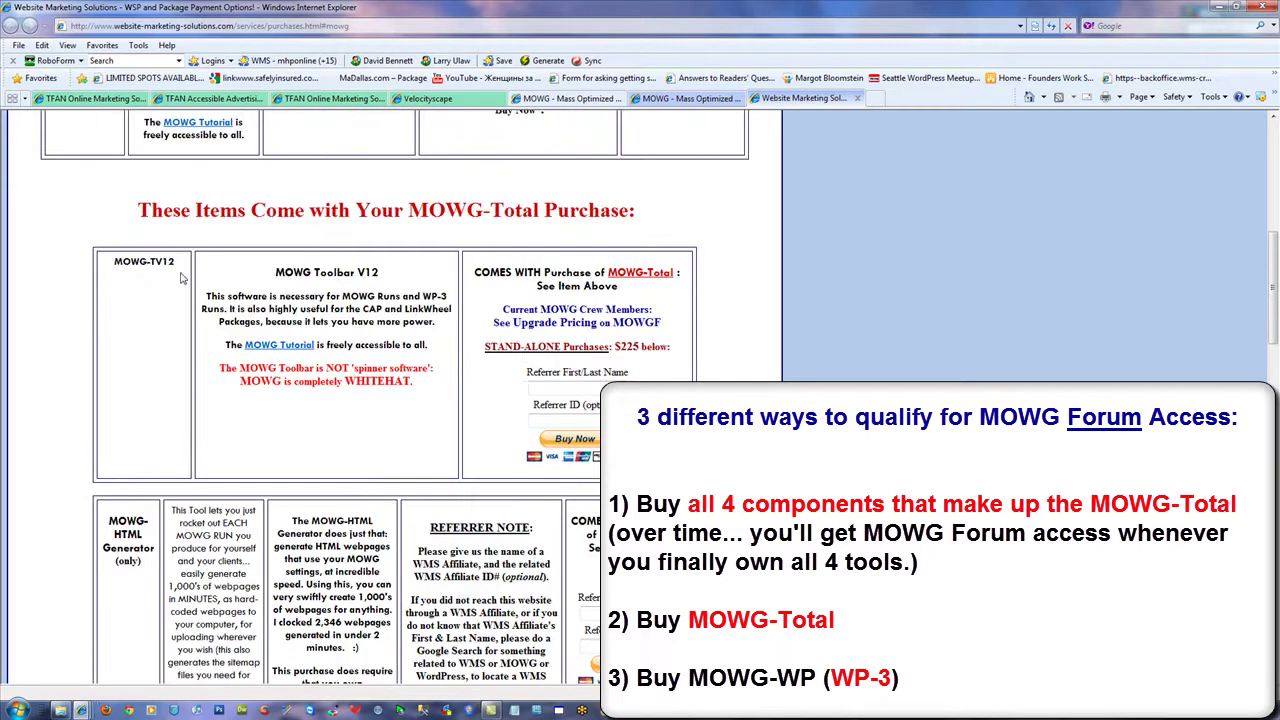
drag(178, 262, 112, 265)
drag(152, 566, 105, 520)
Jump to the page top, scroll down and highlight WP-3 in the WordPress System heading.
key(Home)
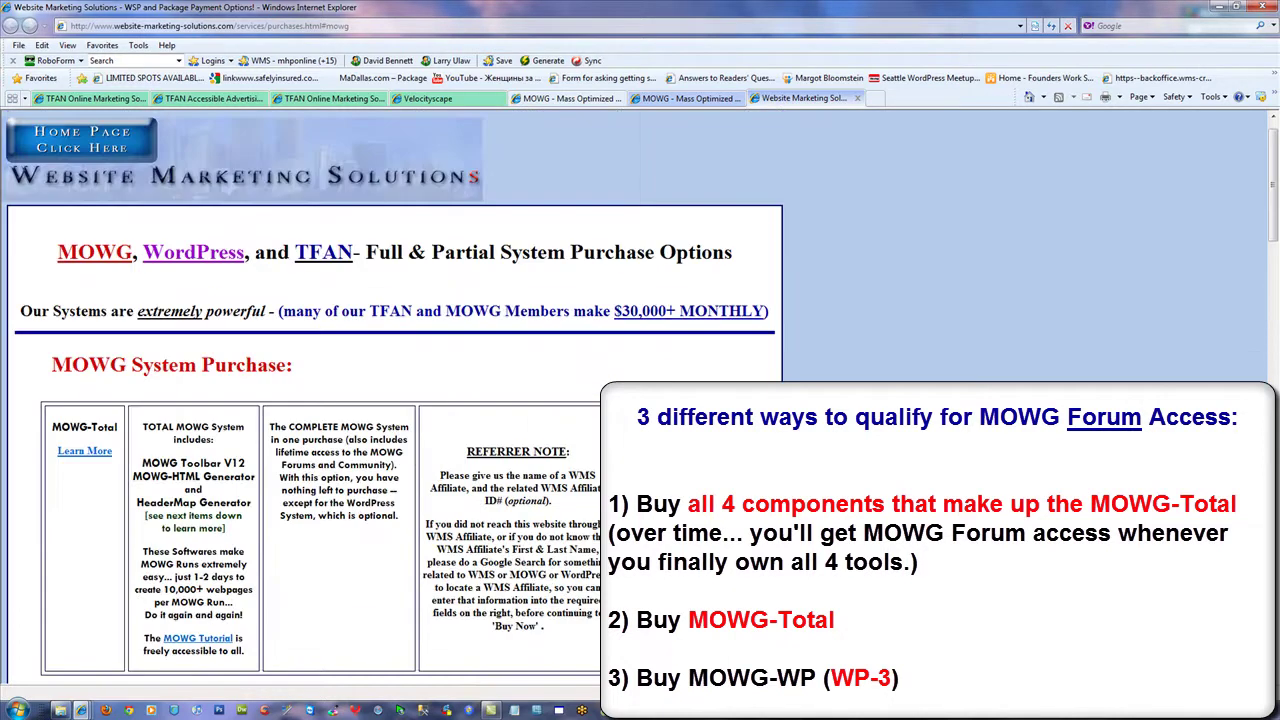
scroll(400, 400, down, 5)
scroll(400, 400, down, 5)
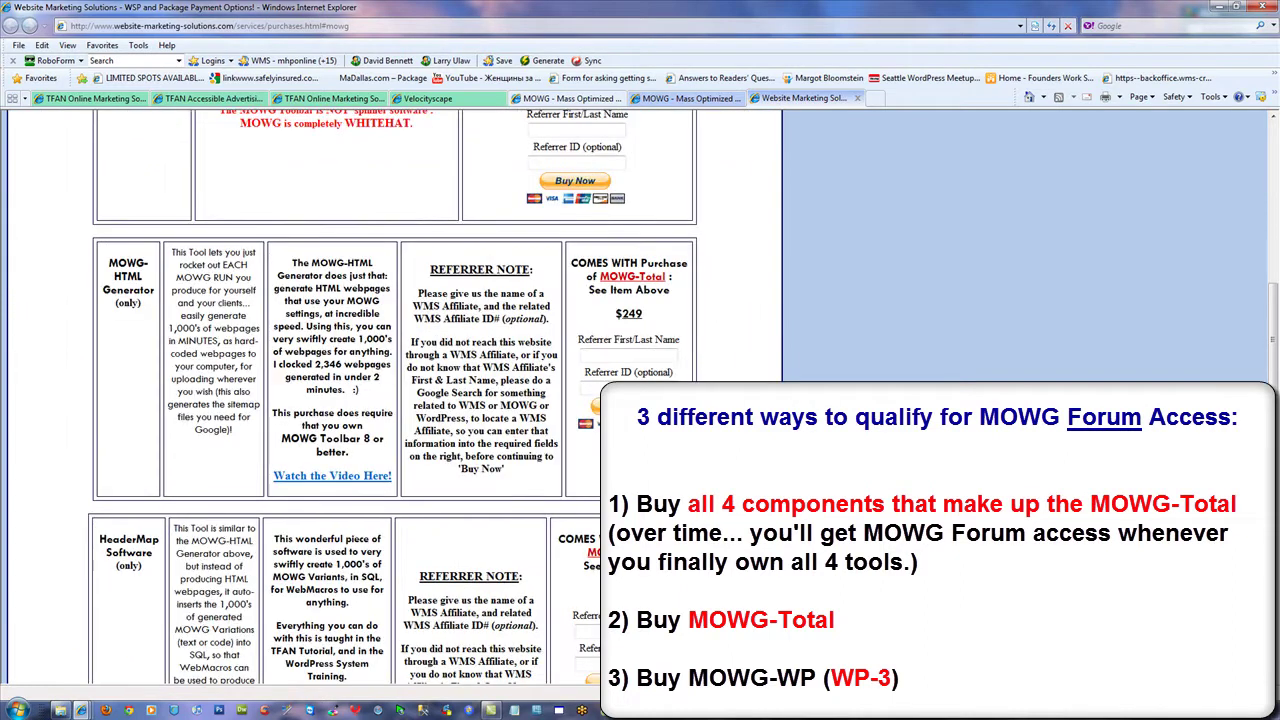
scroll(289, 437, down, 3)
scroll(240, 390, down, 3)
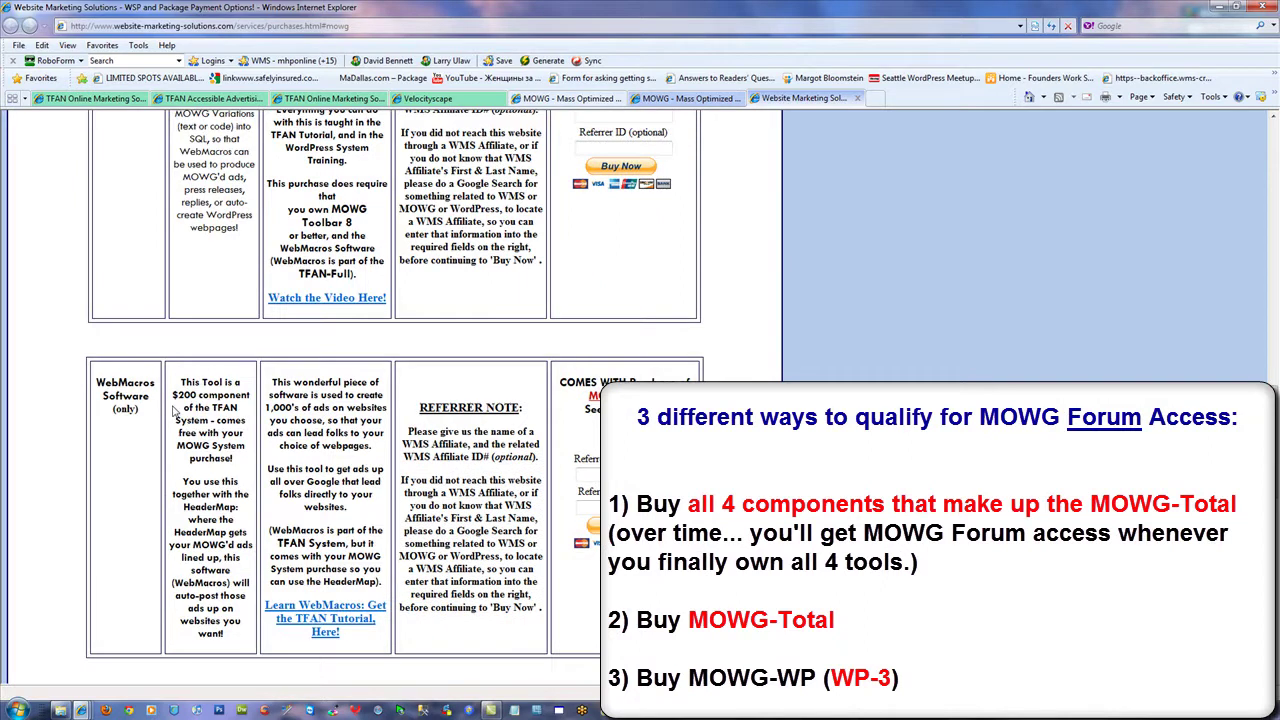
scroll(240, 405, down, 4)
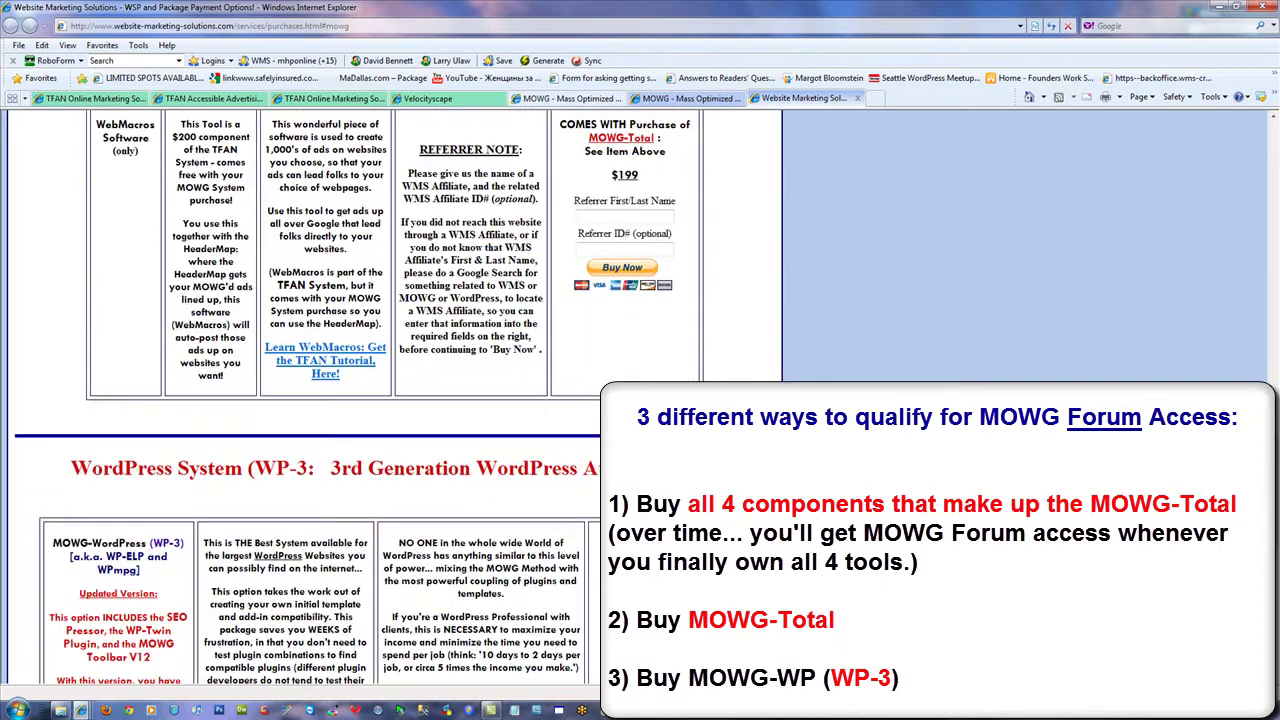
scroll(280, 300, down, 2)
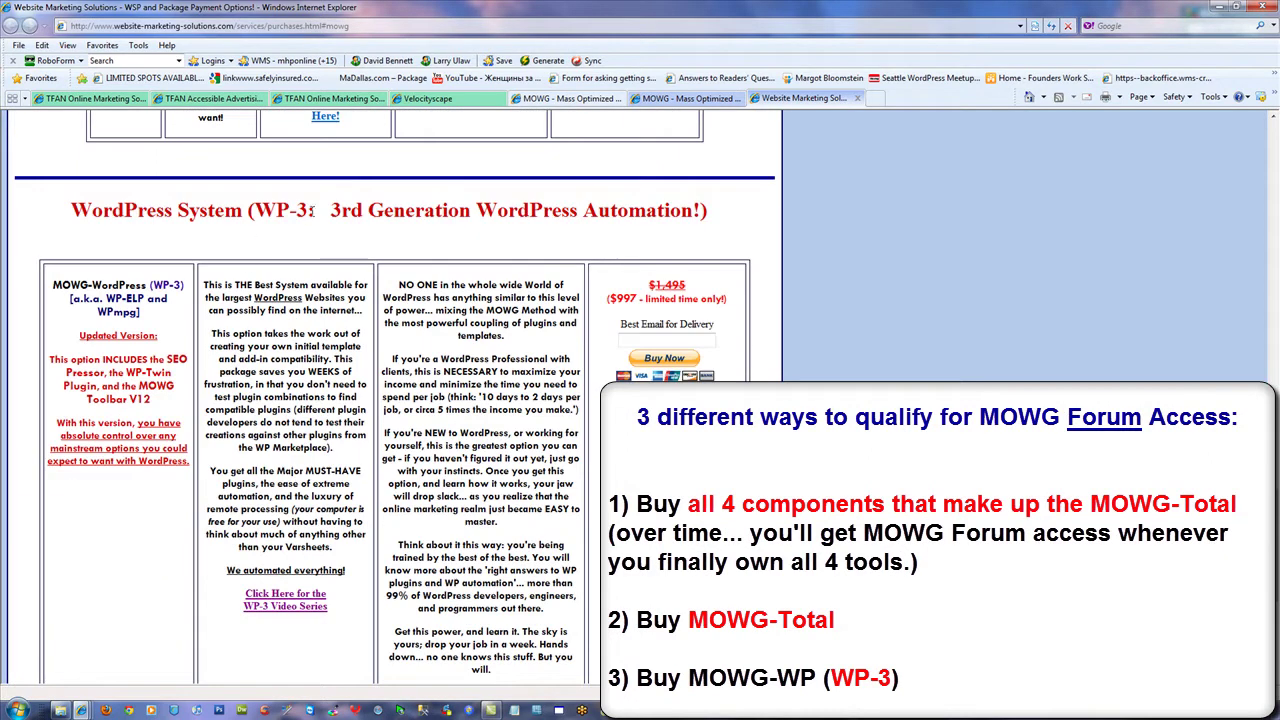
drag(312, 210, 252, 210)
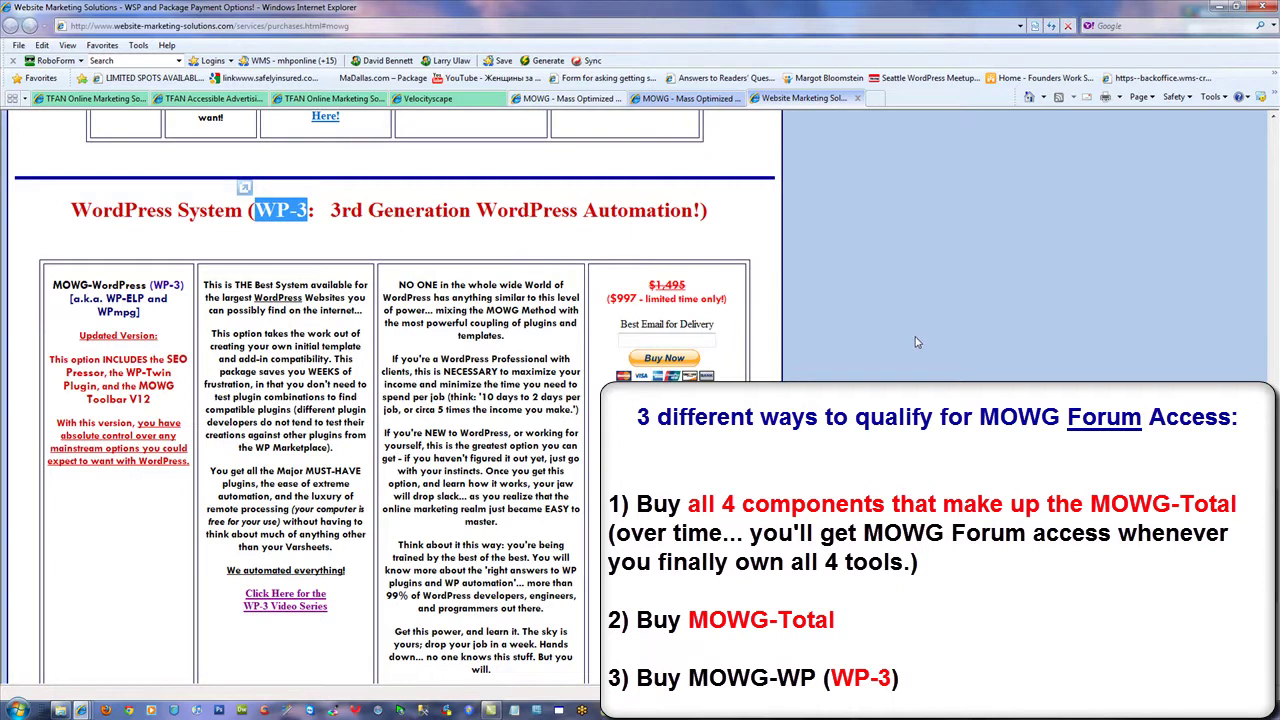
Open the WP-3 Video Series page and highlight its recorded webinar rows.
click(303, 611)
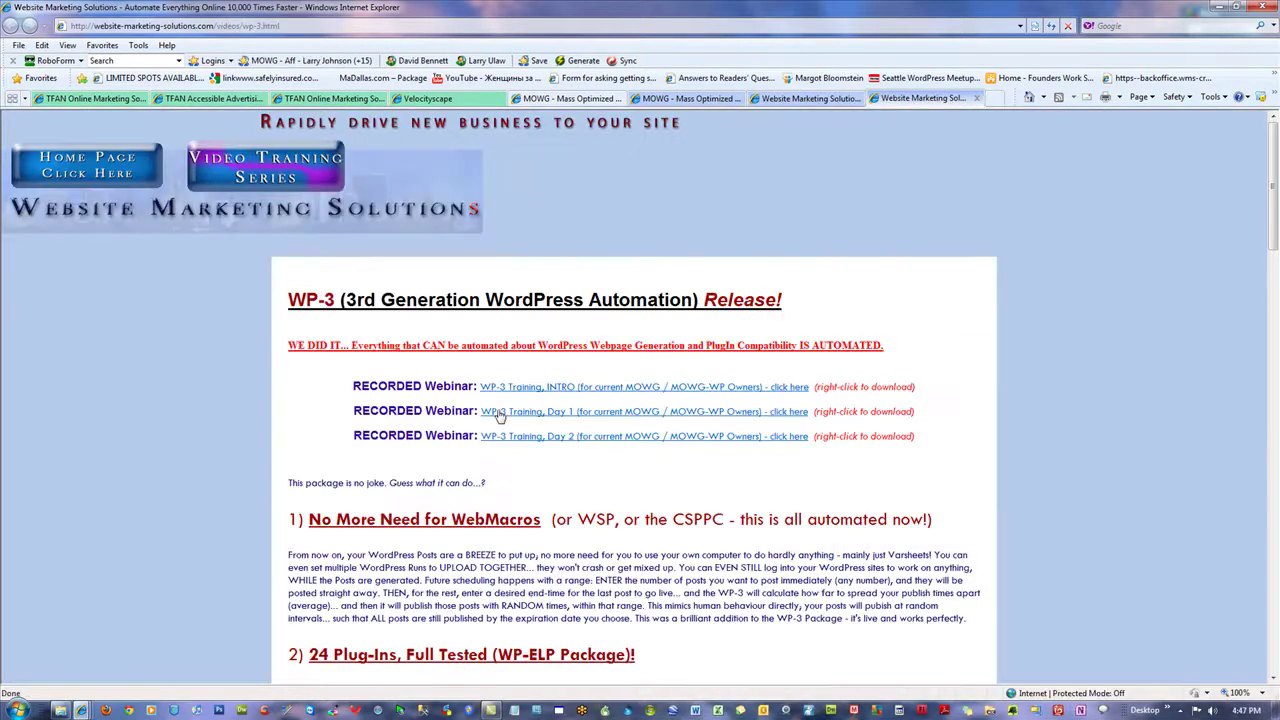
mouse_move(918, 393)
mouse_down()
mouse_move(382, 395)
mouse_move(940, 395)
mouse_up()
drag(930, 438, 378, 410)
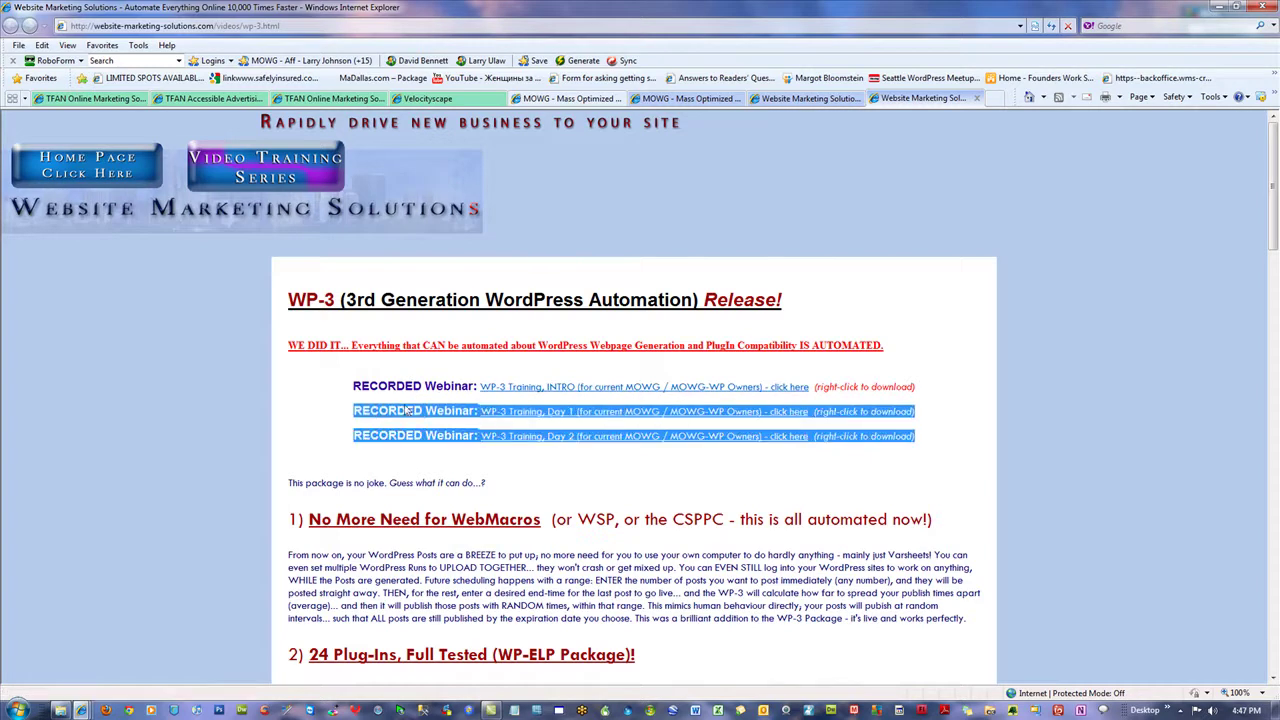
click(1040, 351)
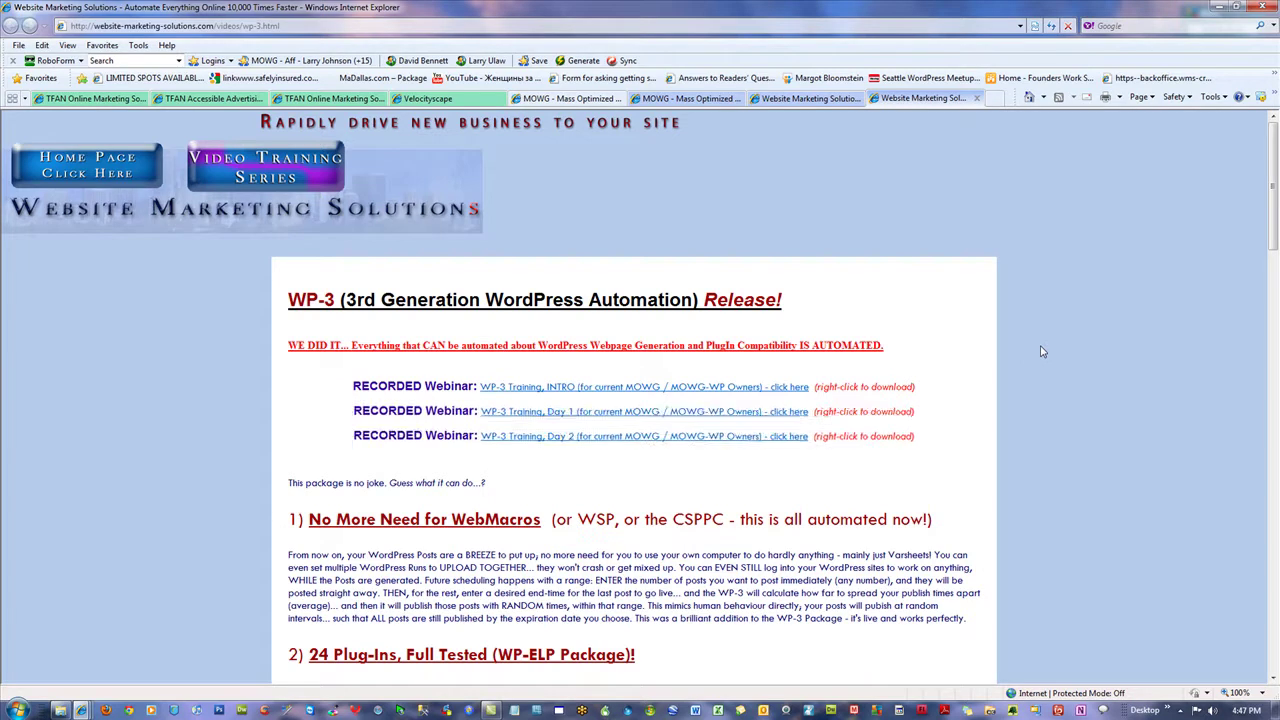
Scroll the webinar list and highlight the Day 1 and Day 2 webinar lines.
scroll(1040, 352, down, 5)
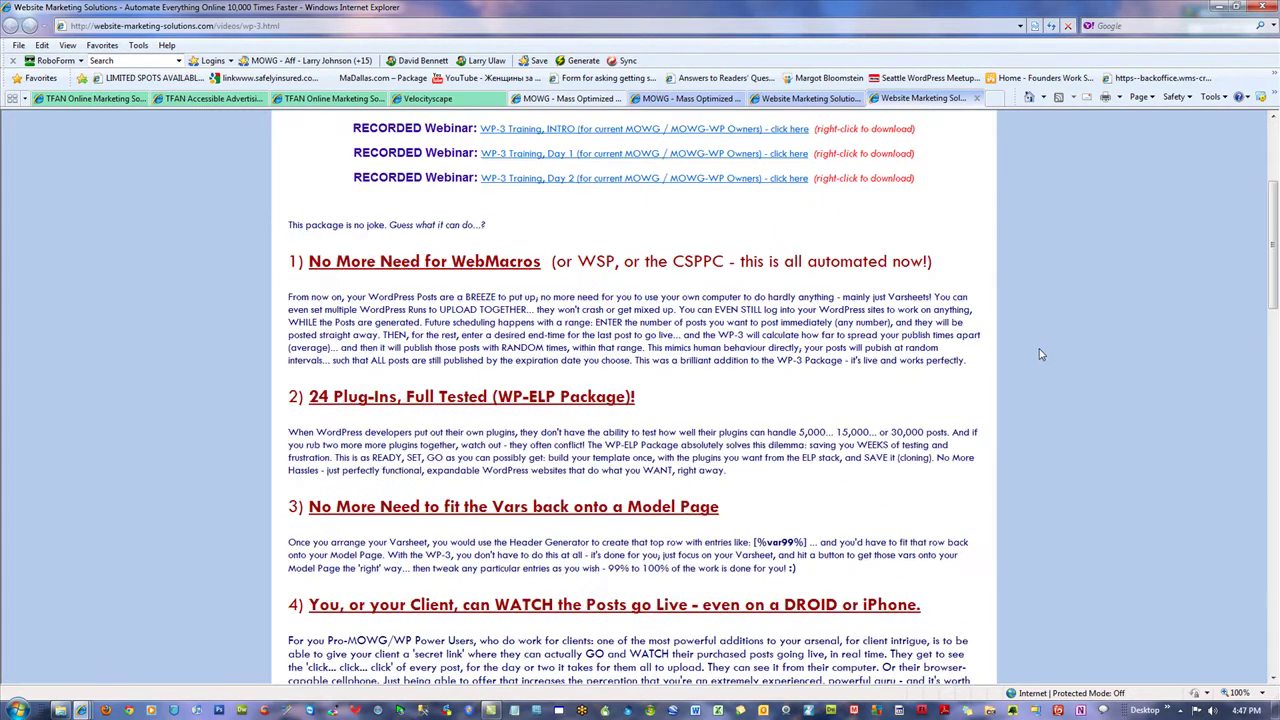
scroll(1040, 354, down, 5)
scroll(1040, 354, down, 5)
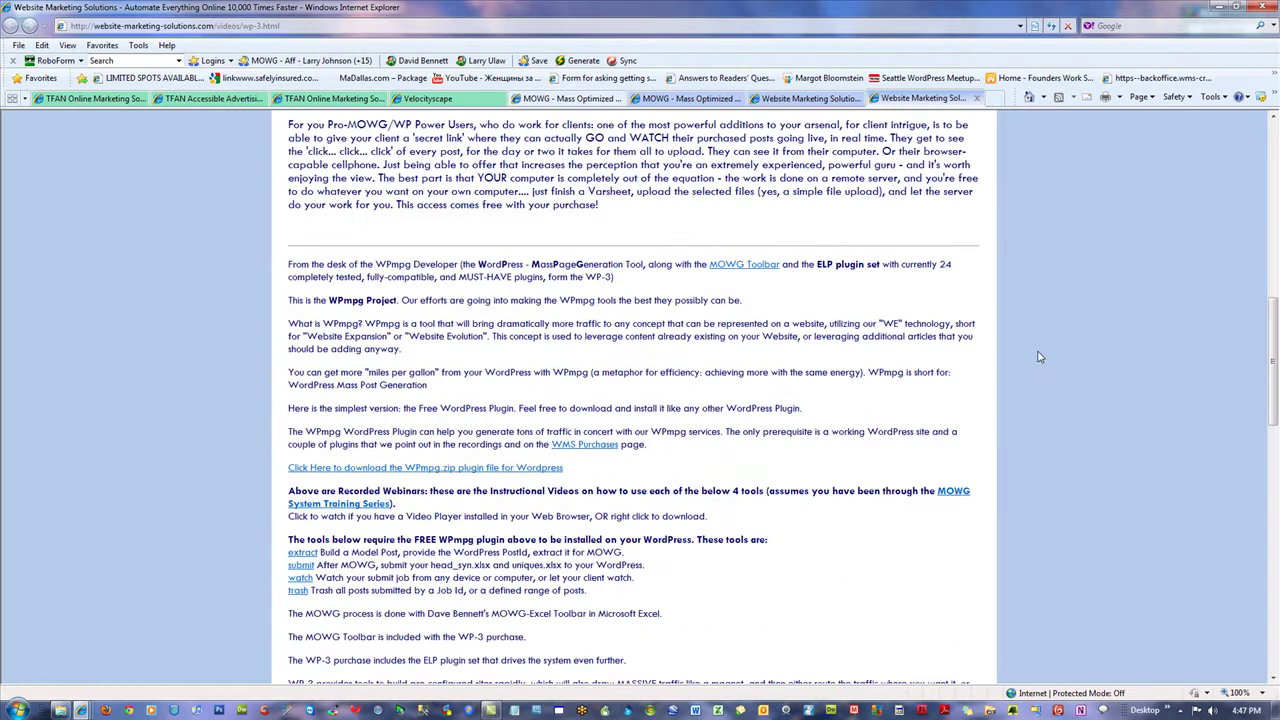
scroll(1040, 356, down, 5)
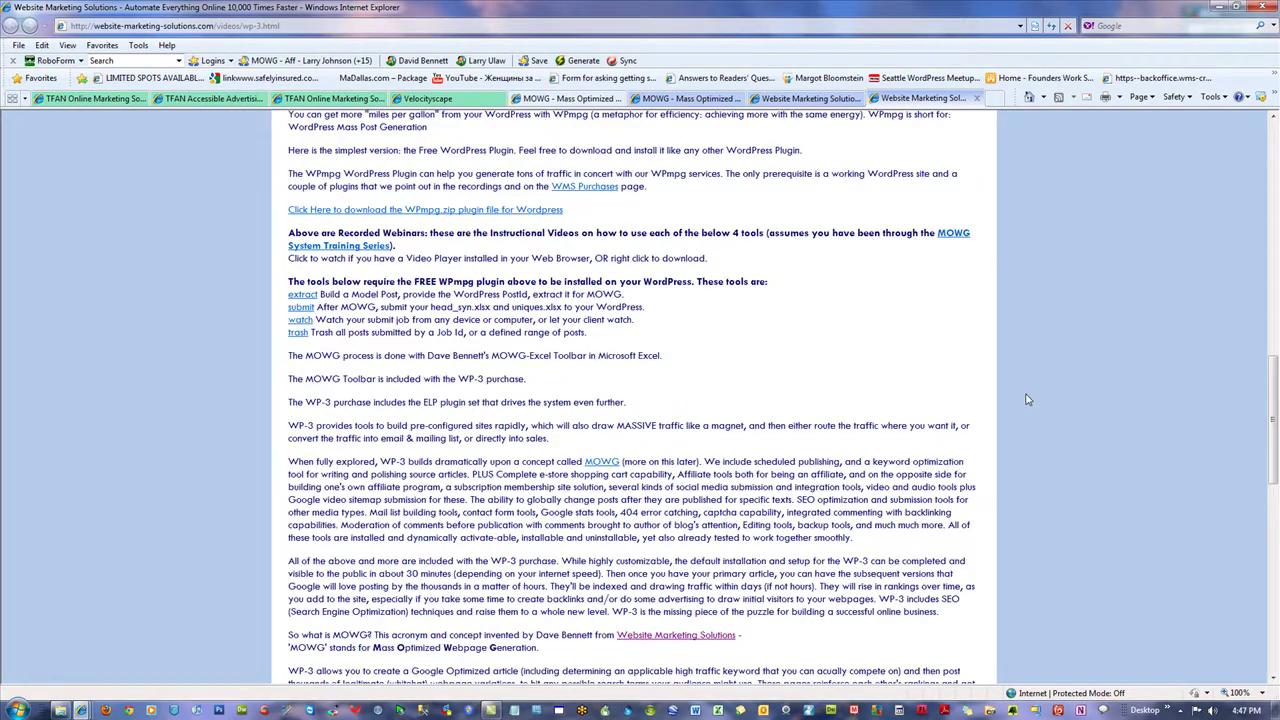
scroll(1026, 400, up, 20)
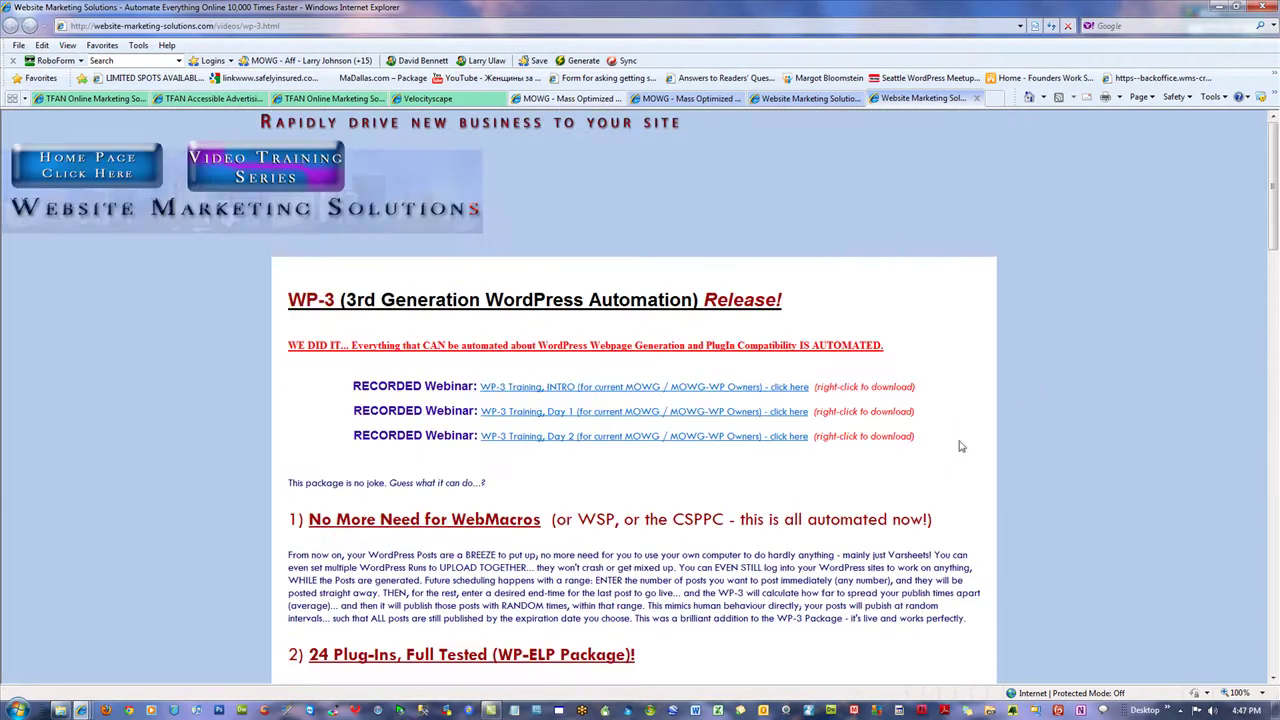
drag(918, 438, 361, 418)
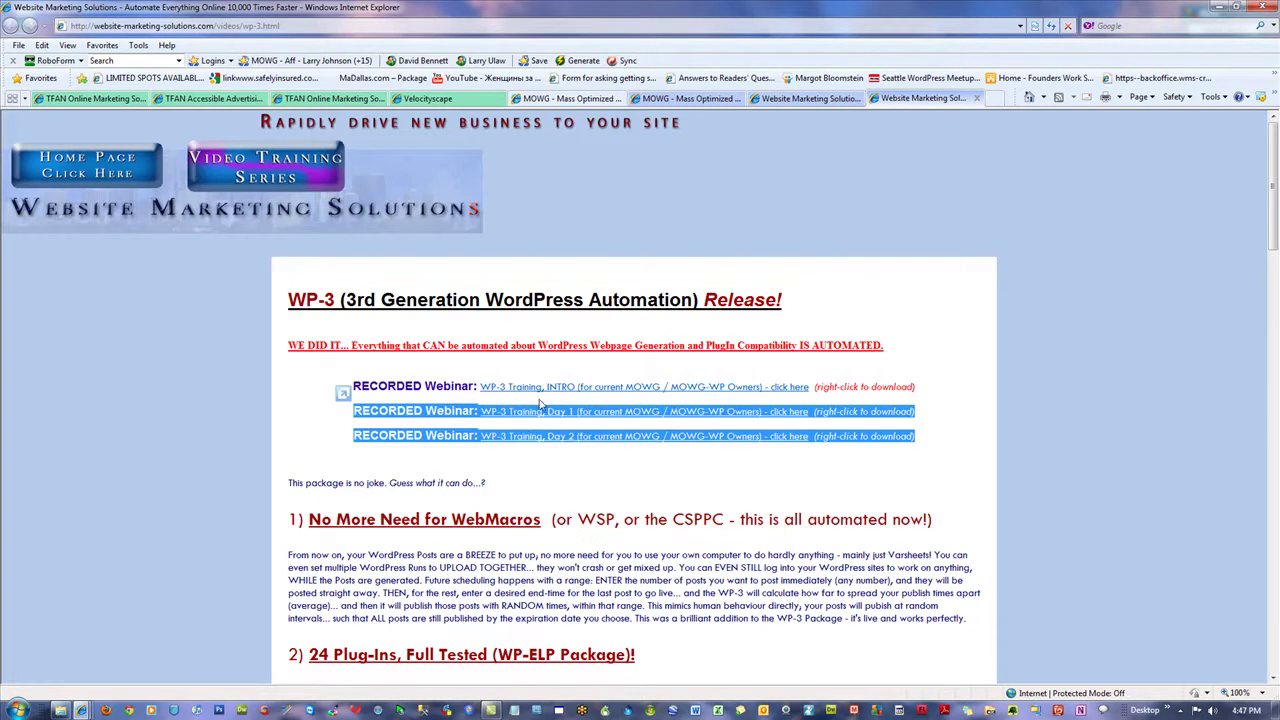
click(832, 100)
click(245, 404)
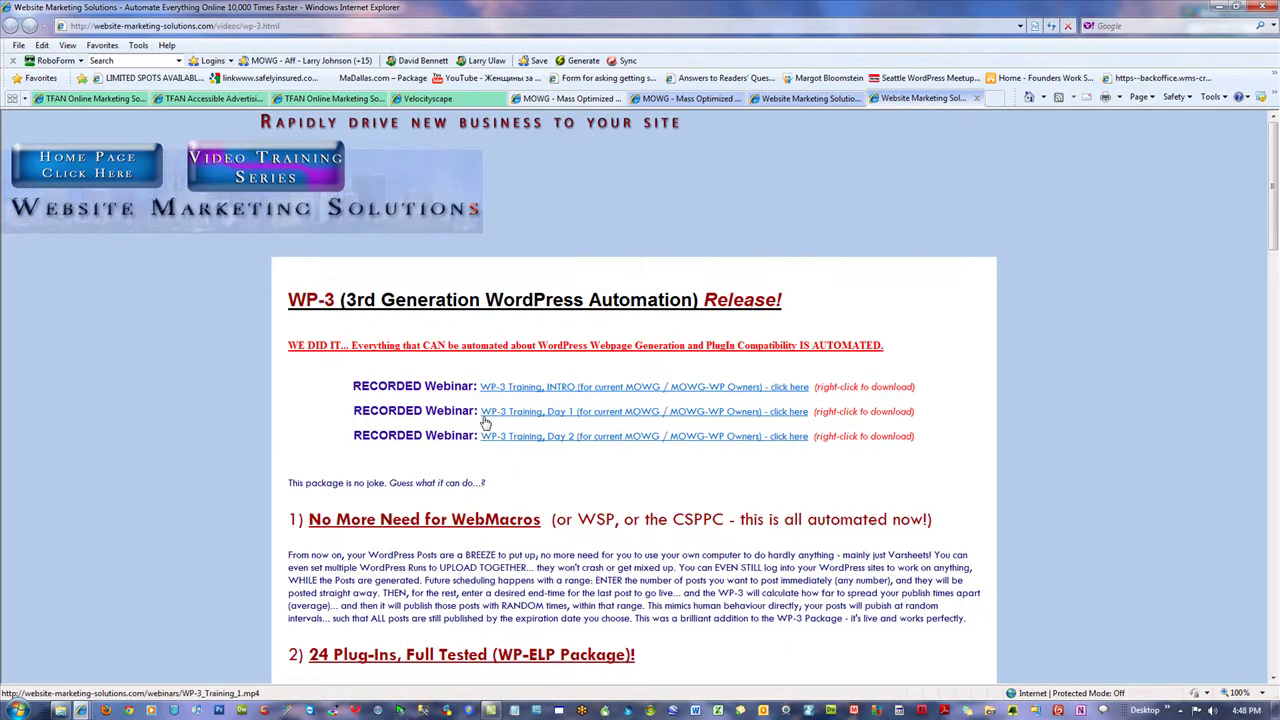
Highlight WP-3 in the page heading and the third RECORDED Webinar label.
drag(341, 299, 288, 299)
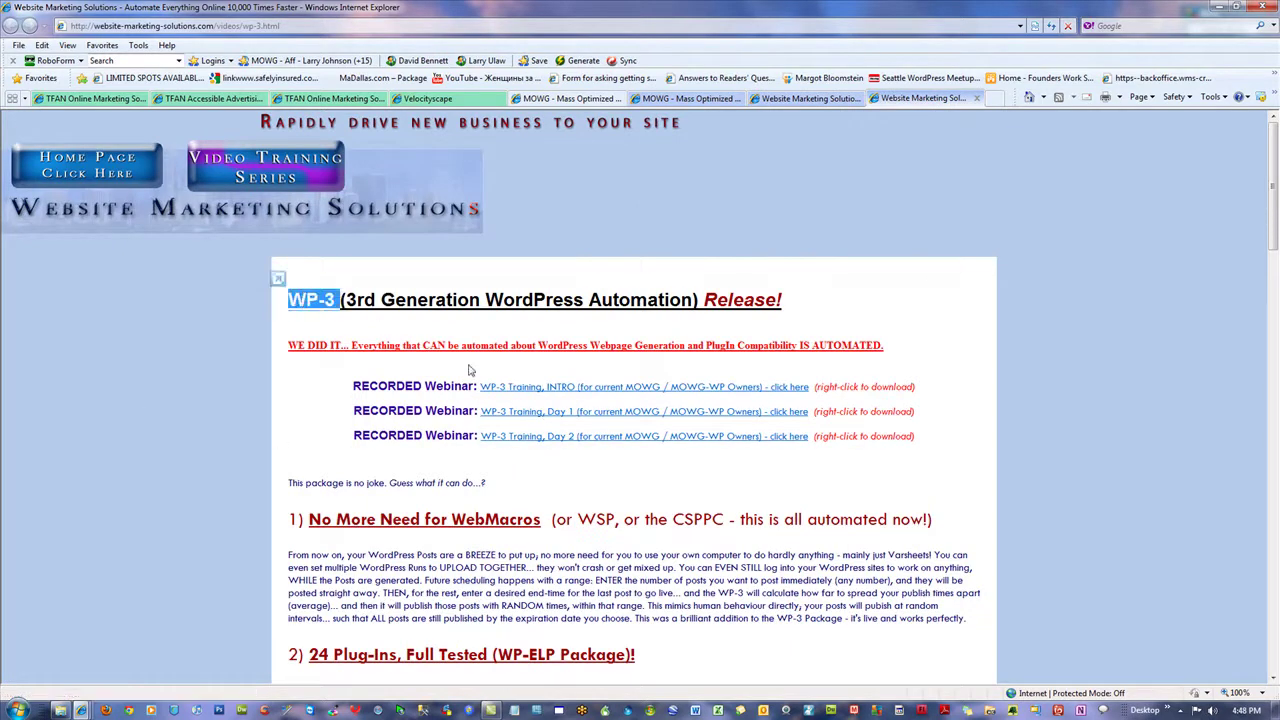
click(1155, 421)
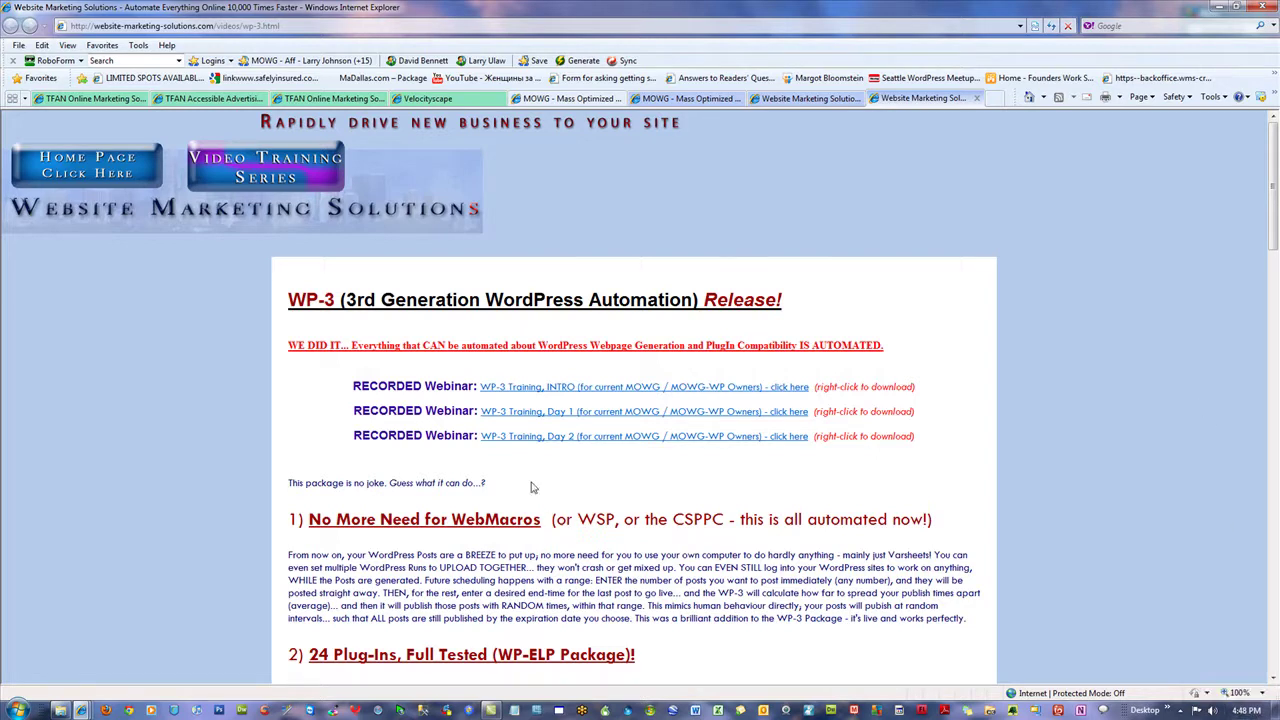
drag(476, 440, 375, 441)
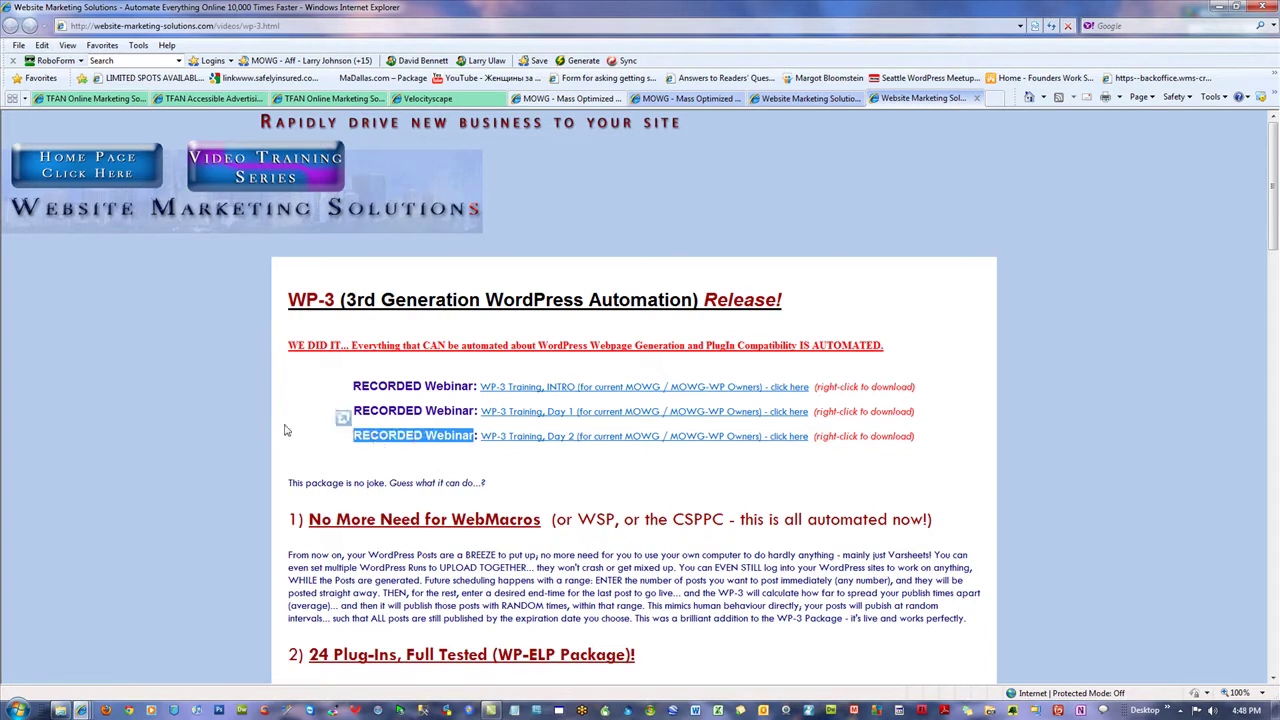
click(157, 331)
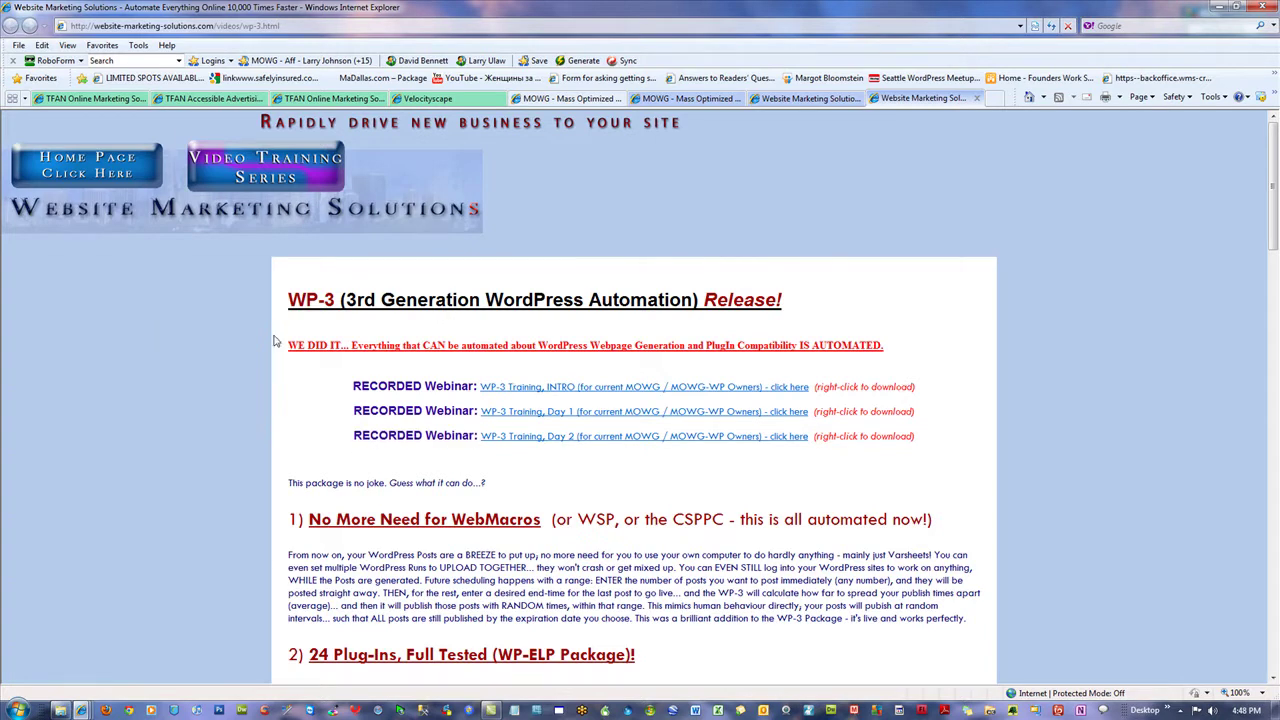
drag(336, 300, 279, 300)
click(198, 359)
click(794, 99)
click(946, 355)
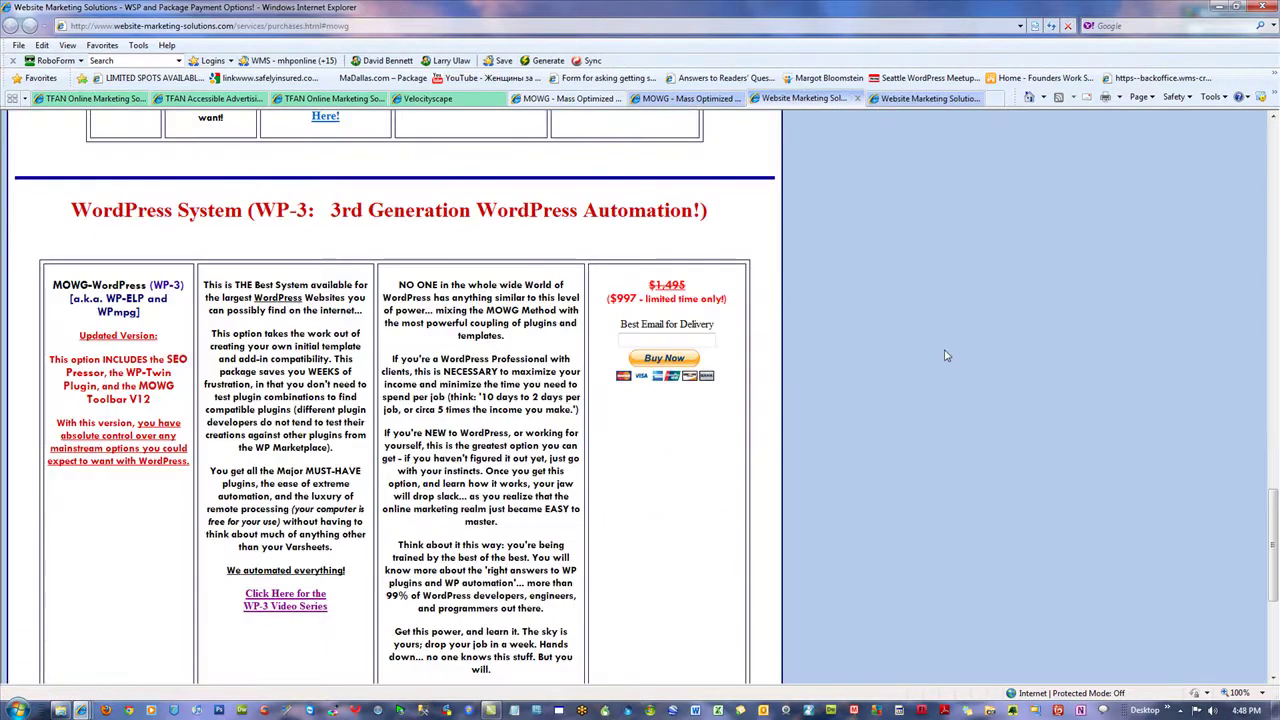
click(906, 98)
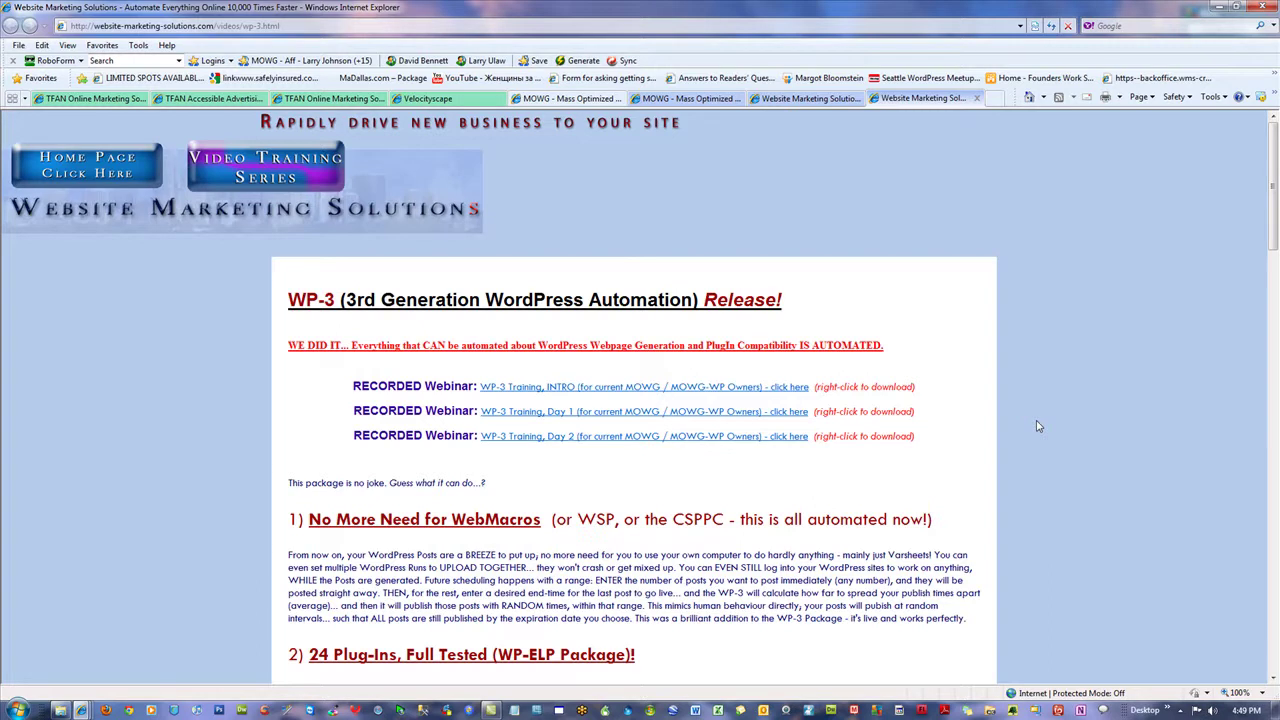
Replace the current address with brokenarrowsalt.com/blog to load the road salt supplier's blog.
click(308, 25)
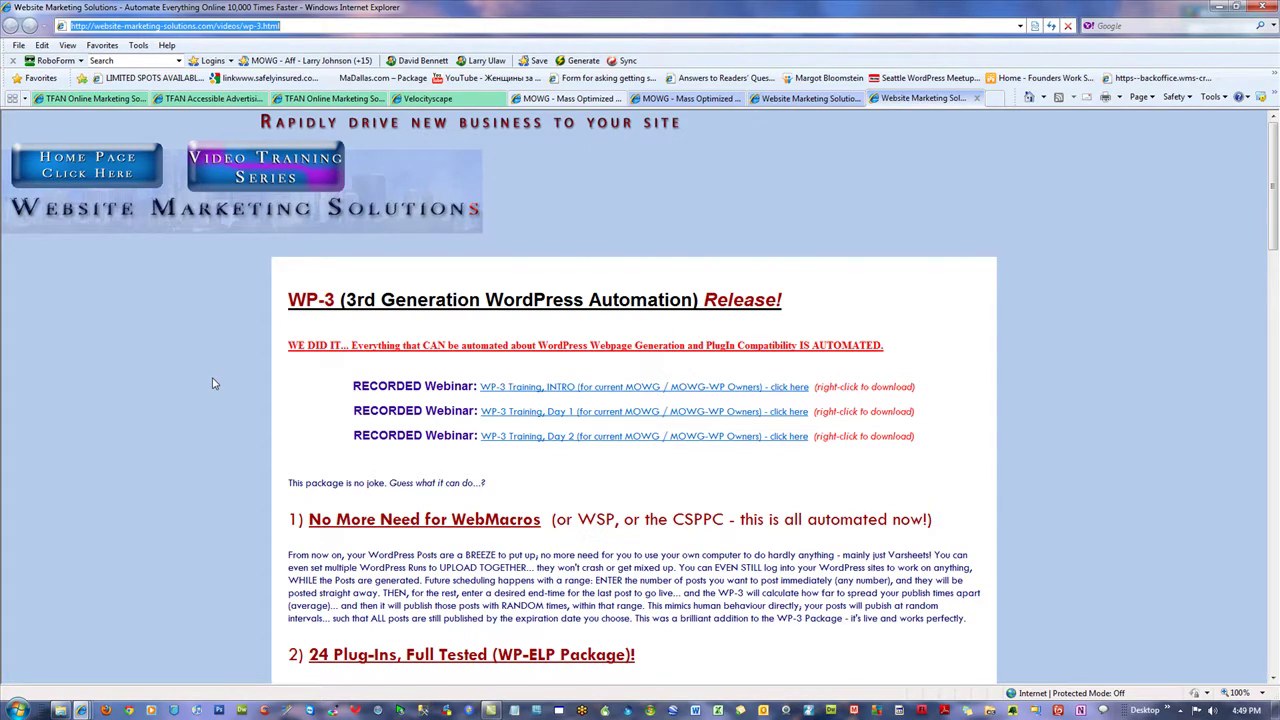
text(brokenarrowsalt.com/blog)
key(Return)
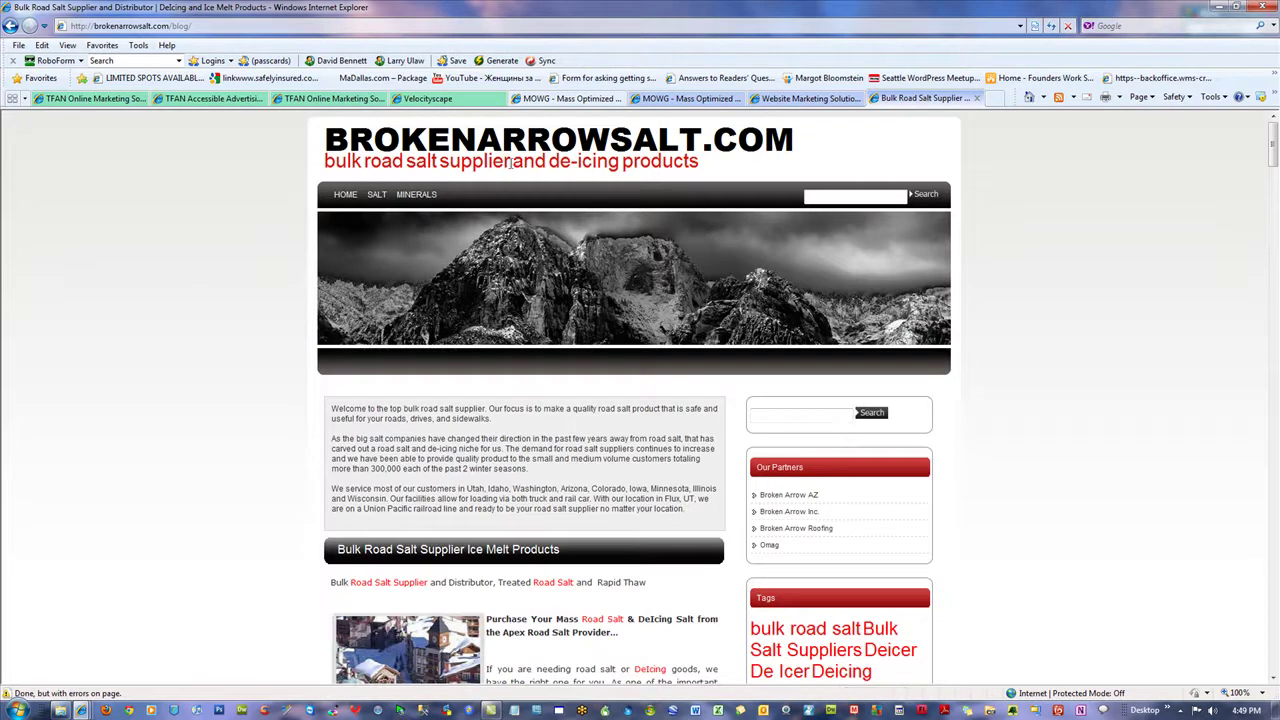
drag(511, 162, 318, 160)
click(1070, 350)
scroll(1070, 343, down, 5)
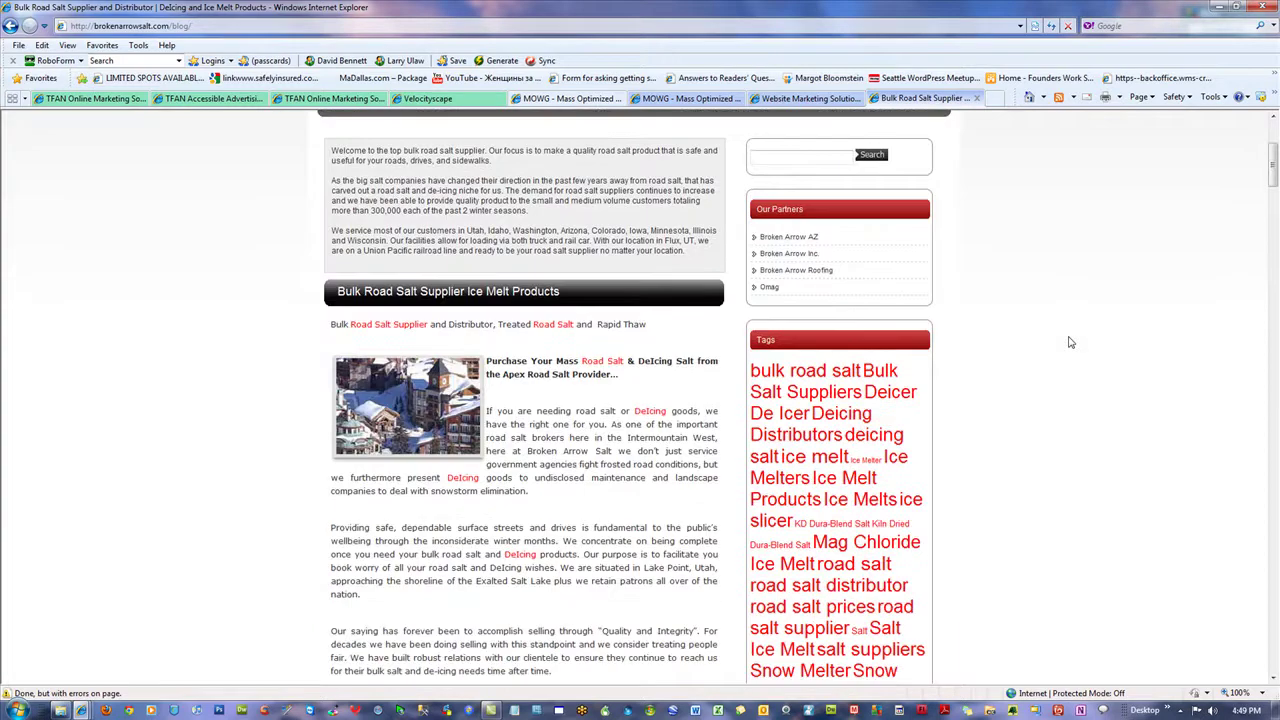
scroll(1062, 370, down, 6)
scroll(1055, 396, down, 4)
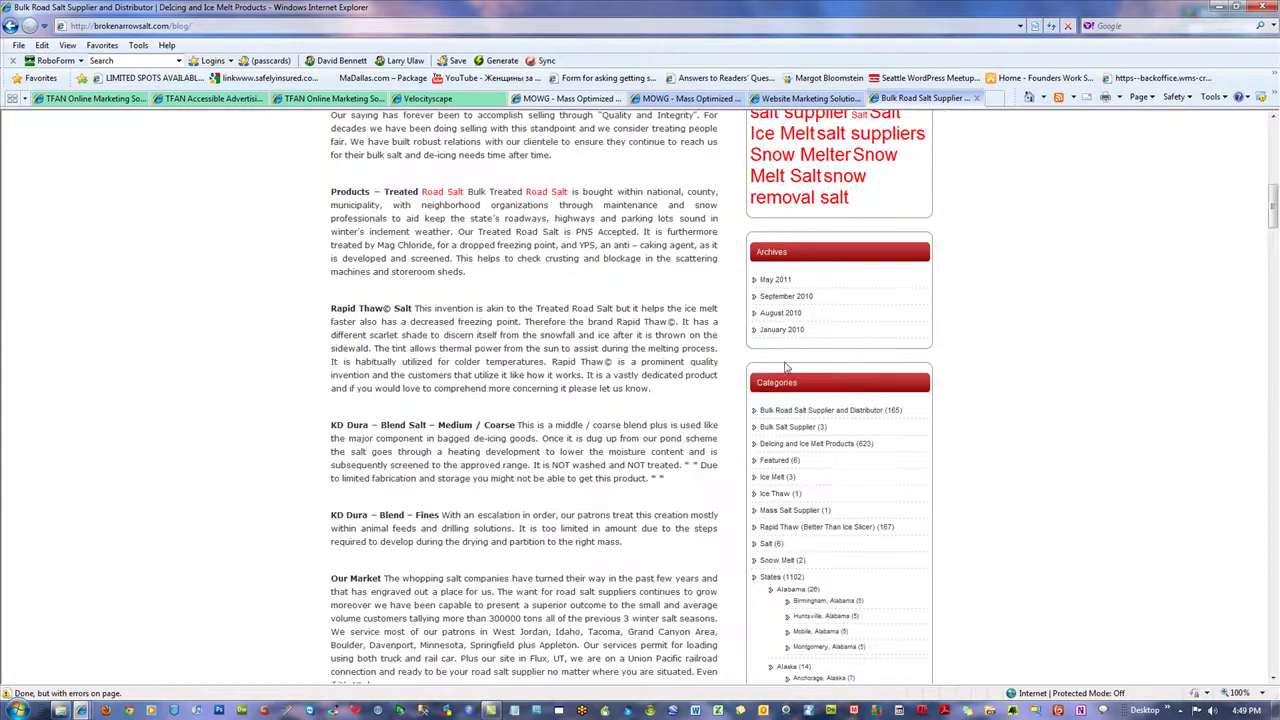
scroll(833, 441, down, 5)
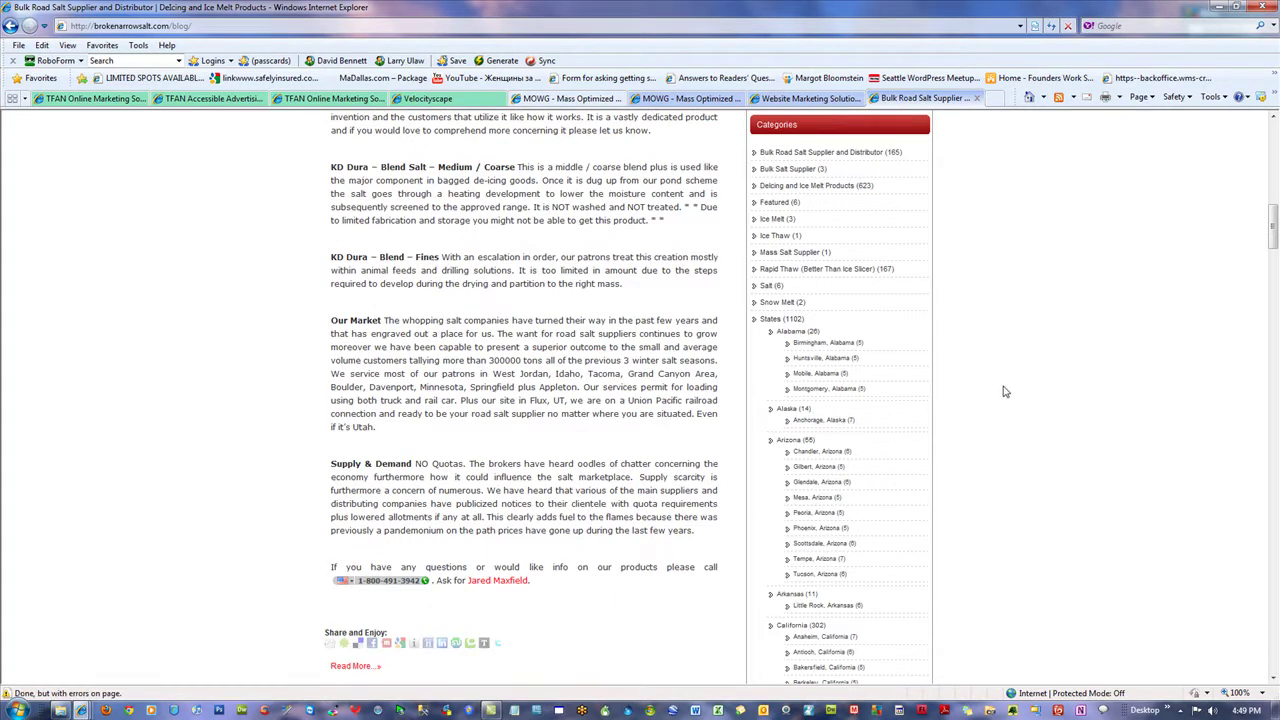
scroll(1005, 392, up, 5)
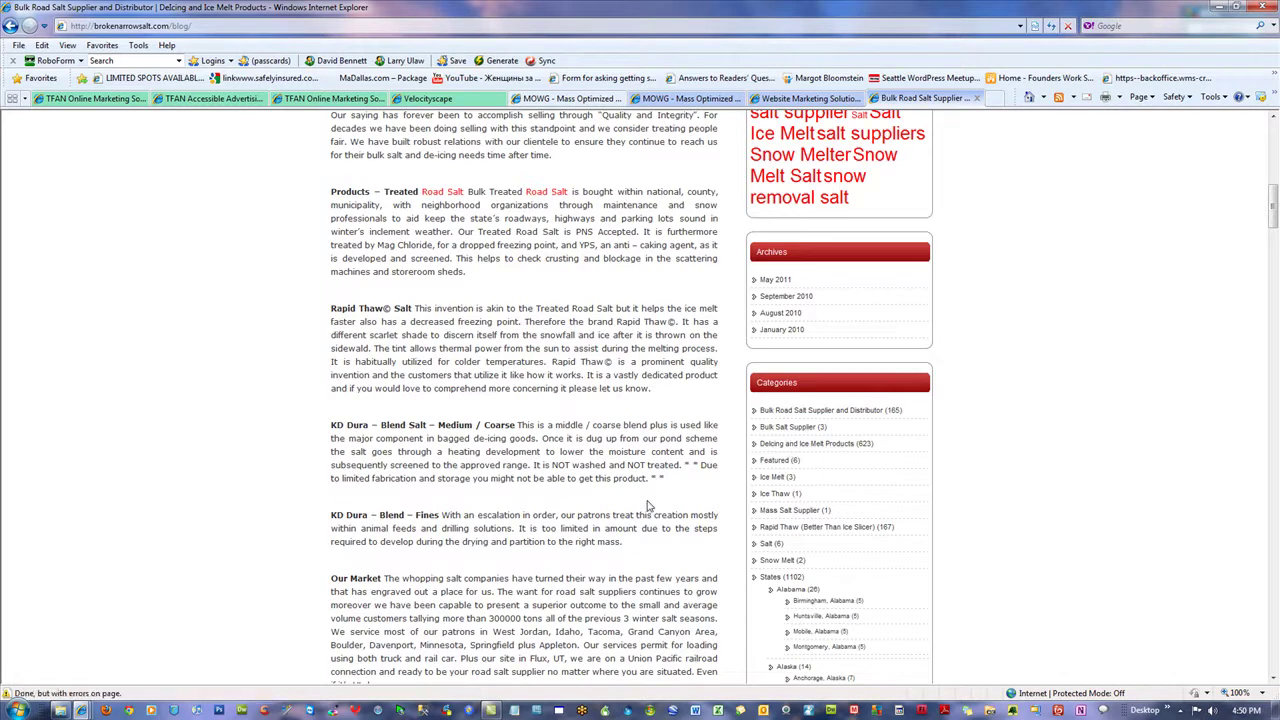
drag(648, 480, 516, 426)
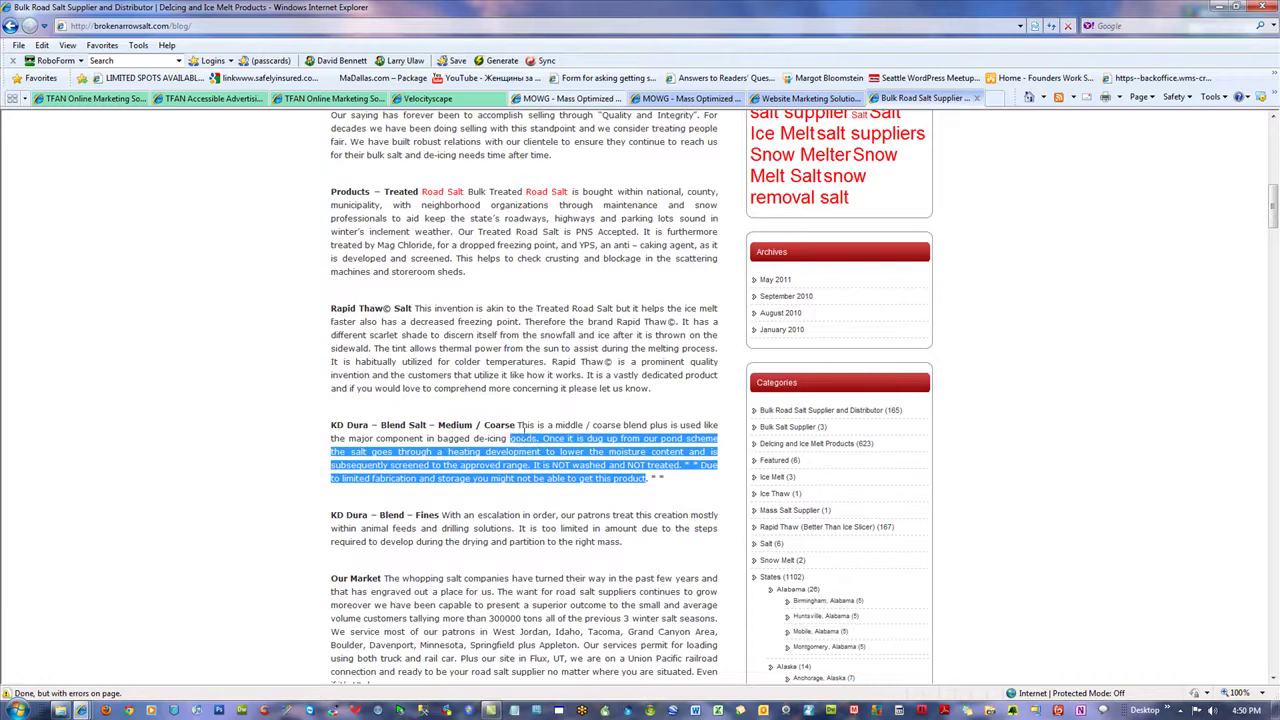
drag(653, 390, 394, 308)
click(162, 303)
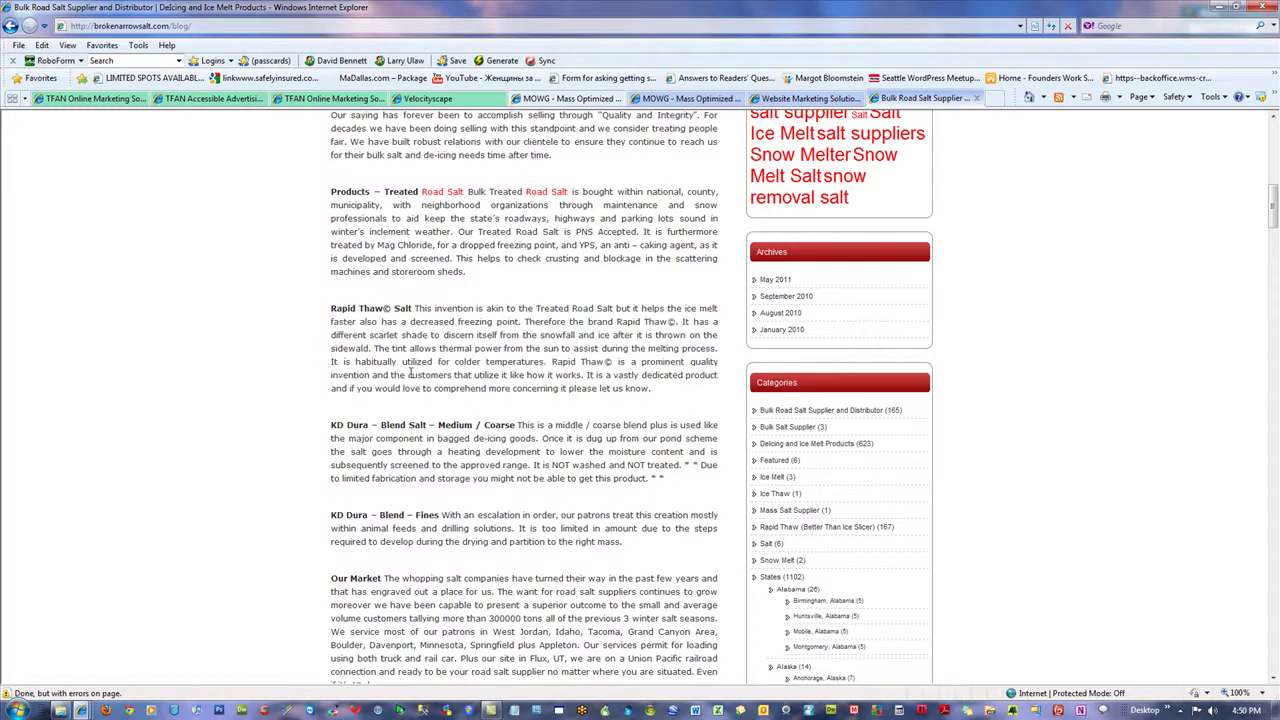
scroll(550, 405, up, 5)
scroll(604, 320, down, 5)
scroll(604, 320, down, 5)
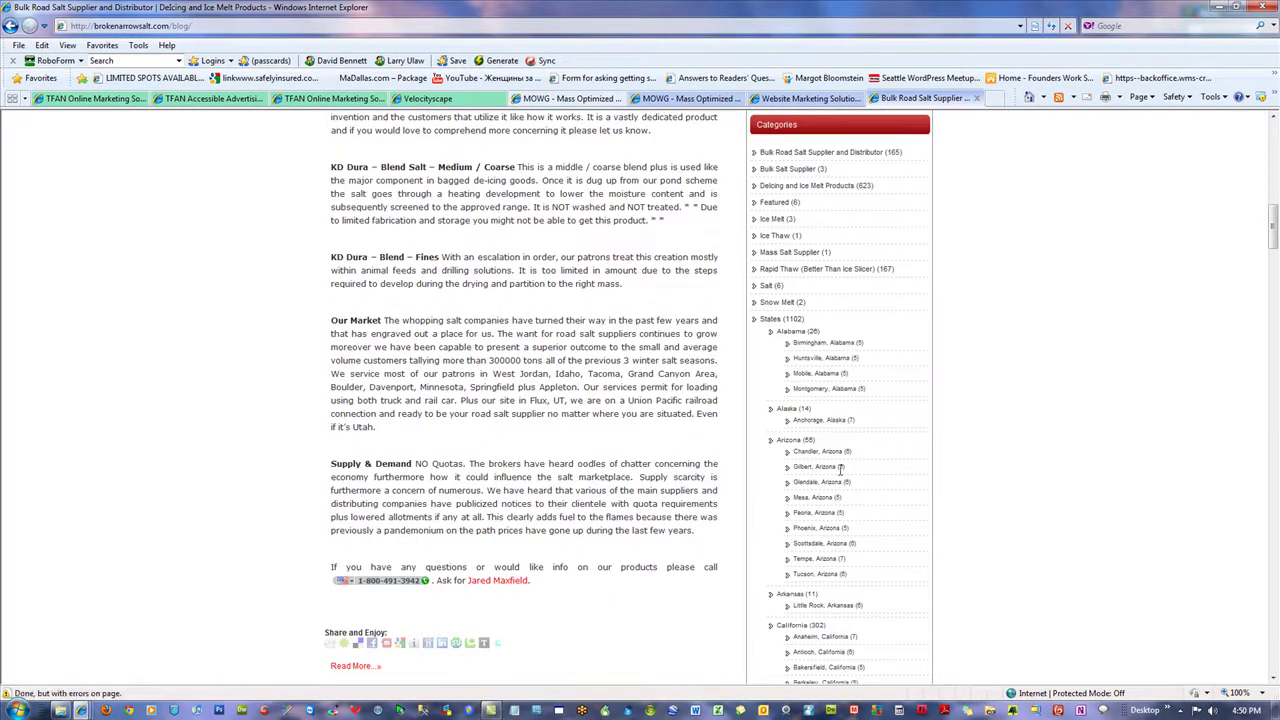
scroll(1035, 402, down, 5)
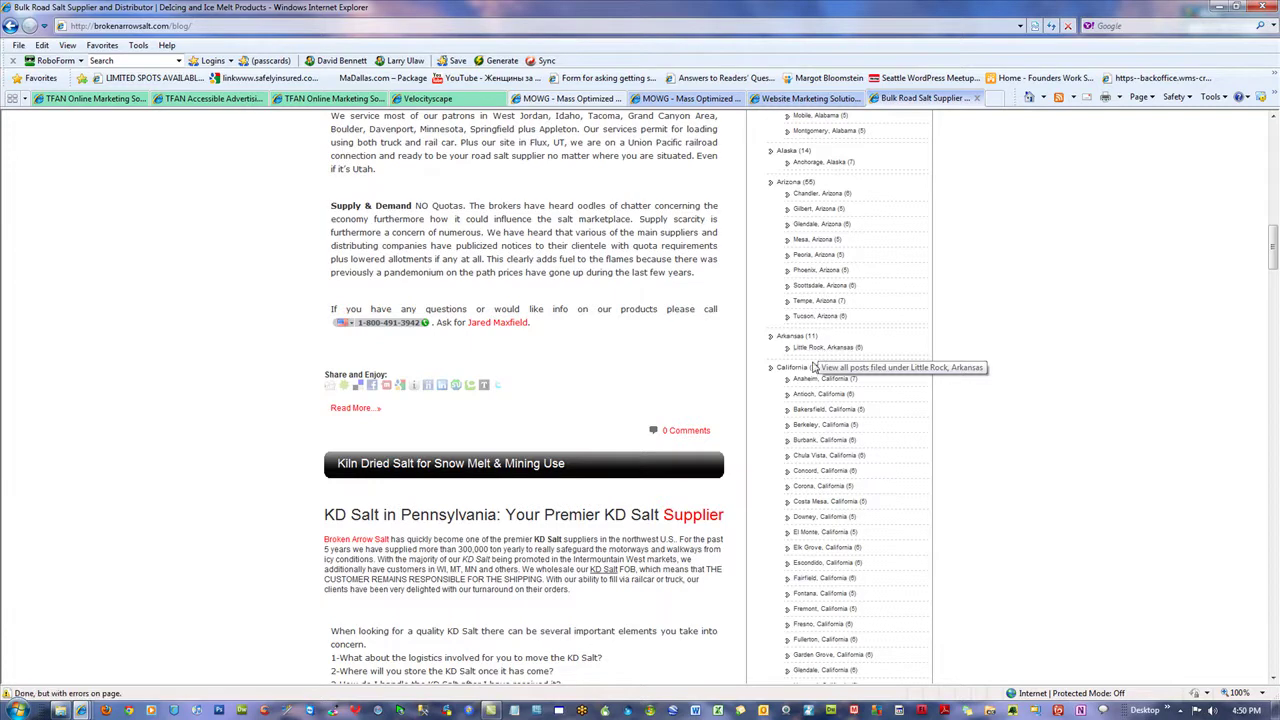
scroll(834, 474, down, 6)
scroll(834, 474, down, 5)
scroll(834, 474, down, 3)
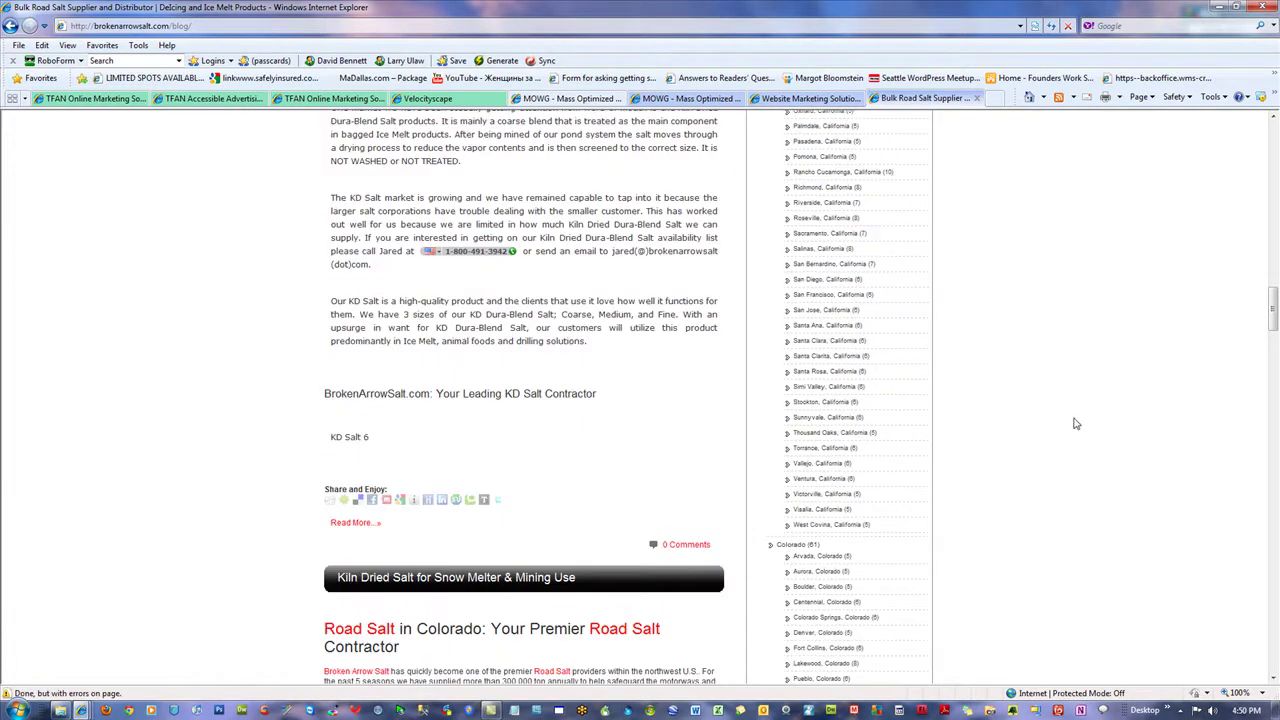
key(Home)
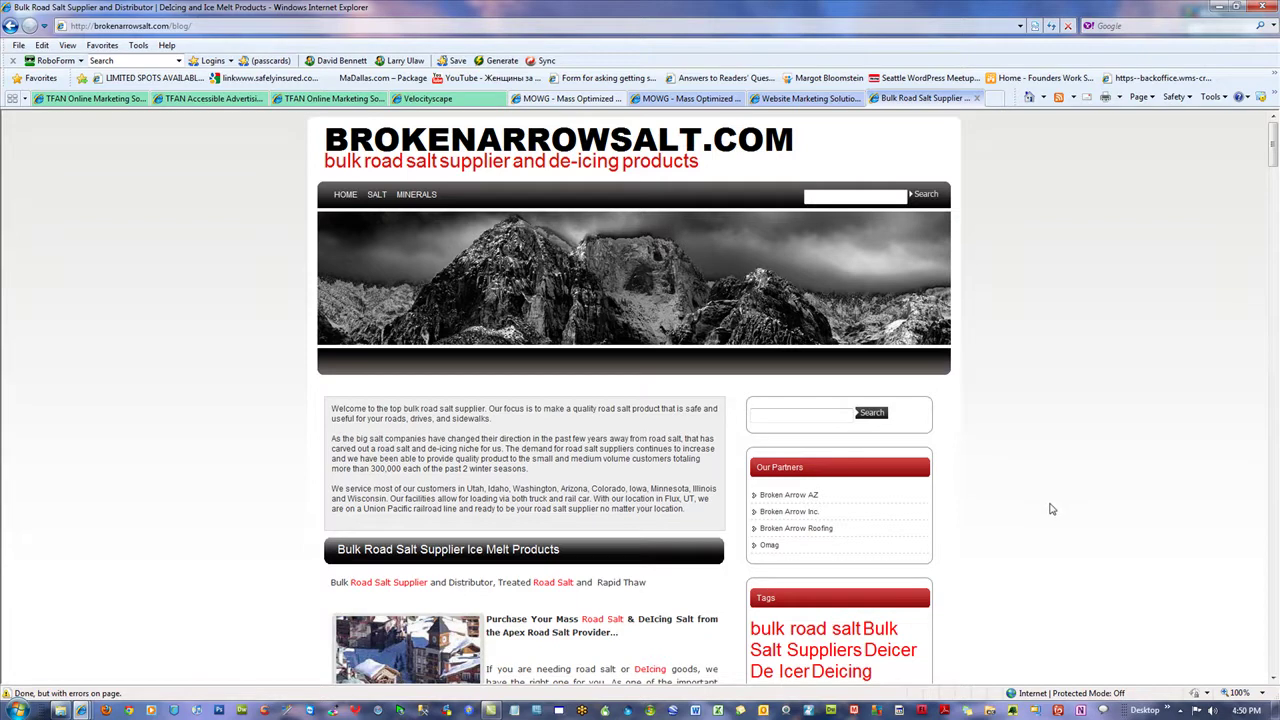
scroll(444, 404, down, 3)
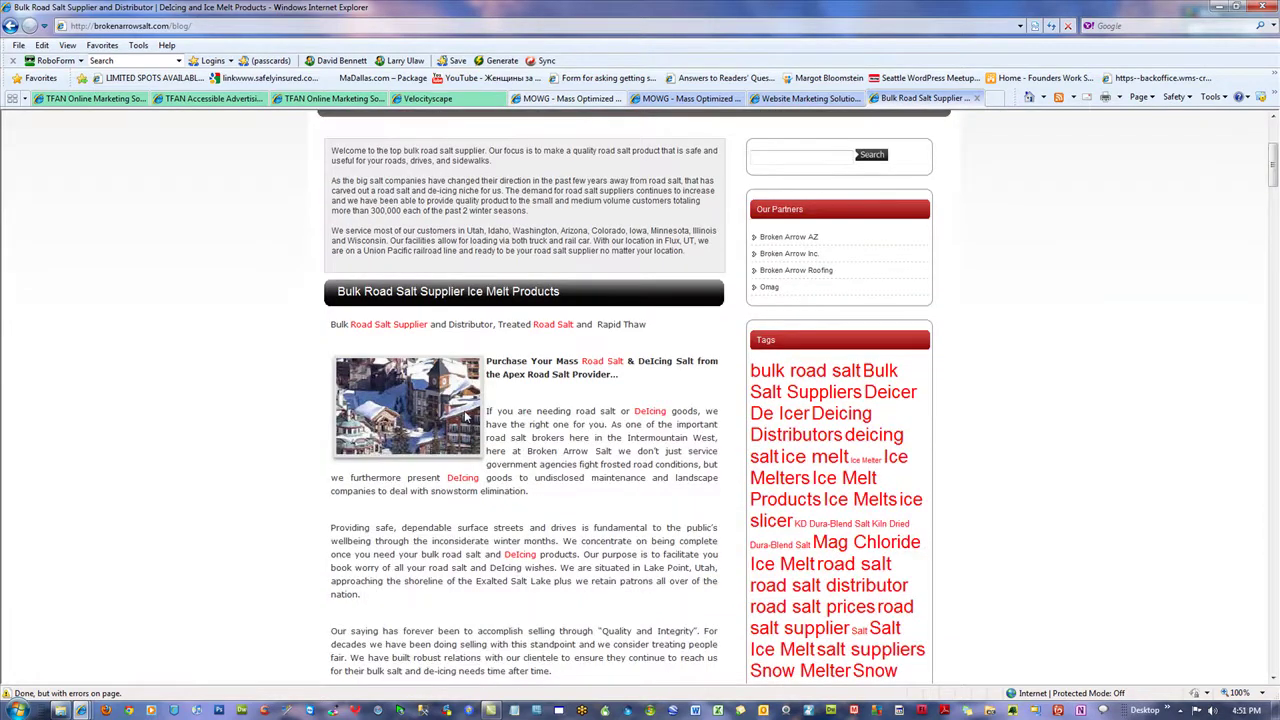
scroll(465, 418, down, 4)
scroll(465, 418, down, 2)
Load rosevilleobgyn.net in Internet Explorer's address bar.
key(F5)
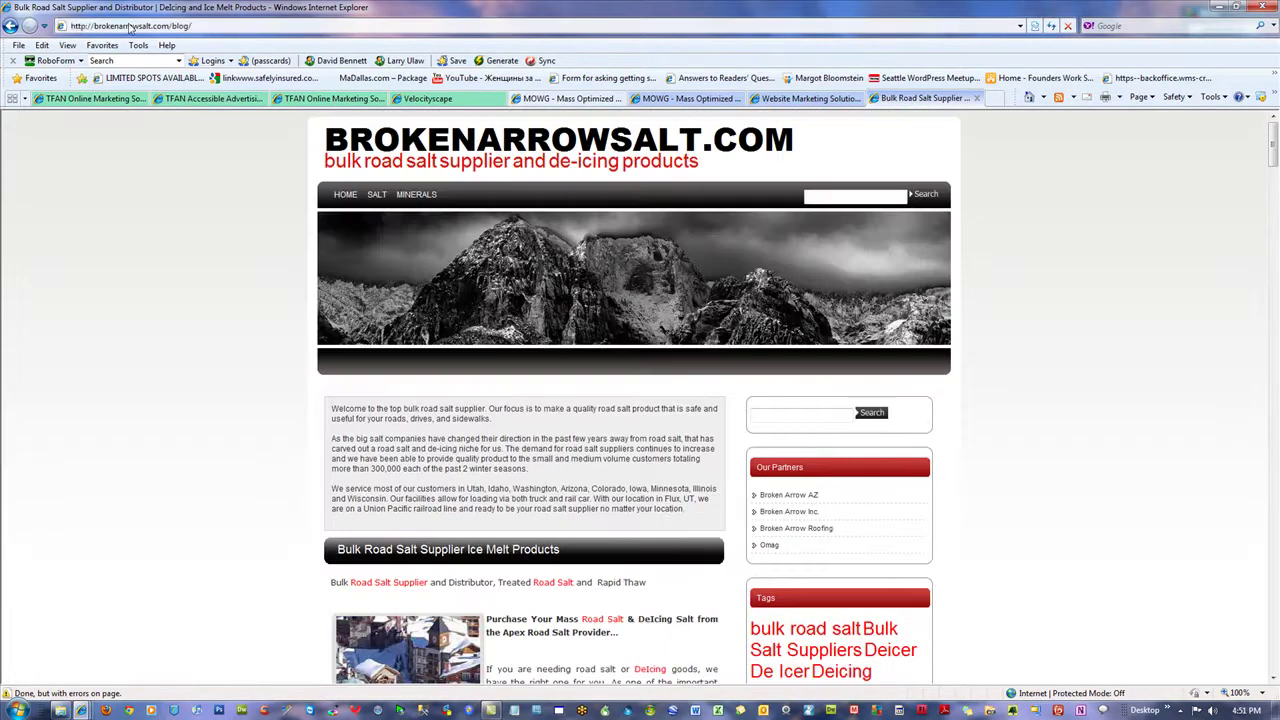
text(rosevilleobgyn.)
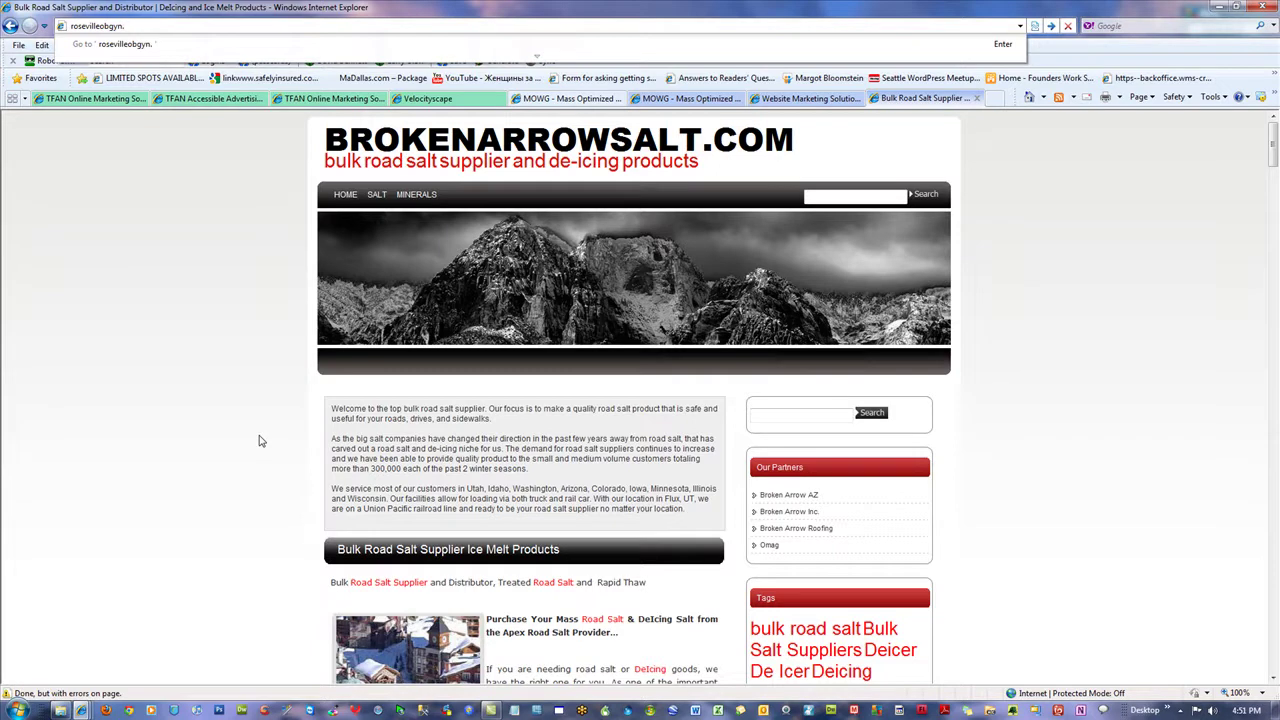
text(net)
key(Return)
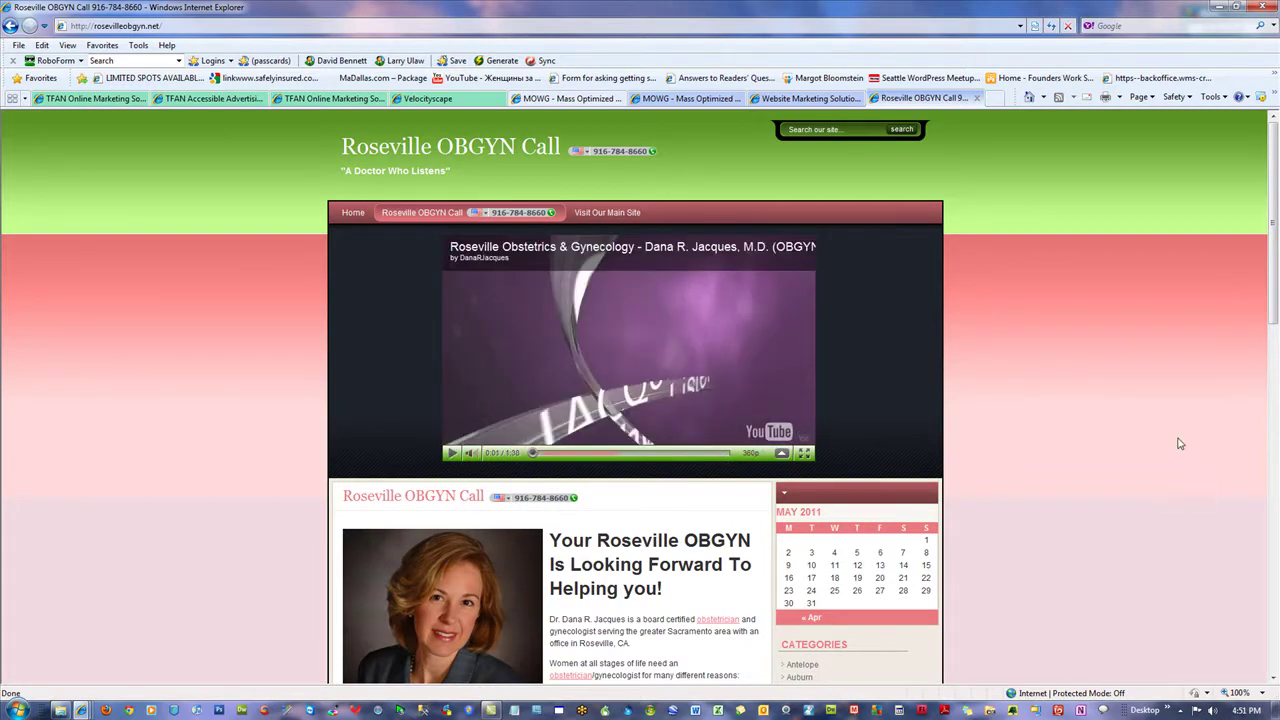
Scroll the Roseville OBGYN Call page down to the comment form and back to the header.
scroll(1183, 463, down, 3)
scroll(1183, 463, down, 5)
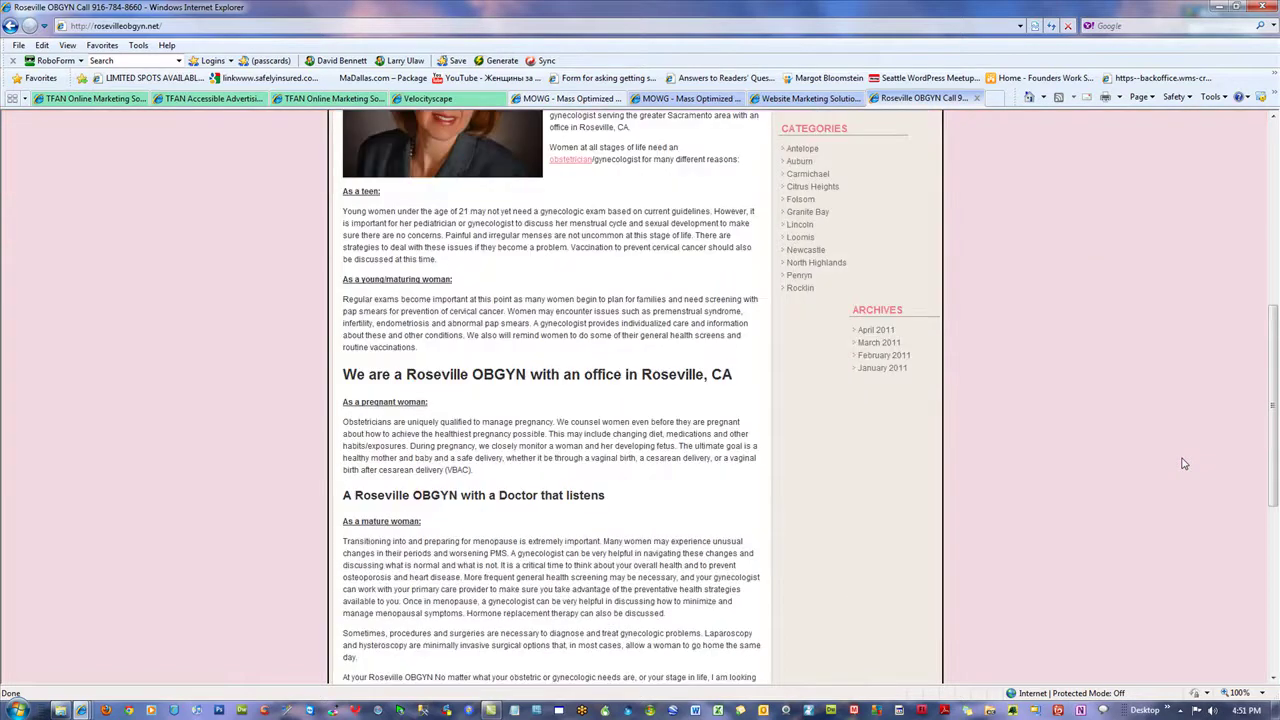
scroll(1183, 460, down, 1)
scroll(1183, 460, down, 3)
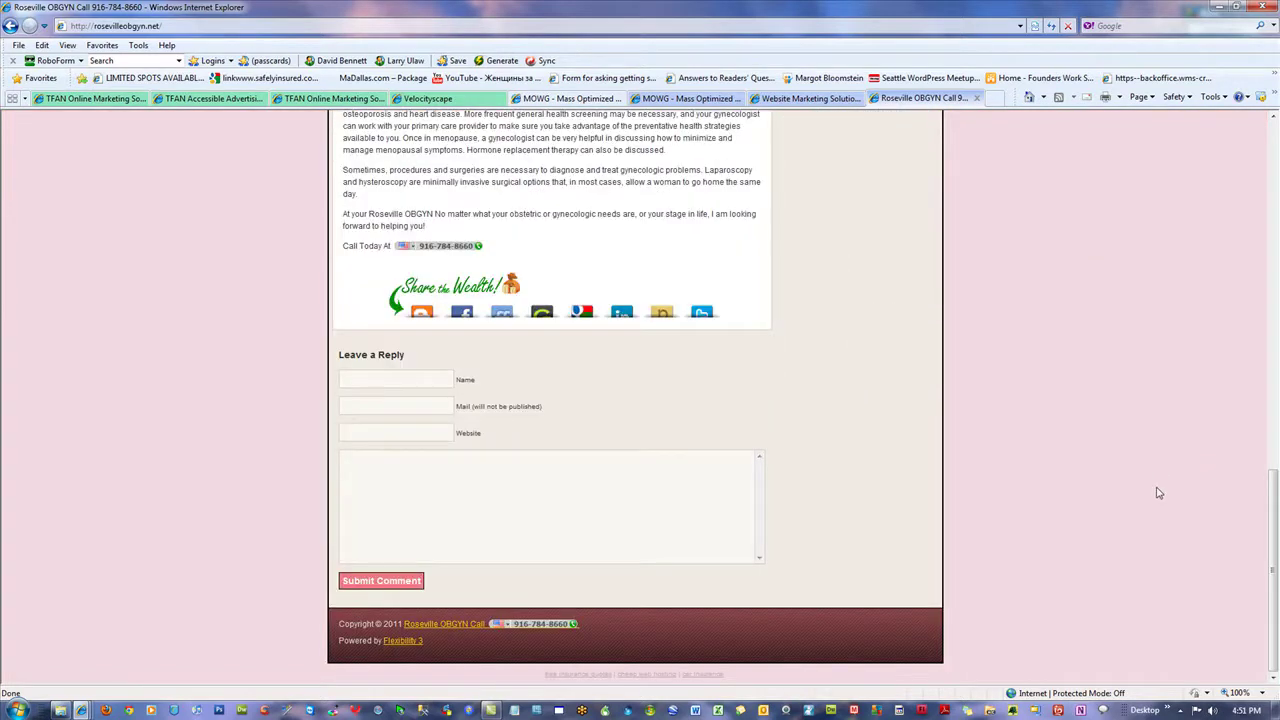
scroll(1156, 493, up, 3)
scroll(1157, 493, up, 3)
scroll(1158, 493, up, 3)
scroll(1158, 493, up, 2)
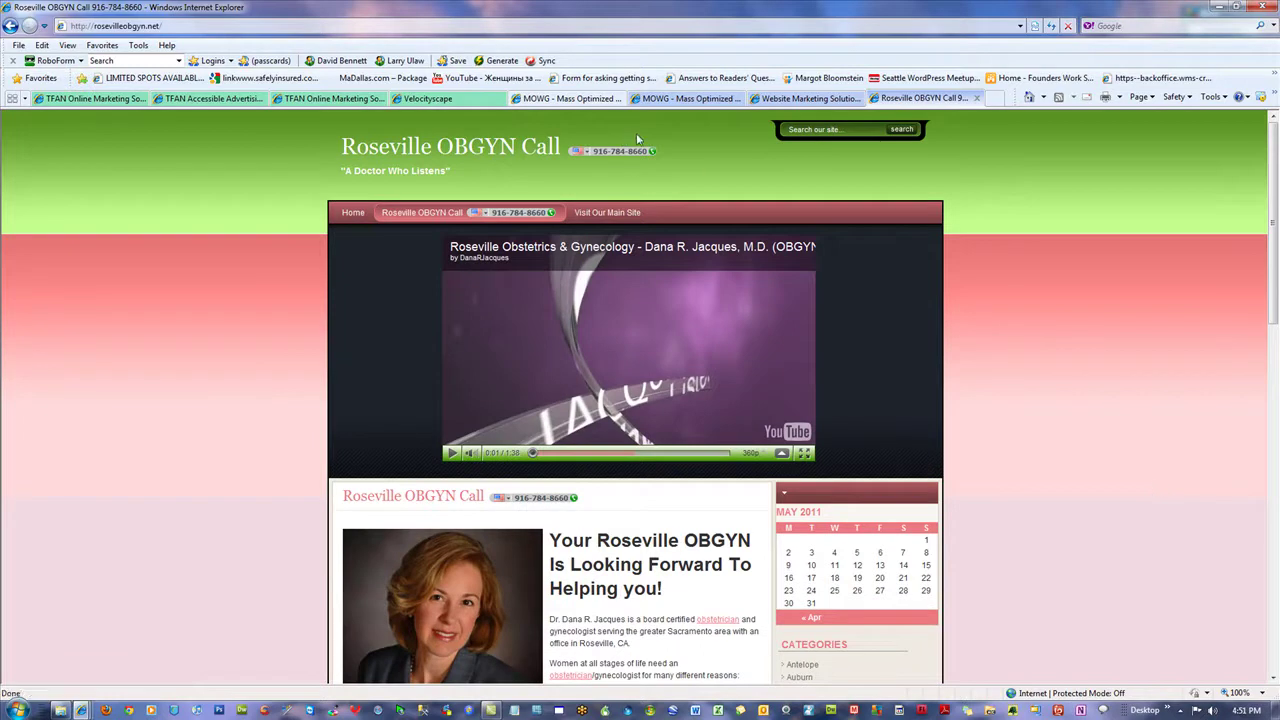
On the Website Marketing Solutions page, highlight the WP-3 prices: original $1,495 and limited-time $997.
click(800, 98)
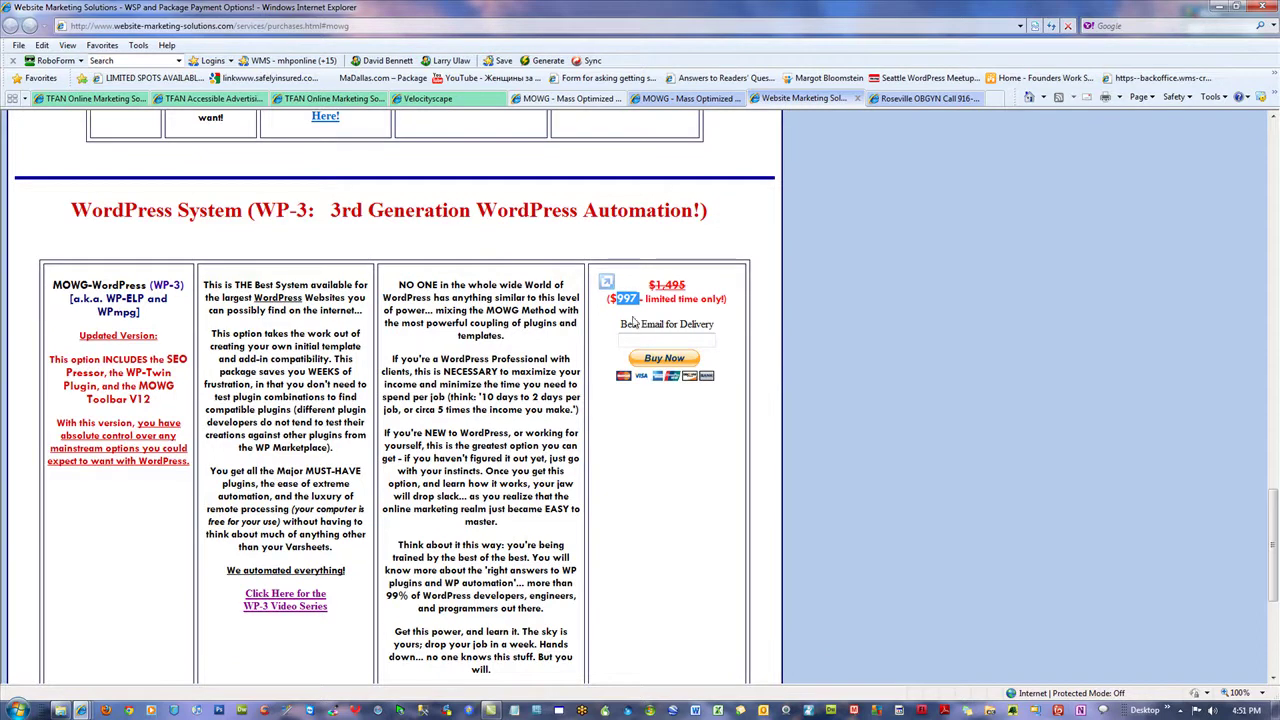
drag(688, 286, 660, 286)
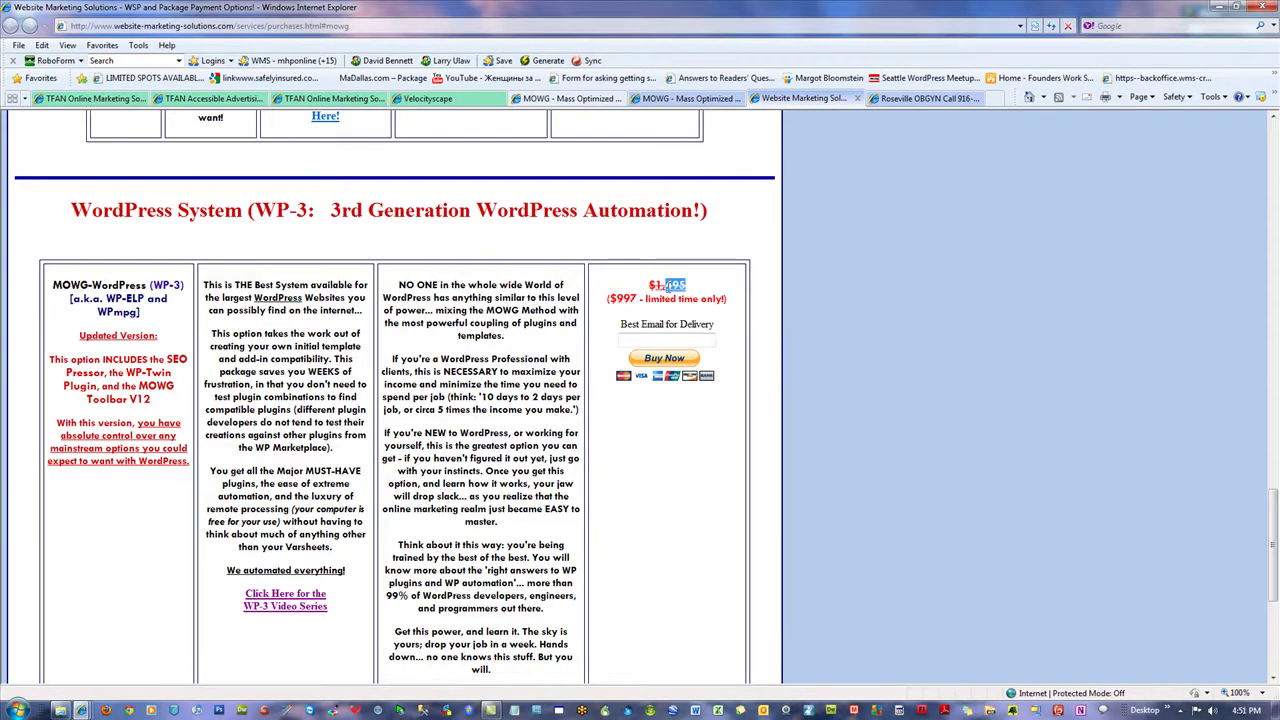
click(908, 319)
mouse_move(1245, 710)
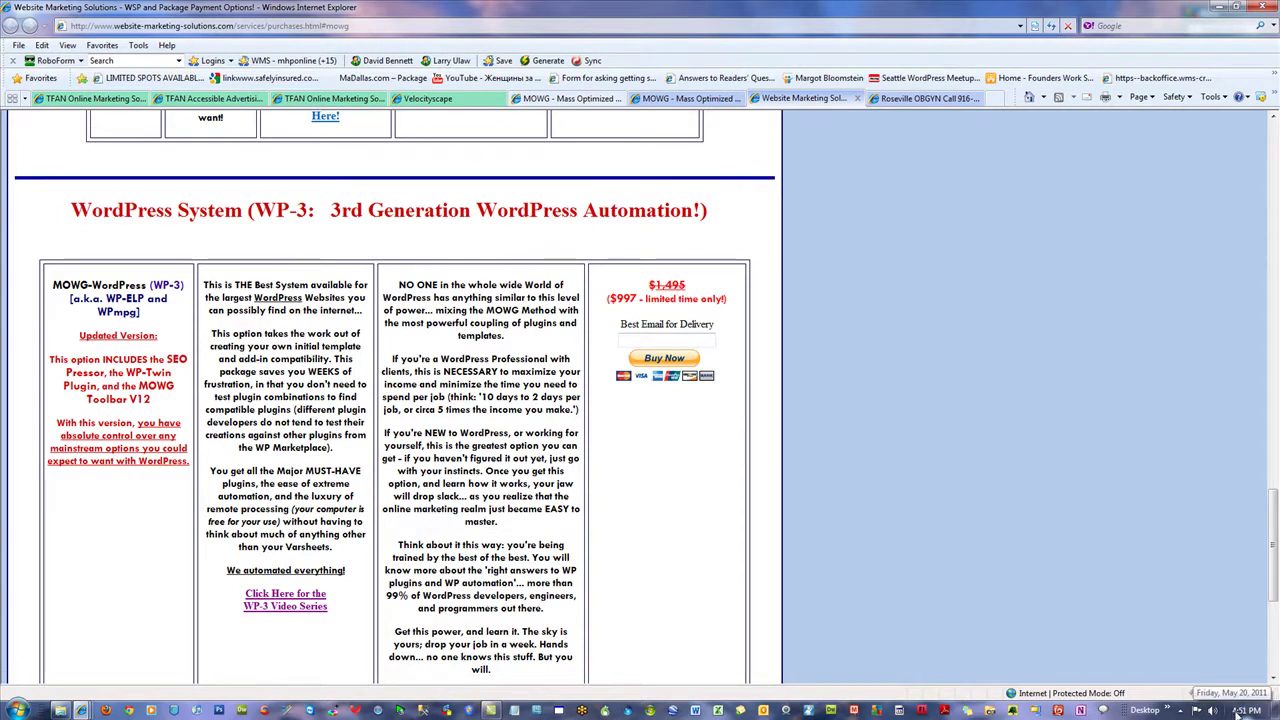
click(1244, 712)
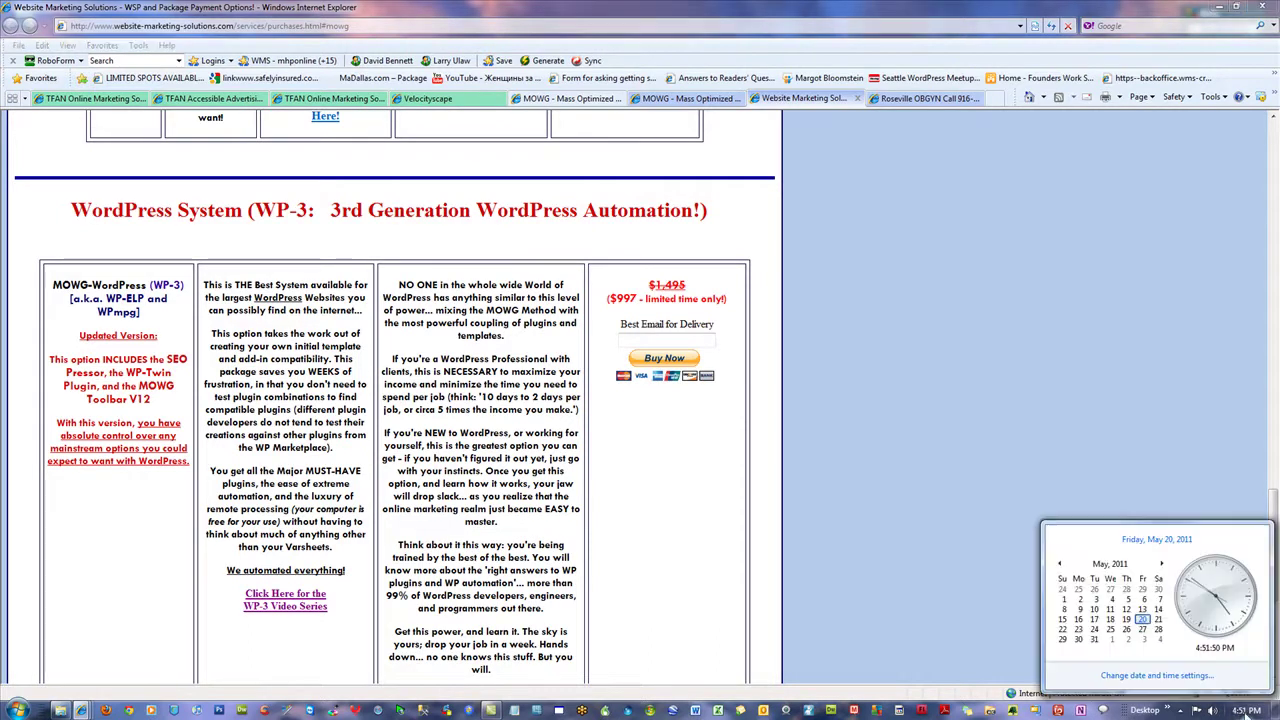
click(1246, 712)
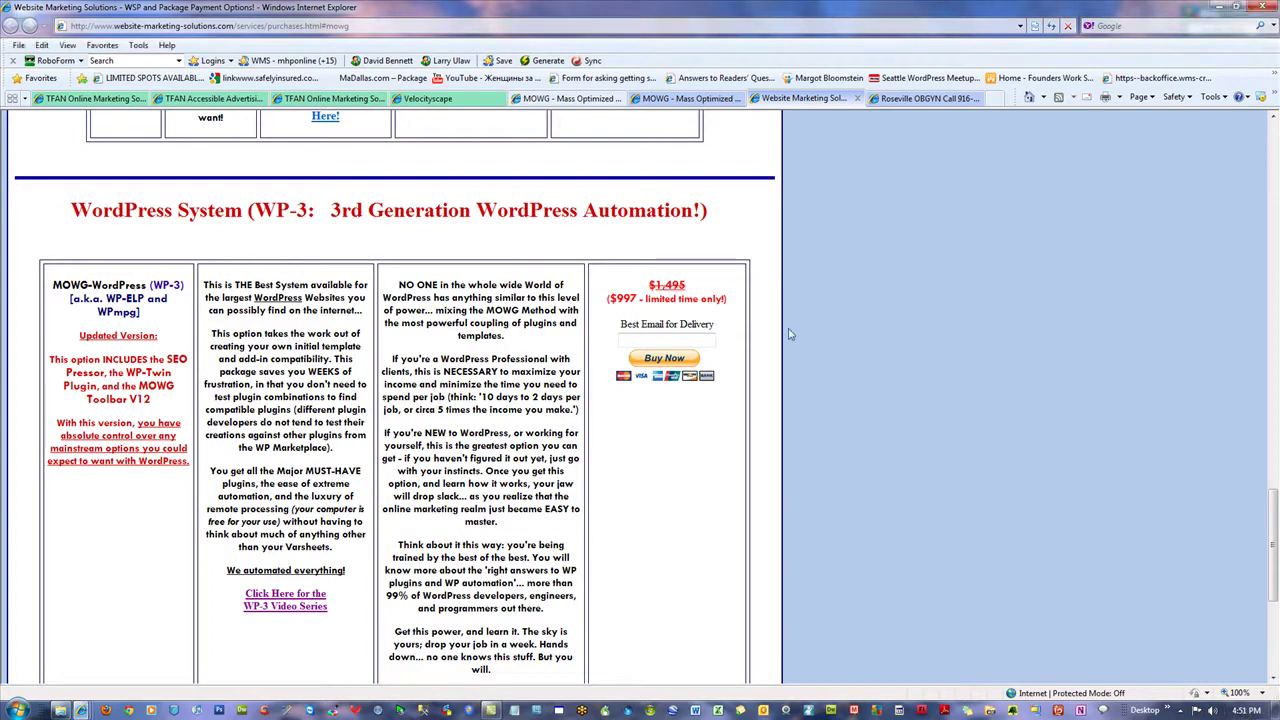
mouse_move(638, 299)
mouse_down()
mouse_move(610, 299)
mouse_move(686, 285)
mouse_up()
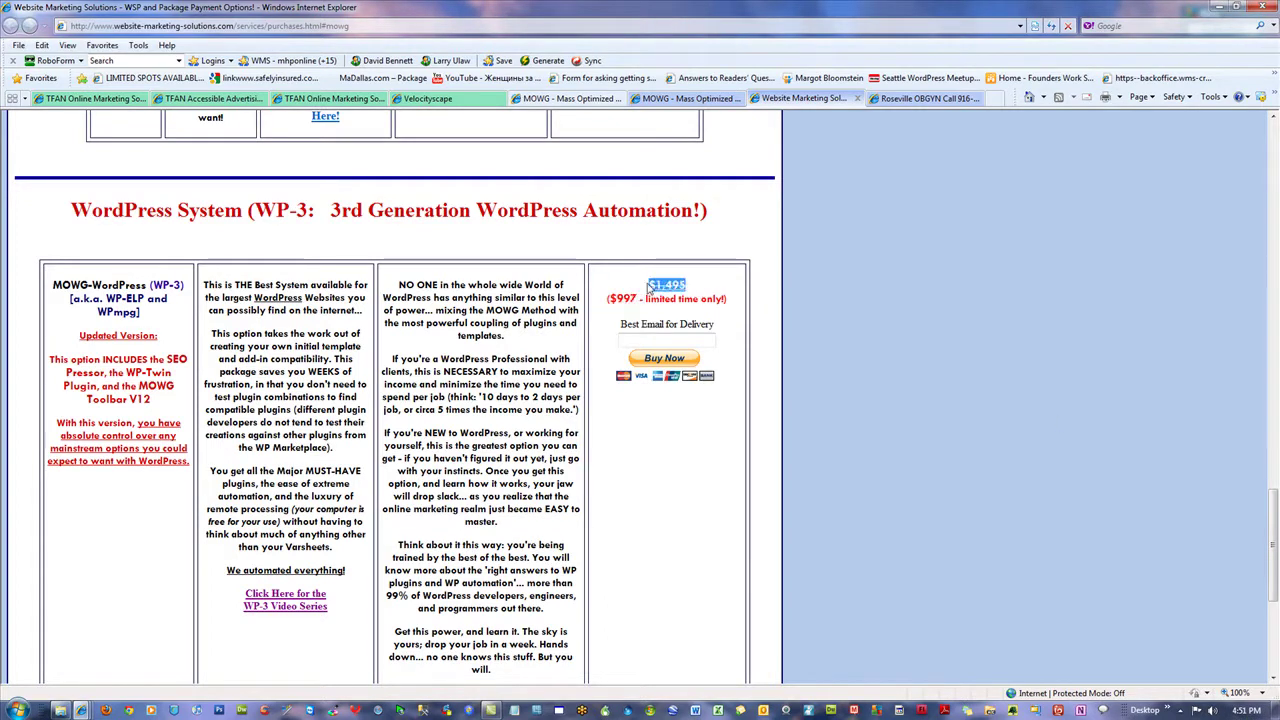
click(942, 333)
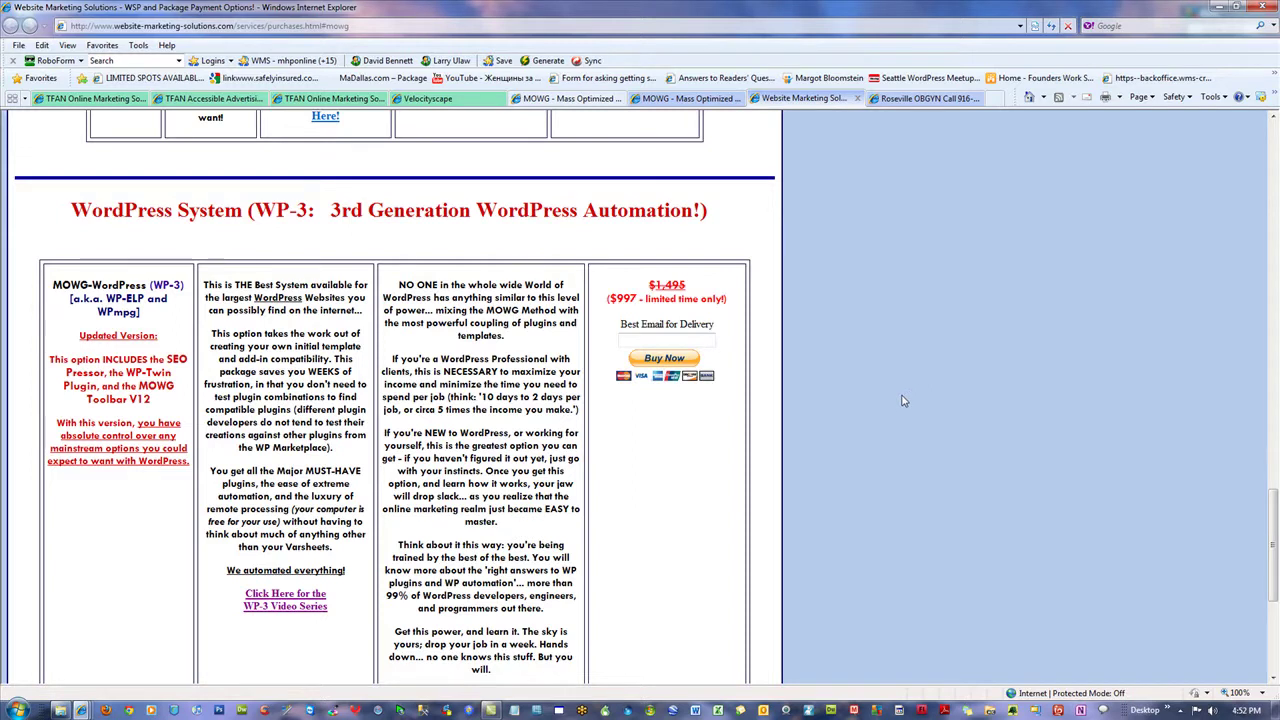
scroll(902, 401, up, 10)
scroll(902, 401, down, 5)
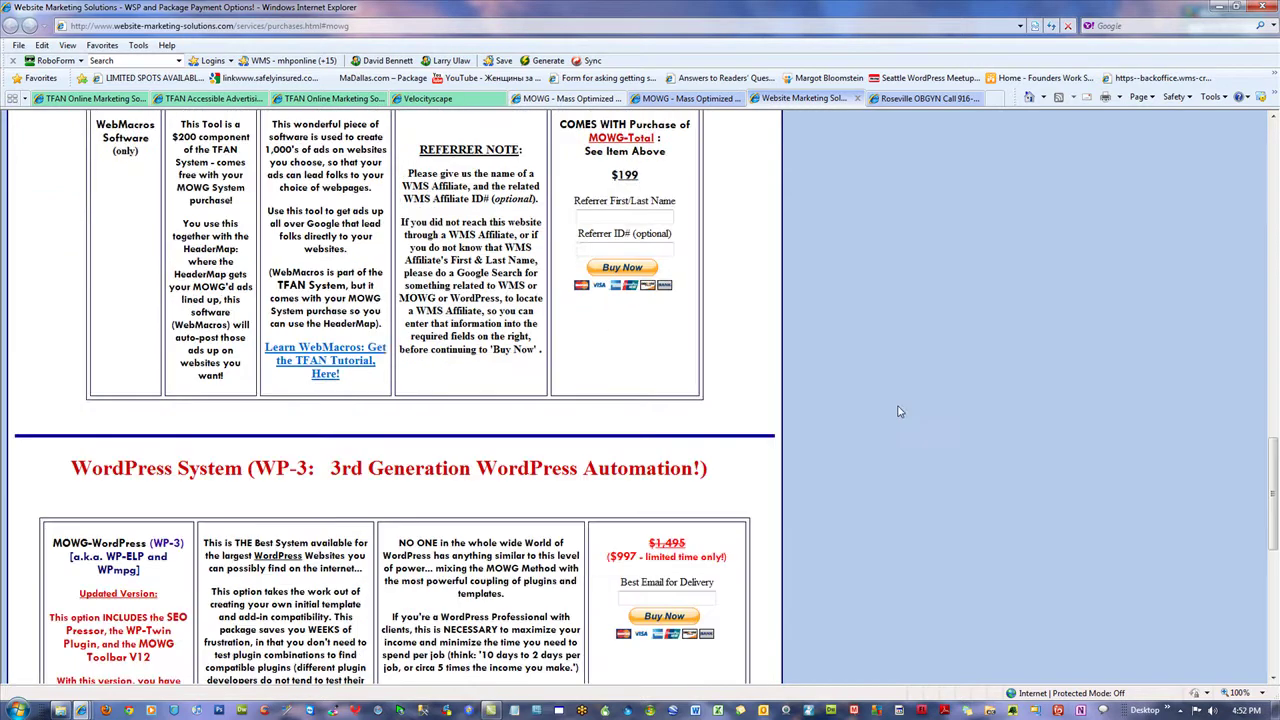
Back on the Roseville OBGYN Call tab, highlight the sidebar's town categories, Antelope through Rocklin.
click(912, 97)
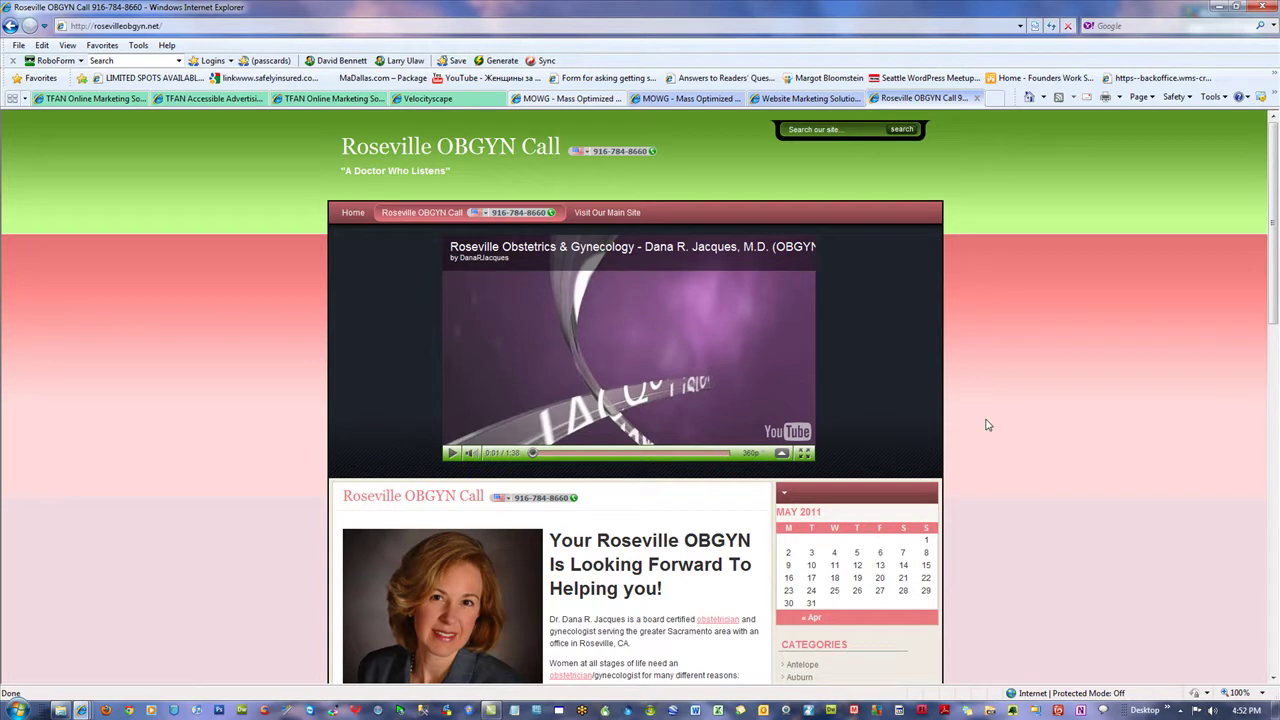
scroll(986, 425, down, 3)
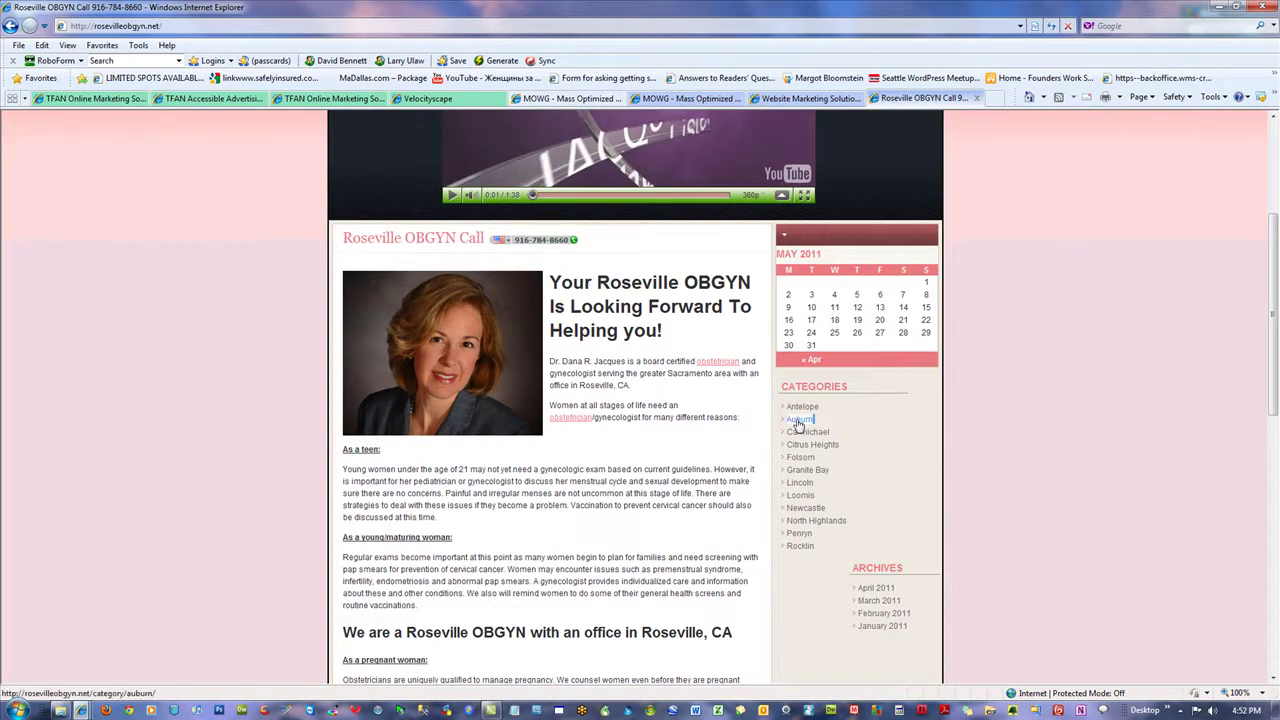
drag(791, 425, 791, 425)
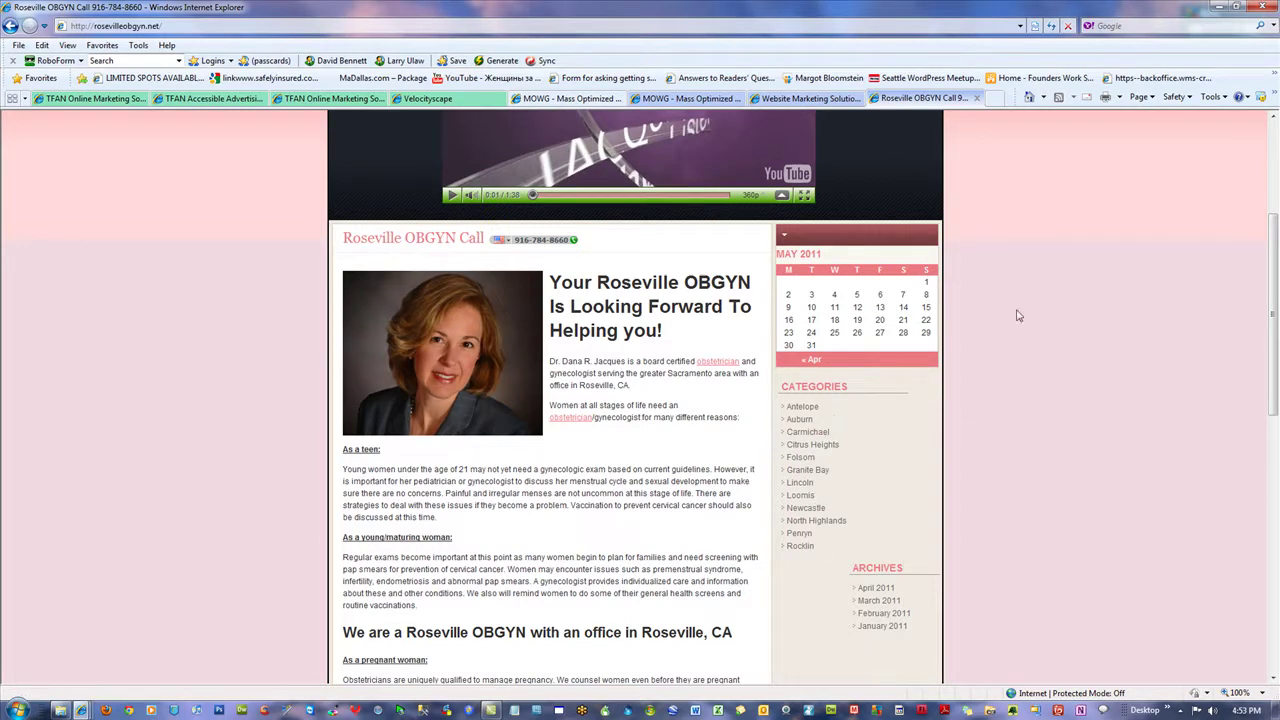
click(130, 26)
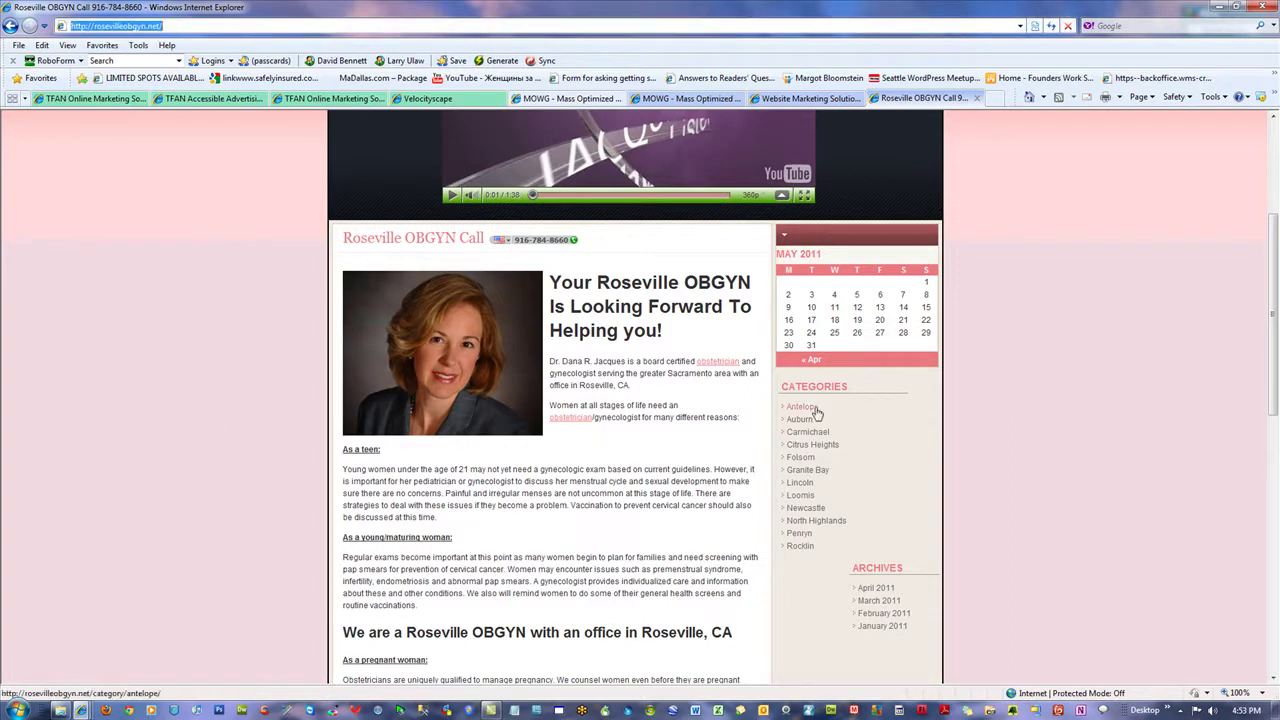
click(1107, 335)
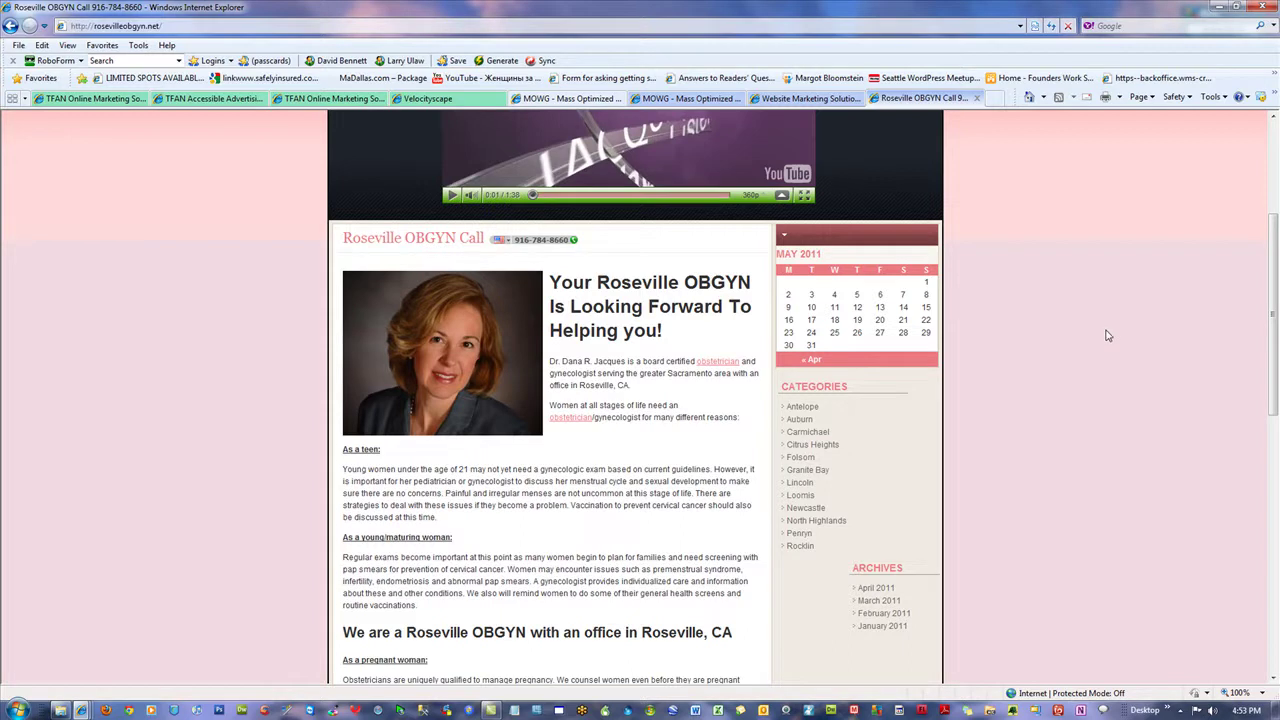
On the Website Marketing Solutions page, highlight the WP-3 heading and its $997 sale price.
click(797, 98)
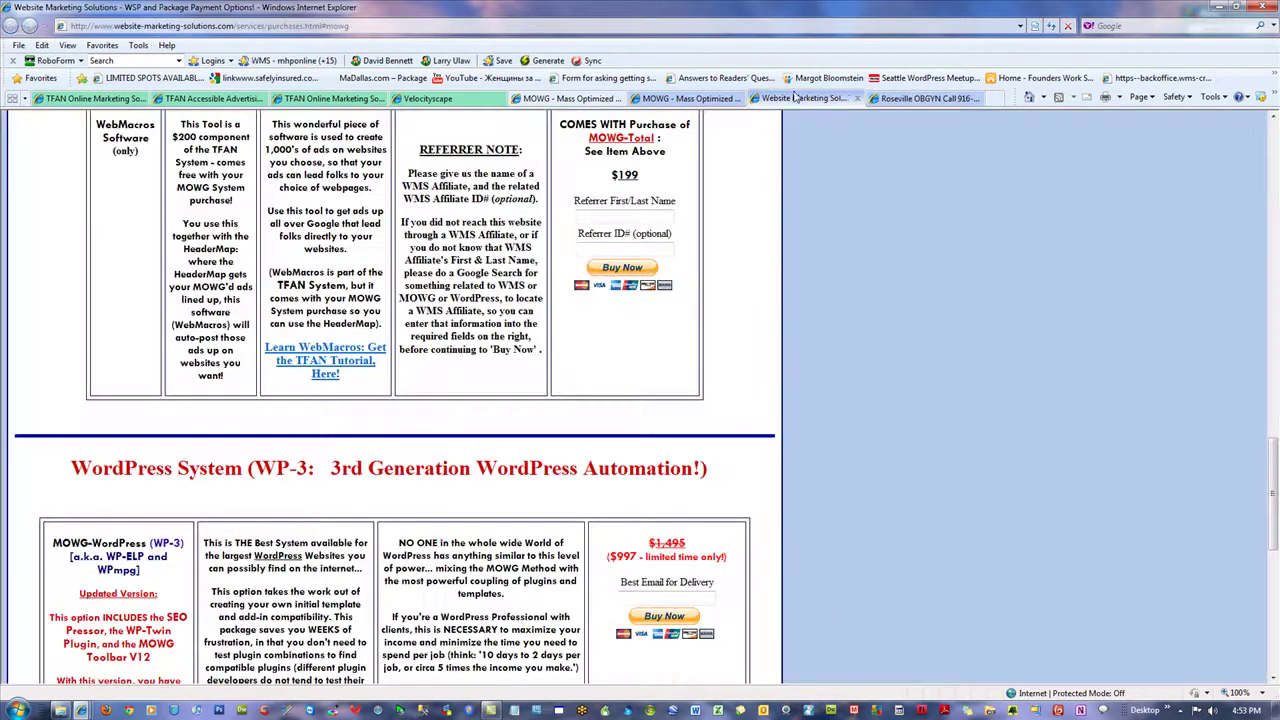
scroll(930, 383, down, 3)
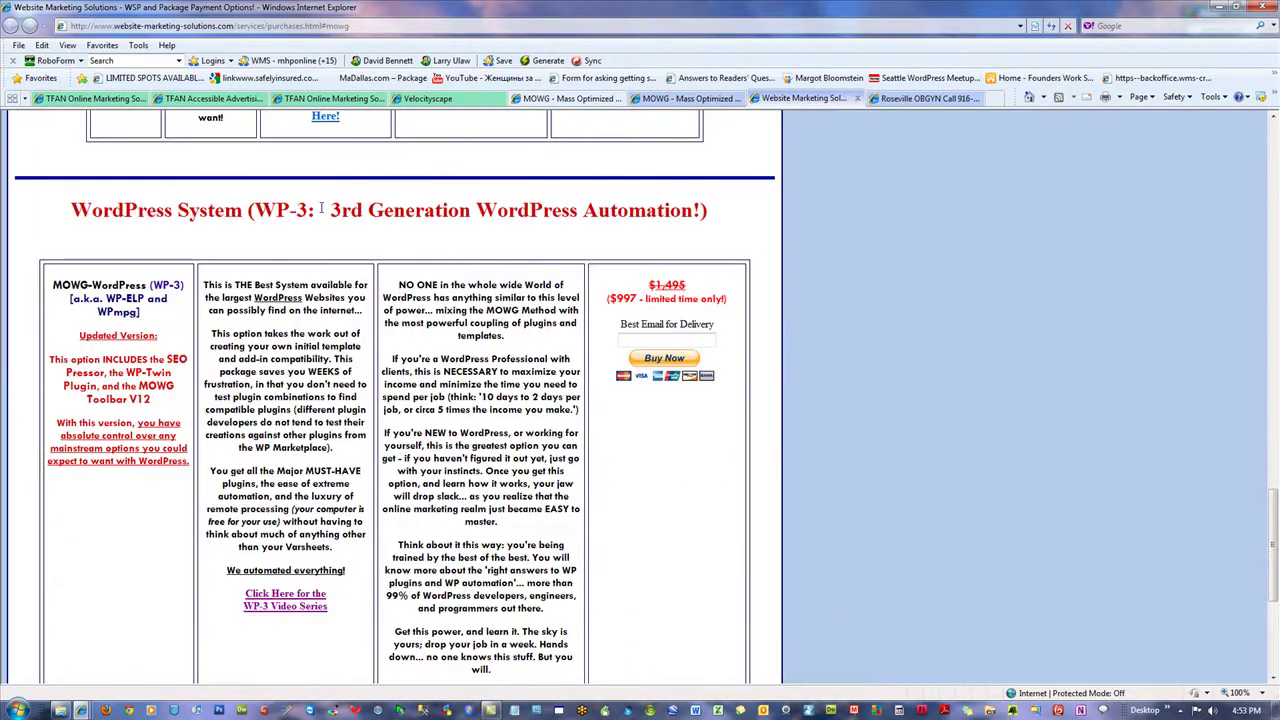
drag(321, 210, 197, 225)
click(916, 307)
drag(639, 298, 596, 297)
click(868, 320)
Scroll up to the MOWG-HTML Generator and HeaderMap Software offers.
scroll(885, 370, up, 5)
scroll(885, 370, up, 3)
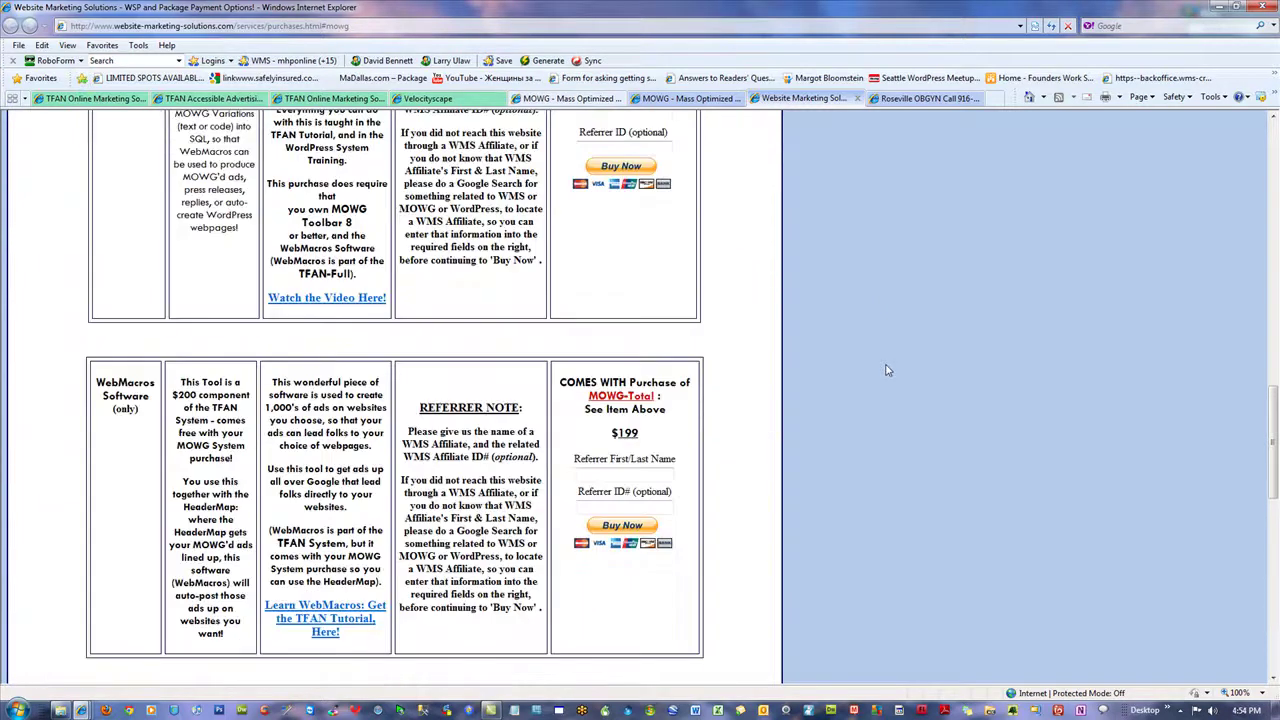
scroll(885, 370, up, 5)
scroll(885, 370, up, 5)
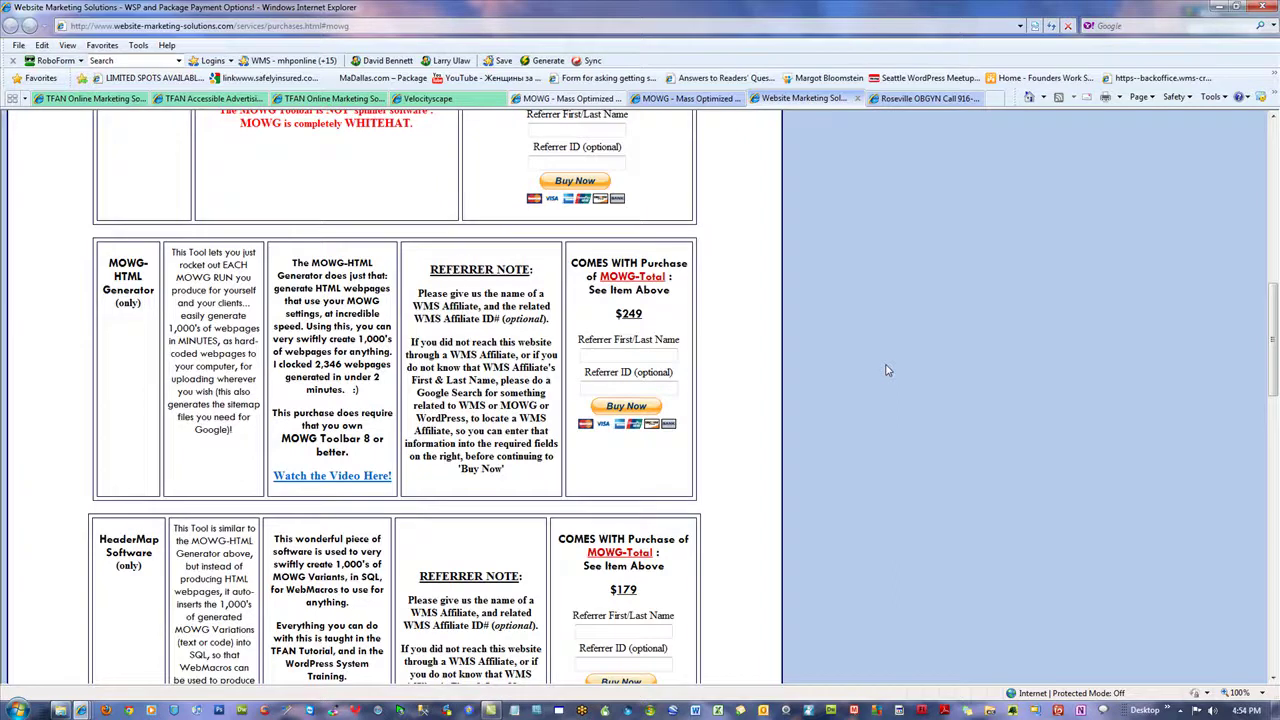